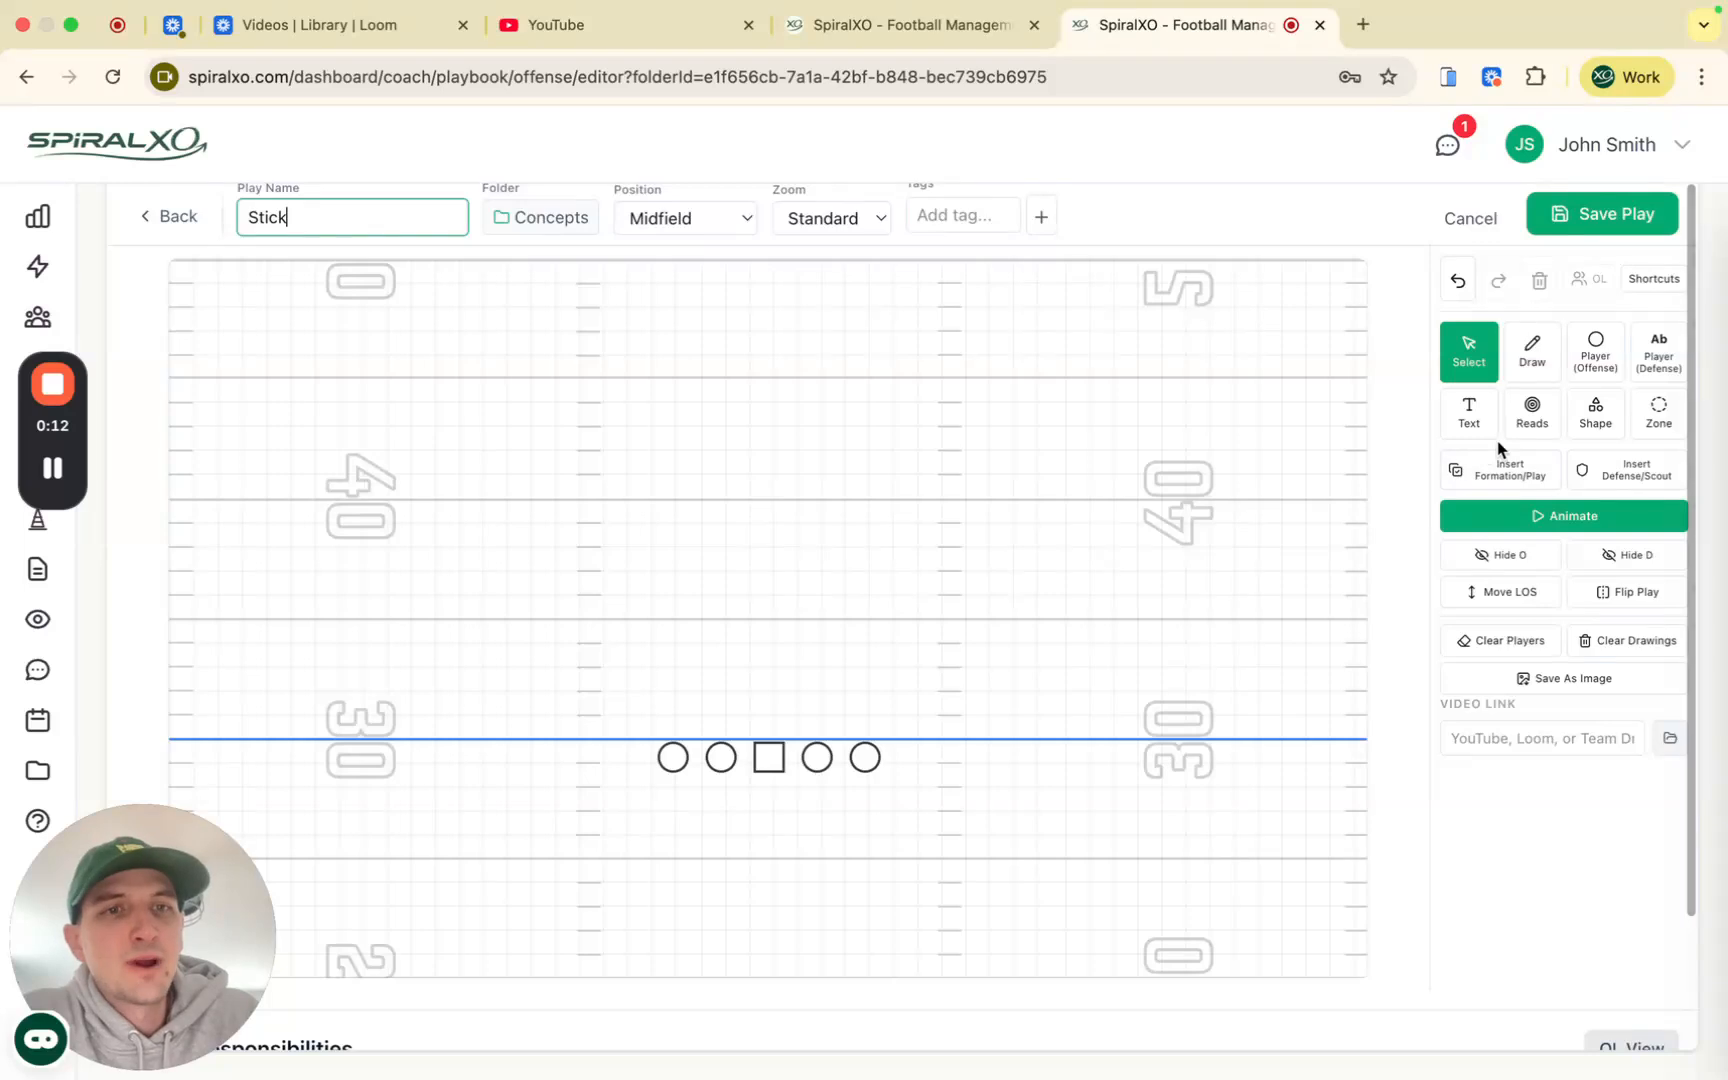
Step: Look over the Stick field with its five linemen, then choose the Player (Offense) tool
scroll(1523, 466, right, 4)
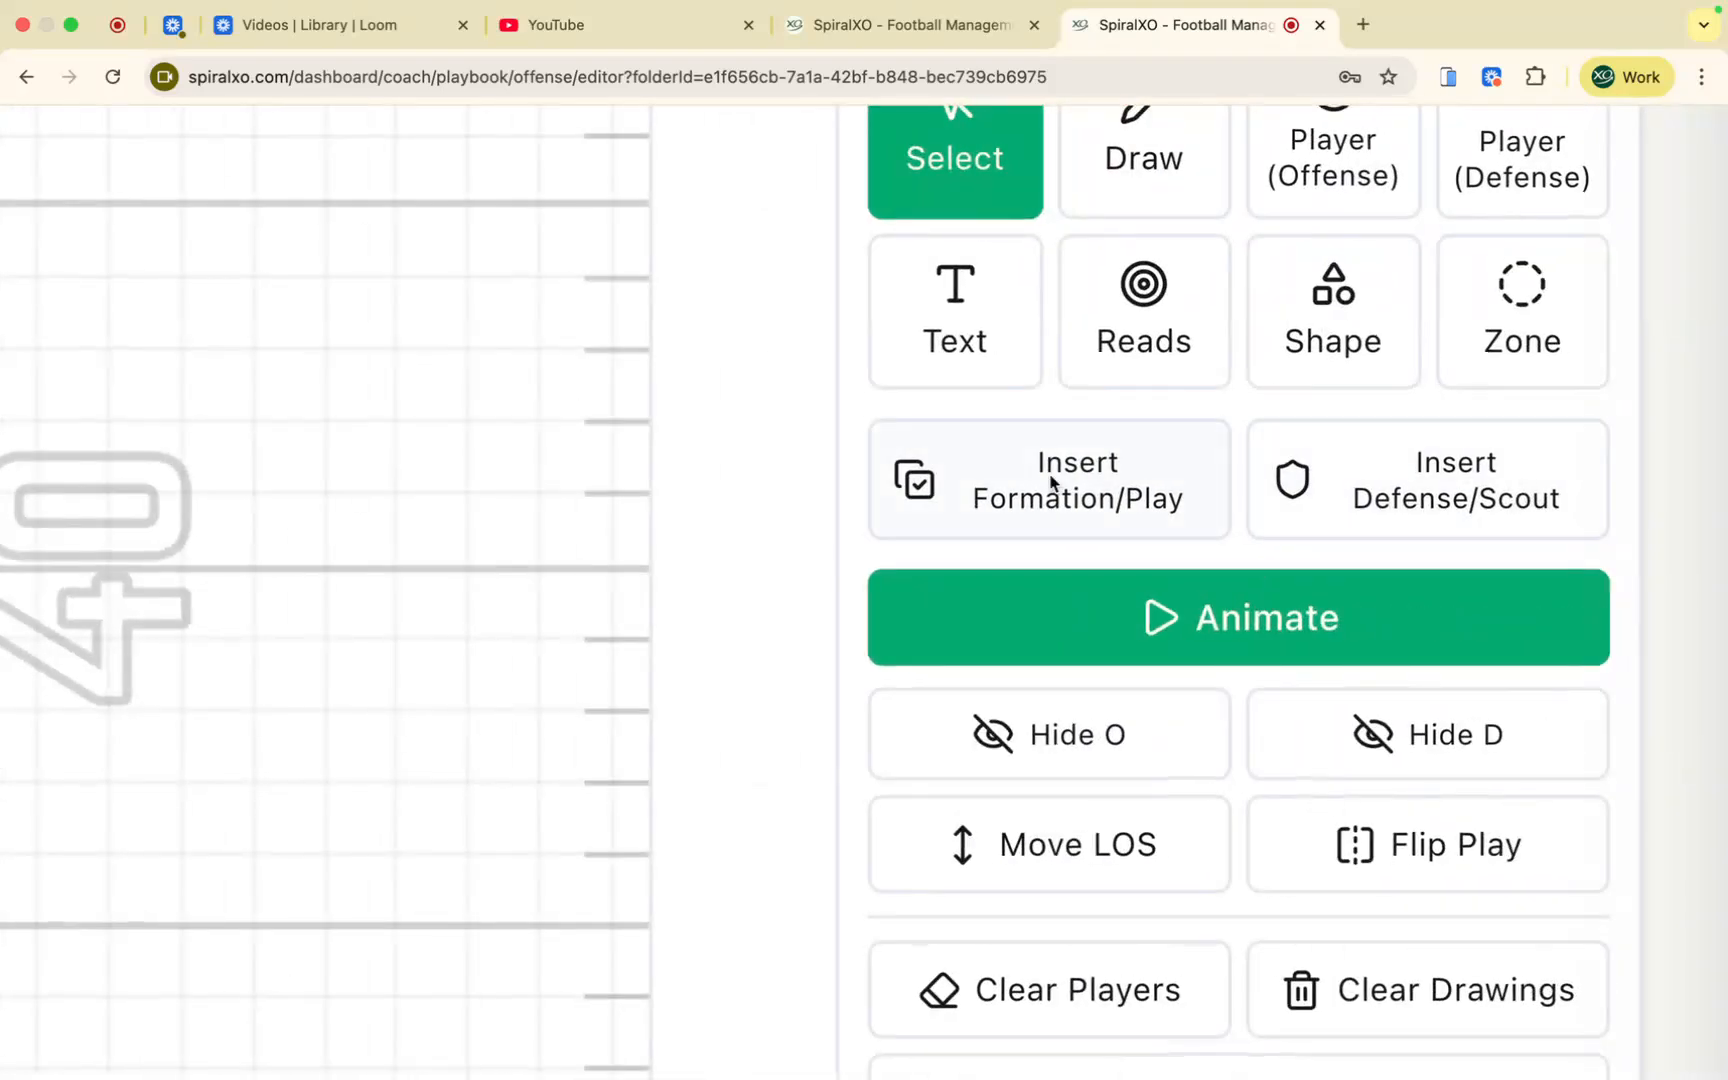
scroll(1348, 502, down, 5)
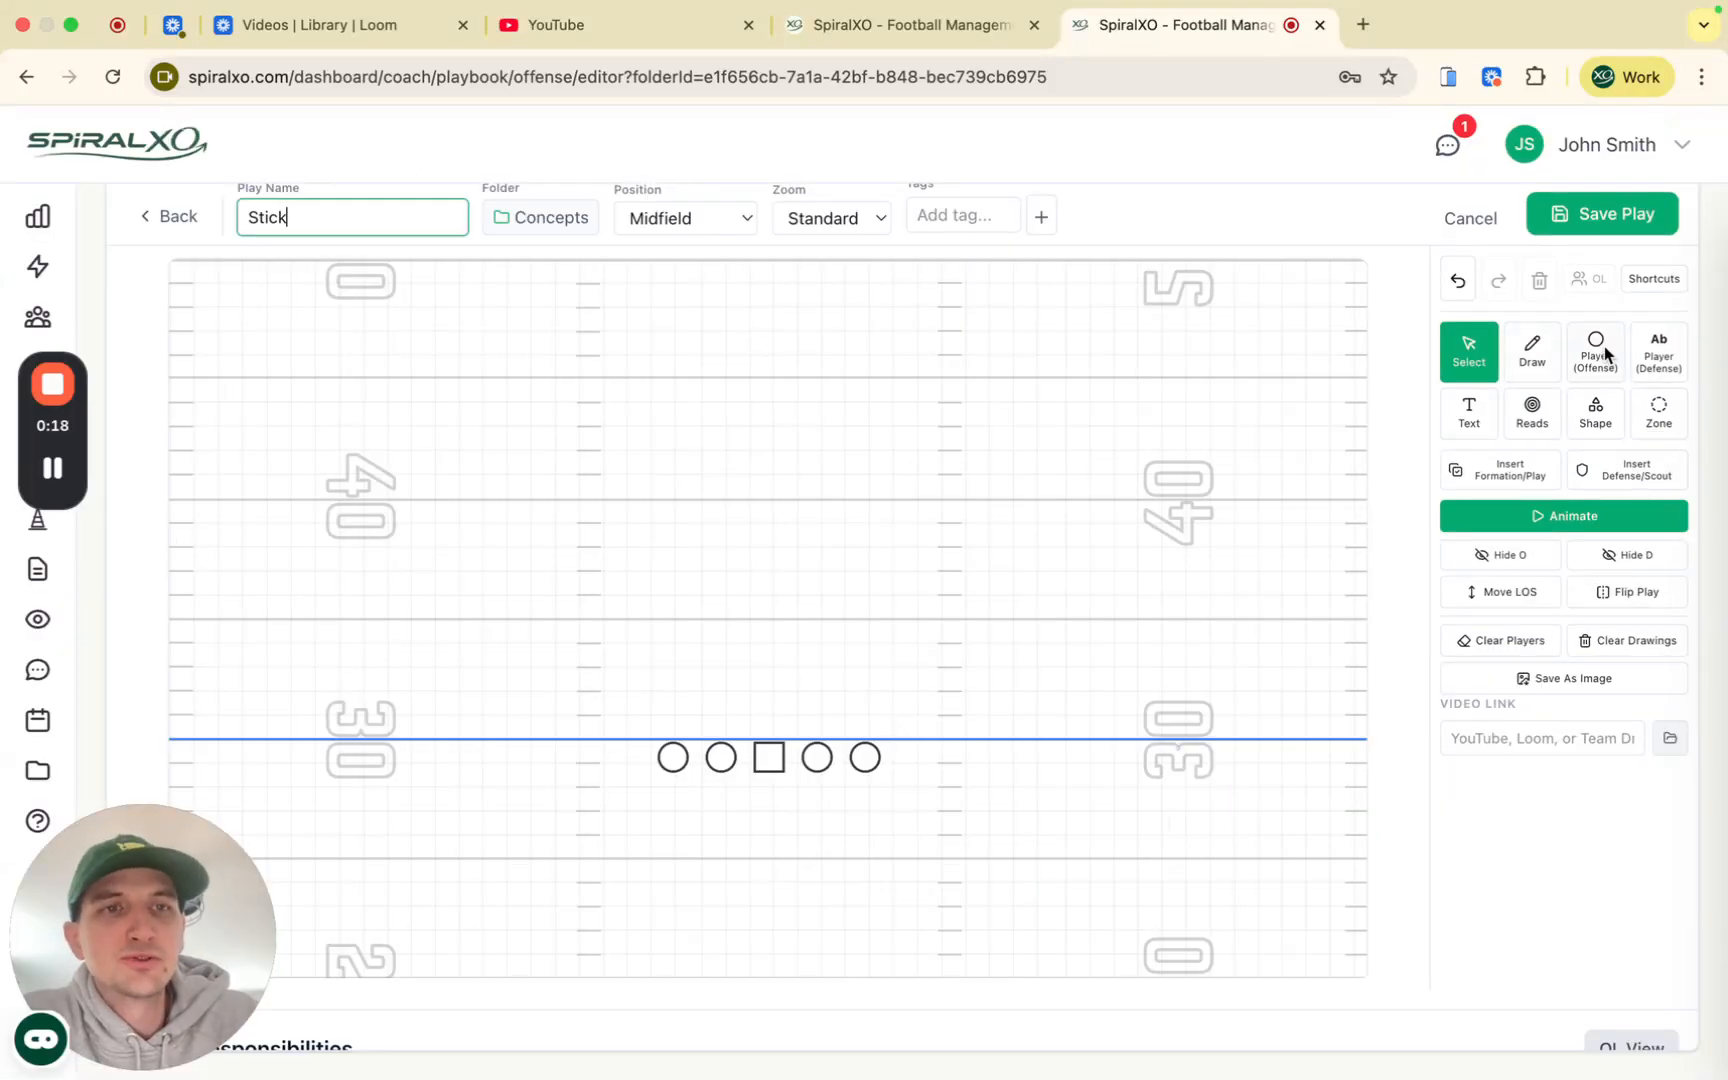
scroll(1600, 360, up, 5)
scroll(1573, 386, right, 3)
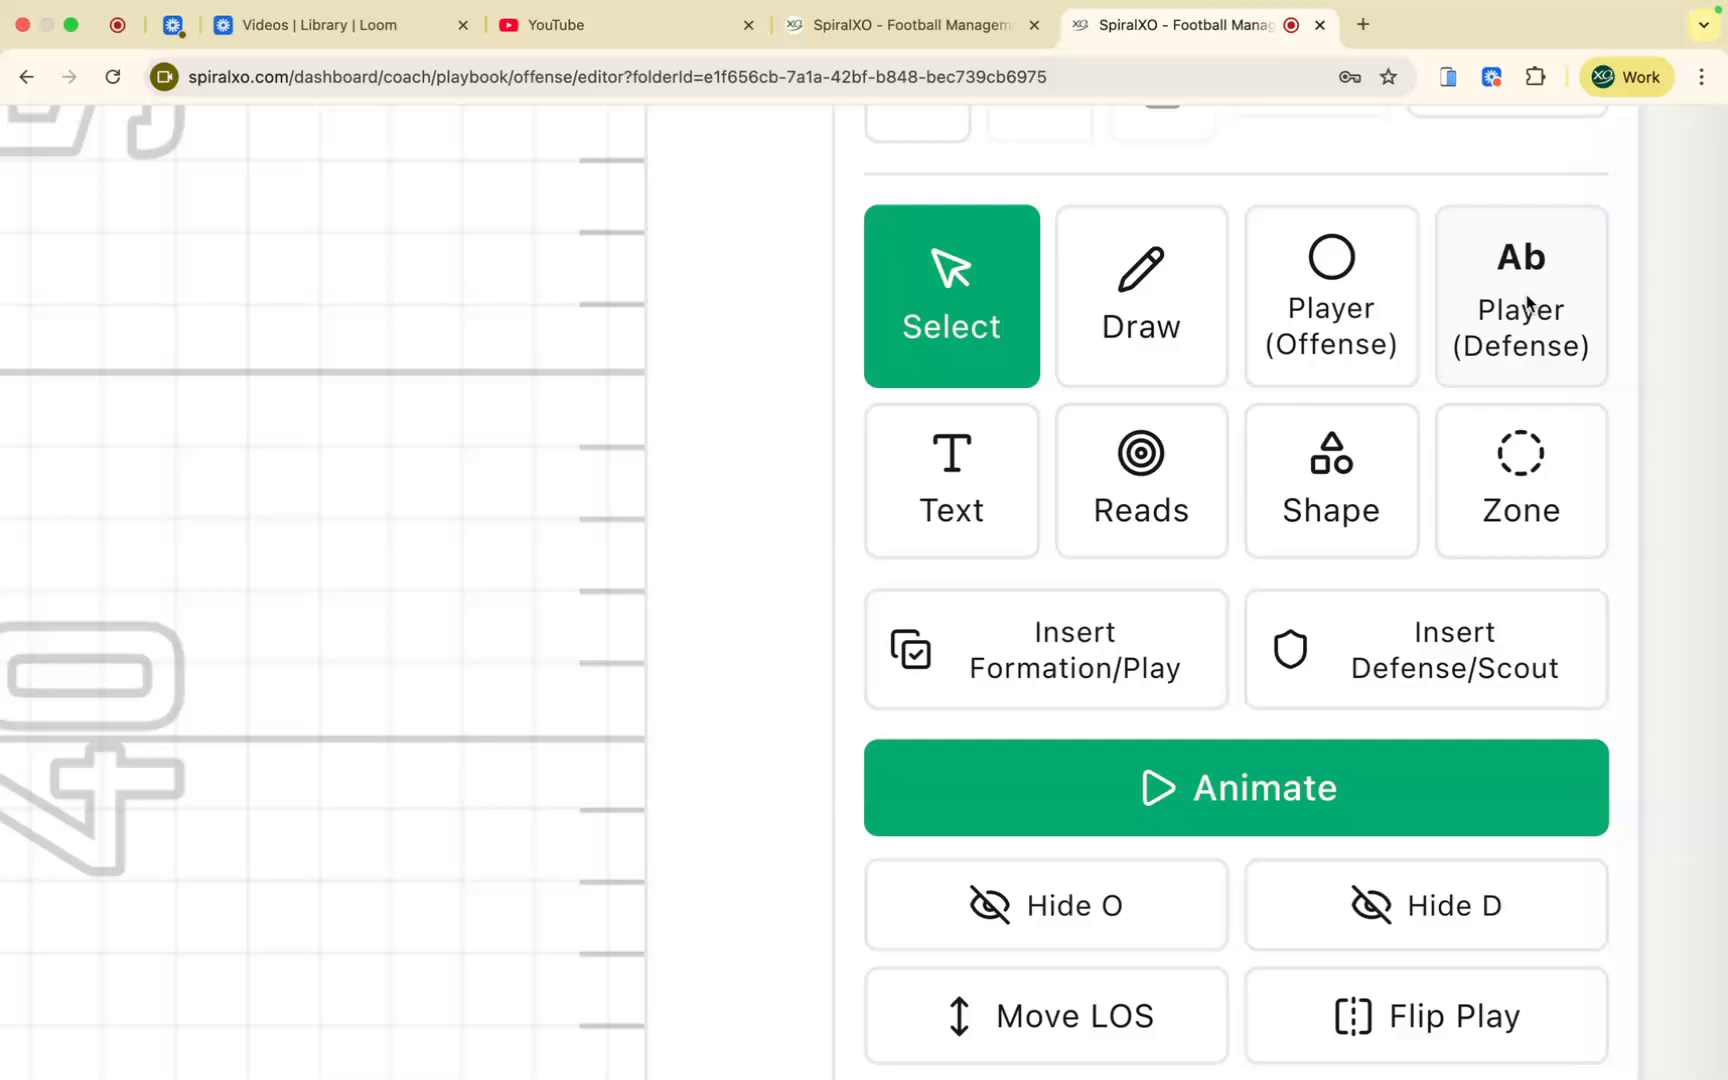
scroll(1527, 300, down, 5)
scroll(1527, 302, down, 5)
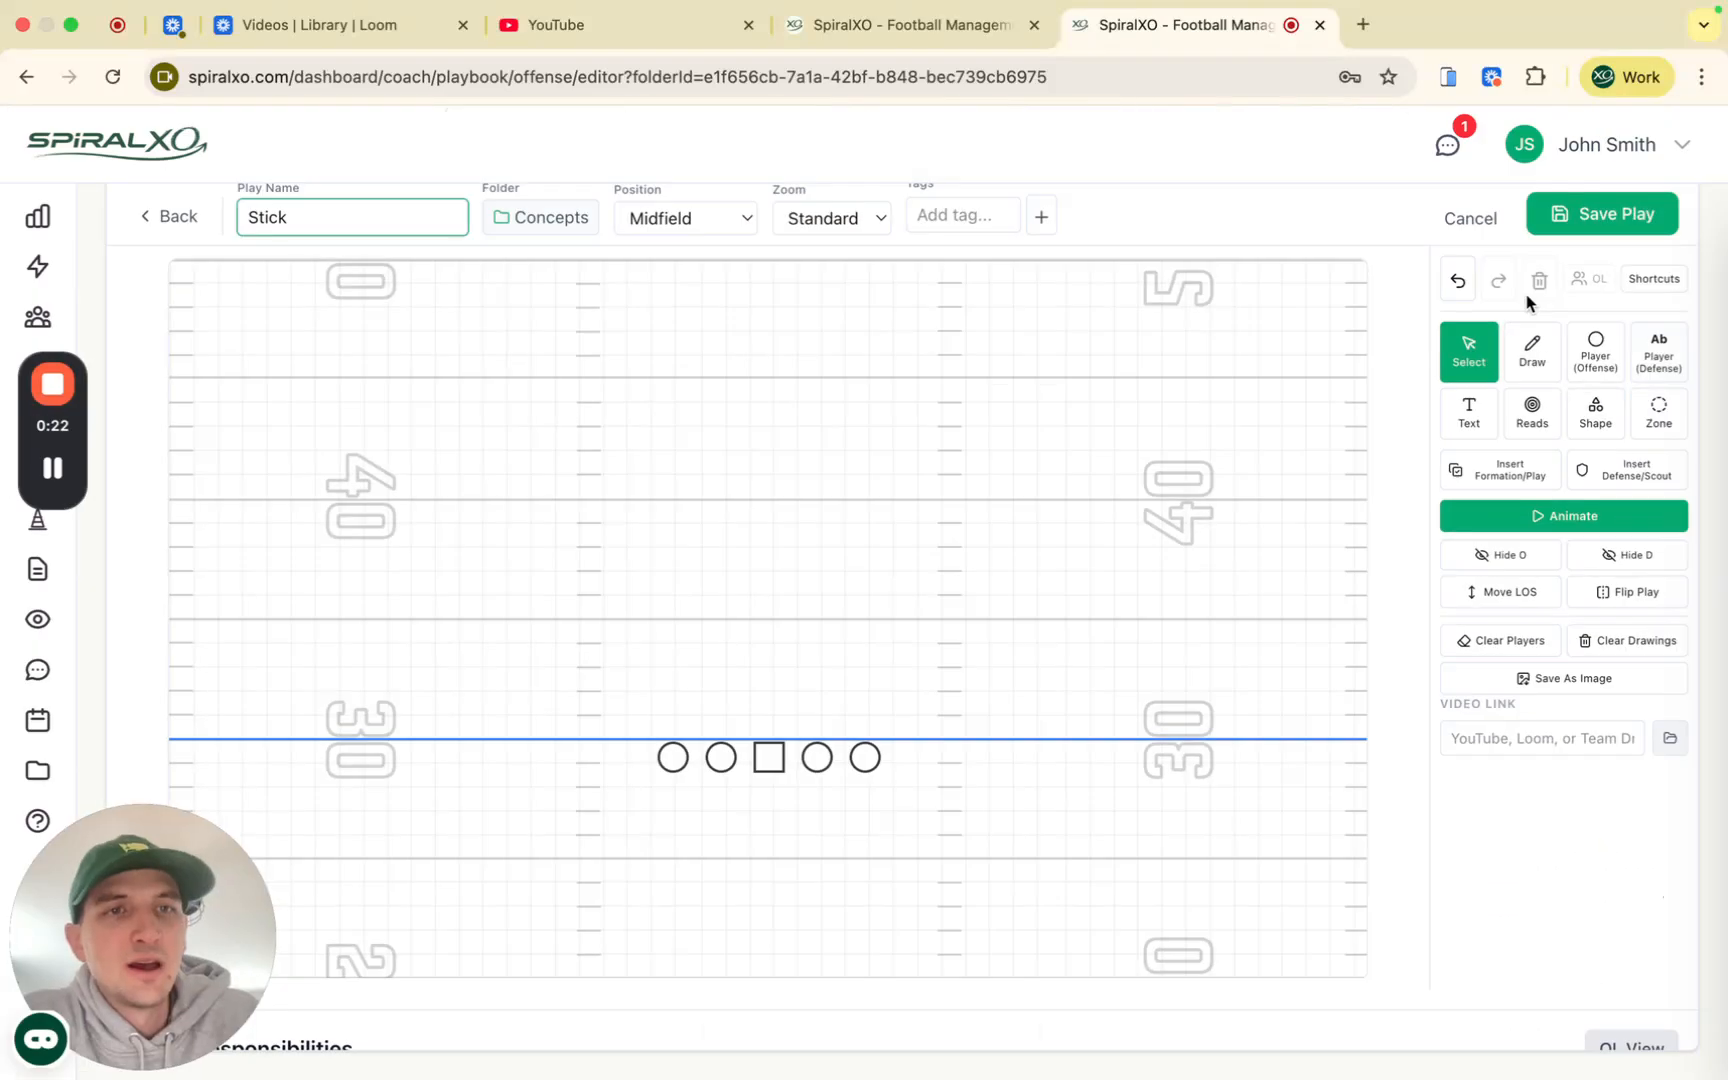
click(1596, 352)
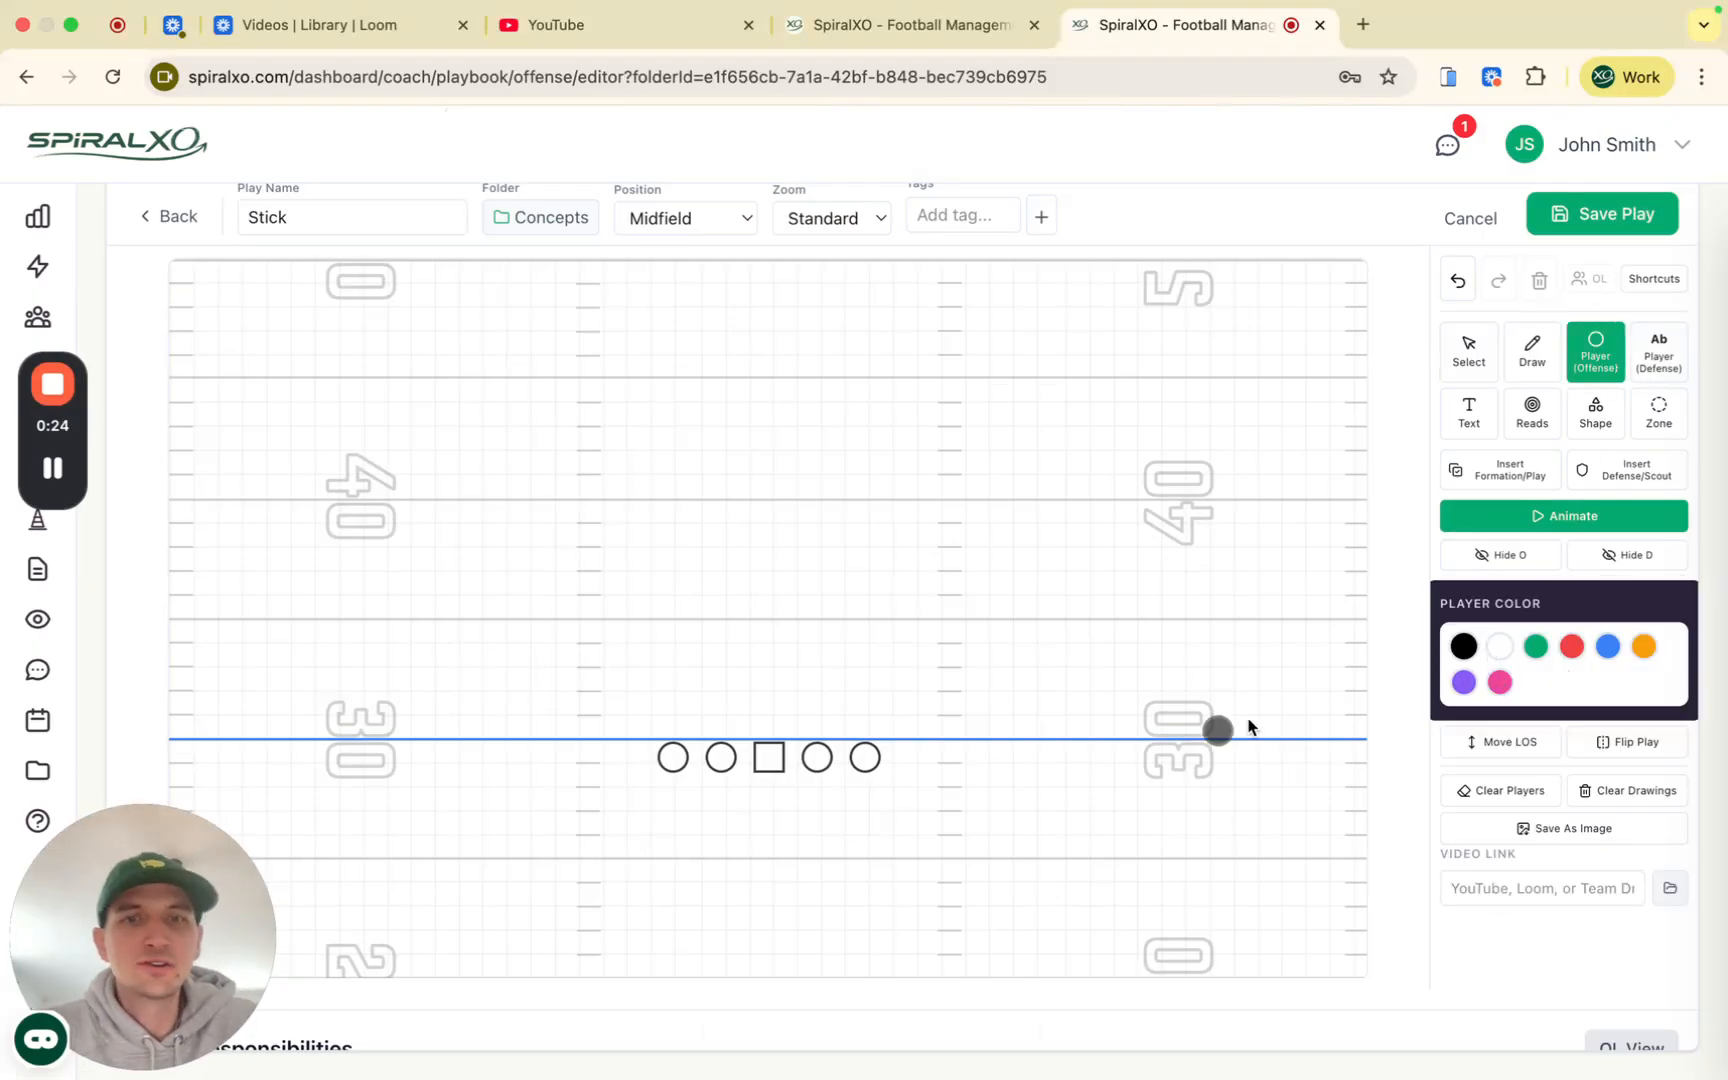
Step: Place the Q and T players behind the line, then undo both placements
click(1350, 686)
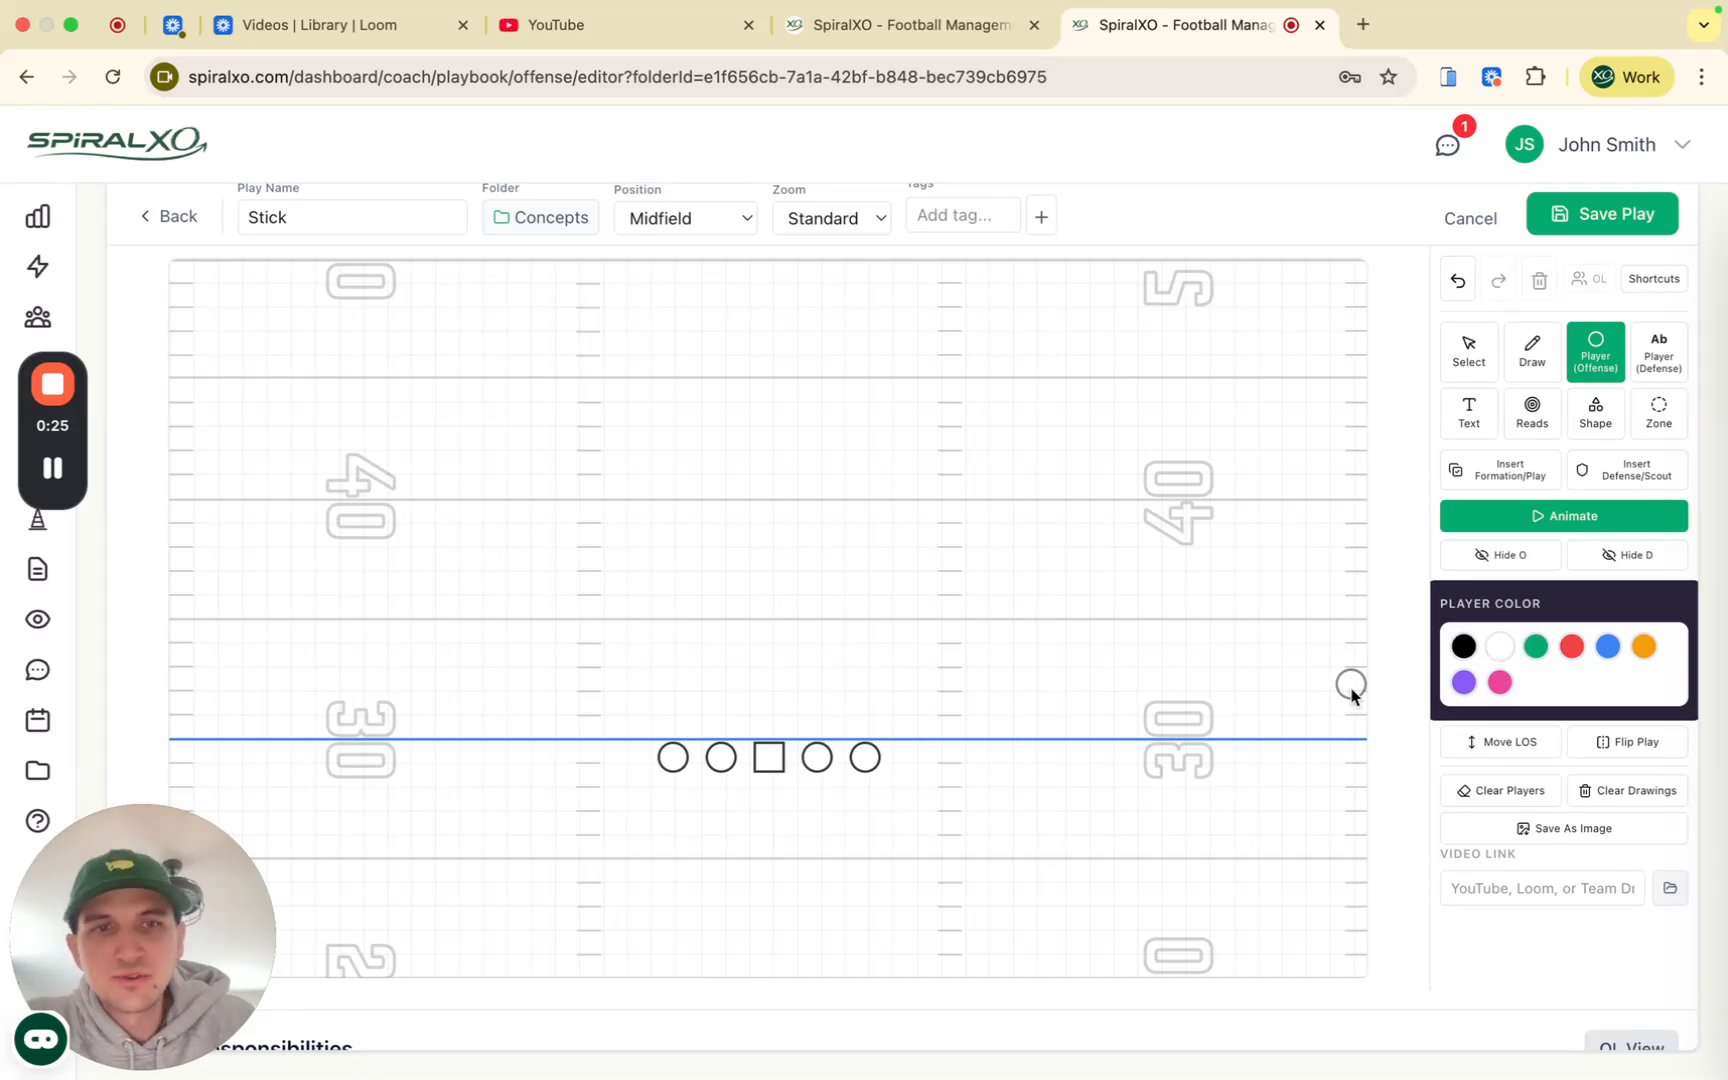
click(772, 860)
click(841, 880)
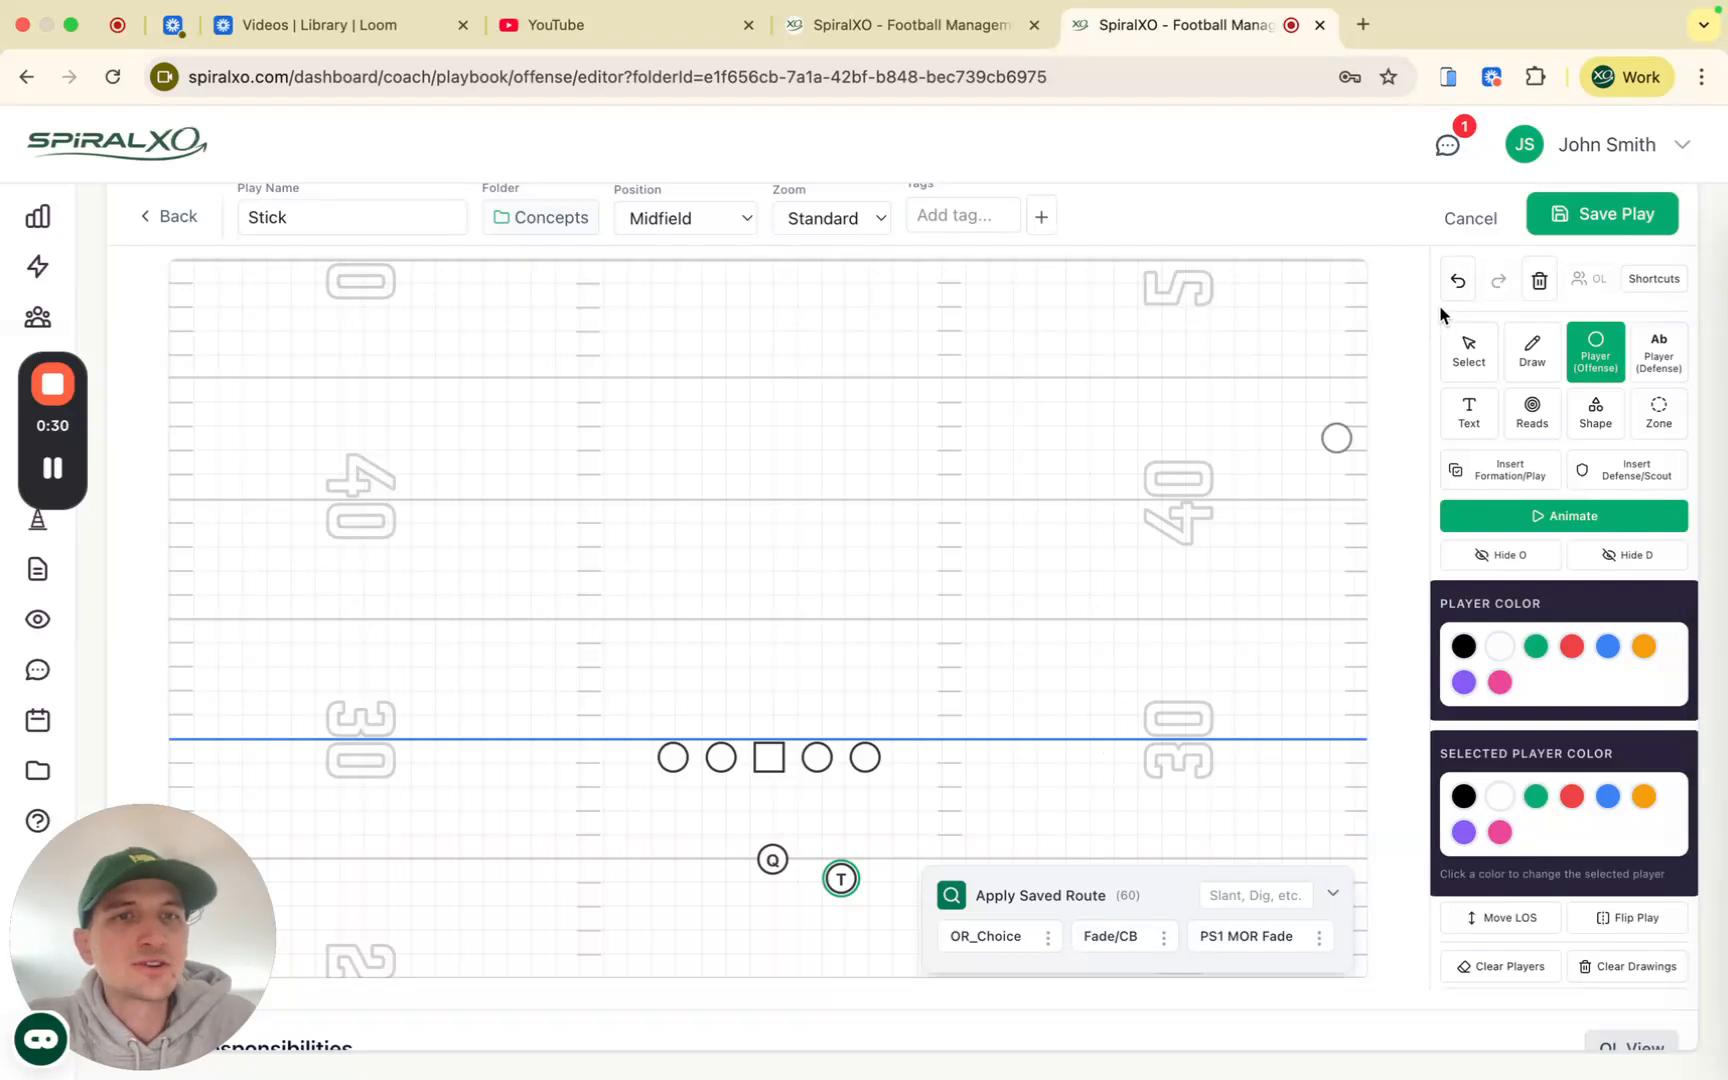
click(1469, 352)
click(1459, 280)
click(1459, 280)
Step: Browse the formation templates to find the Deuce formation
click(1519, 469)
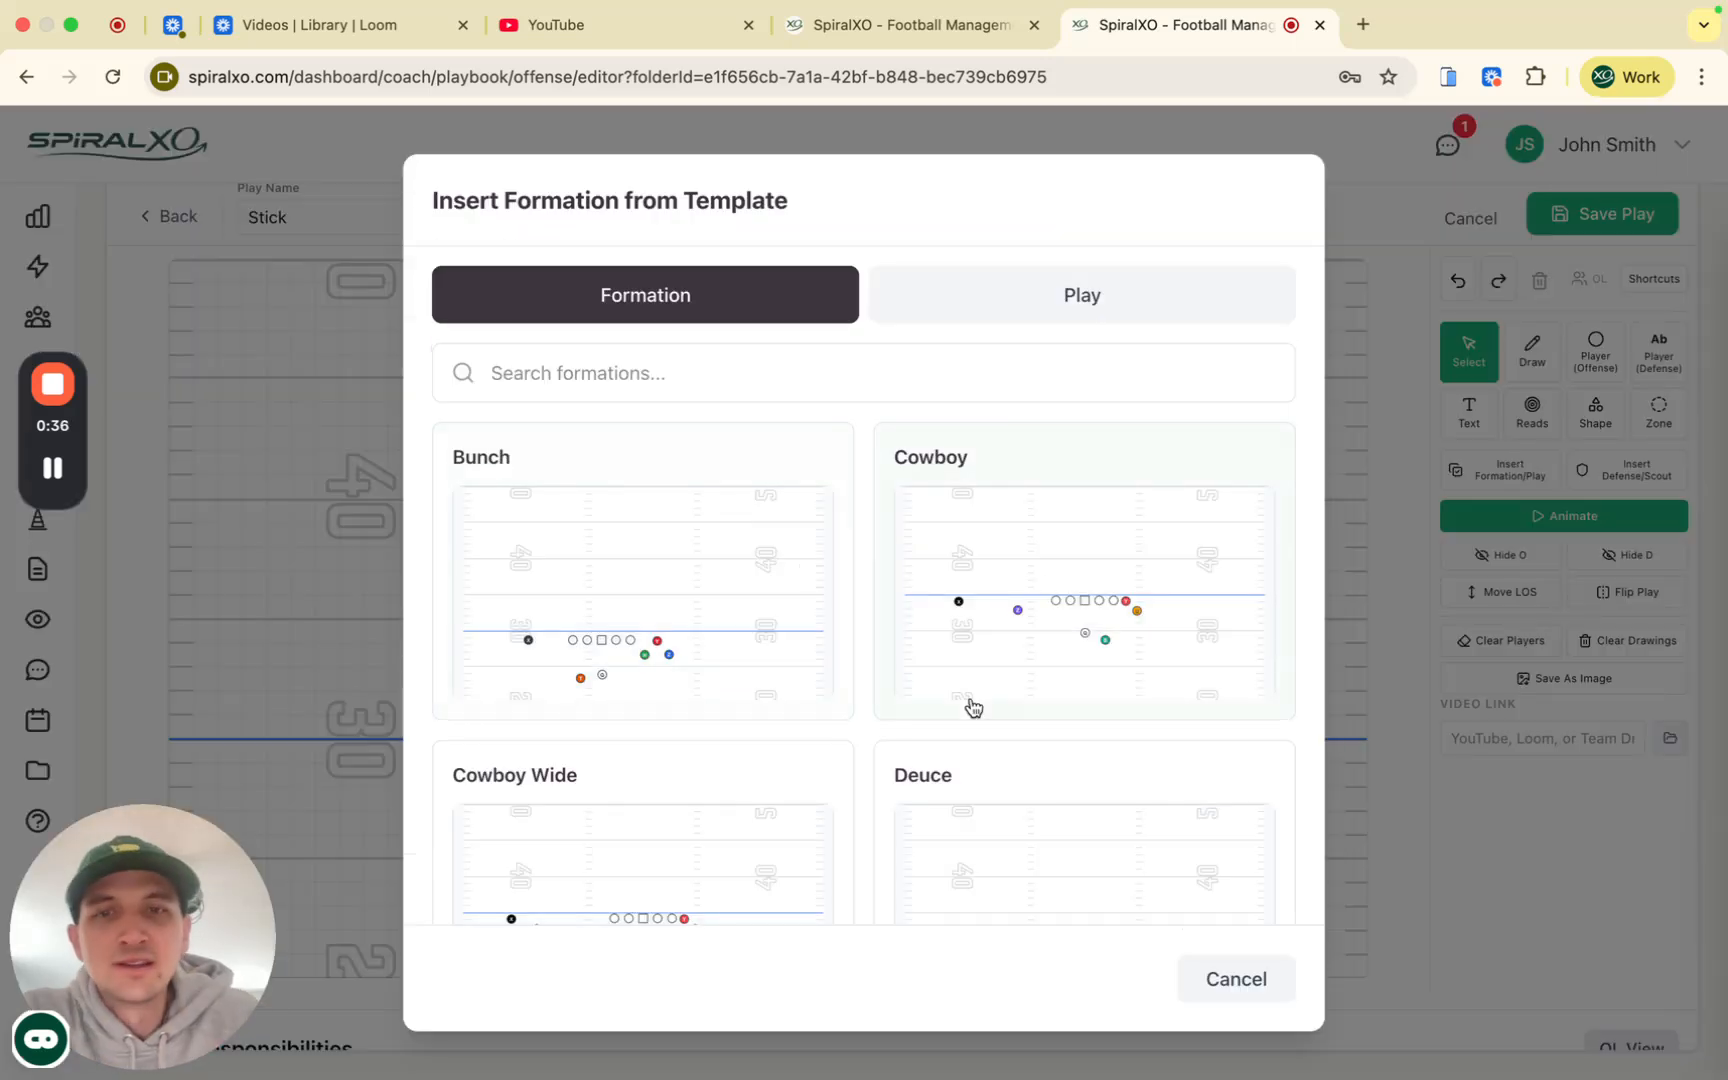
scroll(972, 707, down, 4)
scroll(972, 707, up, 1)
Step: Insert the Deuce formation and the 4-2 Over defense, then pick the Draw tool
click(1146, 760)
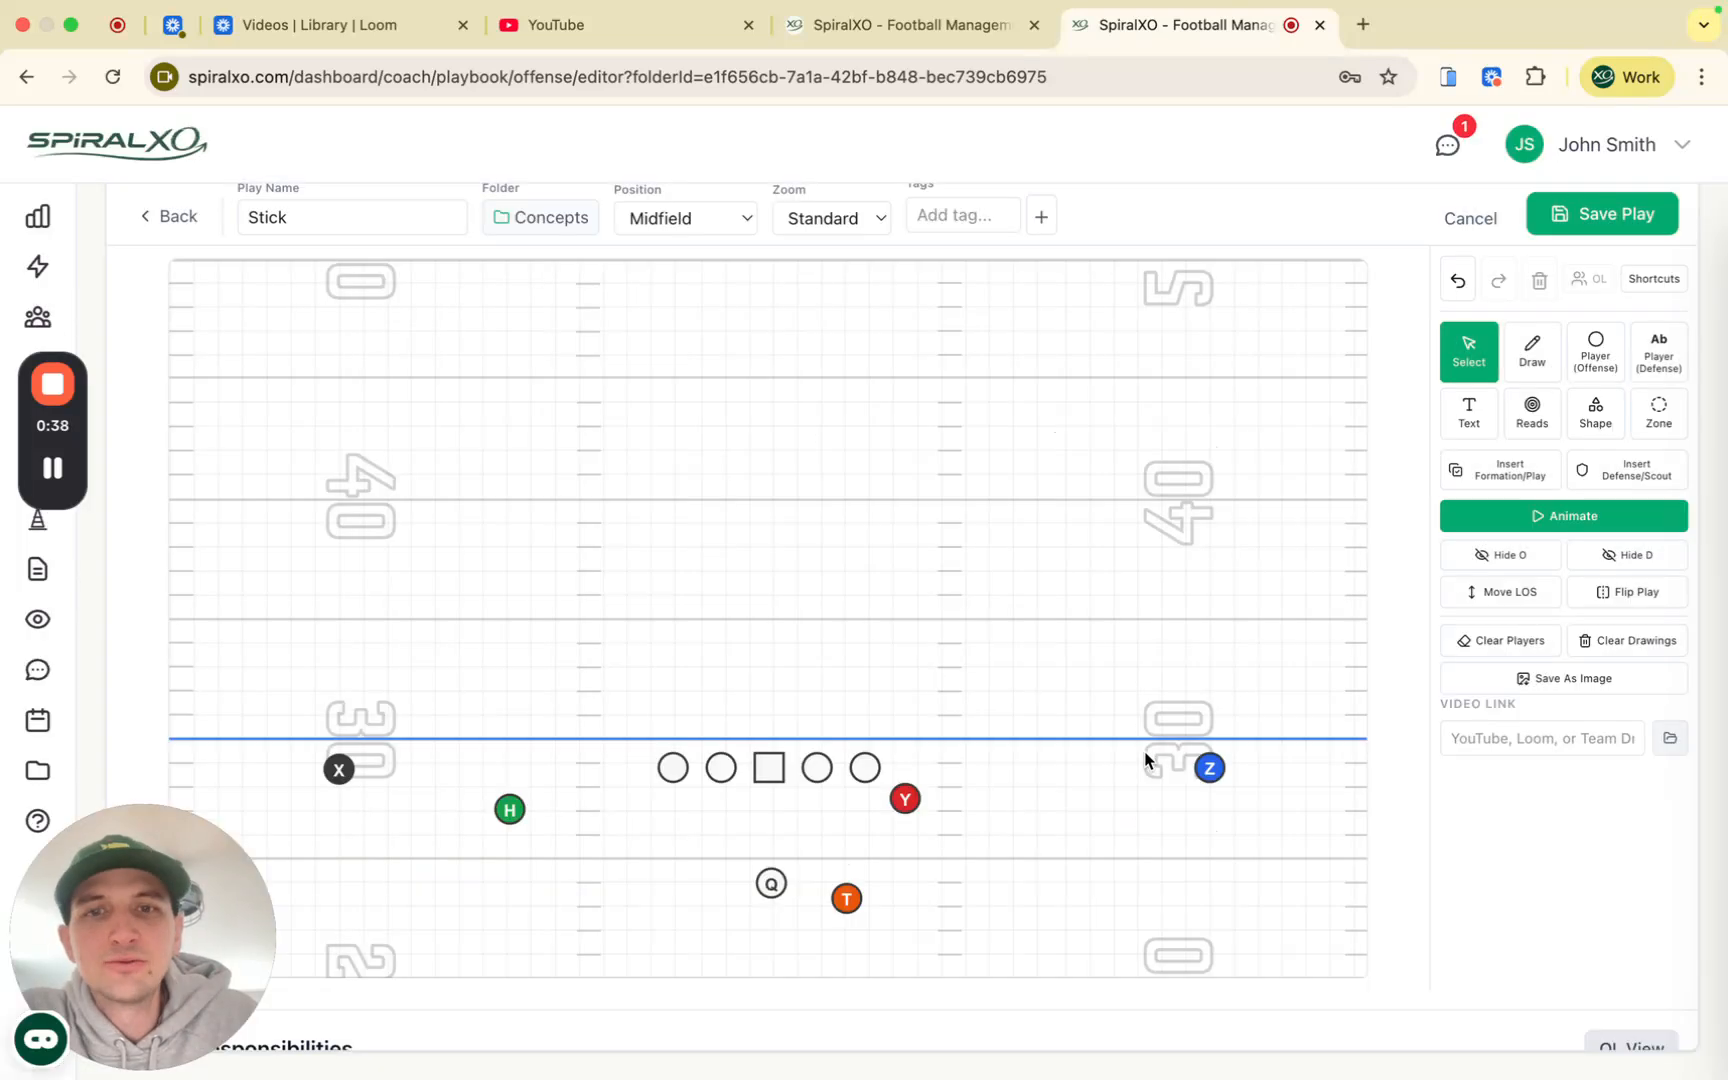
click(1629, 468)
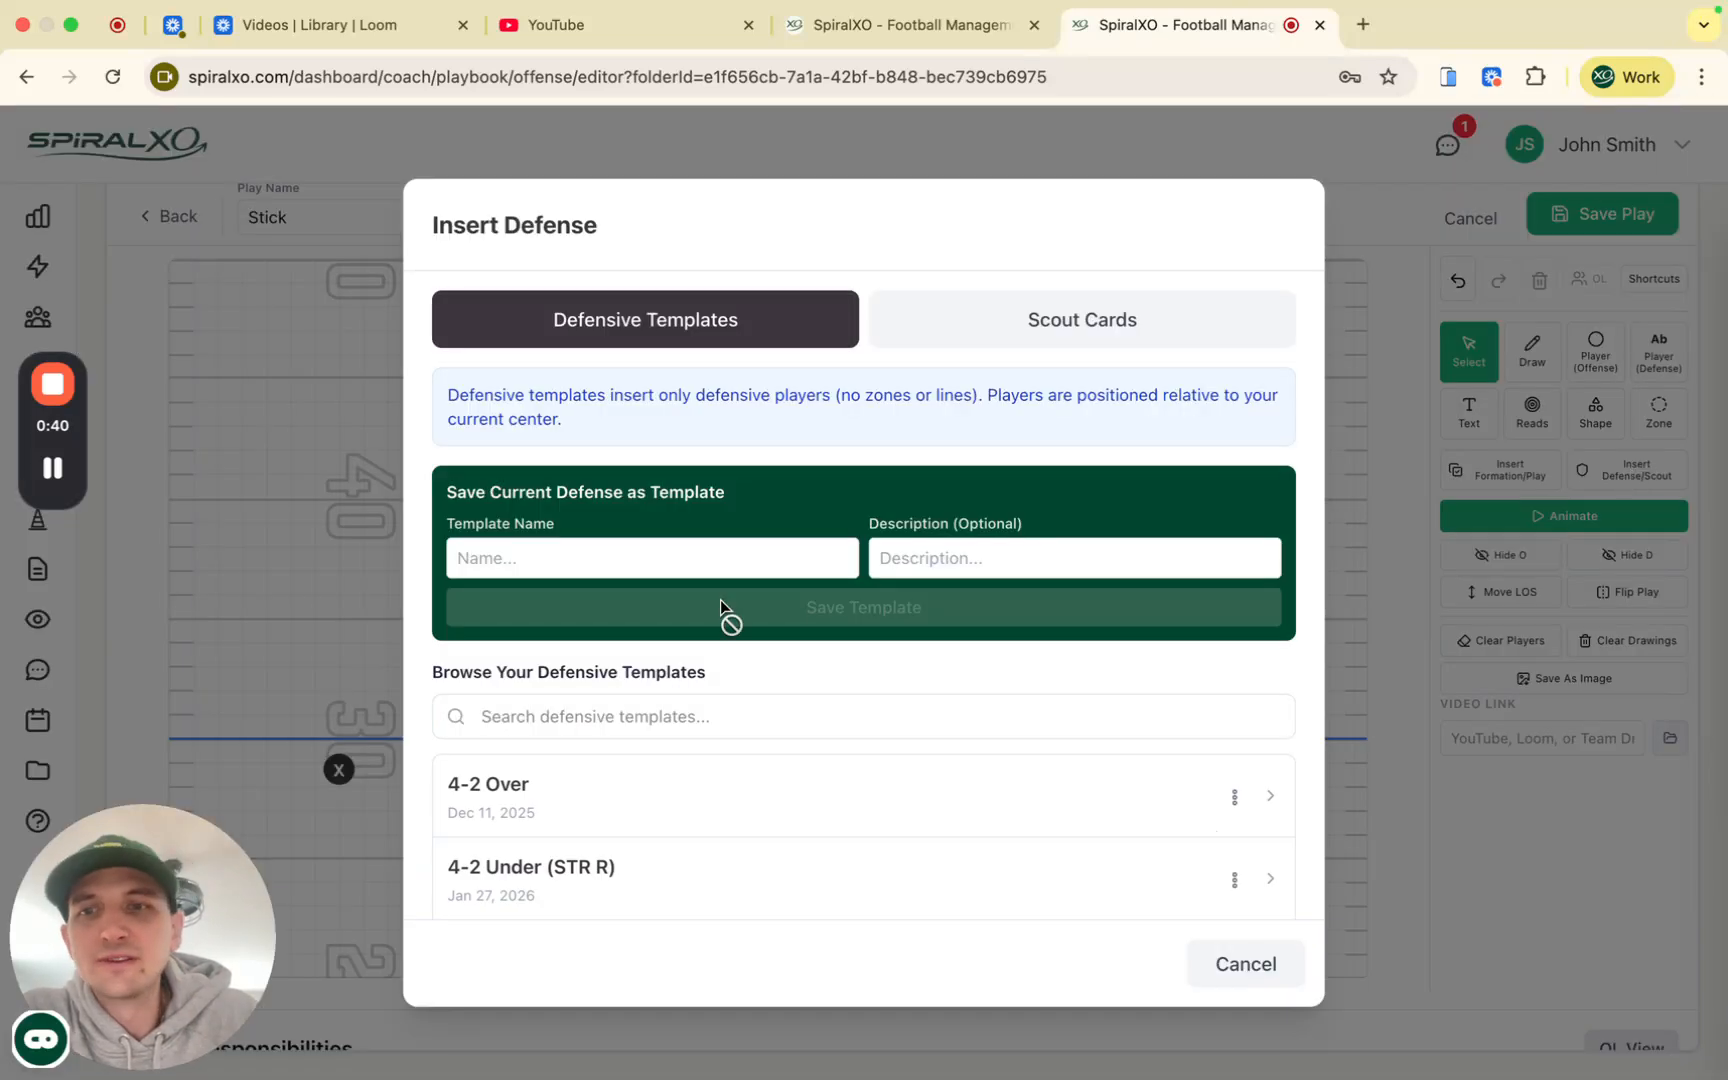
click(620, 822)
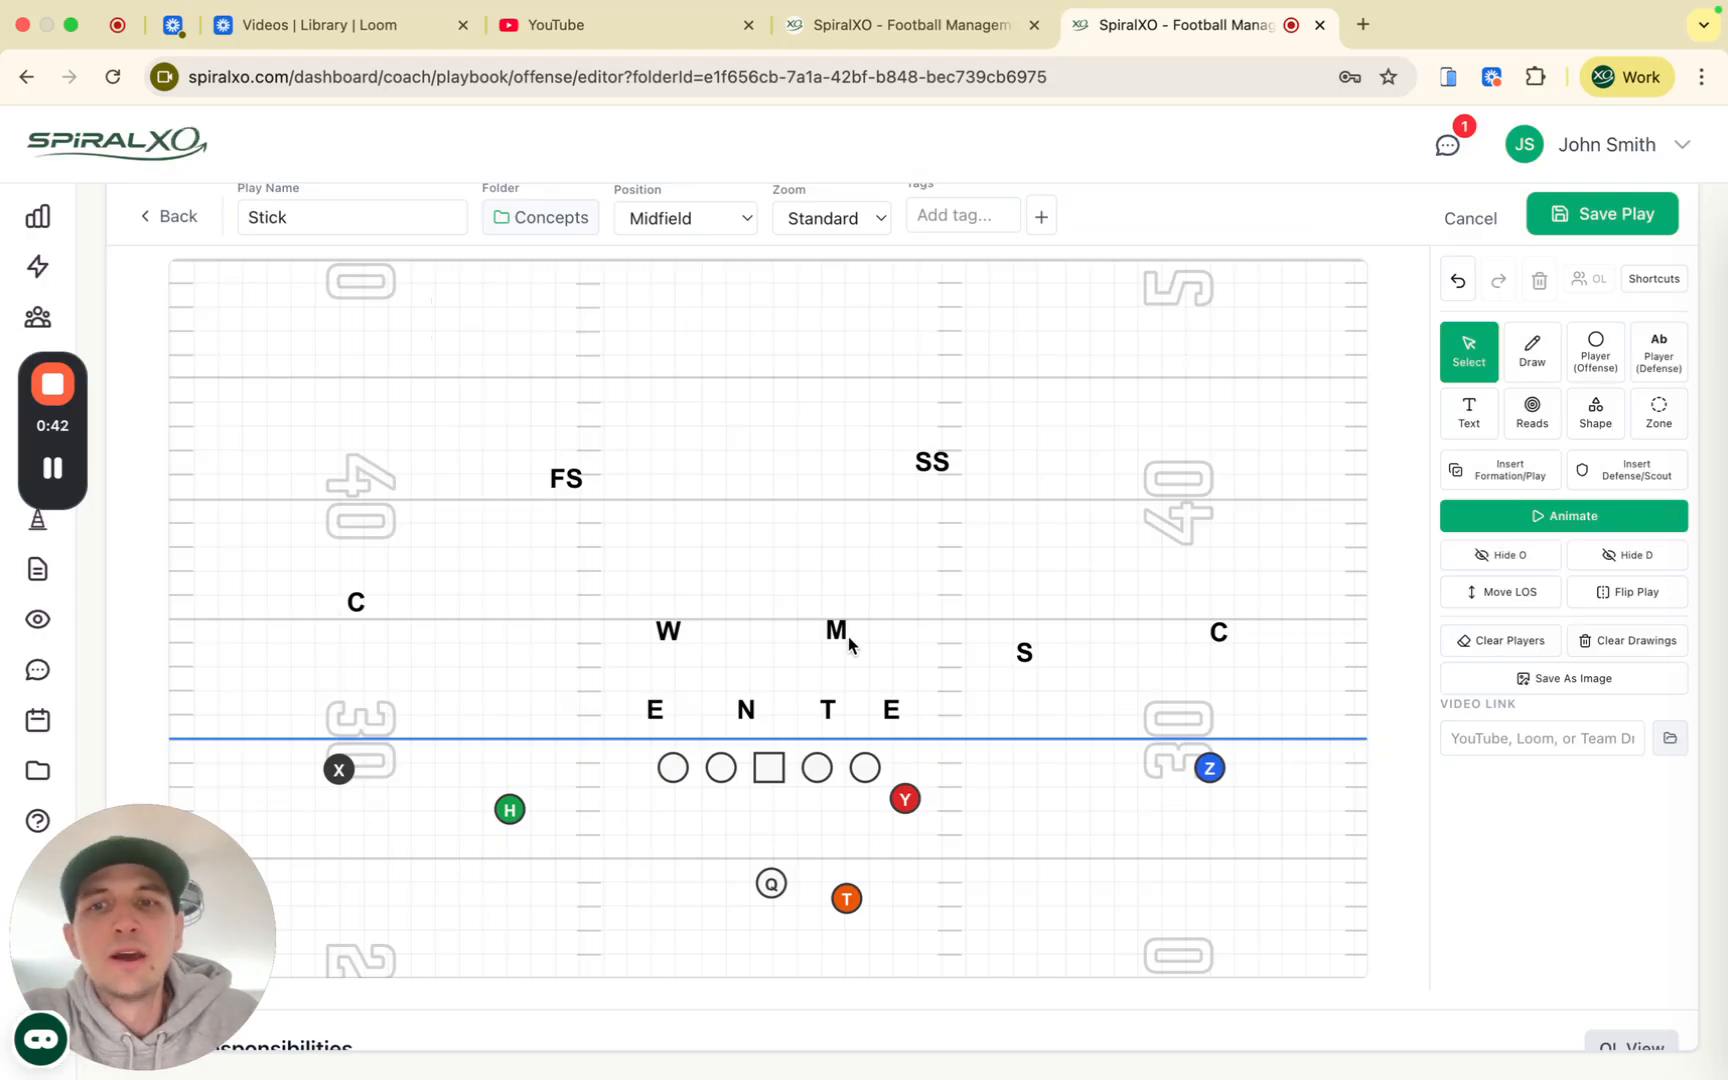
click(1533, 368)
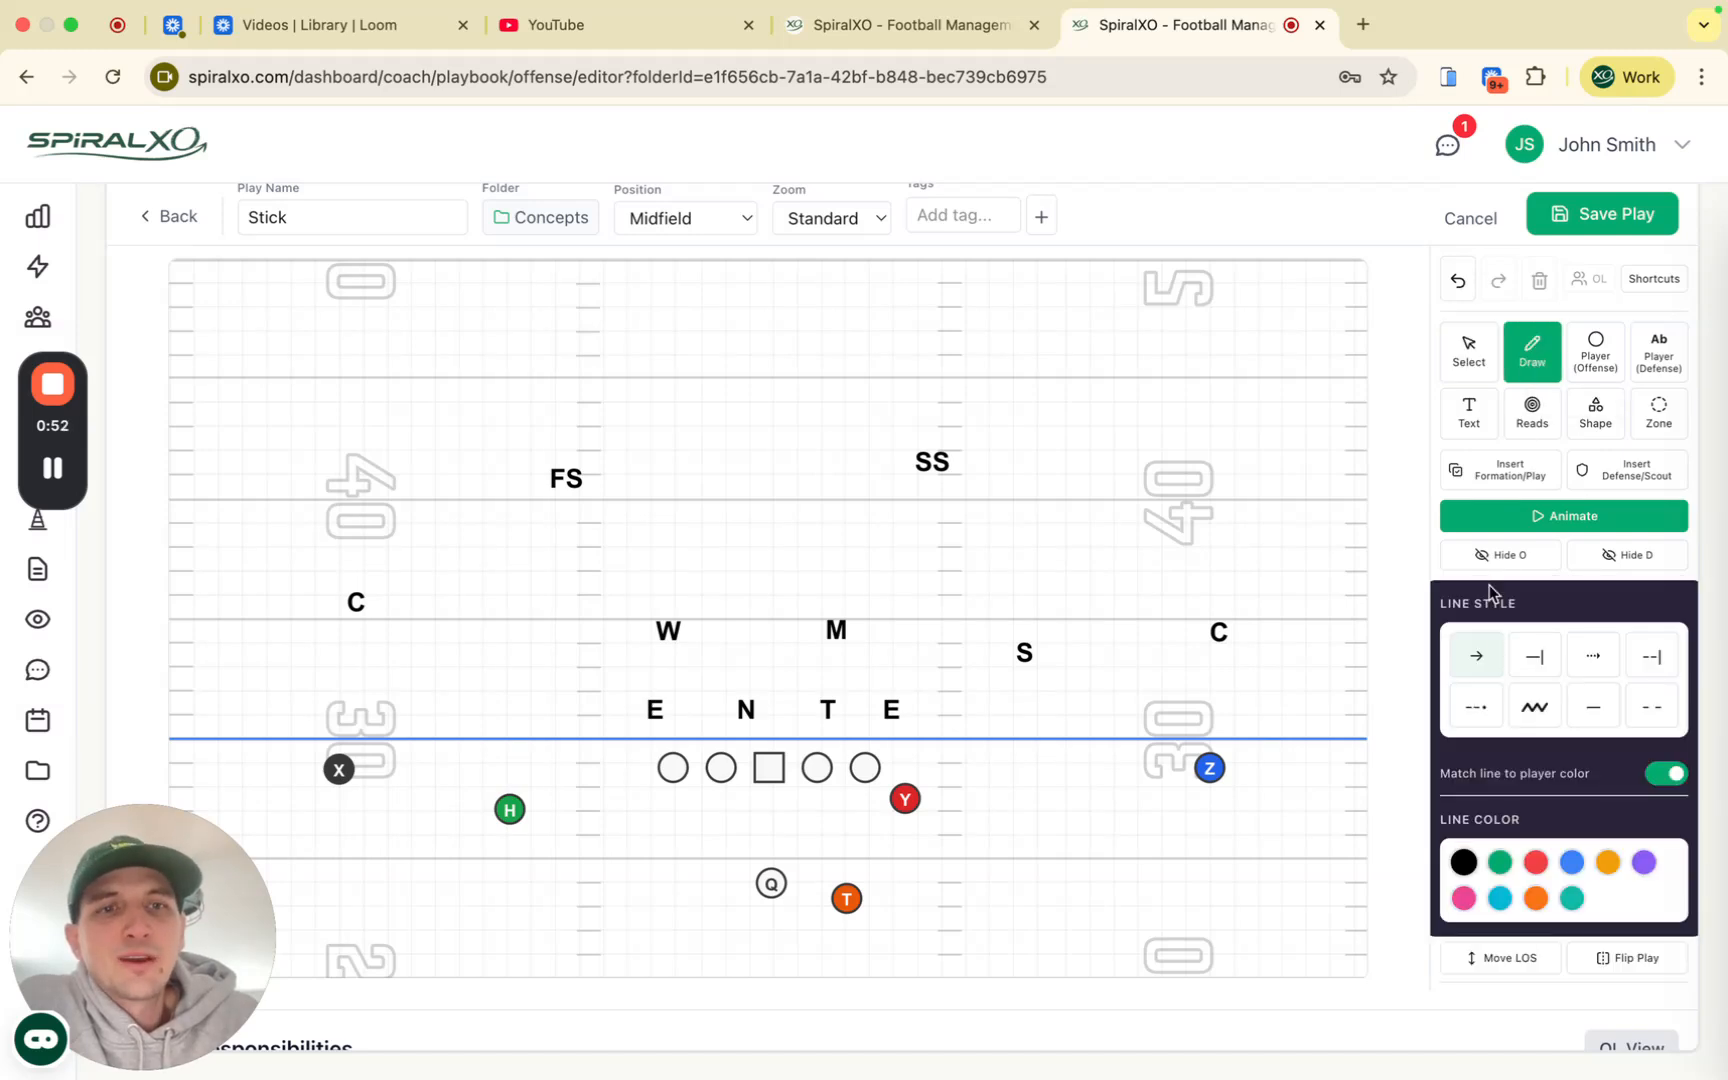
Step: Draw Z's straight vertical route up the field, redrawing it after one undo
click(1209, 769)
mouse_move(1209, 772)
mouse_down()
mouse_move(1261, 615)
mouse_move(1257, 513)
mouse_move(1178, 400)
mouse_move(1007, 617)
mouse_move(897, 592)
mouse_up()
right_click(897, 592)
click(1461, 279)
click(1209, 767)
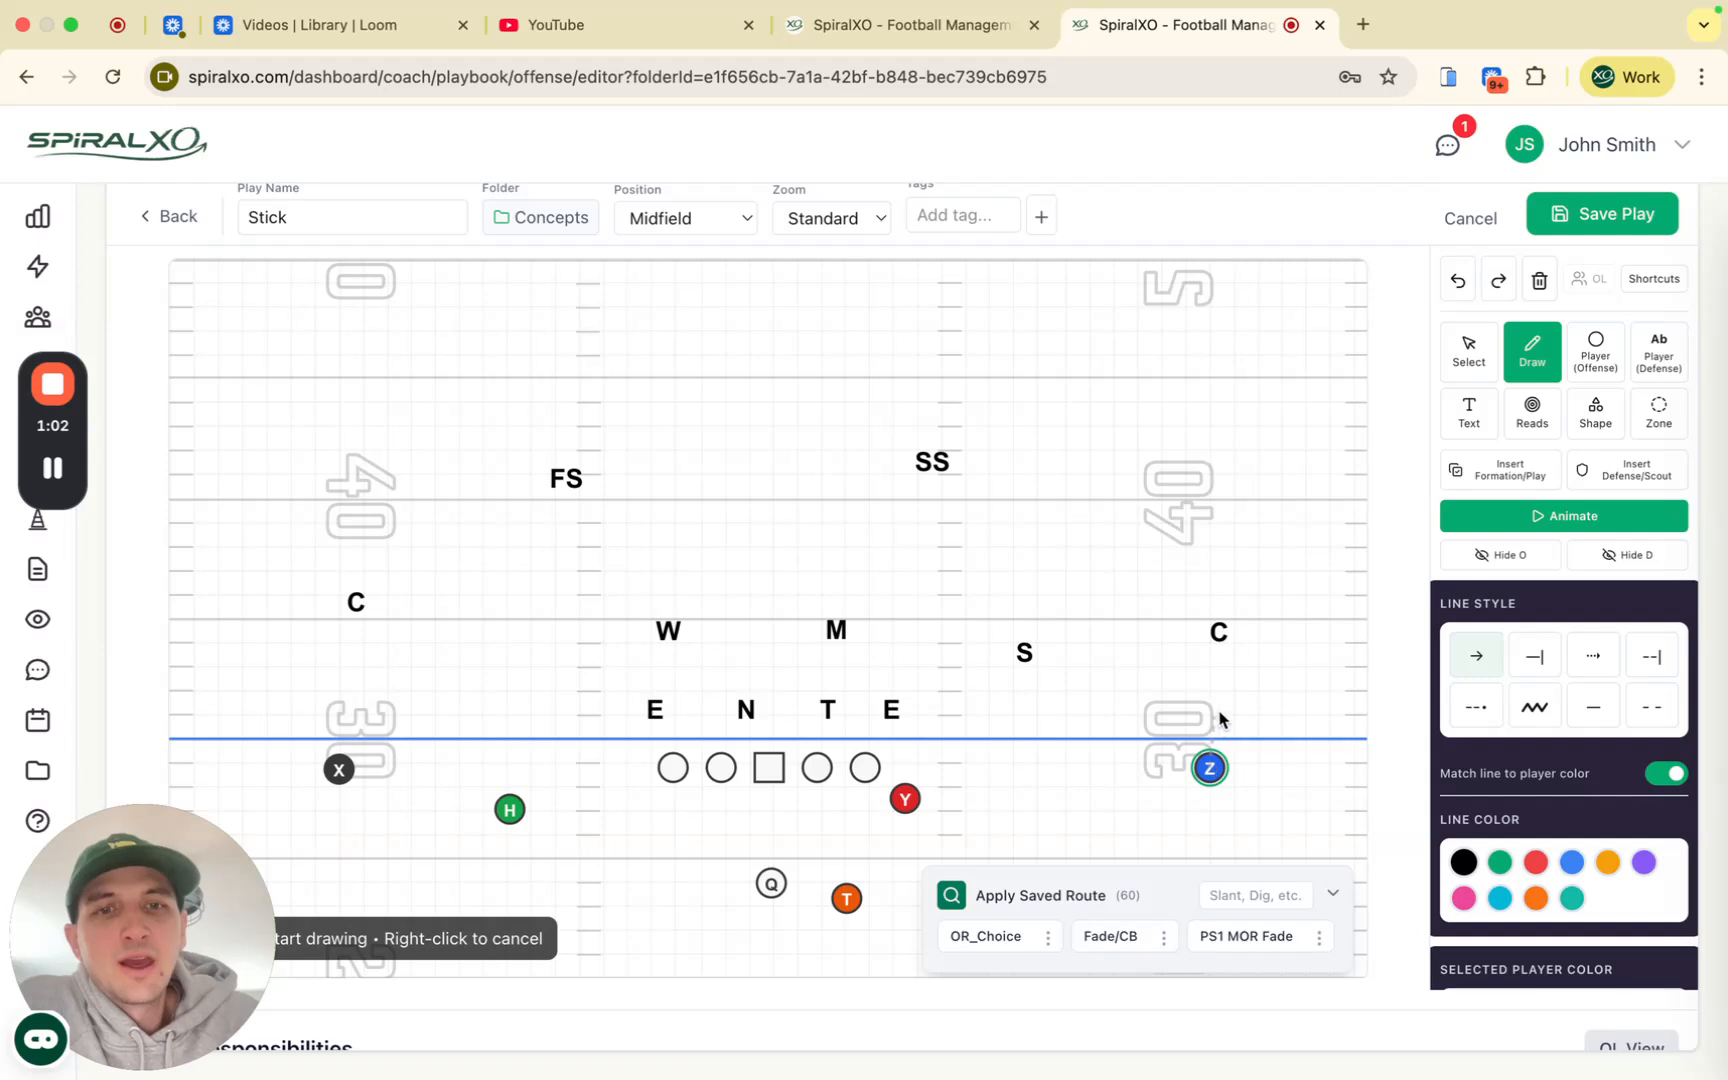
click(1254, 665)
click(1253, 347)
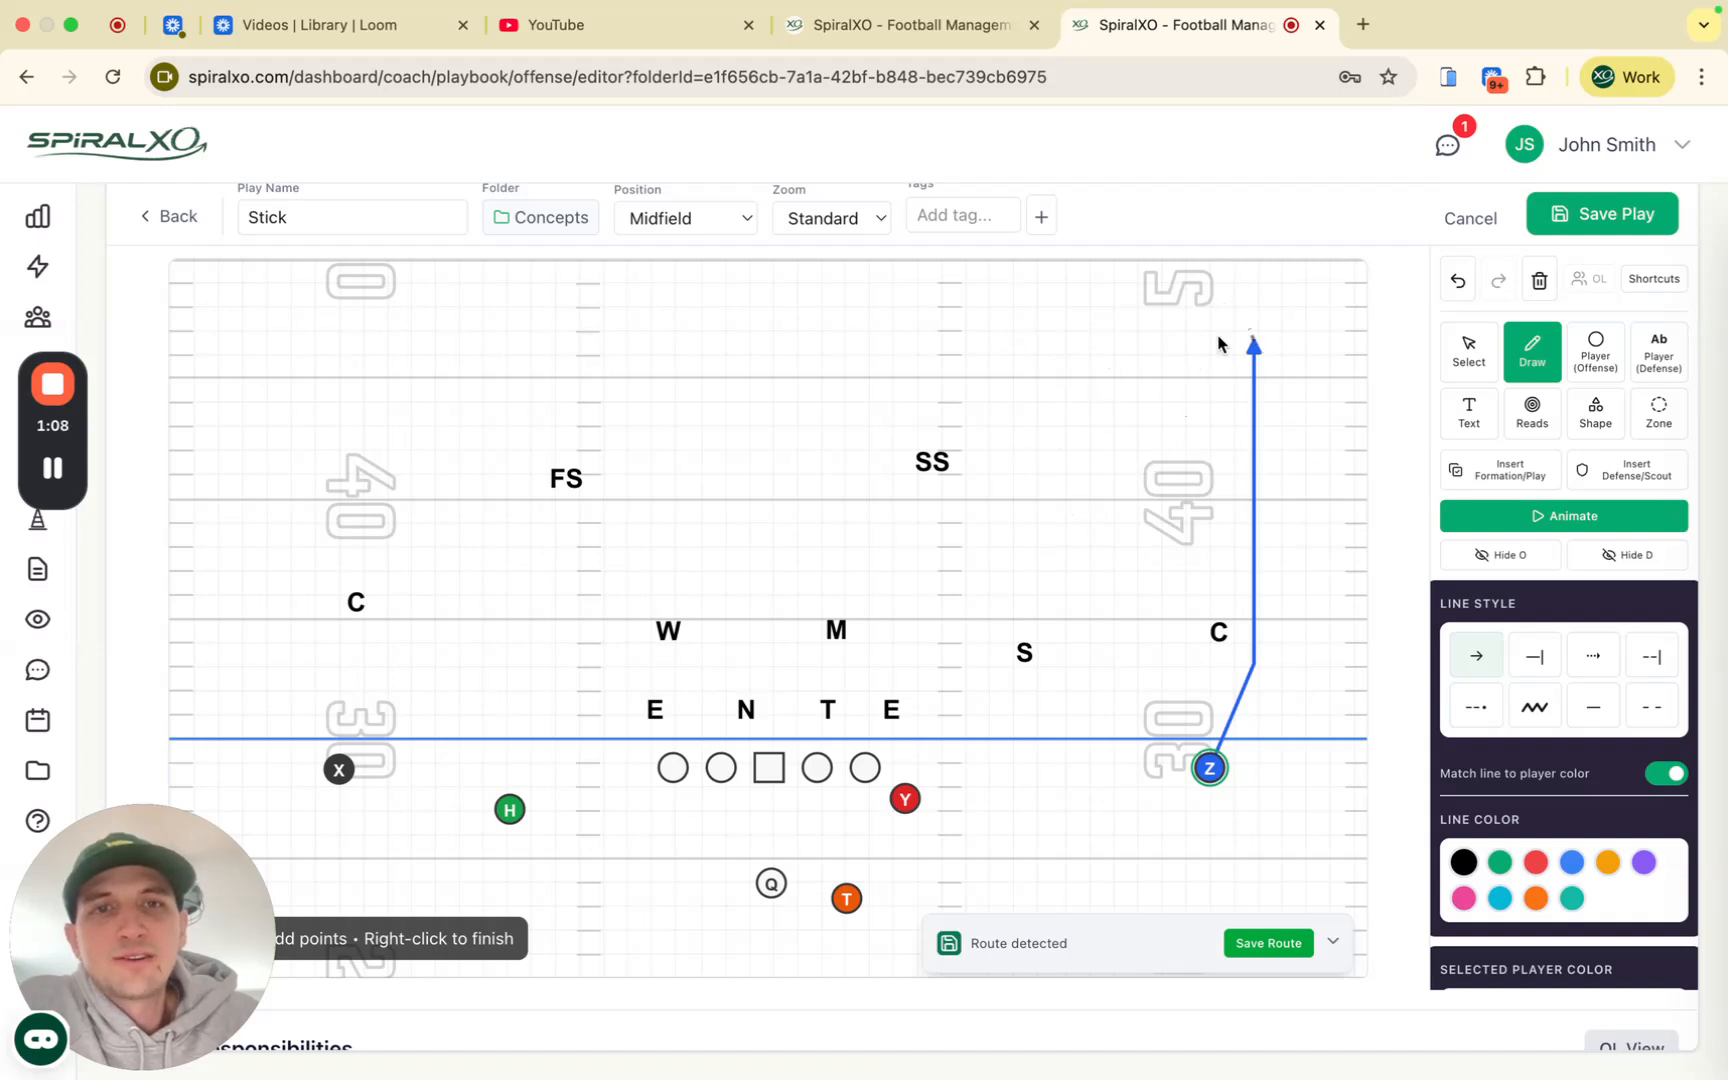
Step: Draw Y's stick route angling outside upfield, then flattening toward Z
click(900, 806)
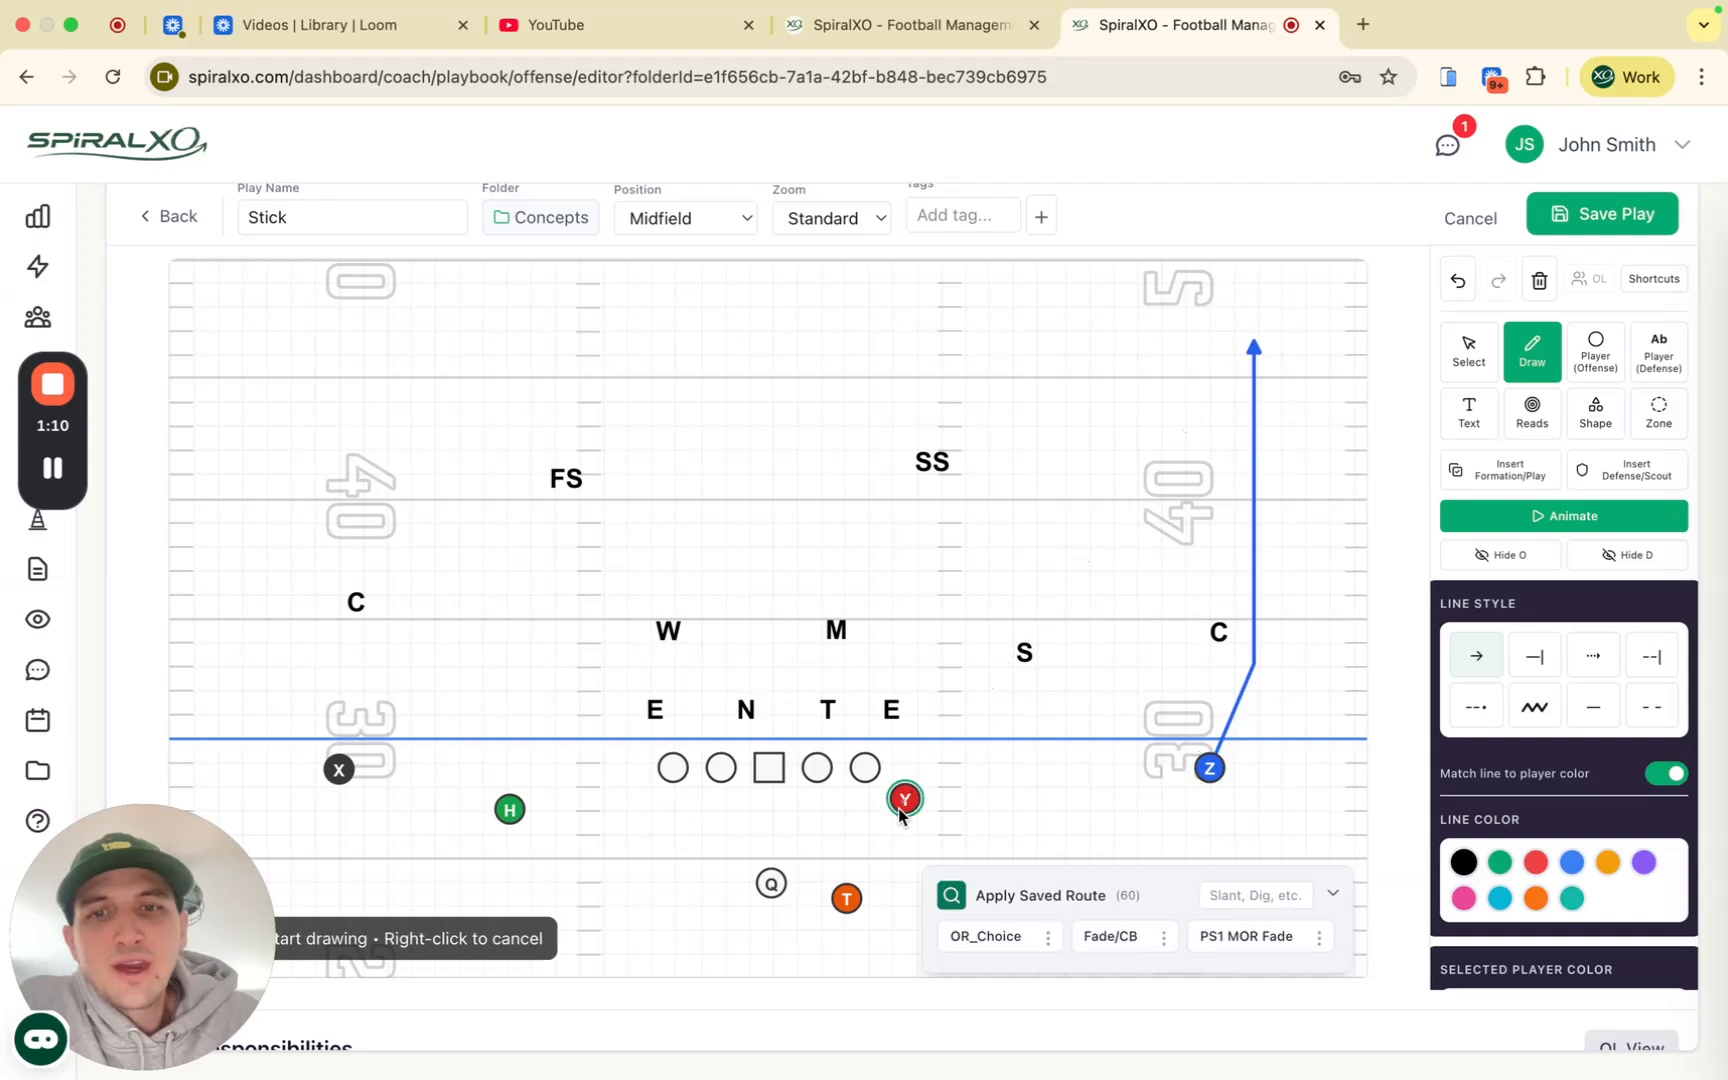
click(1013, 718)
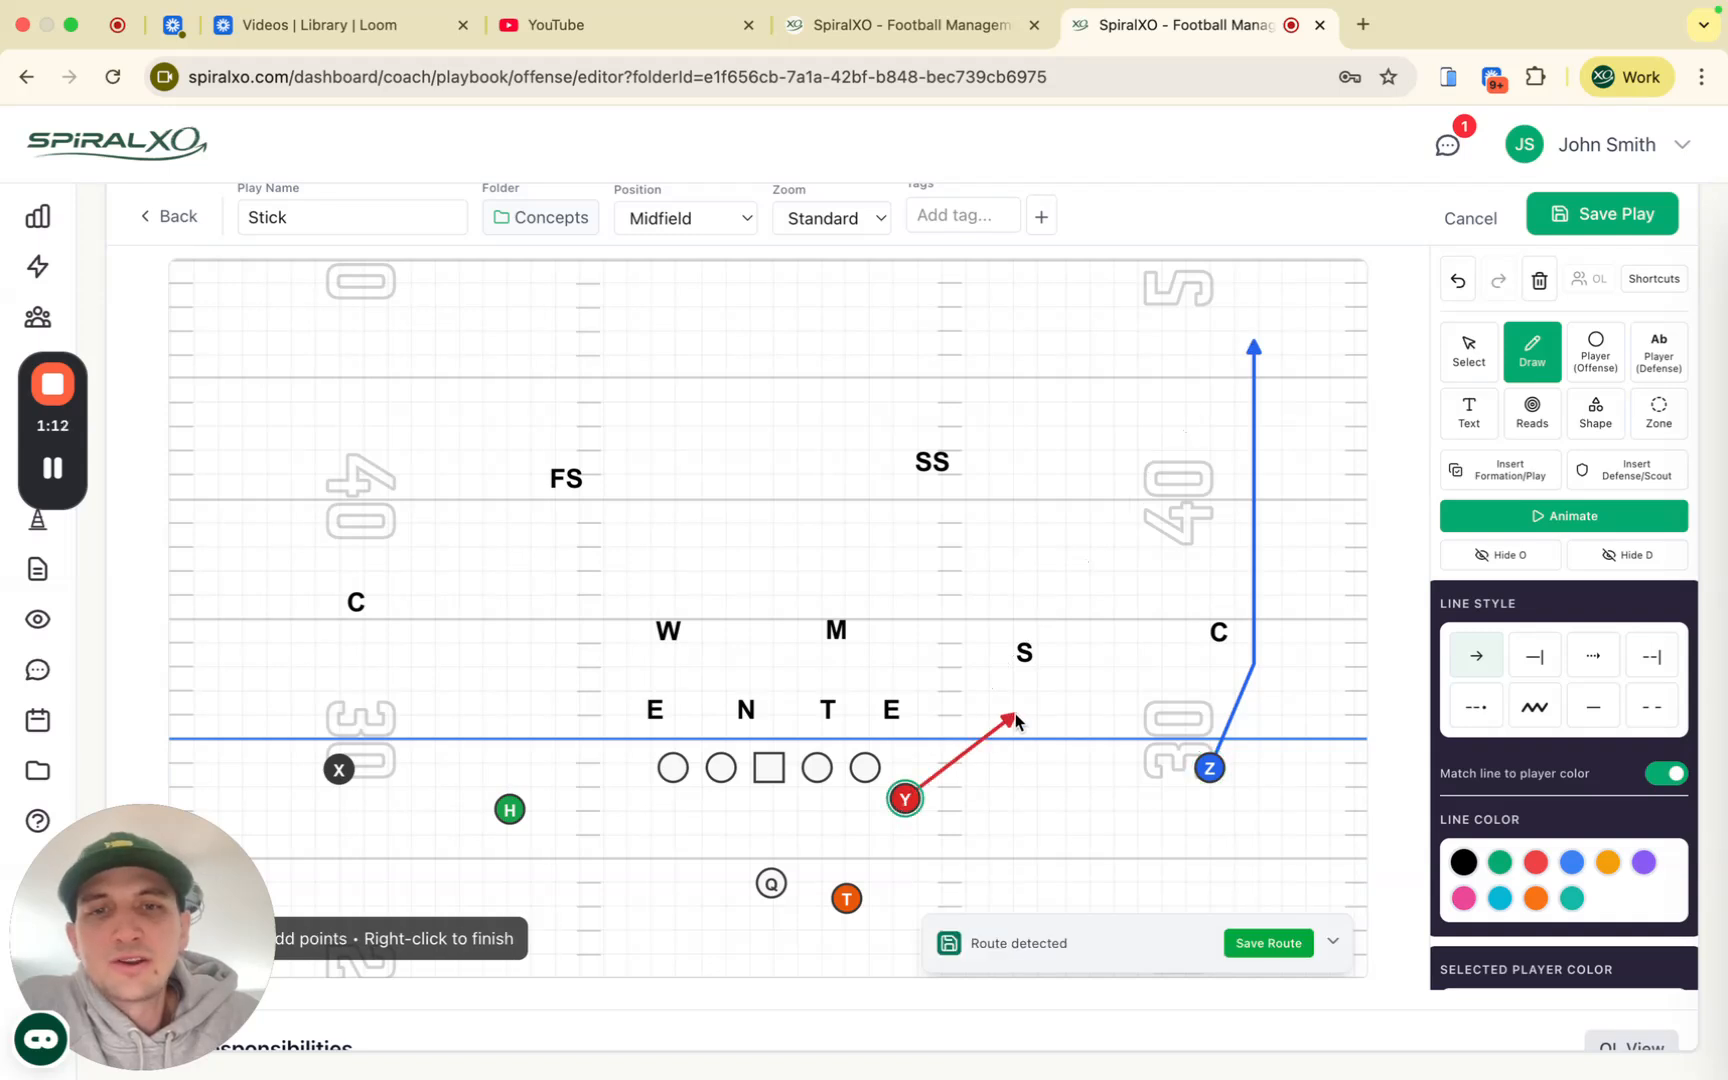
click(1177, 707)
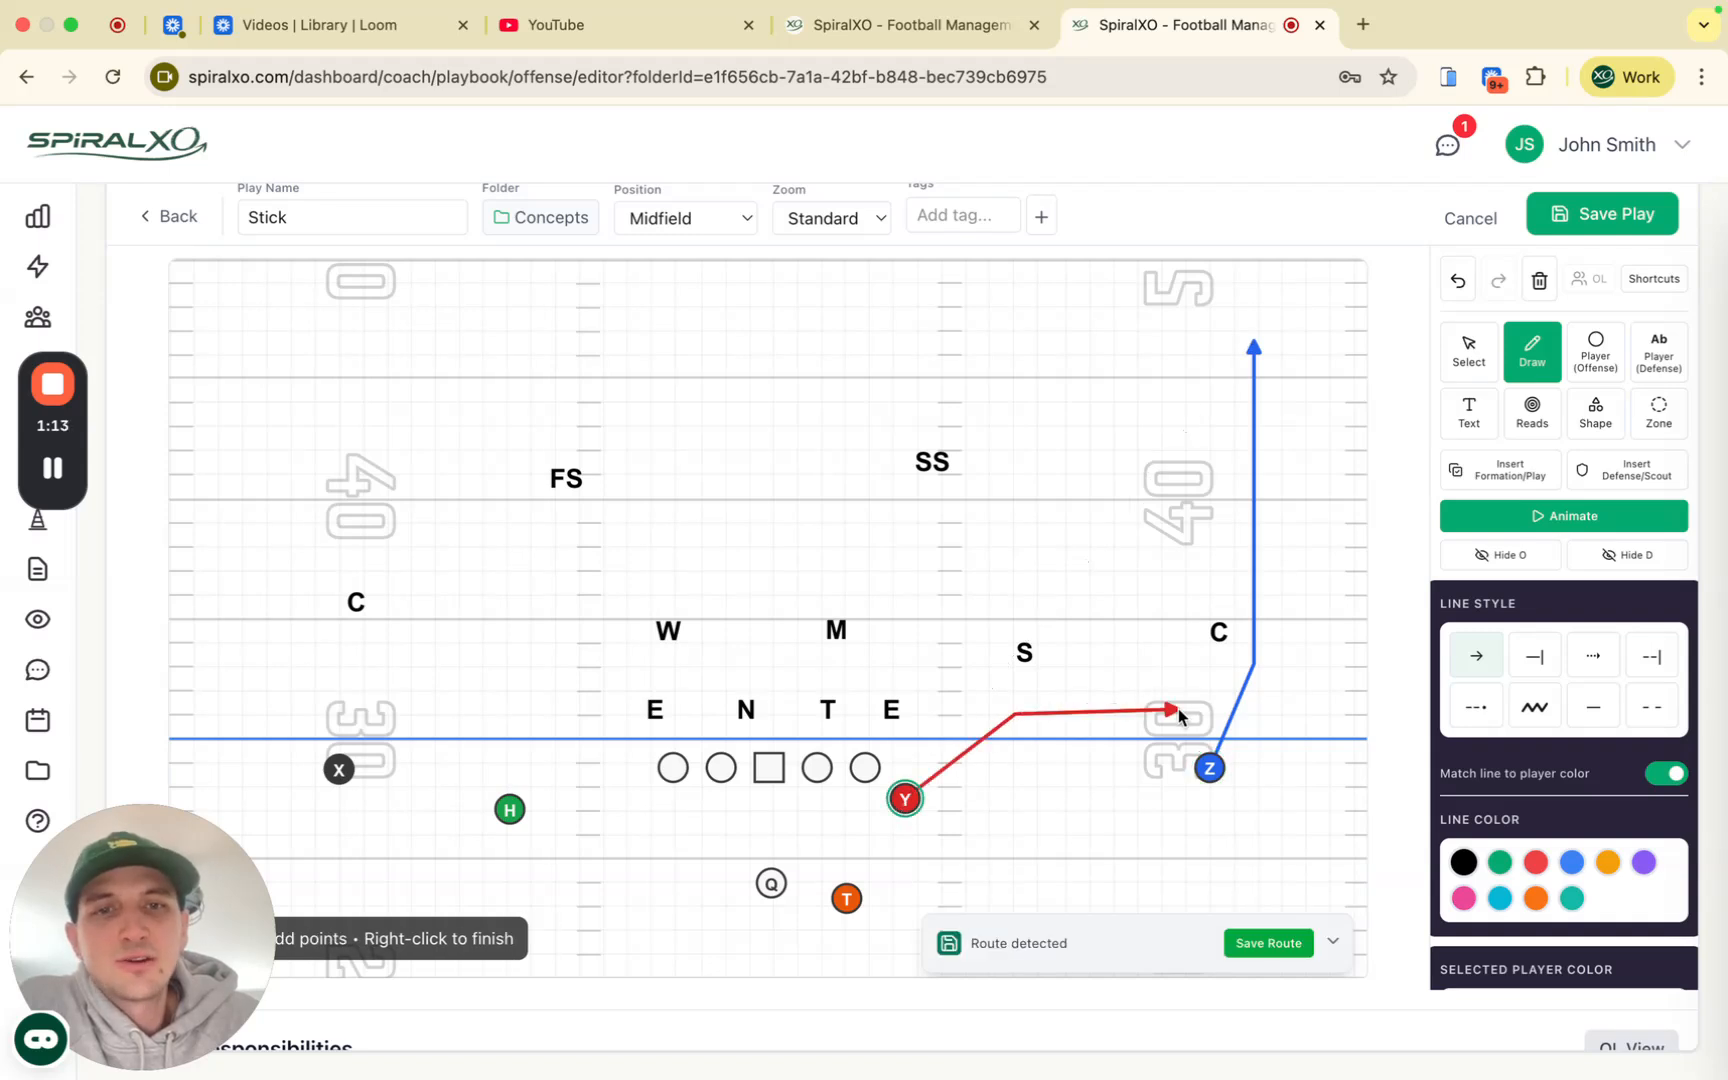
right_click(1102, 541)
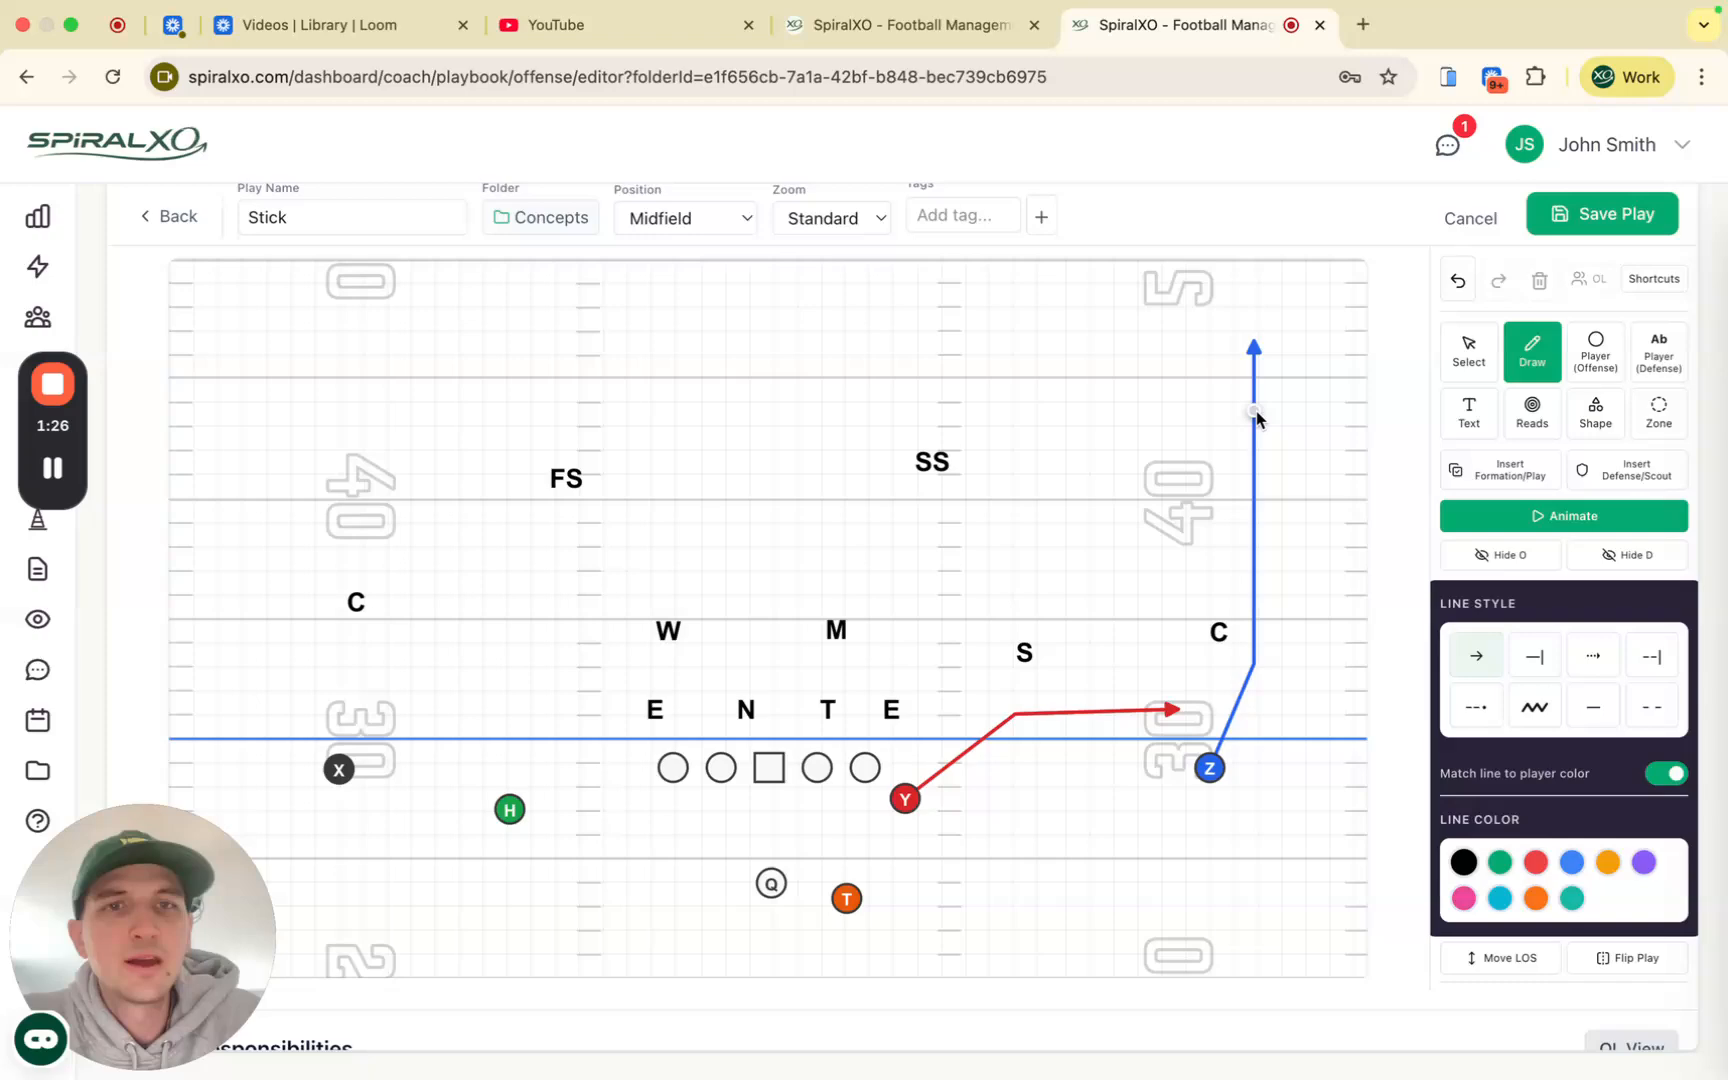
Step: Add a dashed branch off Z's route breaking up and to the left
scroll(1256, 487, up, 2)
scroll(1256, 485, up, 5)
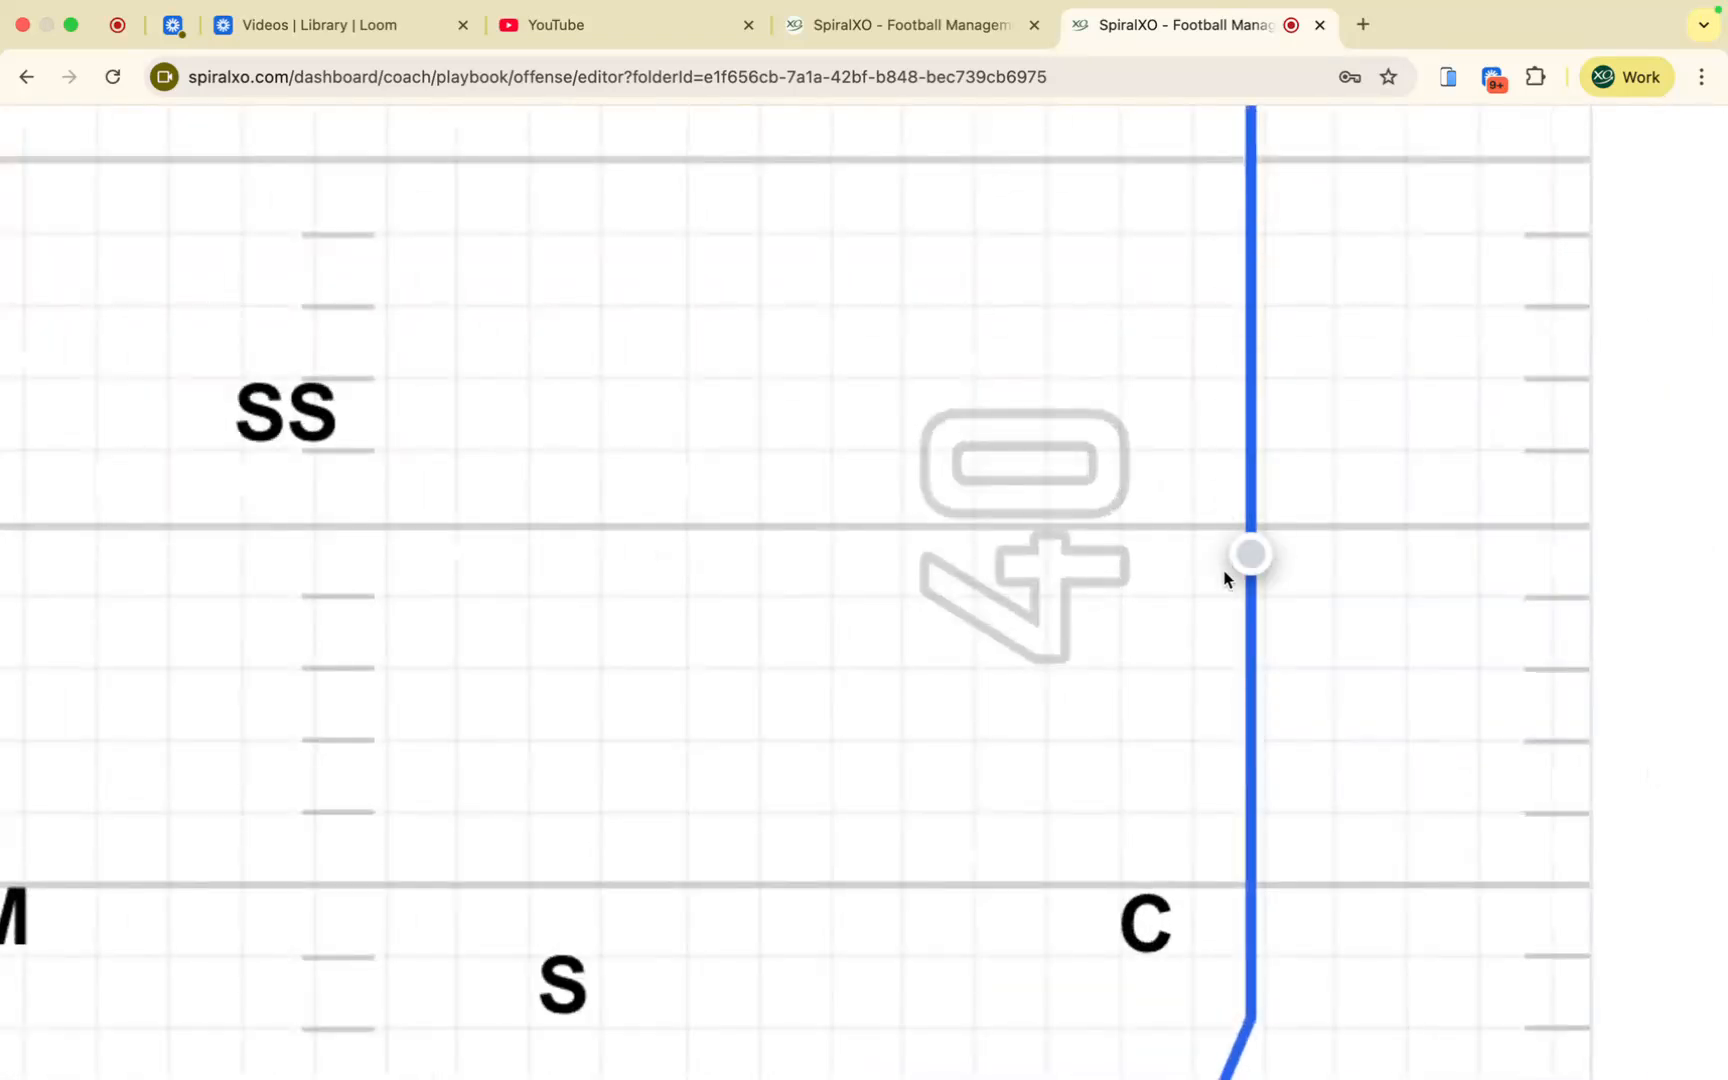
scroll(1250, 297, down, 5)
scroll(1250, 300, down, 2)
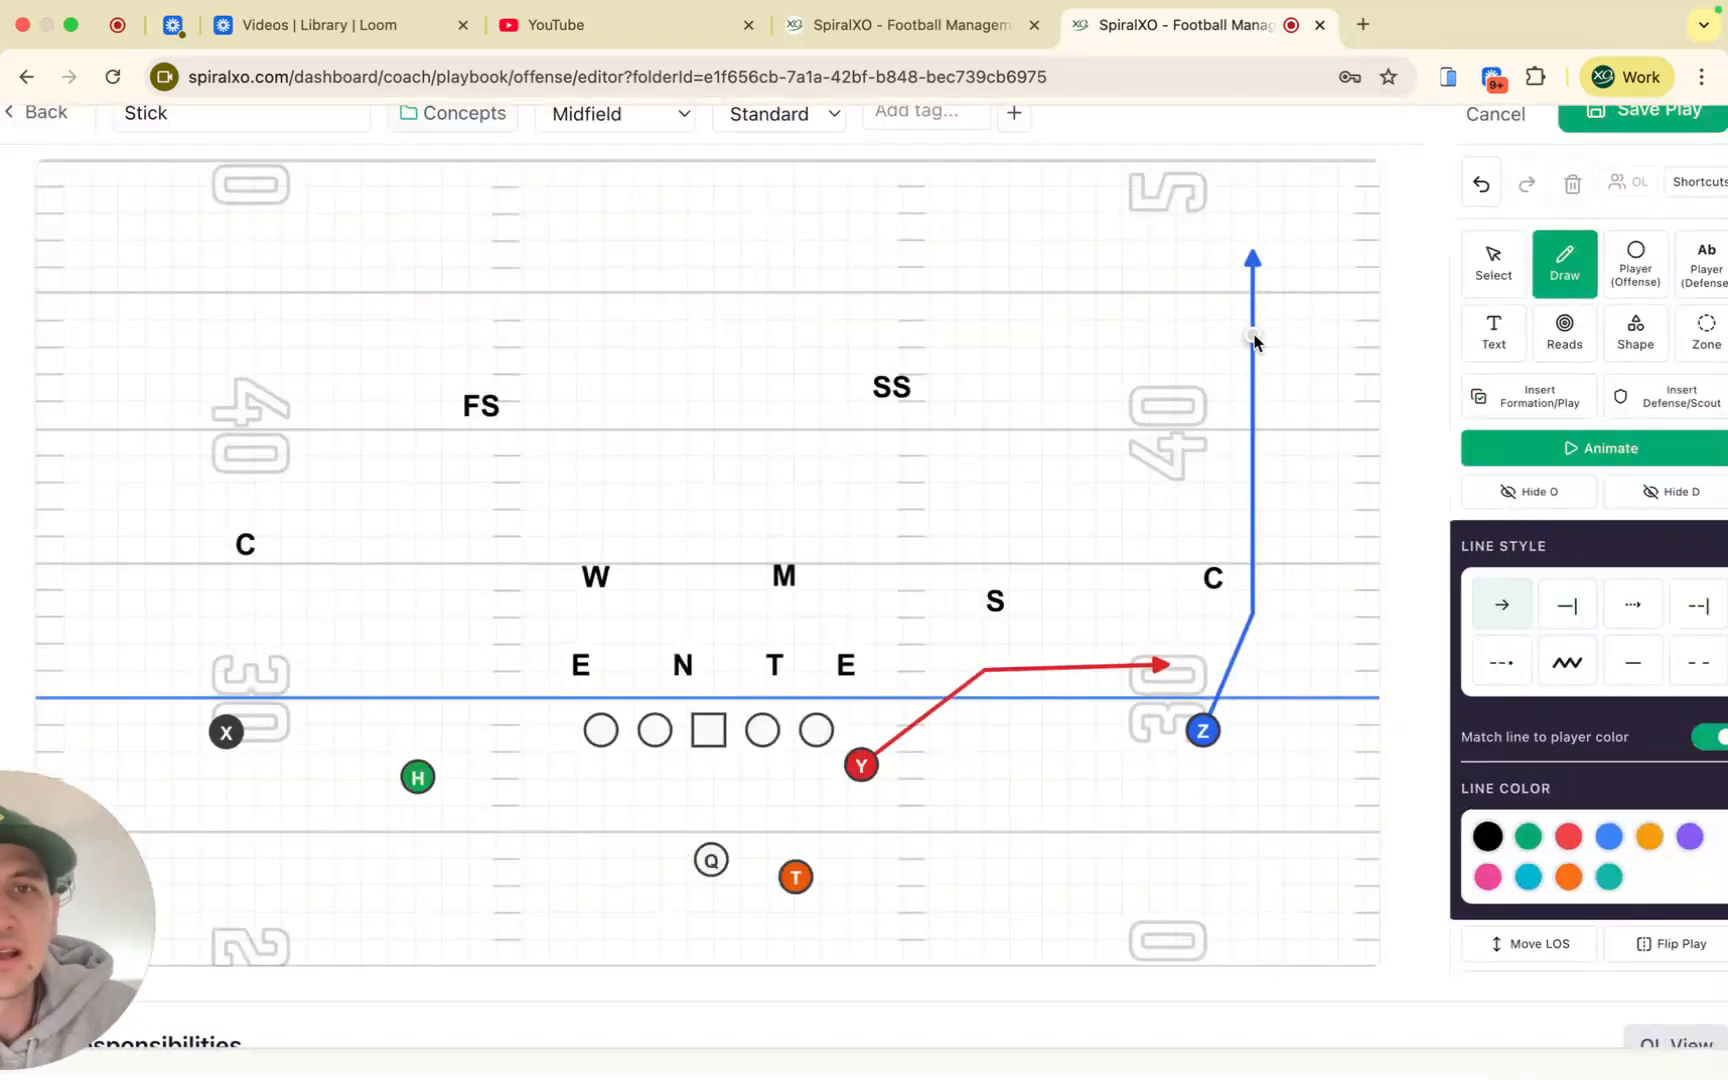
scroll(1255, 432, down, 2)
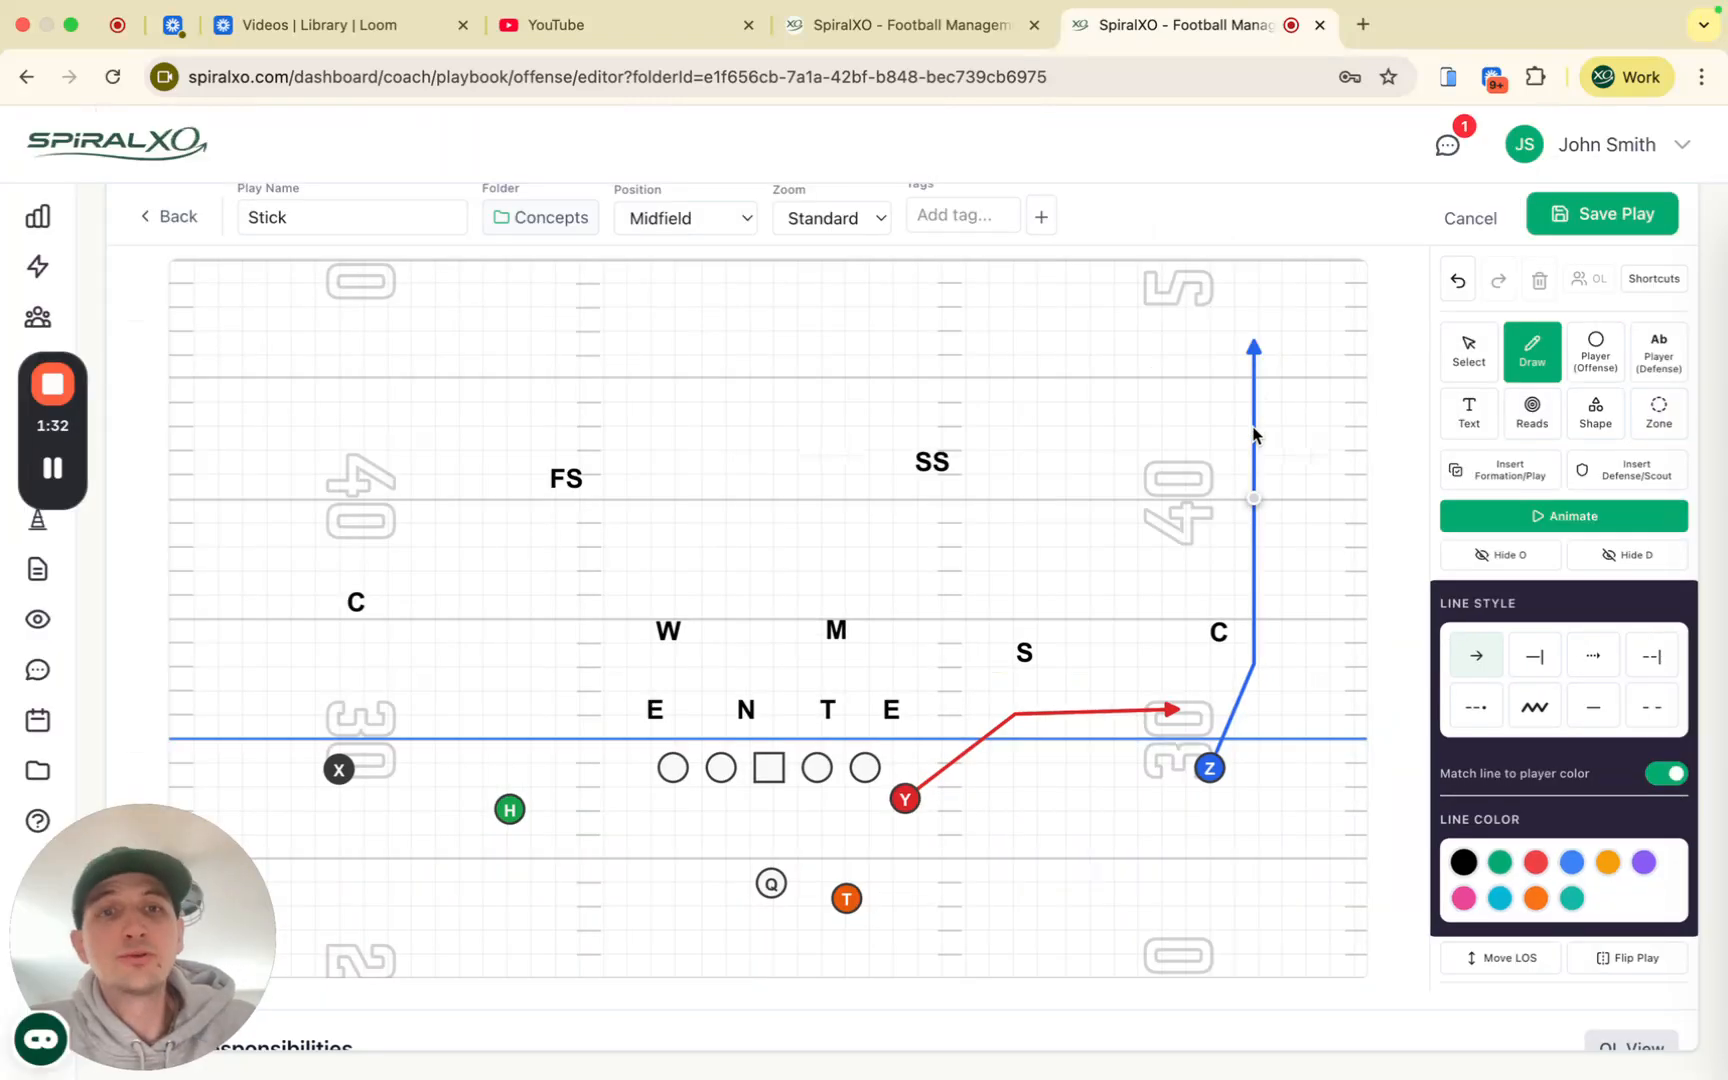
click(1249, 500)
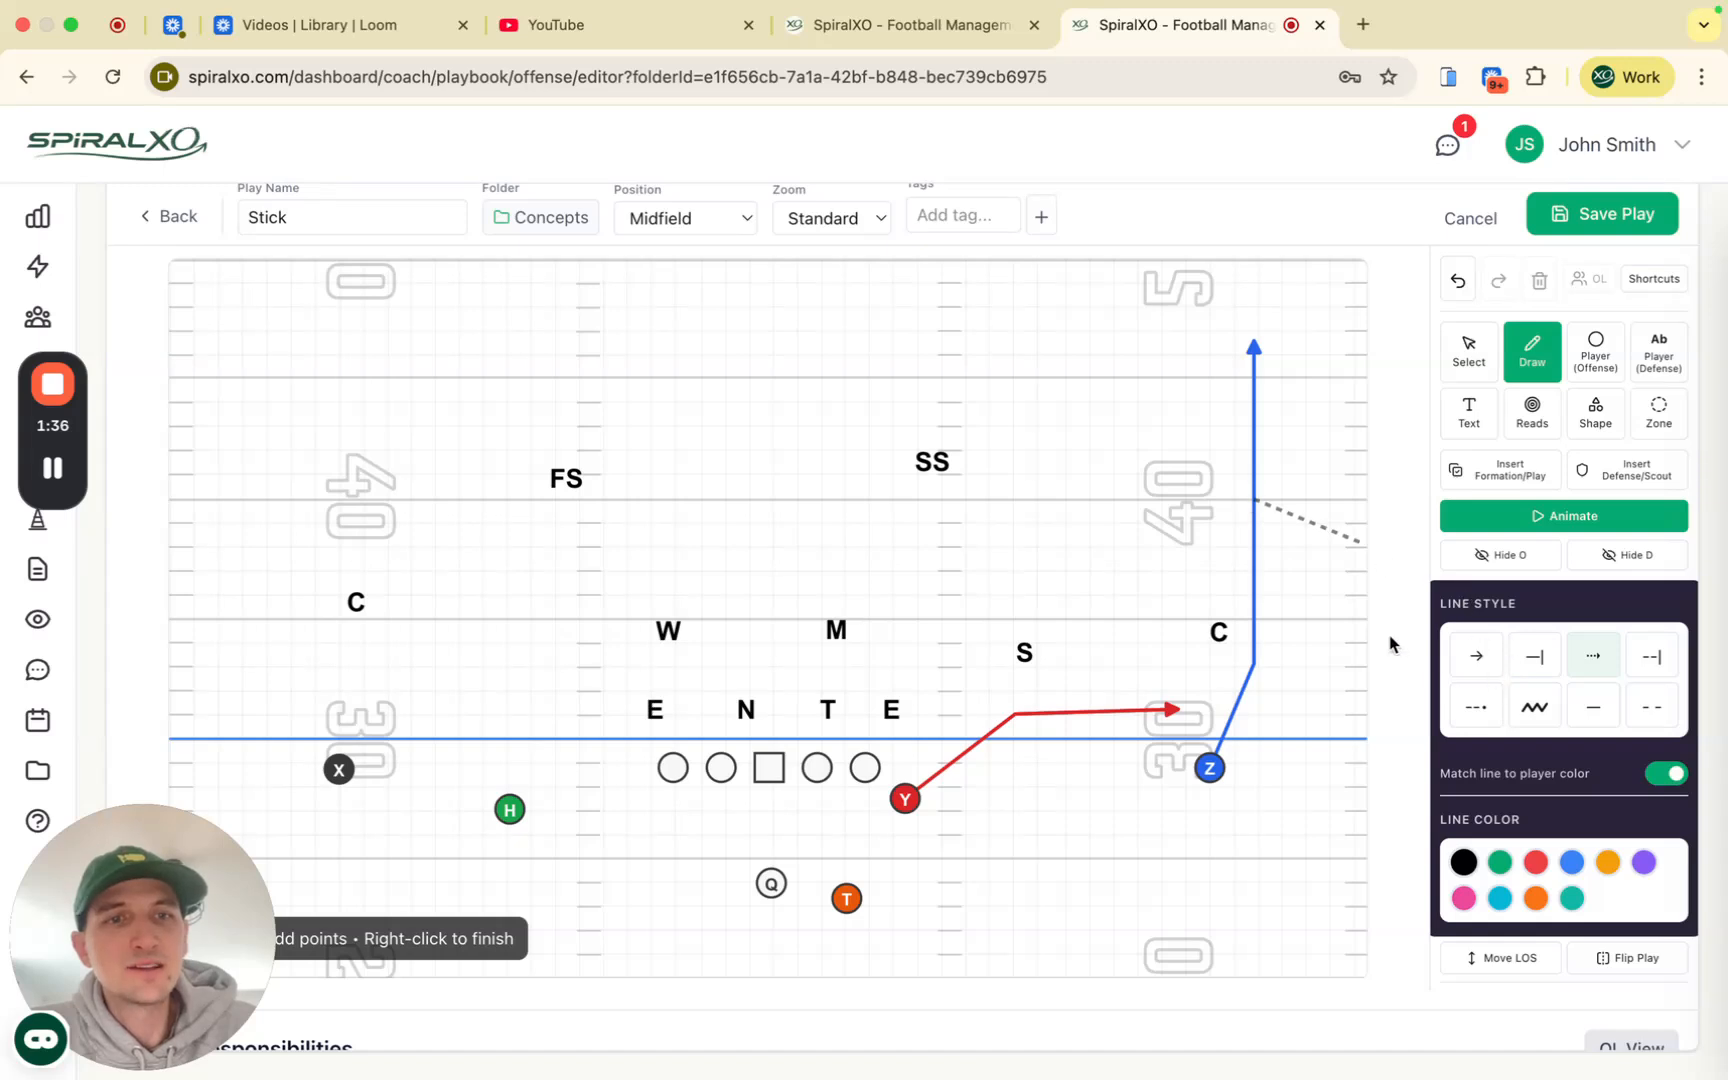
click(1113, 366)
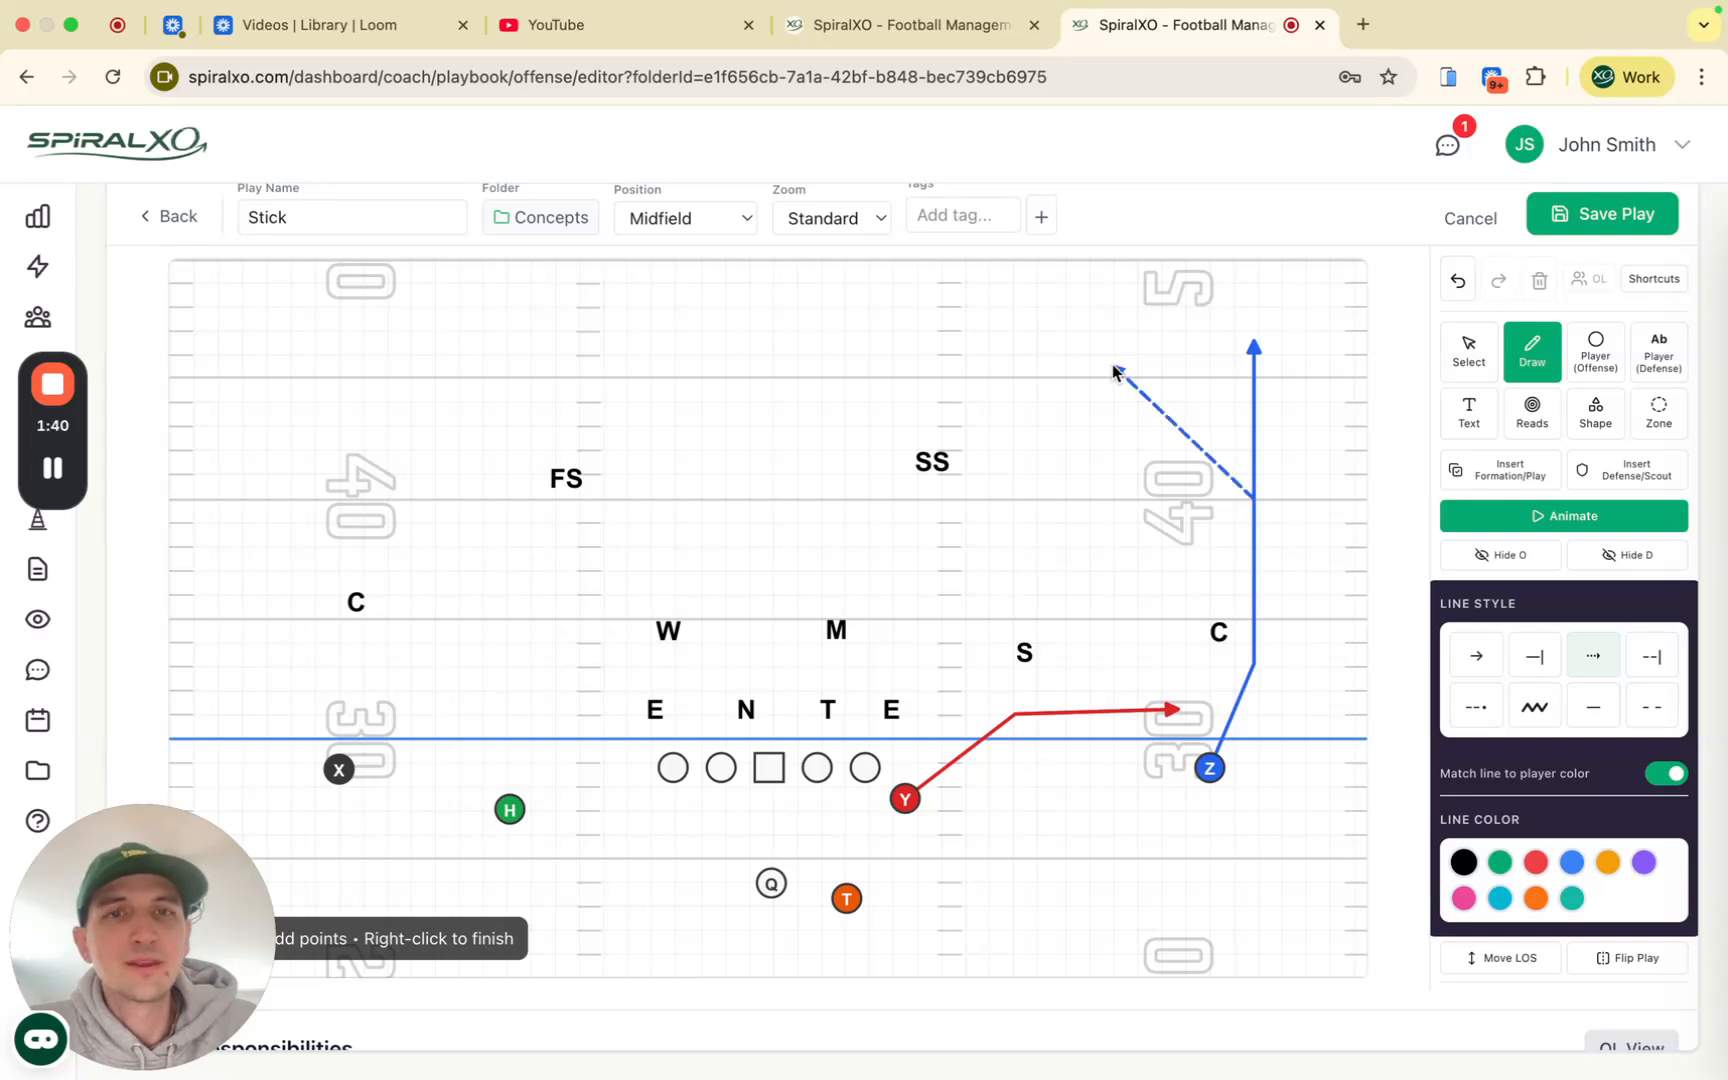
right_click(1046, 523)
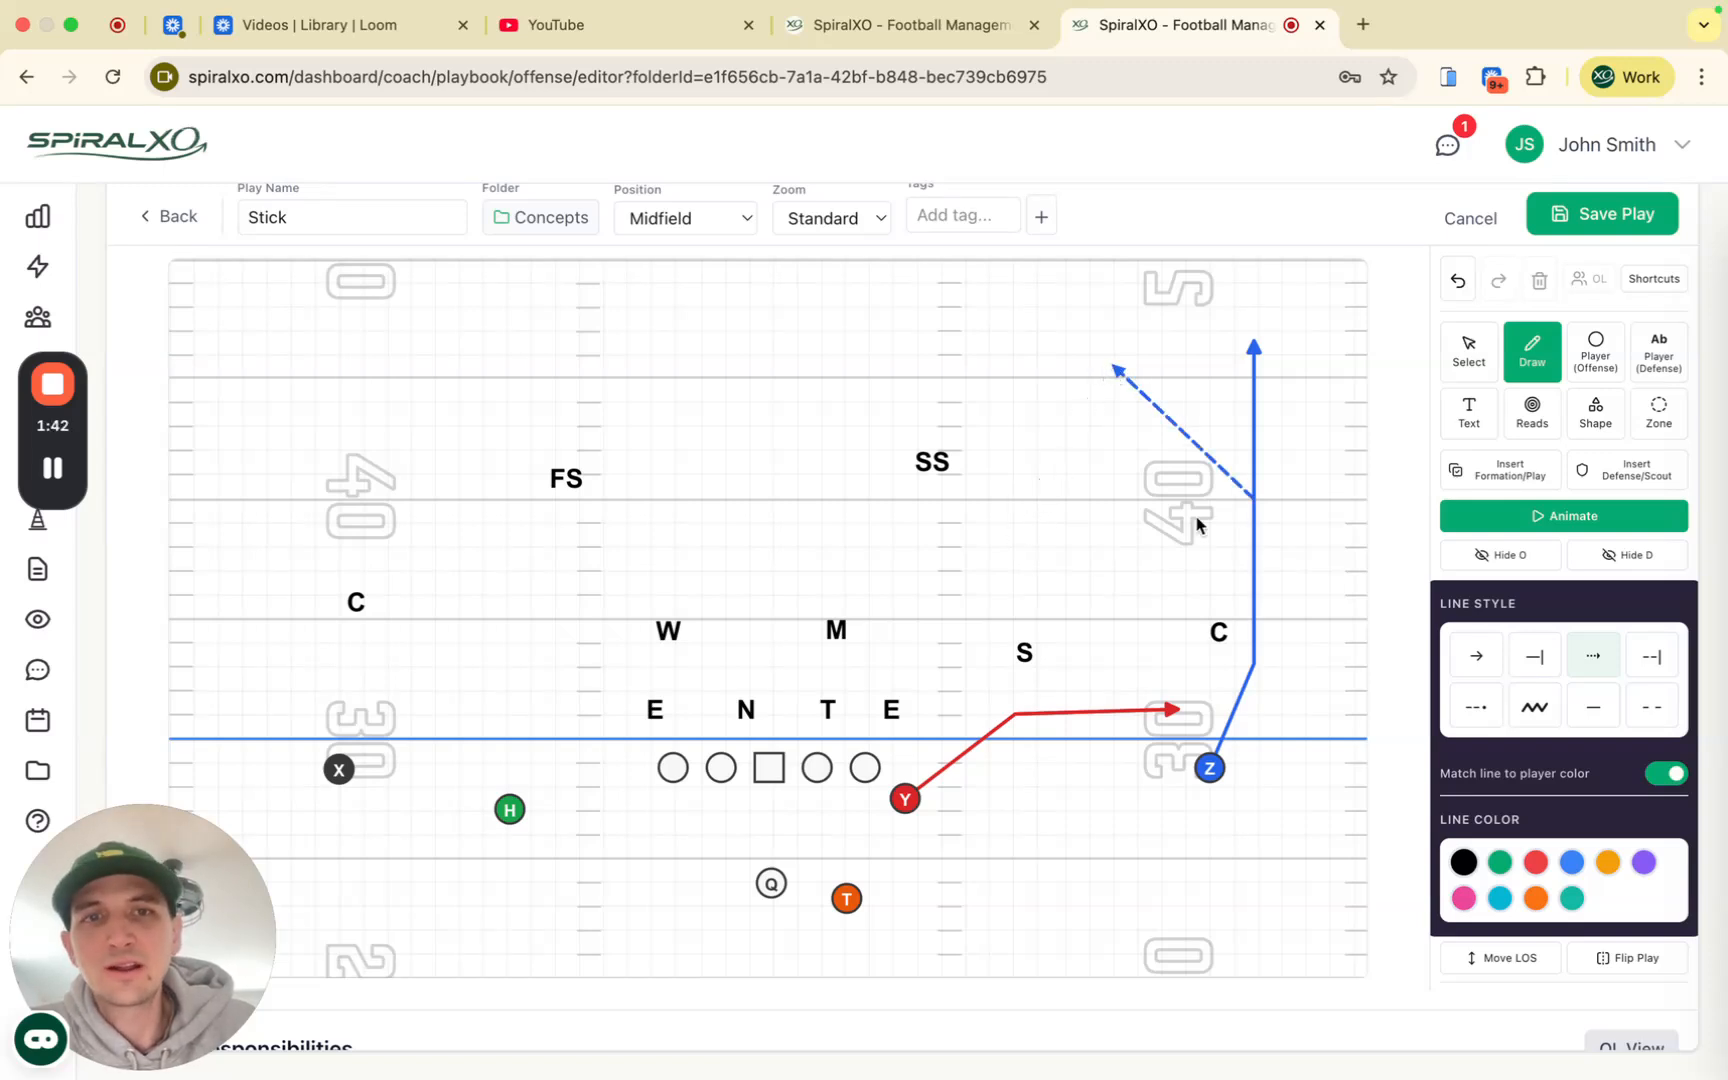
Step: Add a second dashed branch angling down and outward, then return to Select
click(1255, 457)
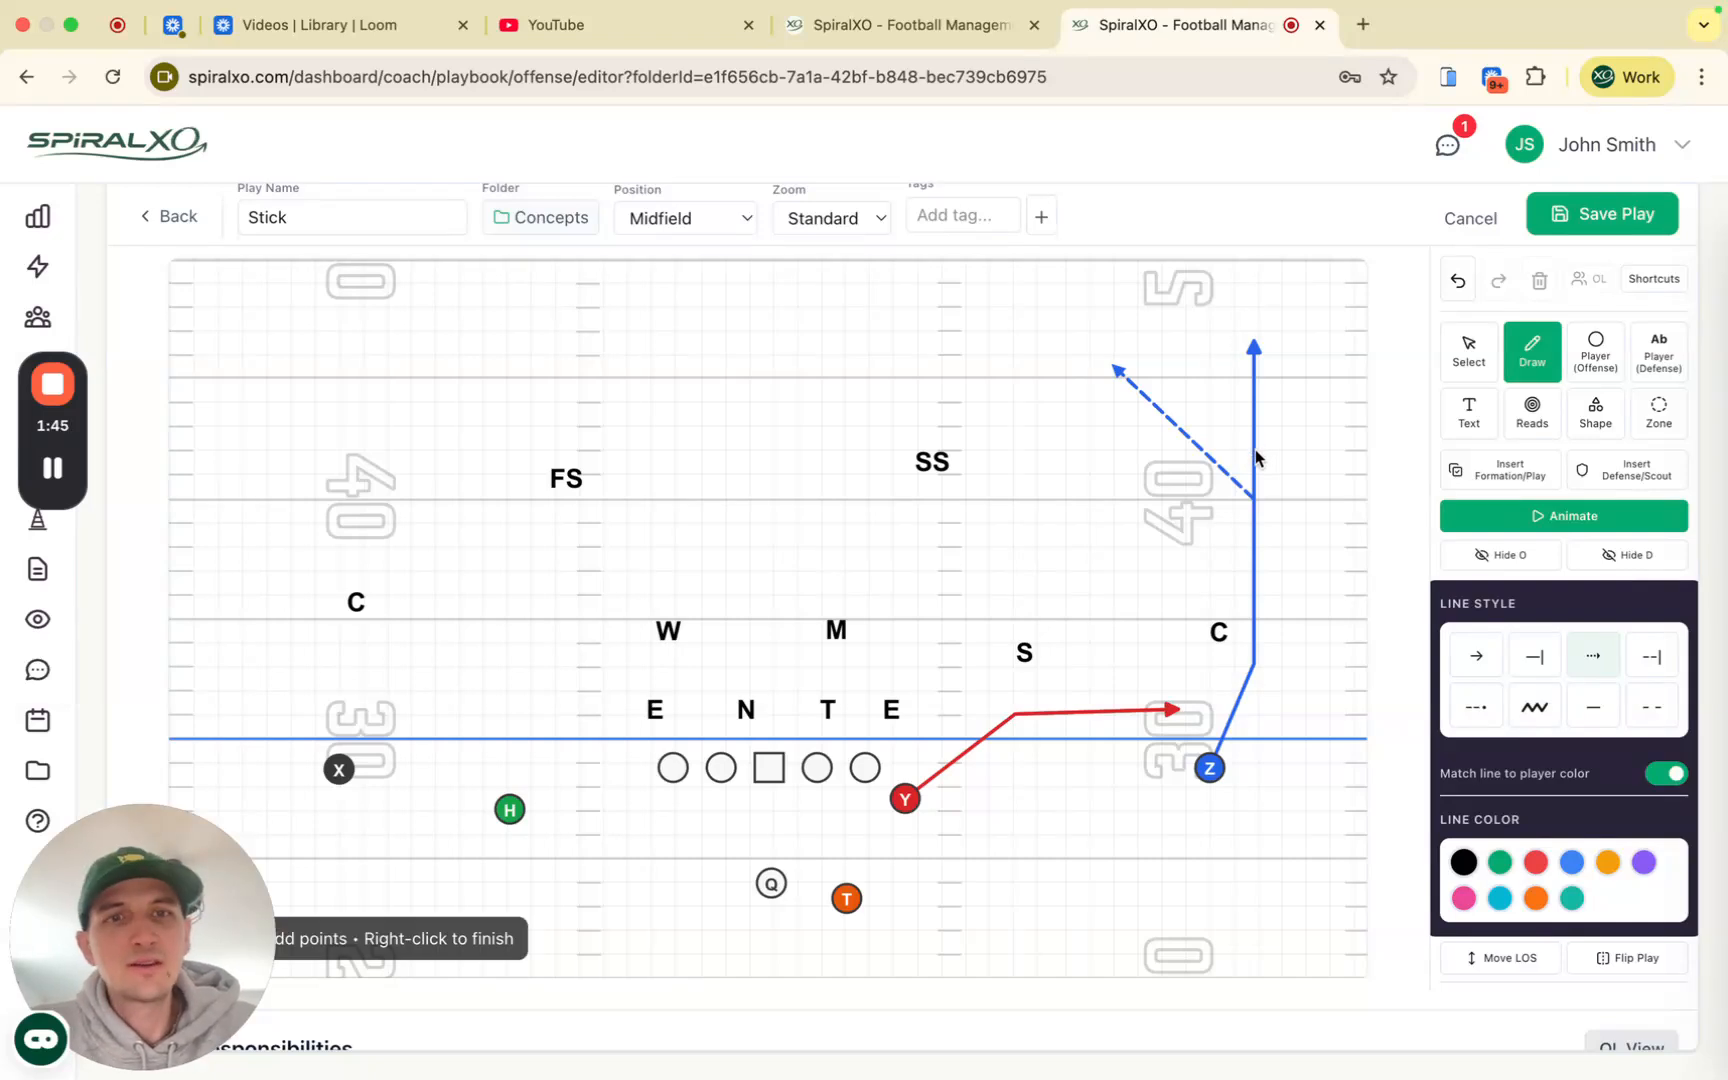
click(1300, 543)
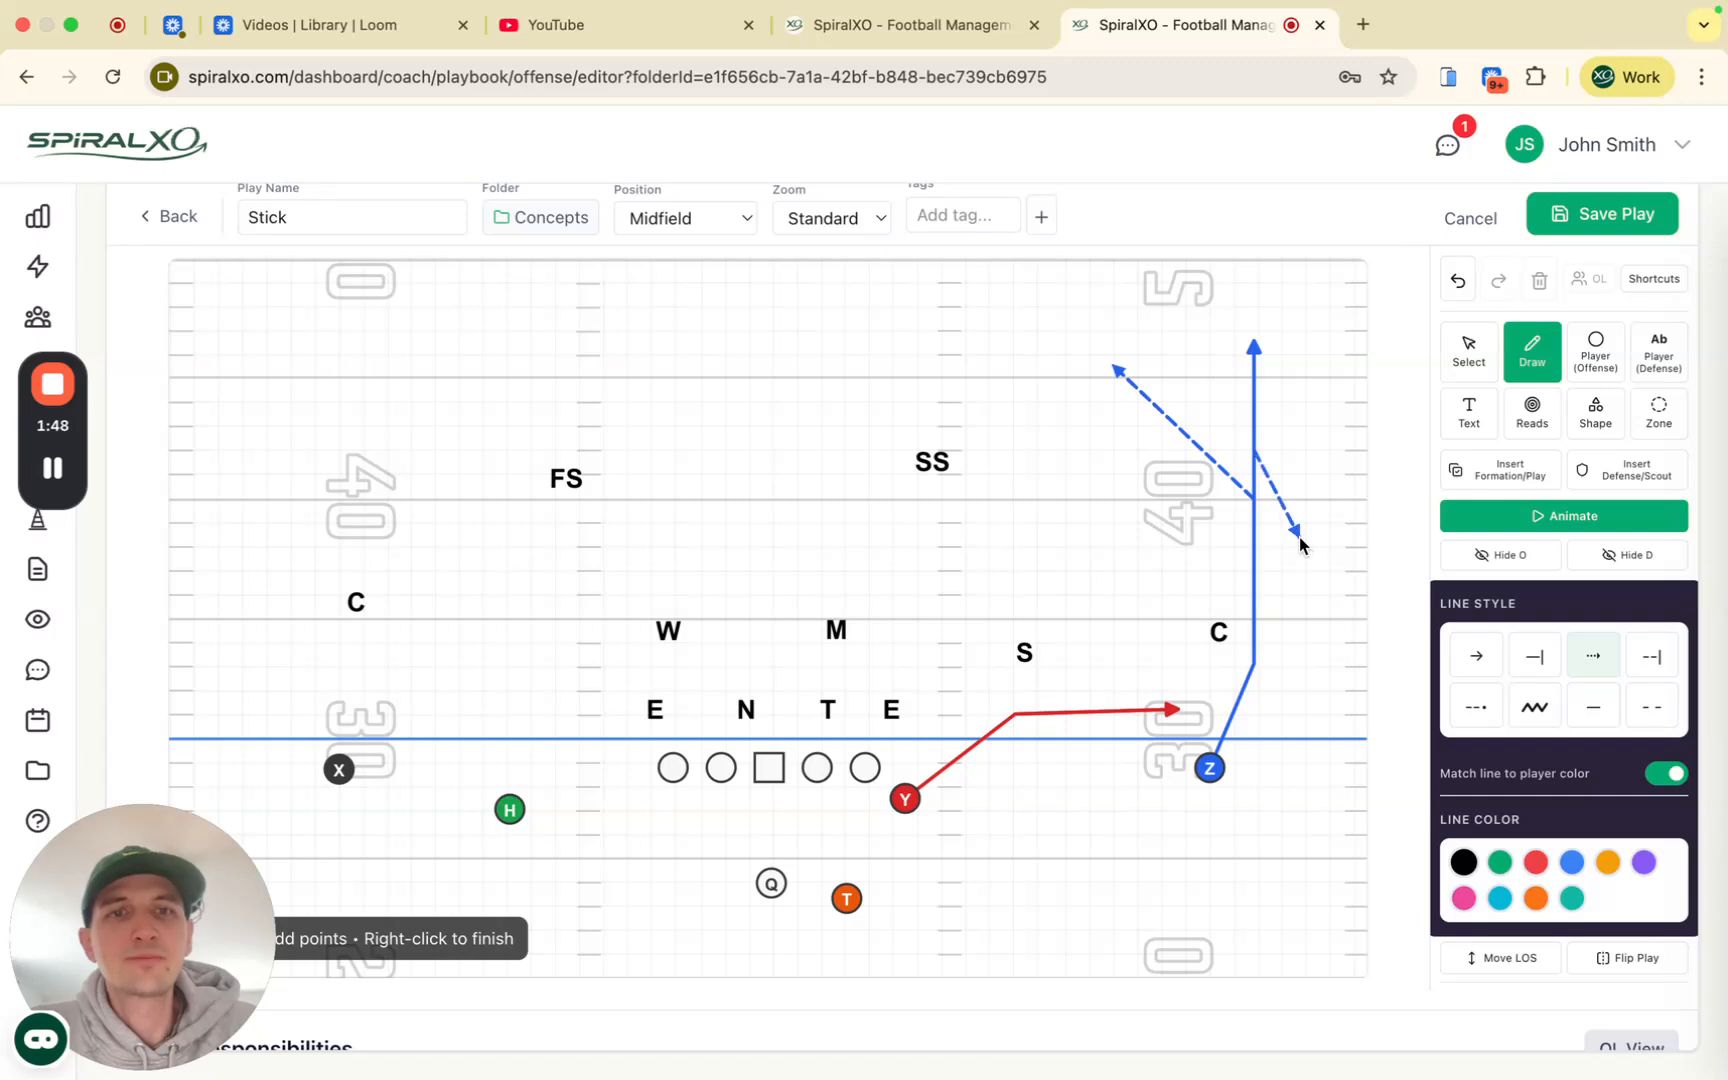
right_click(1300, 612)
click(1469, 352)
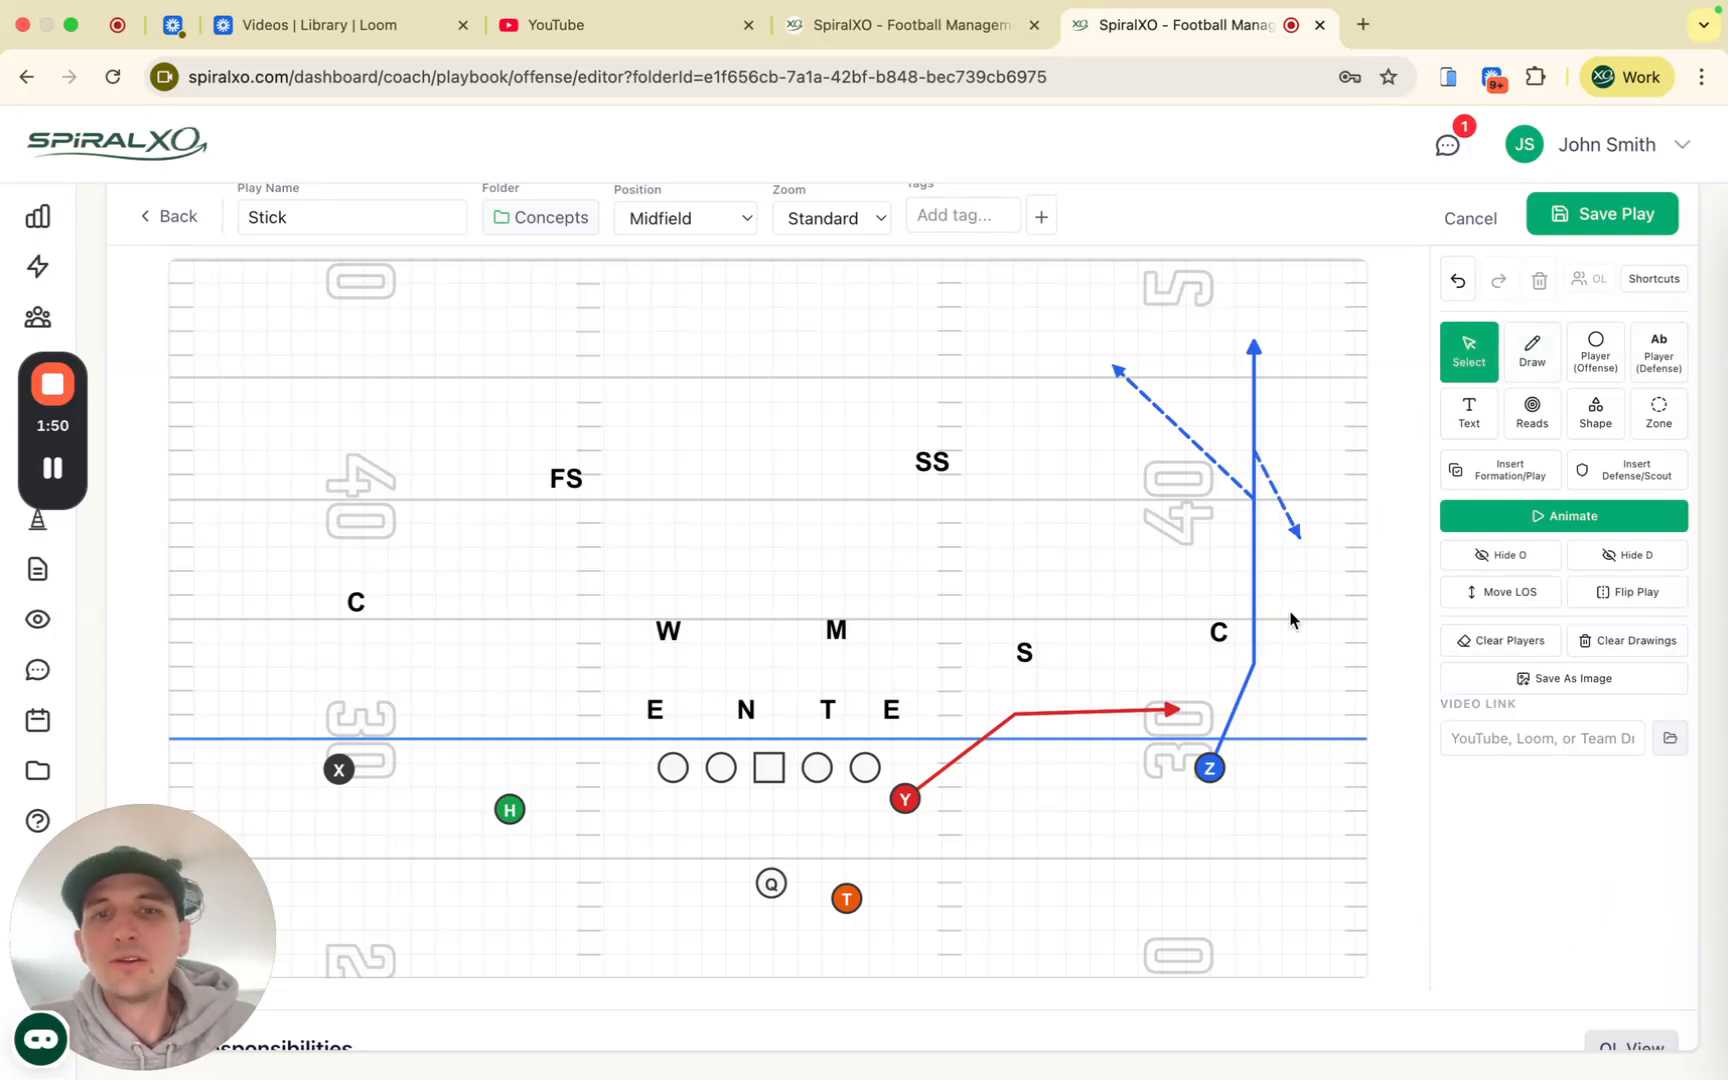
Step: Give X the saved OR_Choice route and delete Z's blue route
click(1210, 771)
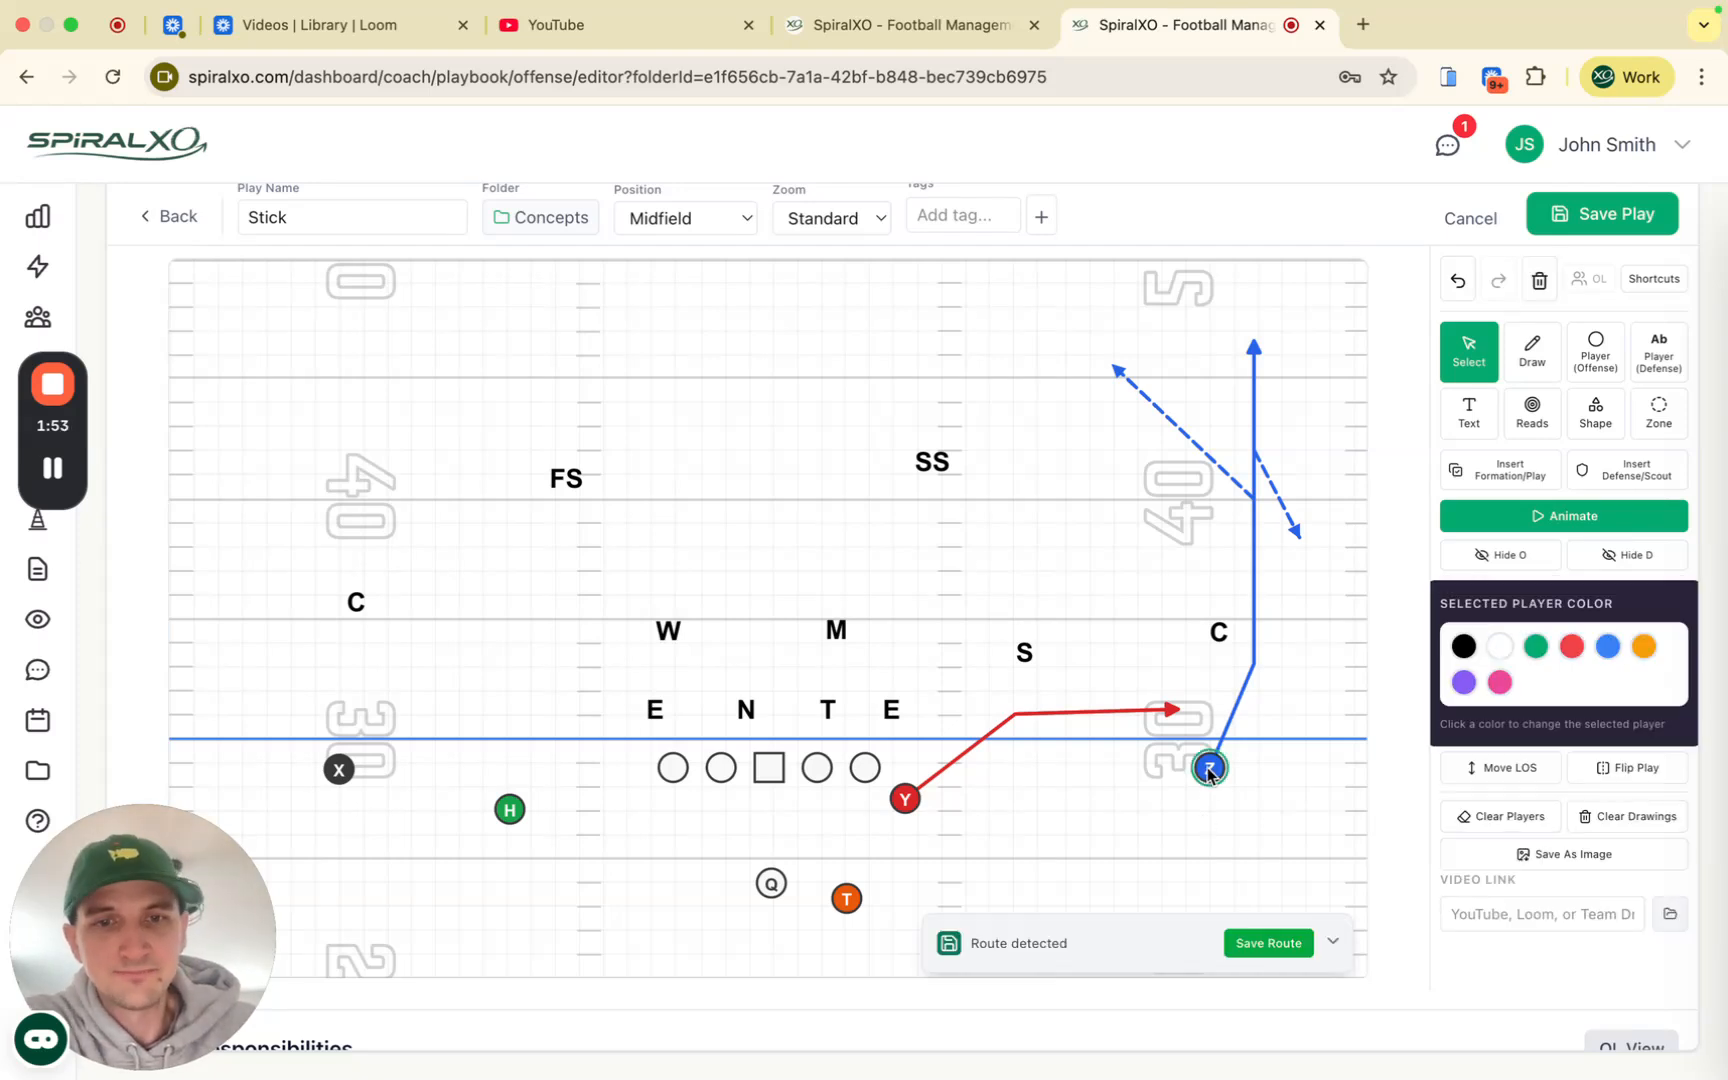
click(341, 771)
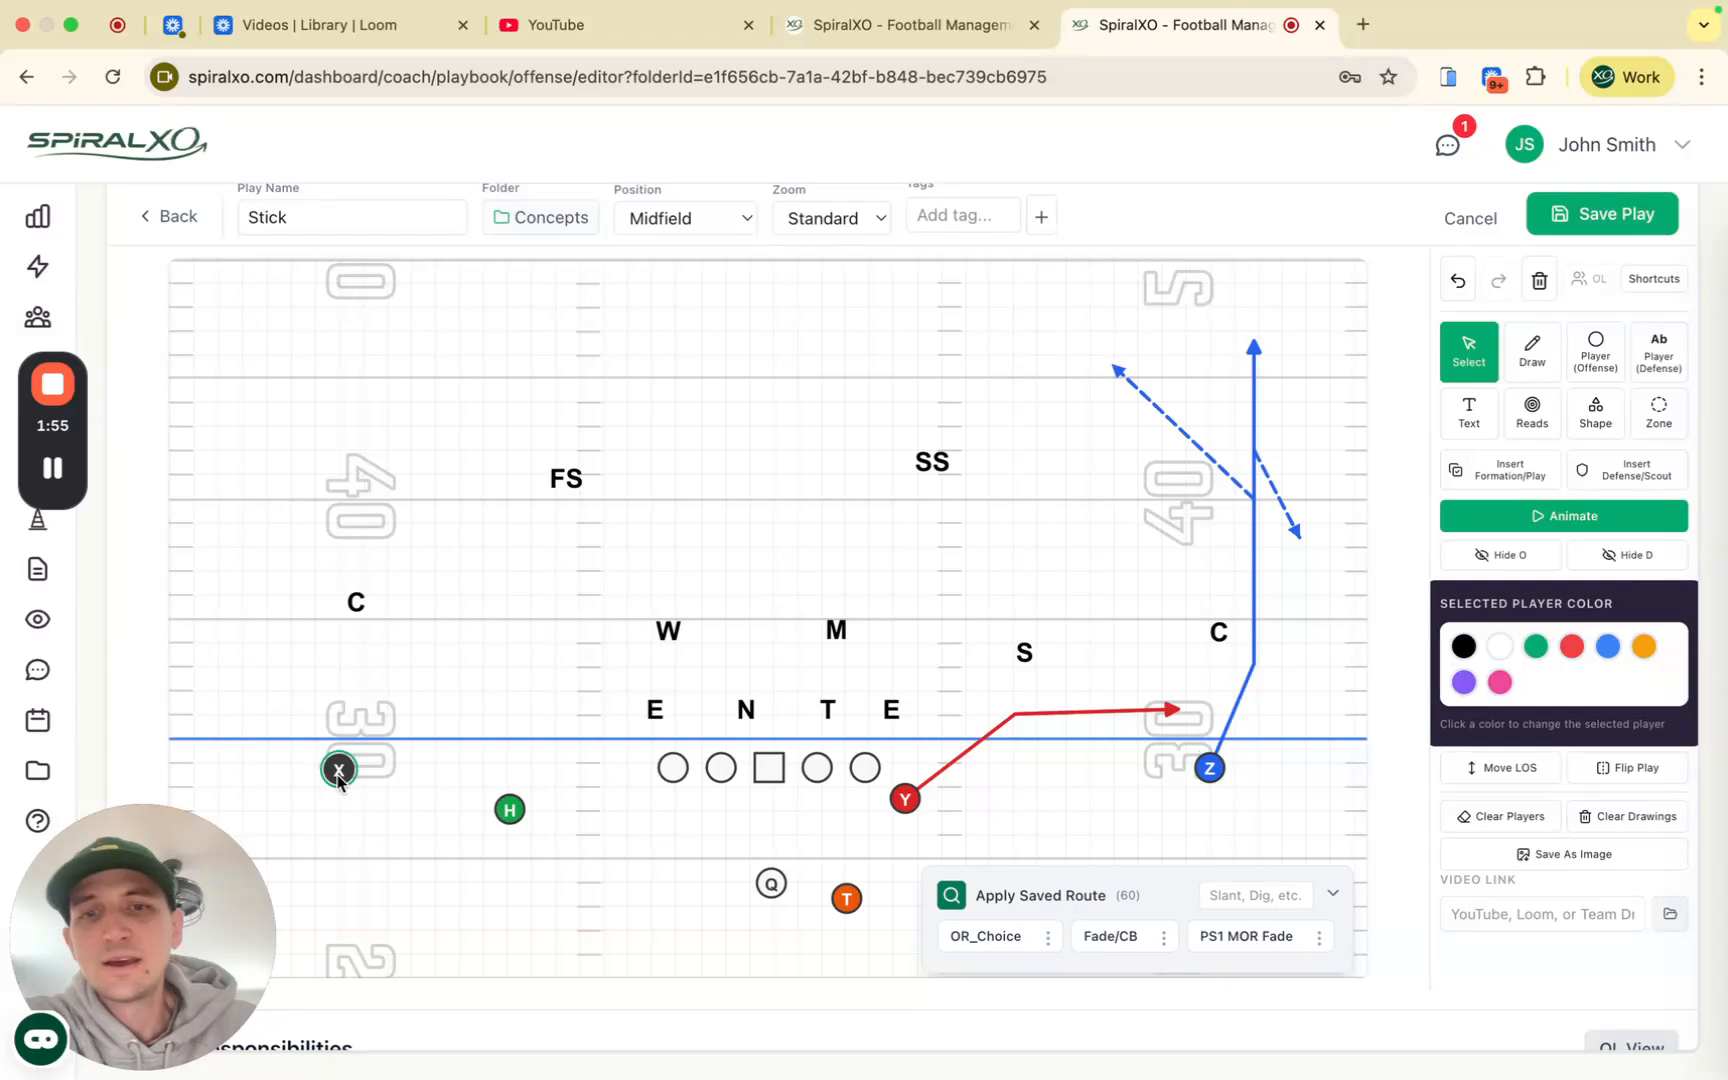
click(983, 938)
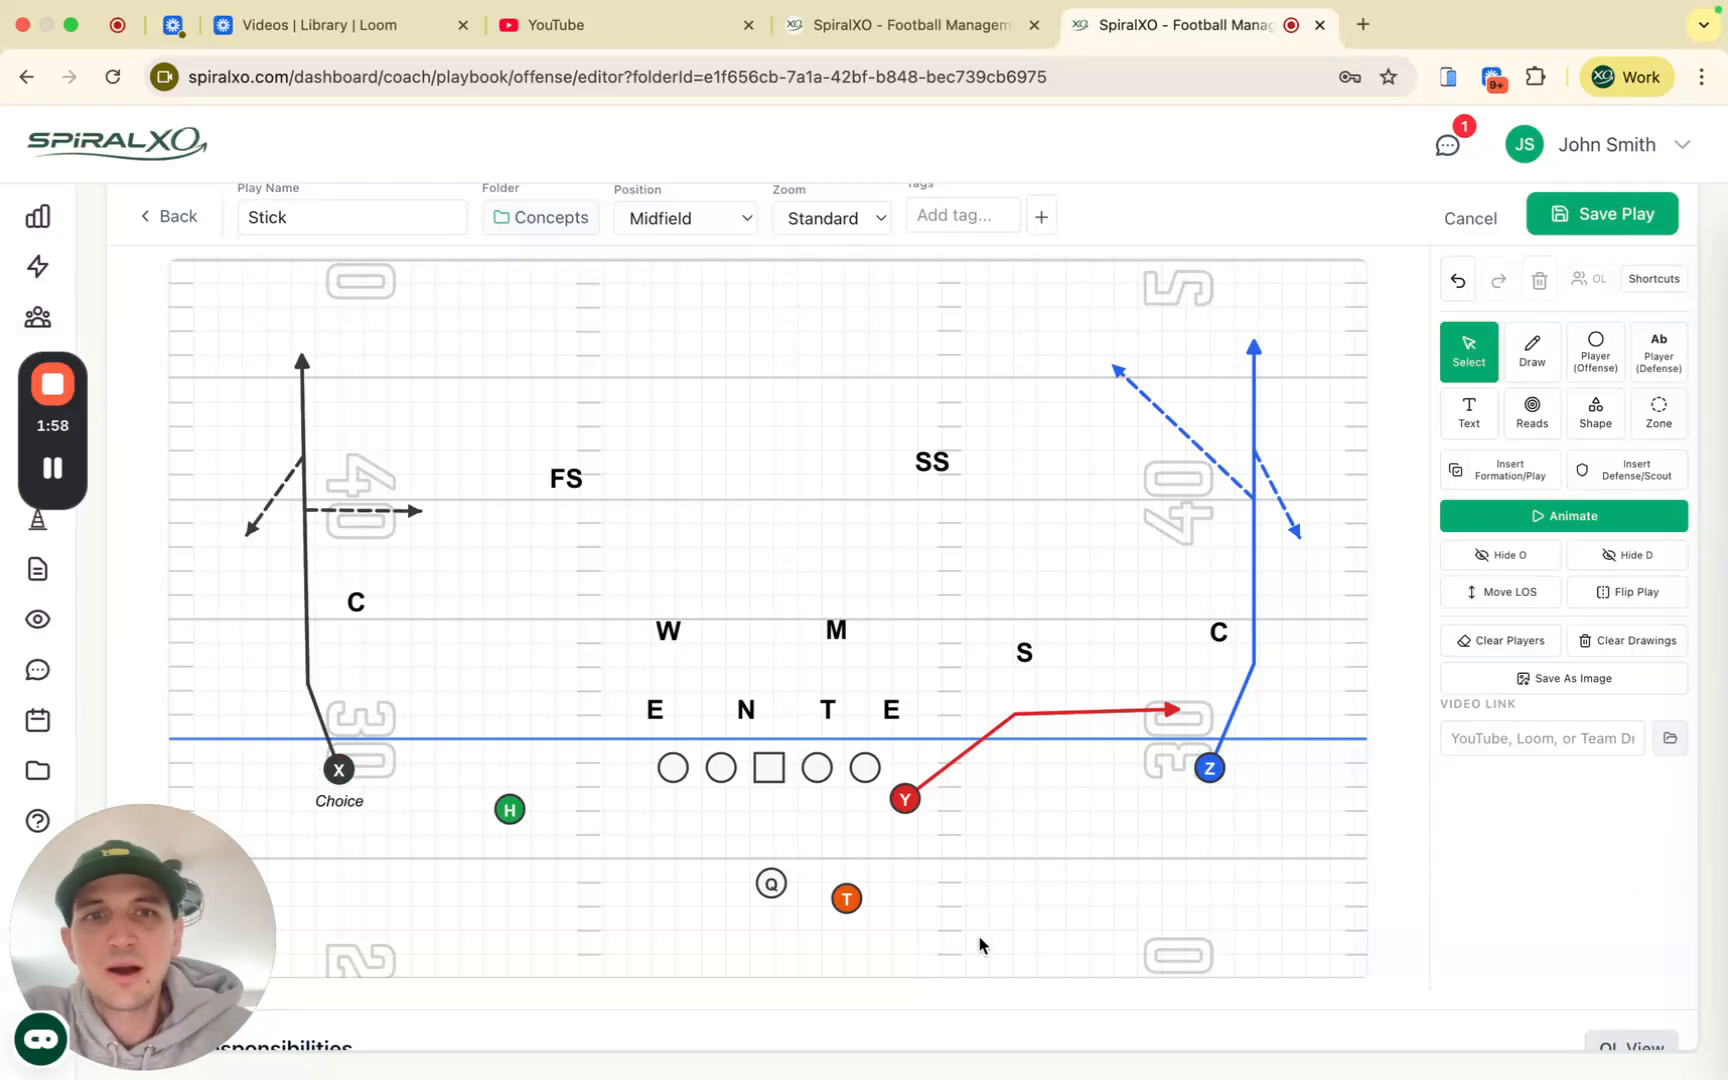
click(1252, 425)
key(Delete)
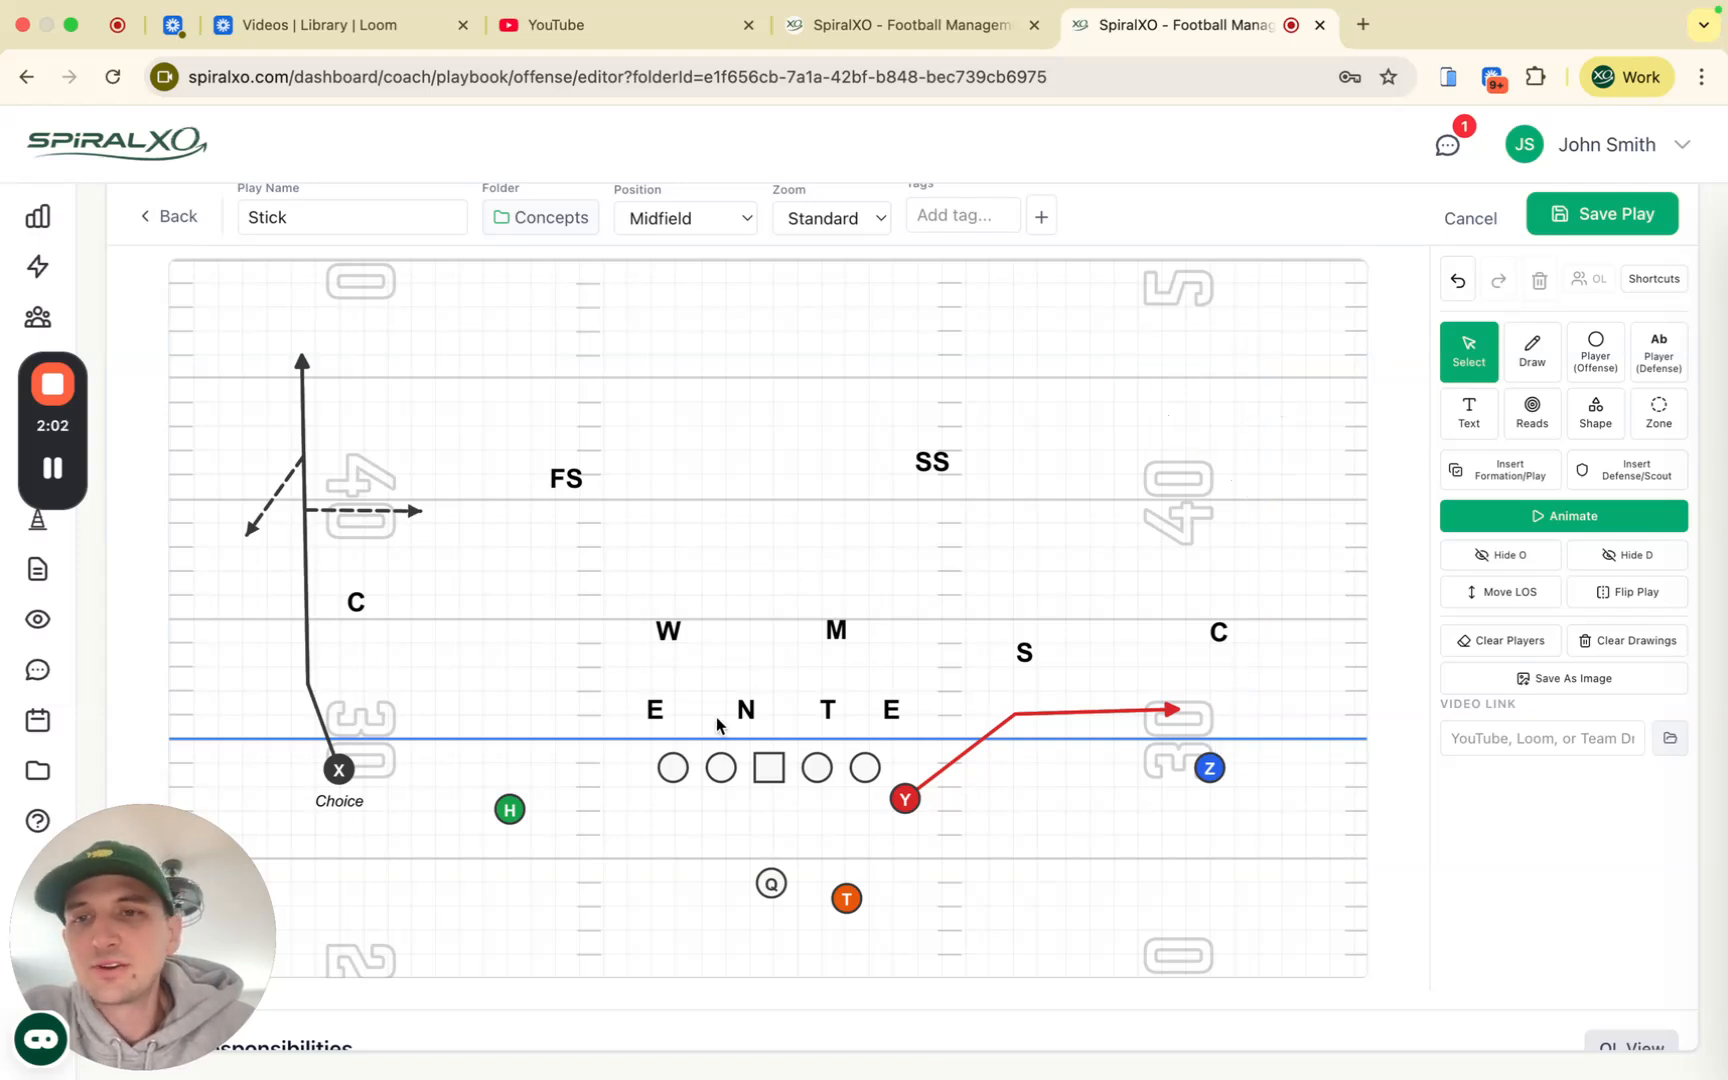
Step: Switch to the Draw tool with a zigzag line style
click(1530, 360)
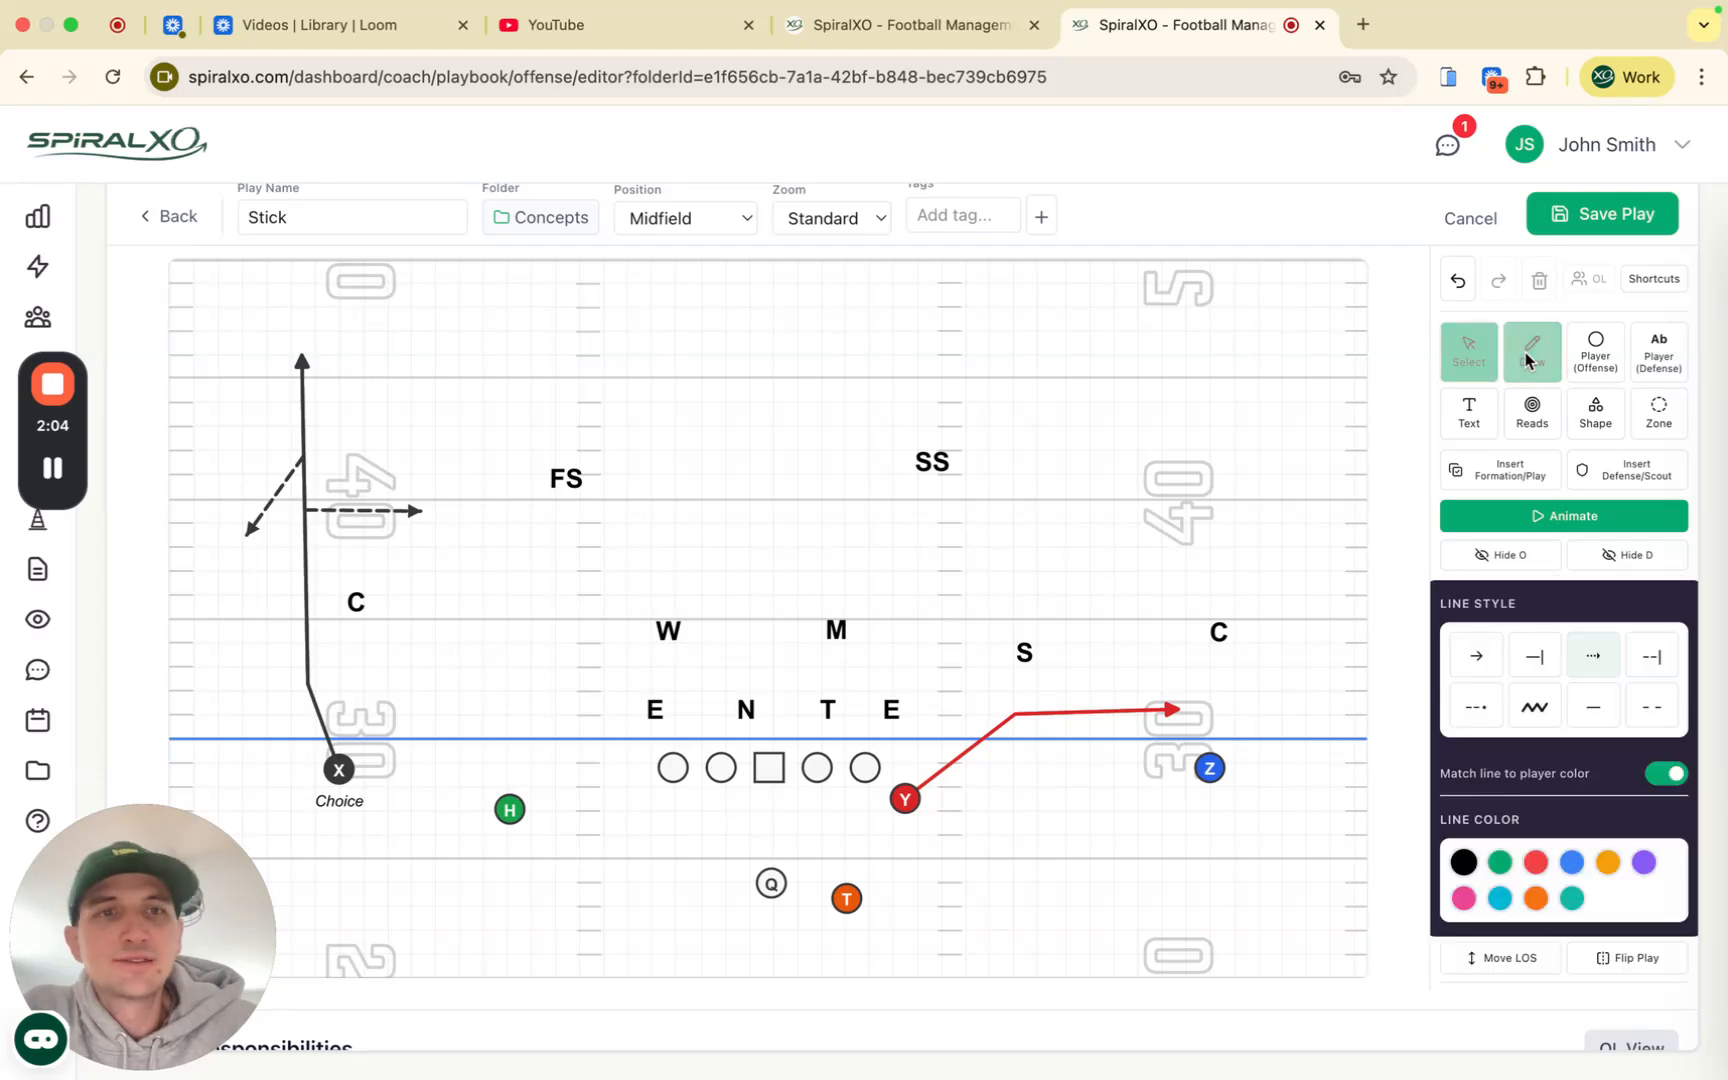
click(1534, 709)
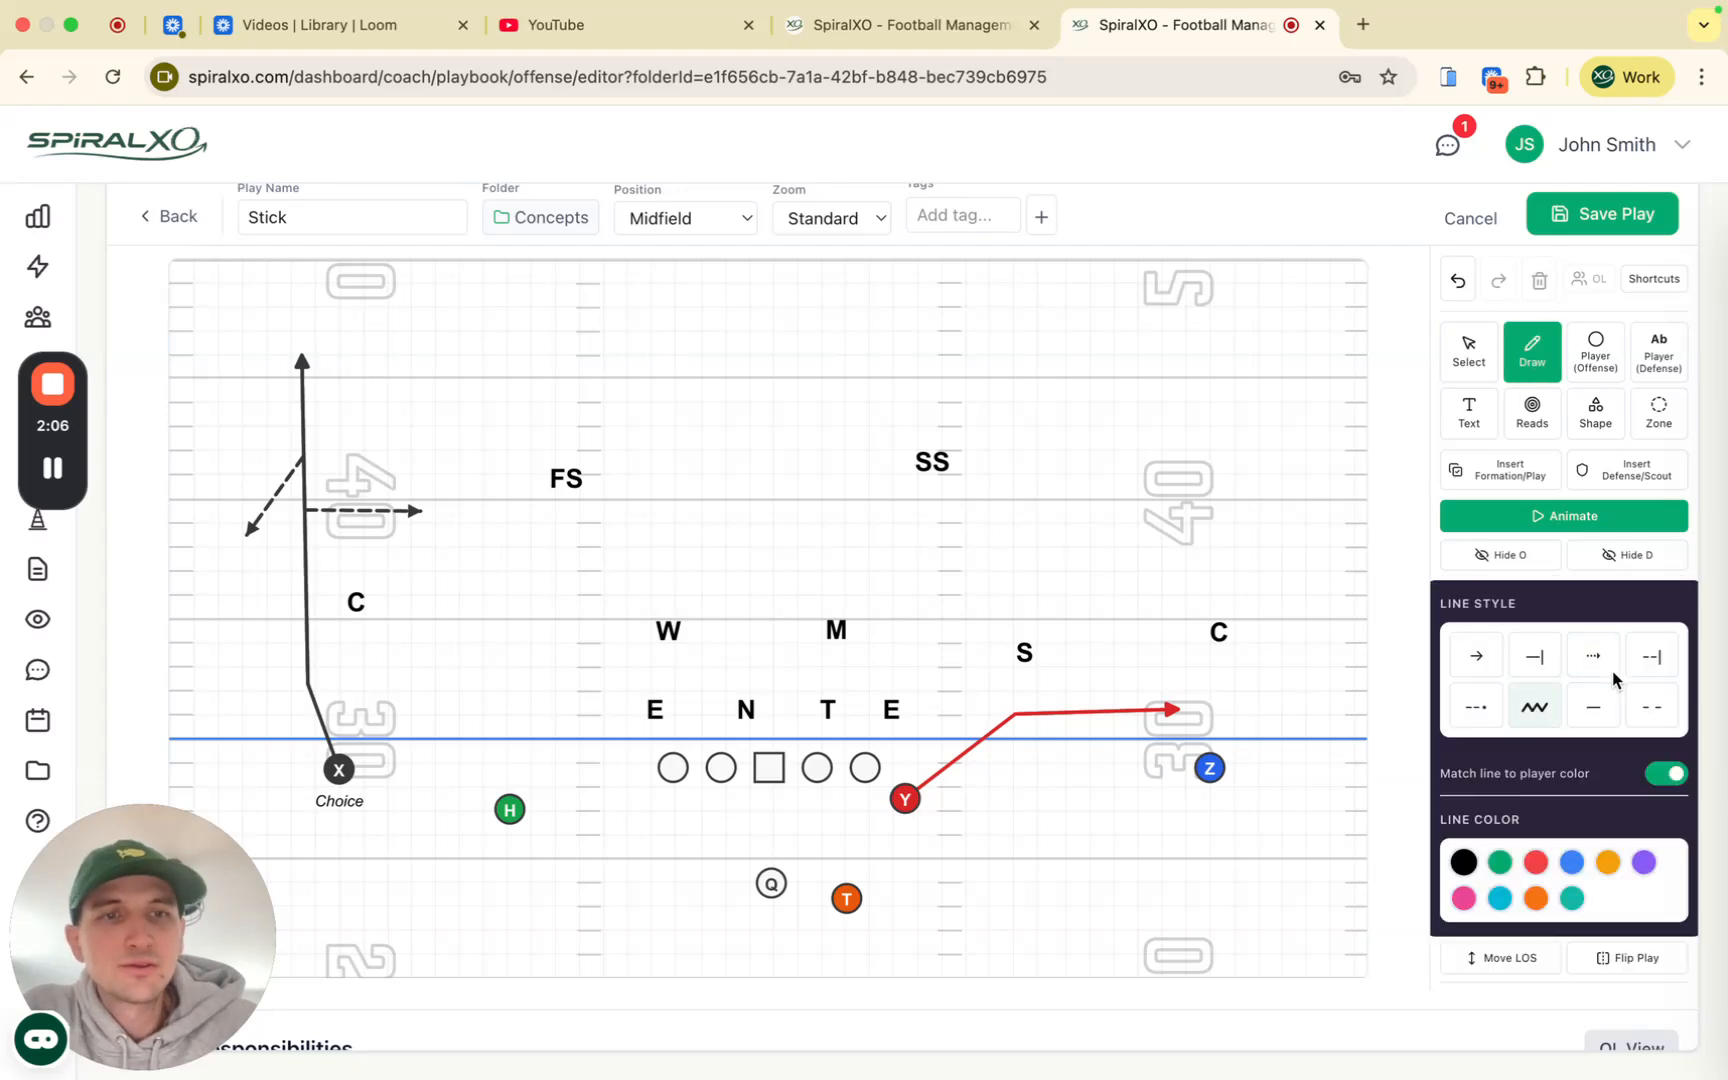
scroll(1612, 676, up, 10)
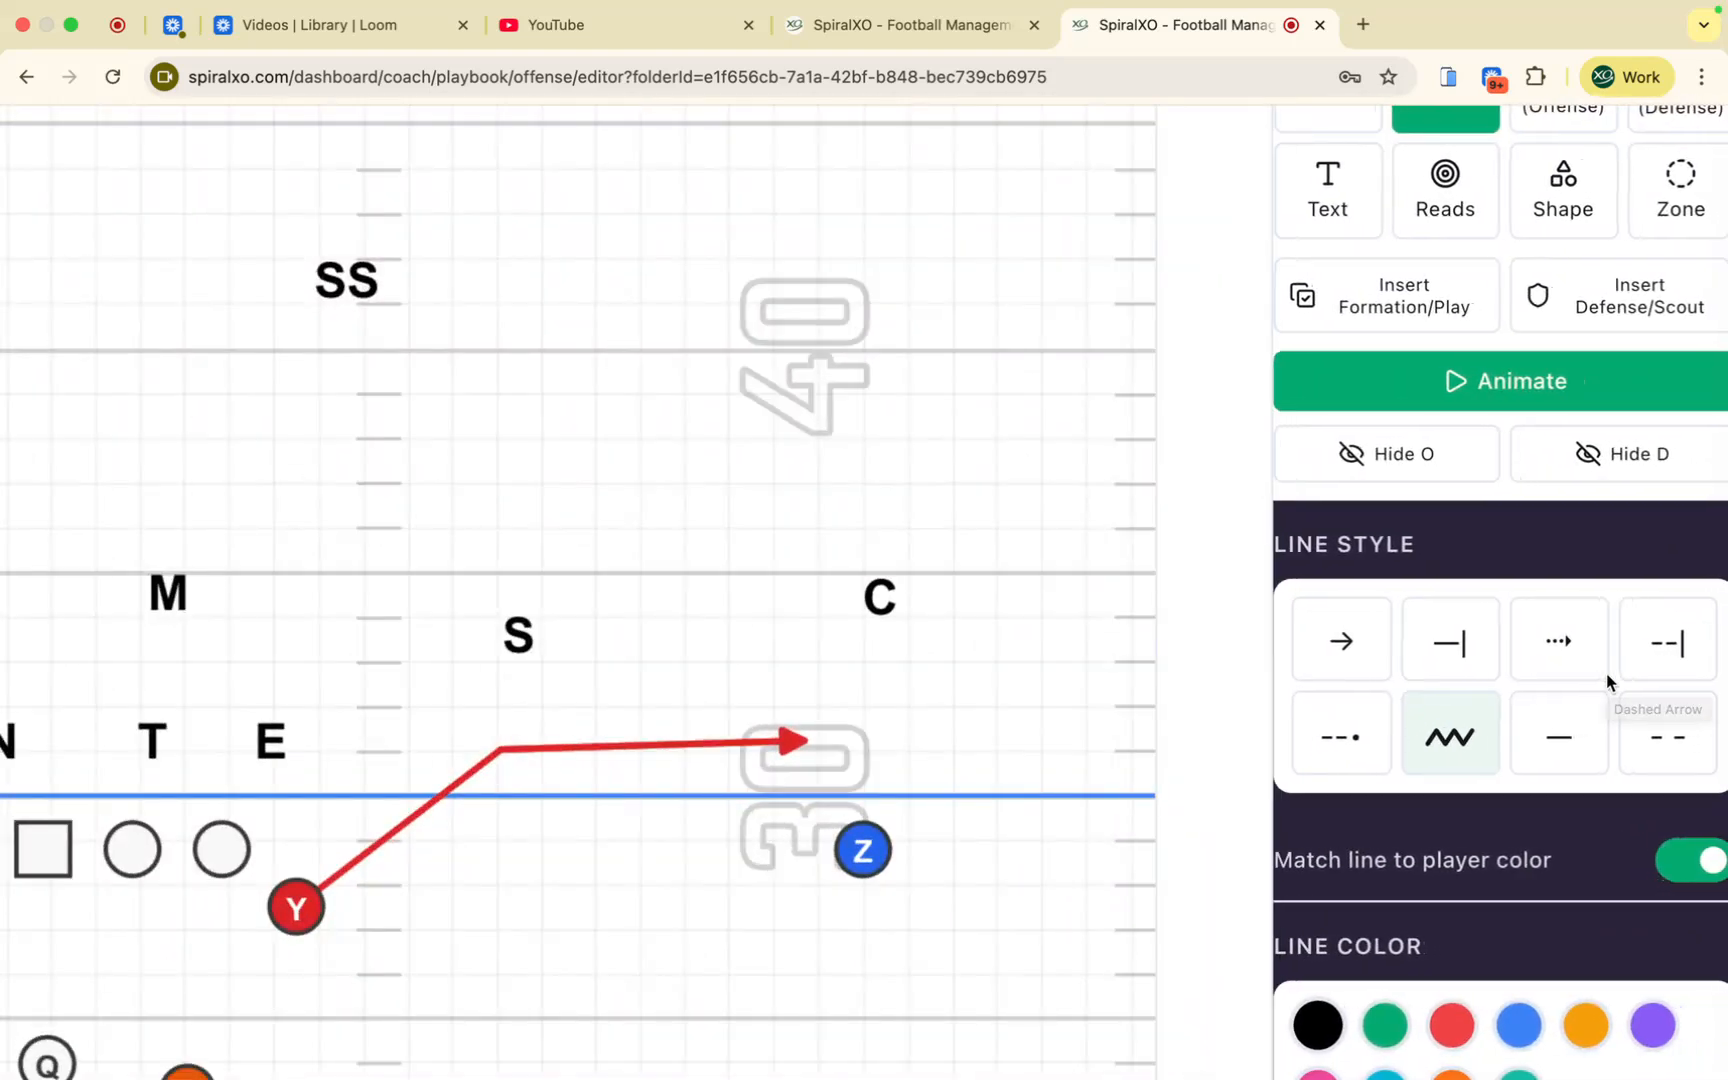
scroll(1608, 682, down, 10)
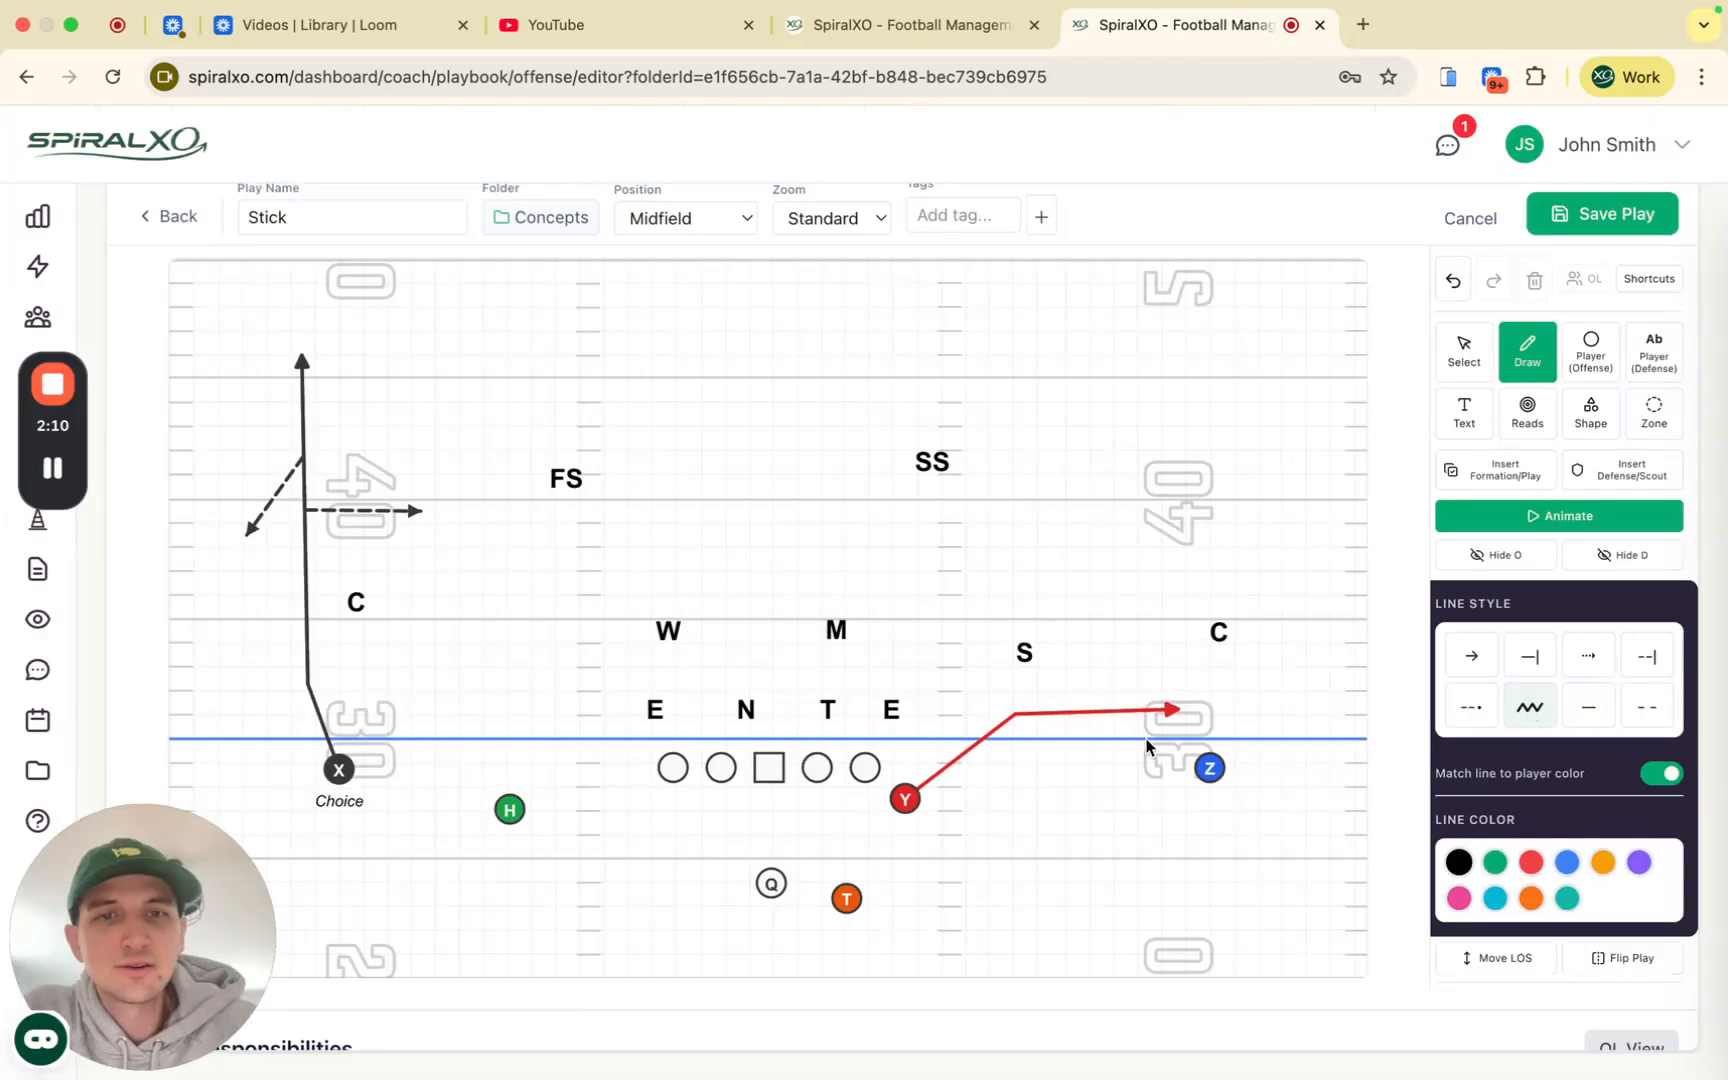
Step: Draw H's route: a zigzag motion leg, then an arrow cutting upfield and flat toward X
click(1207, 769)
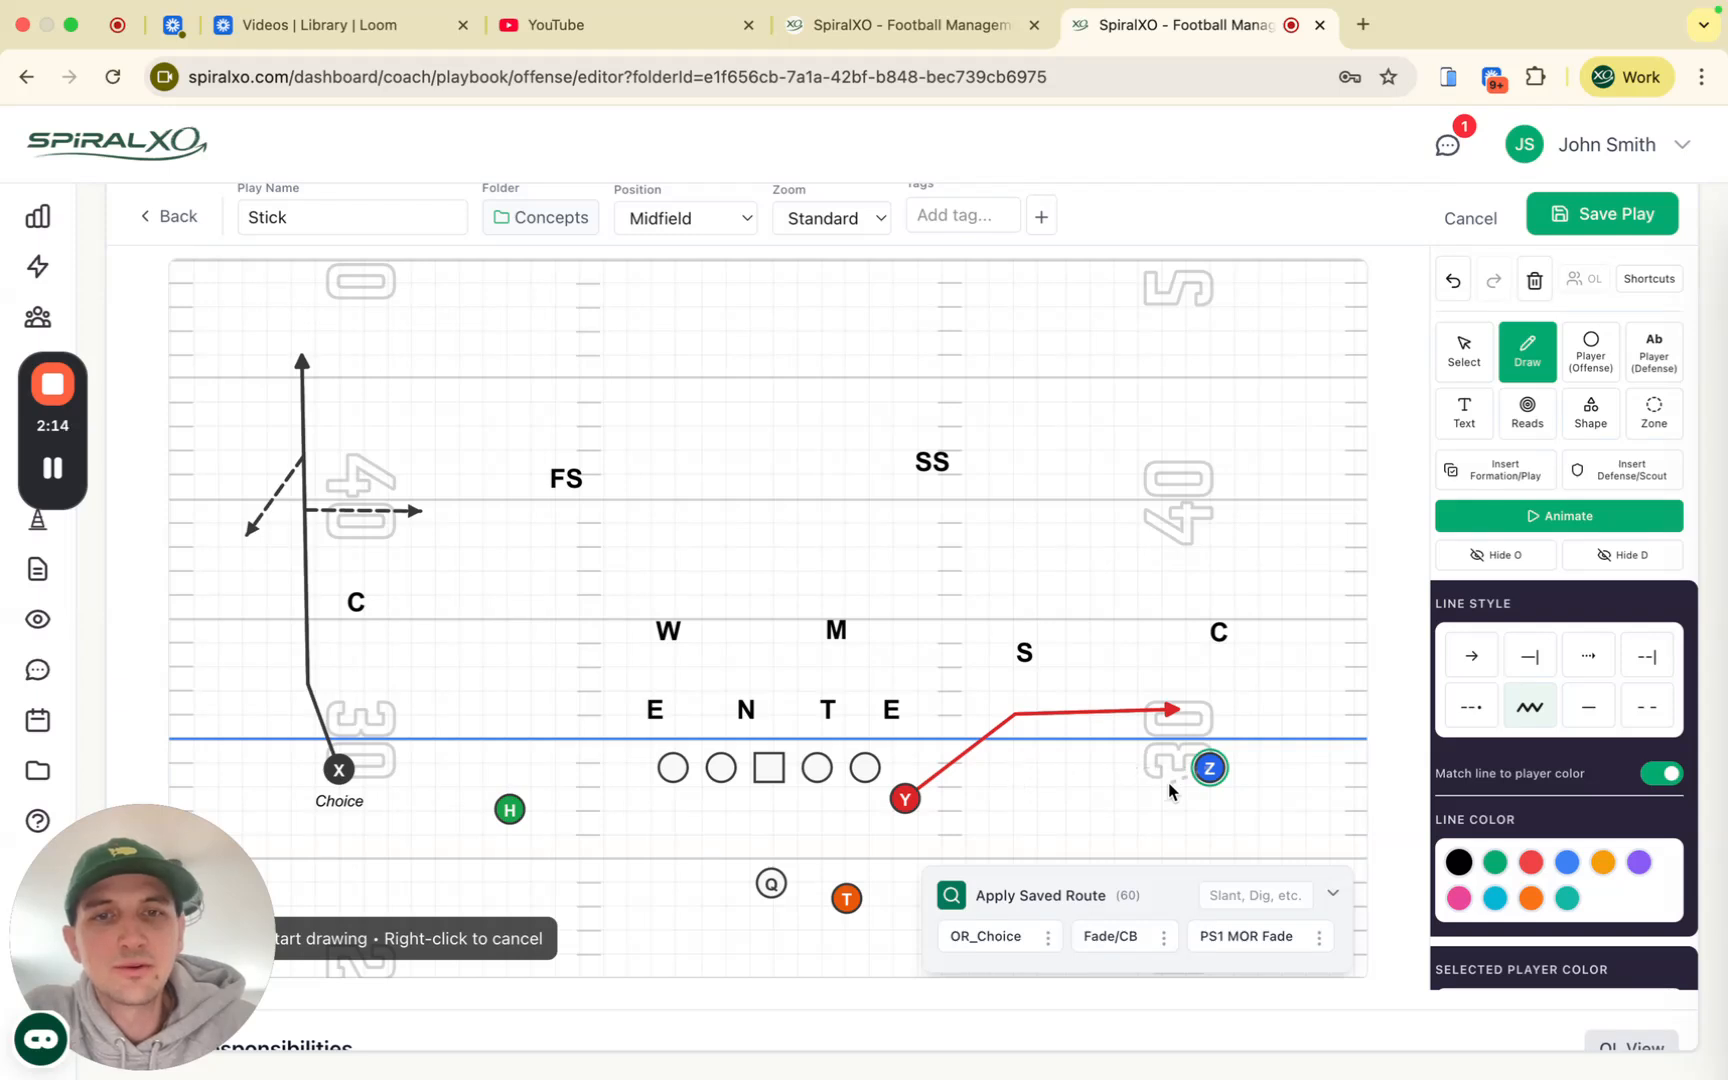
right_click(1108, 793)
click(509, 809)
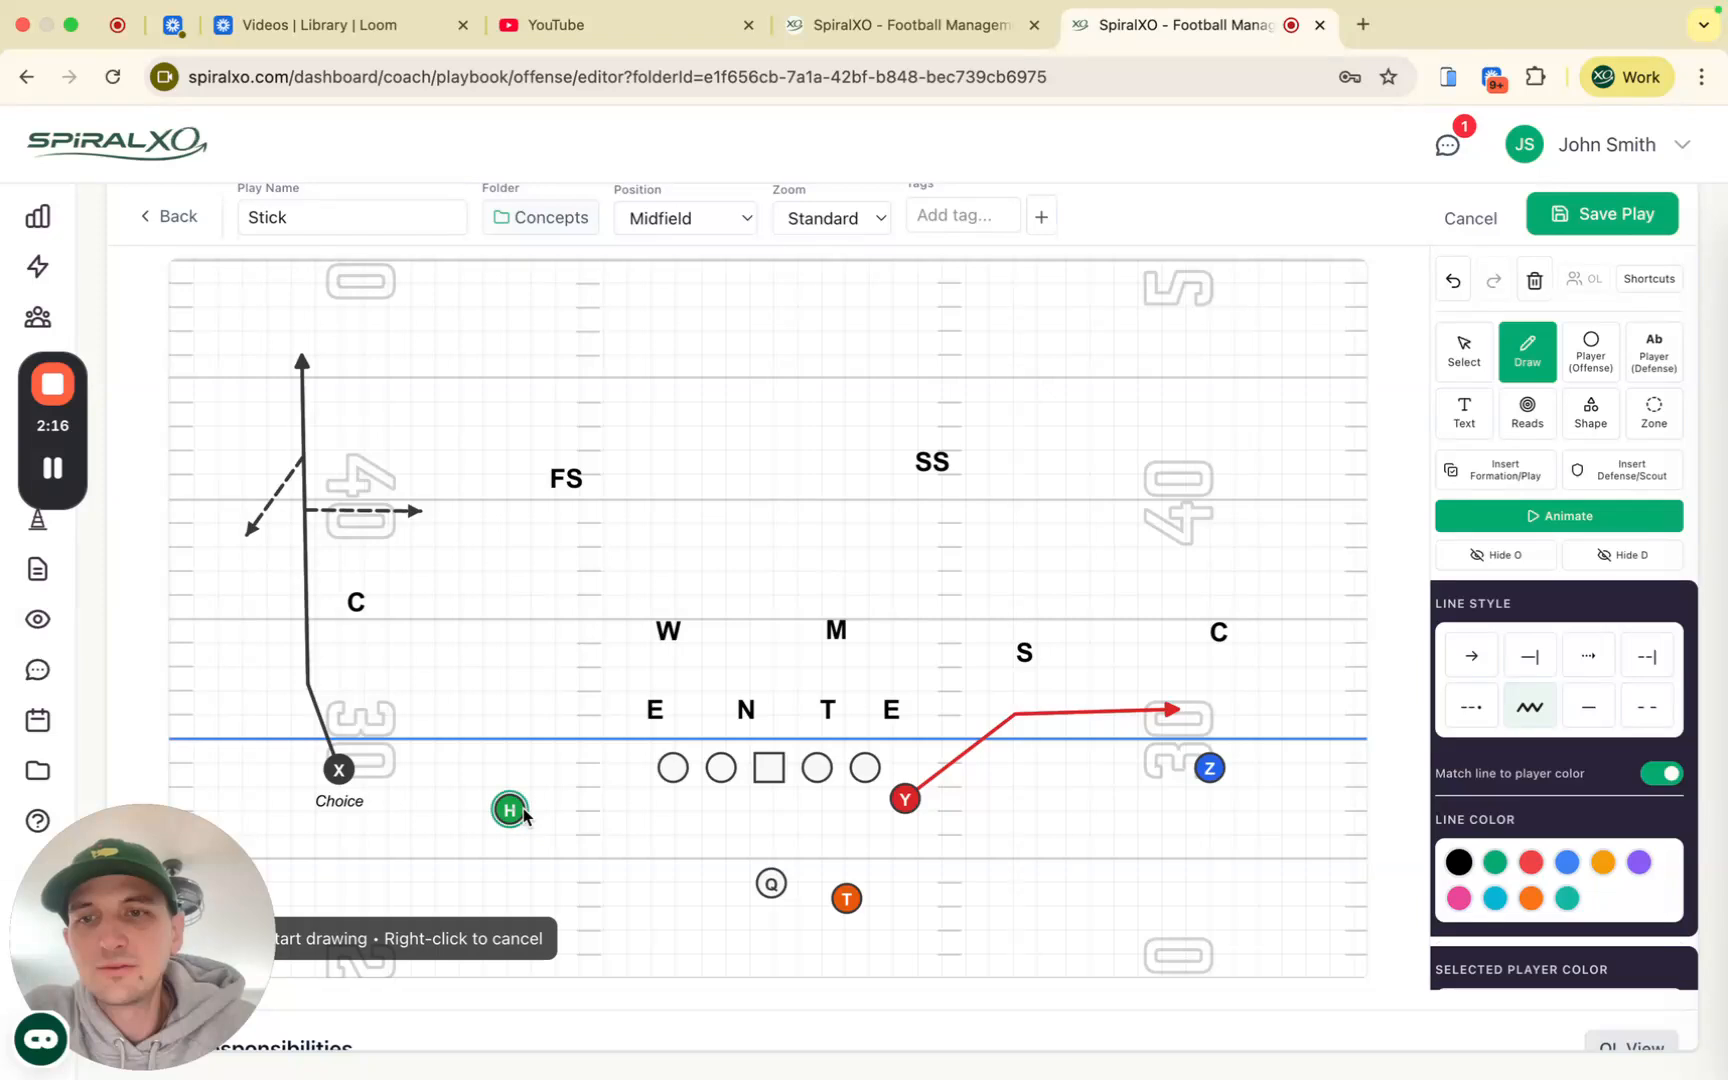
click(640, 816)
click(1464, 655)
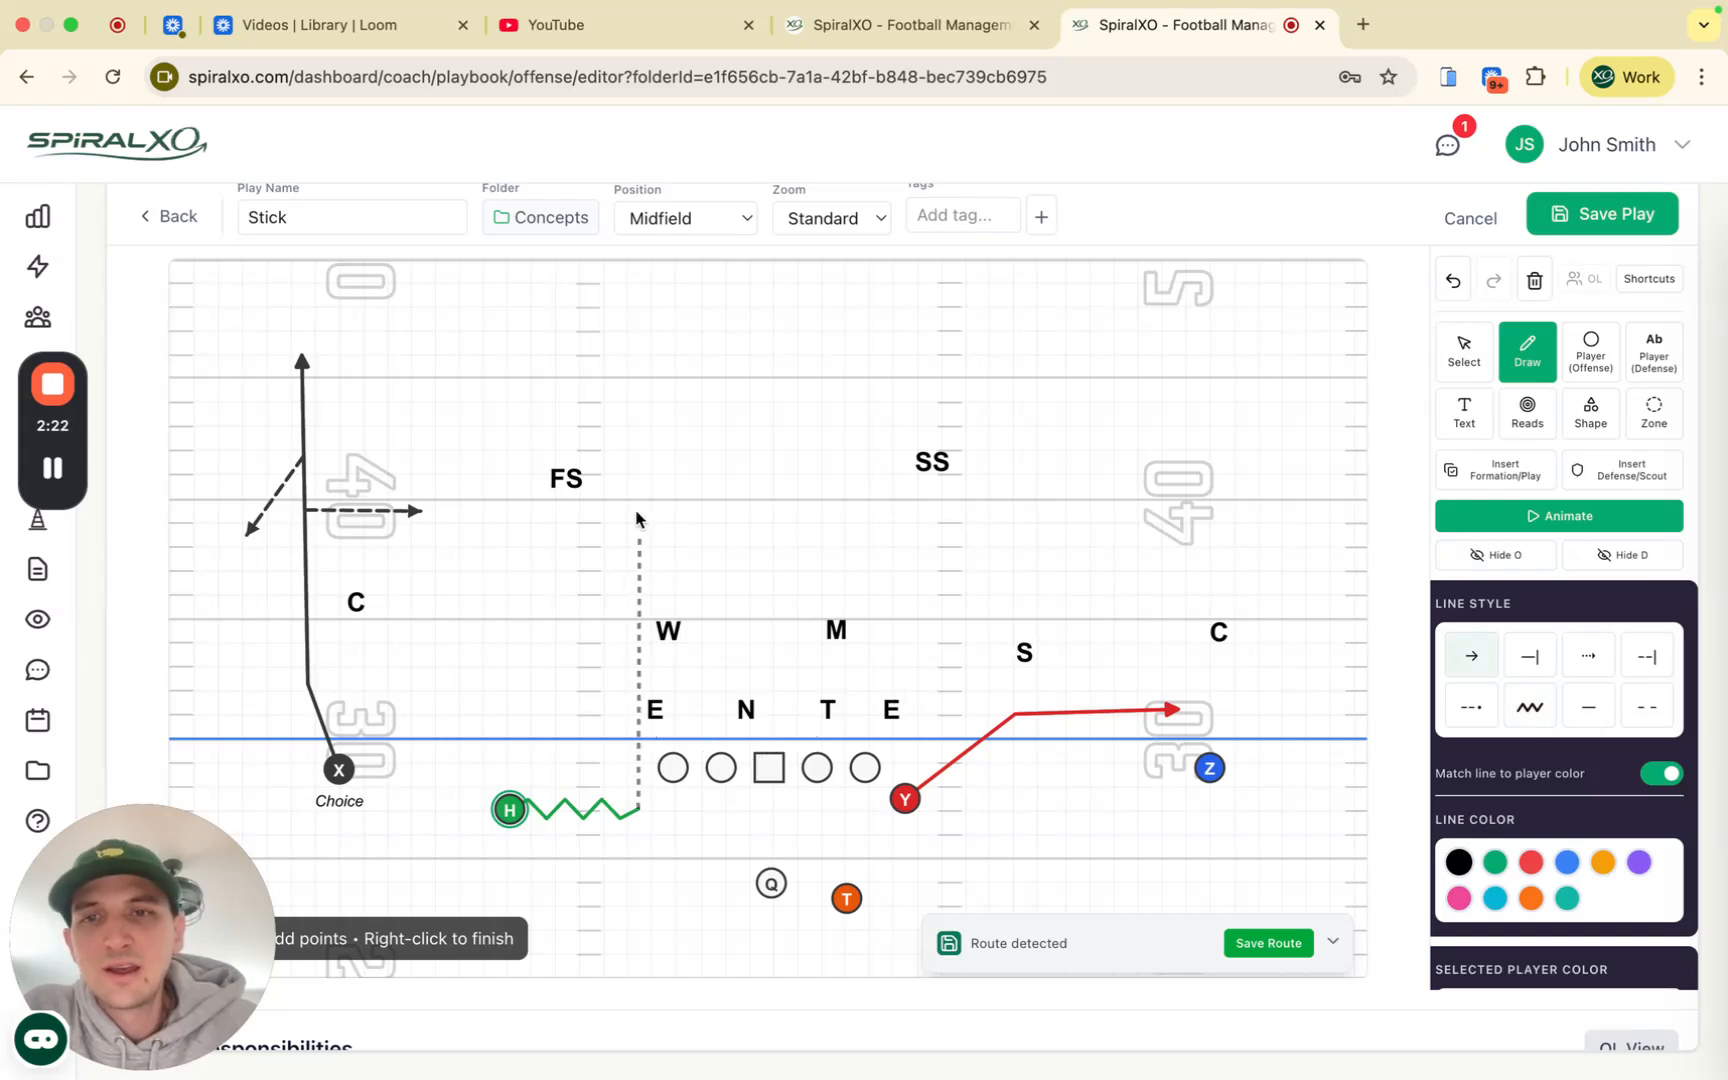
click(512, 707)
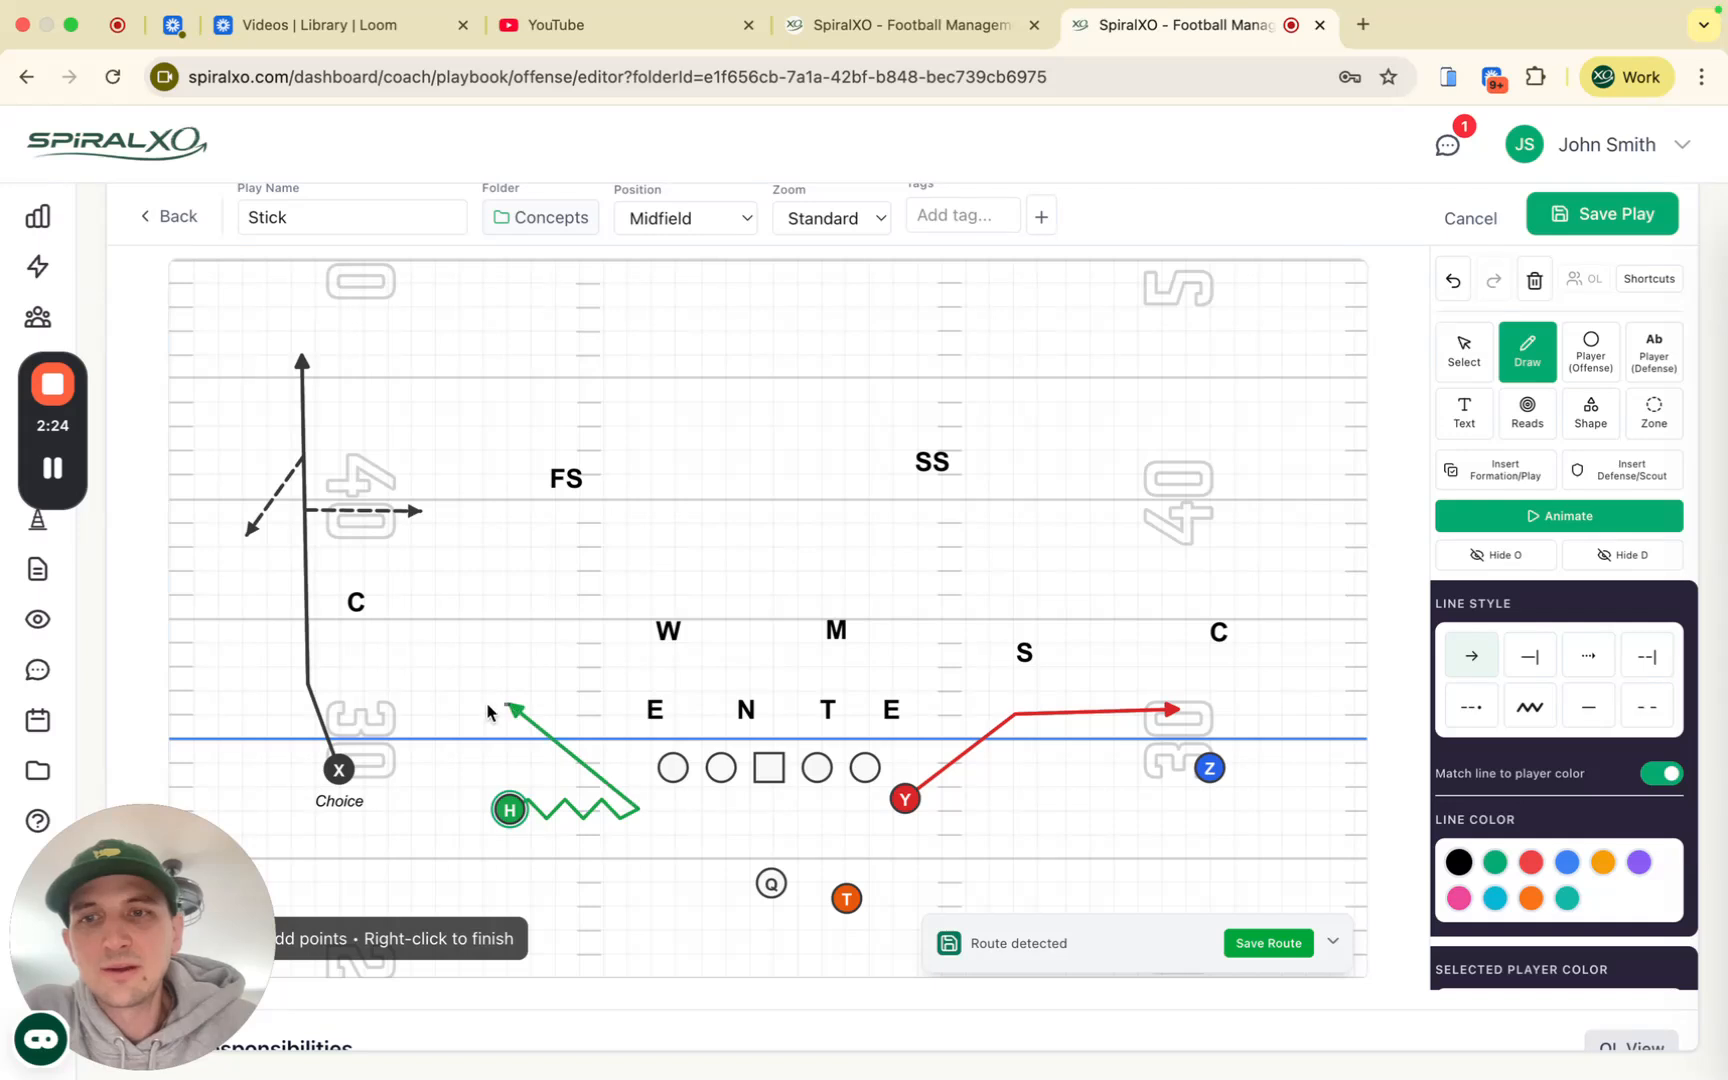
click(380, 712)
right_click(380, 712)
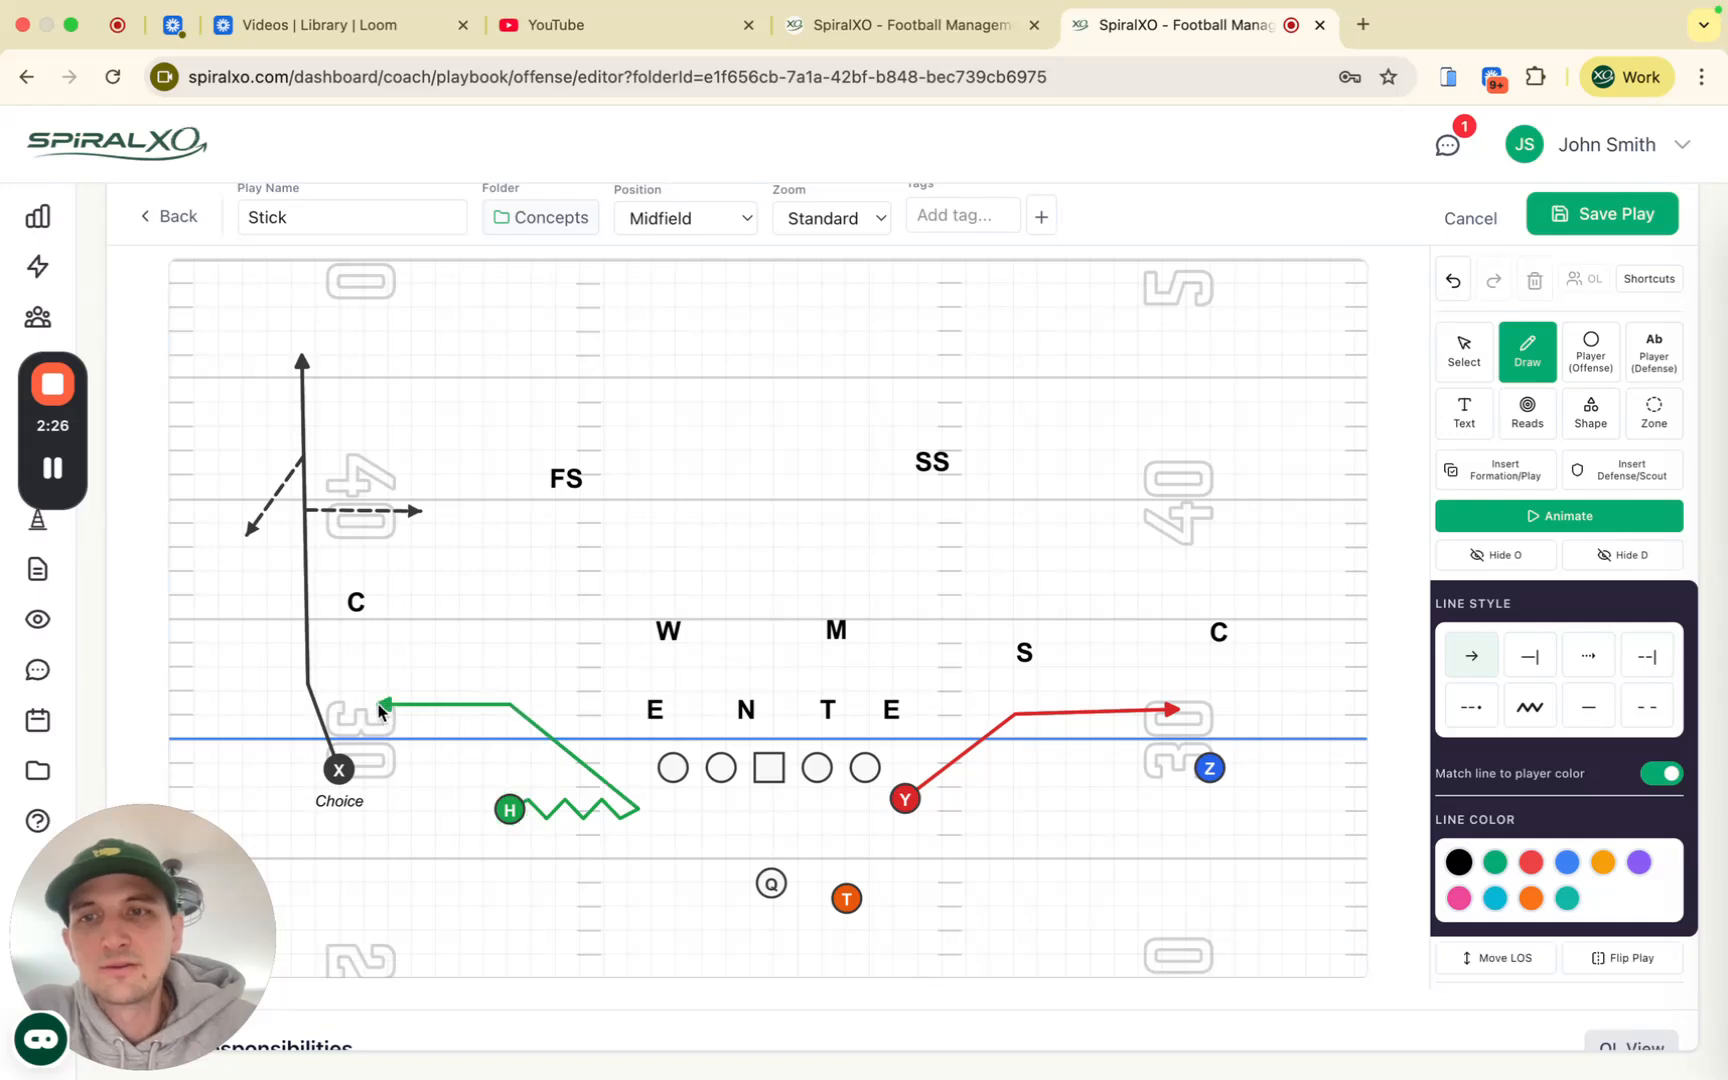
click(1463, 345)
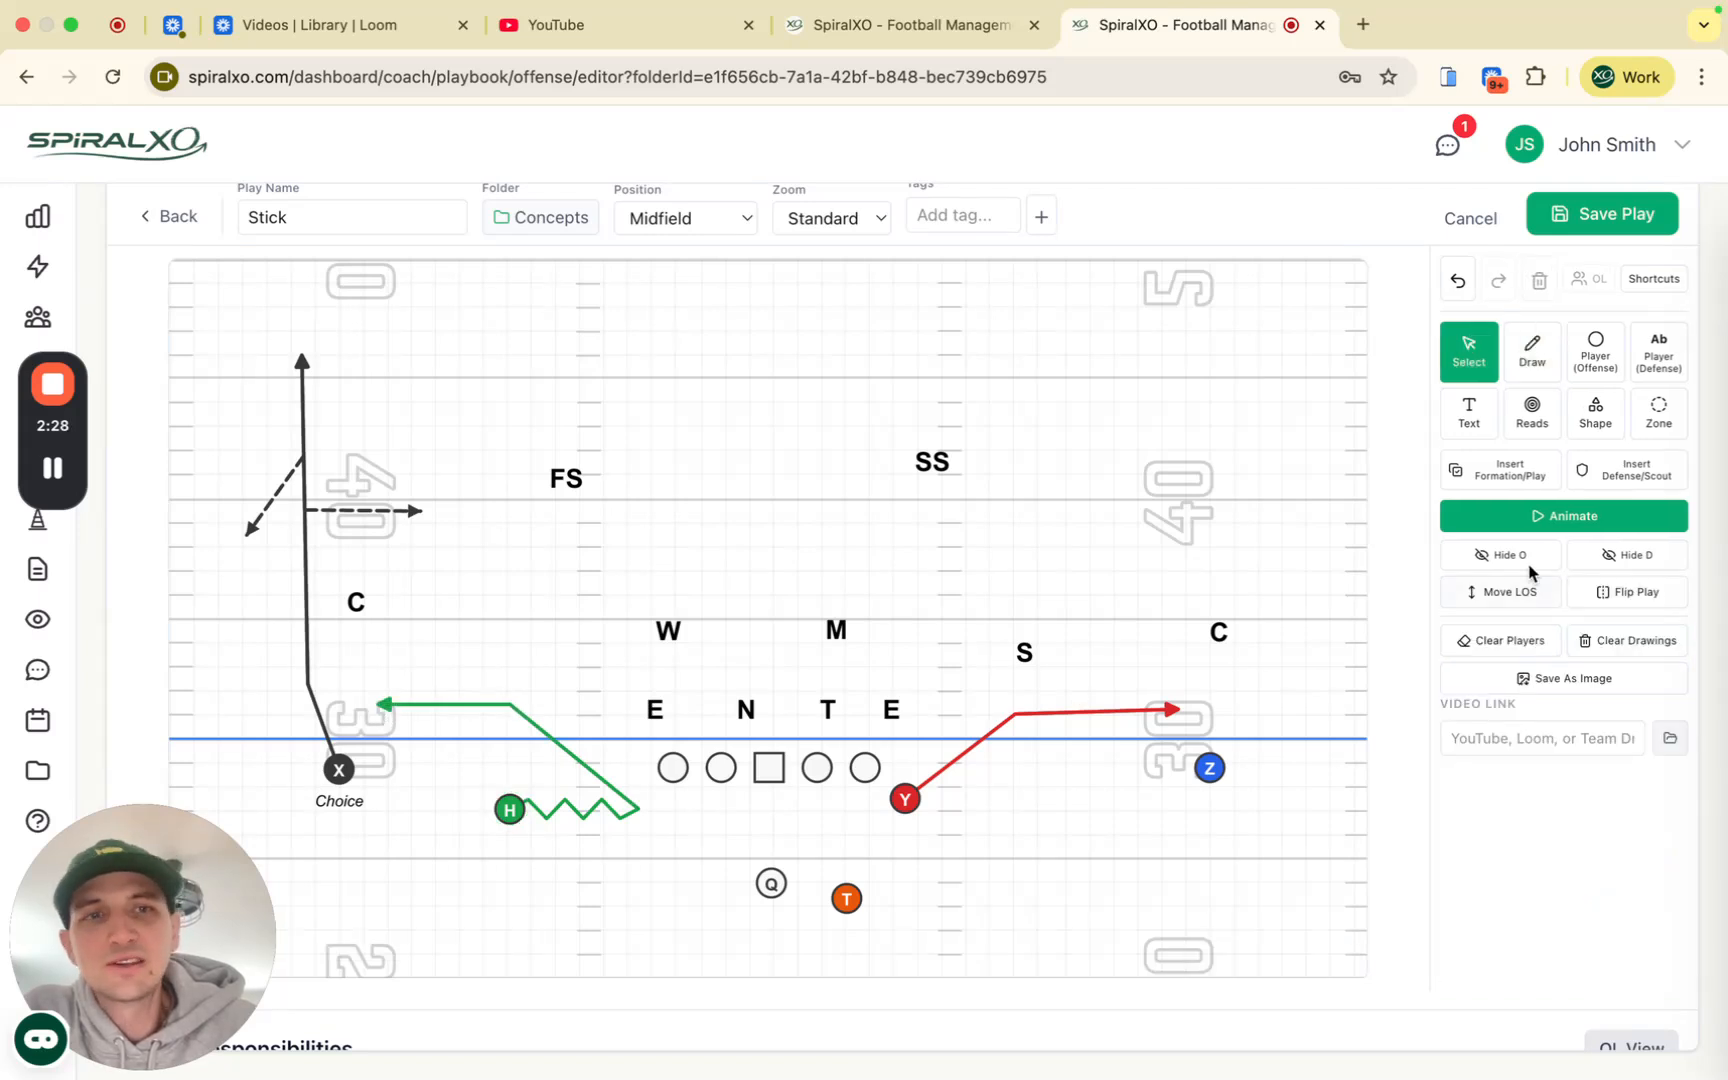
Step: Play and stop the animation, then select the center to show the line options
click(1585, 517)
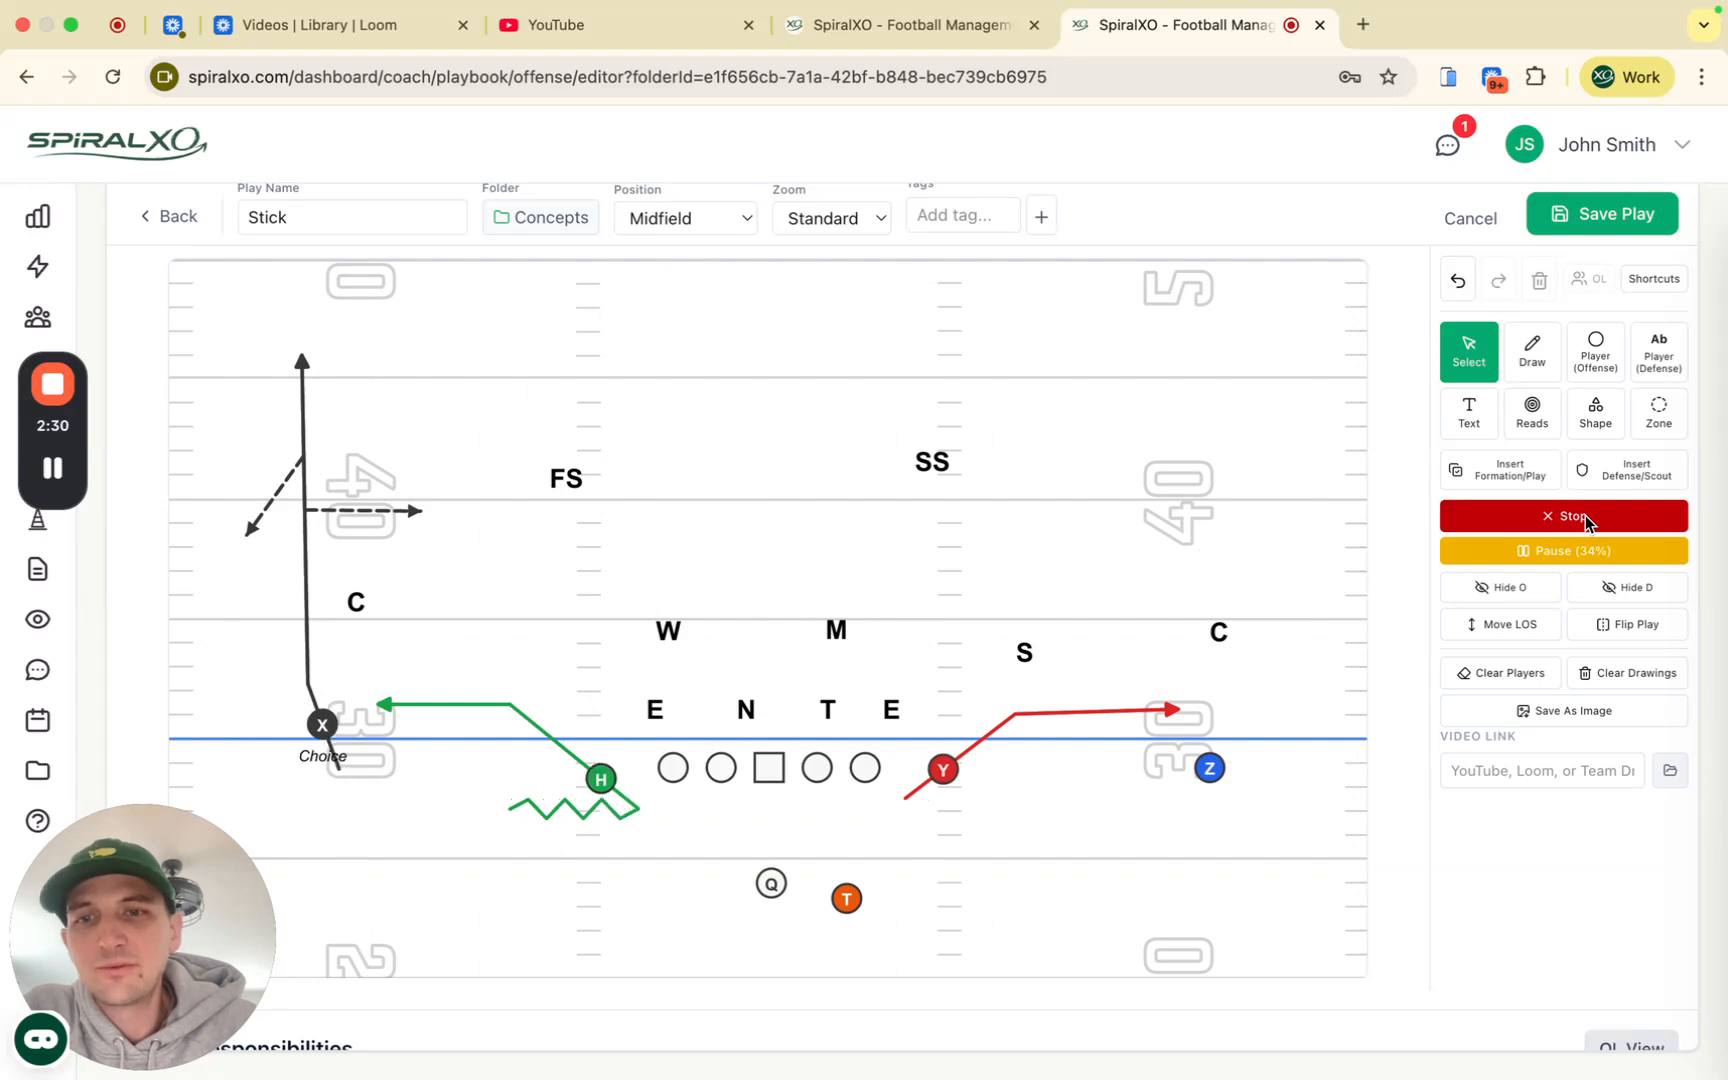
click(1585, 517)
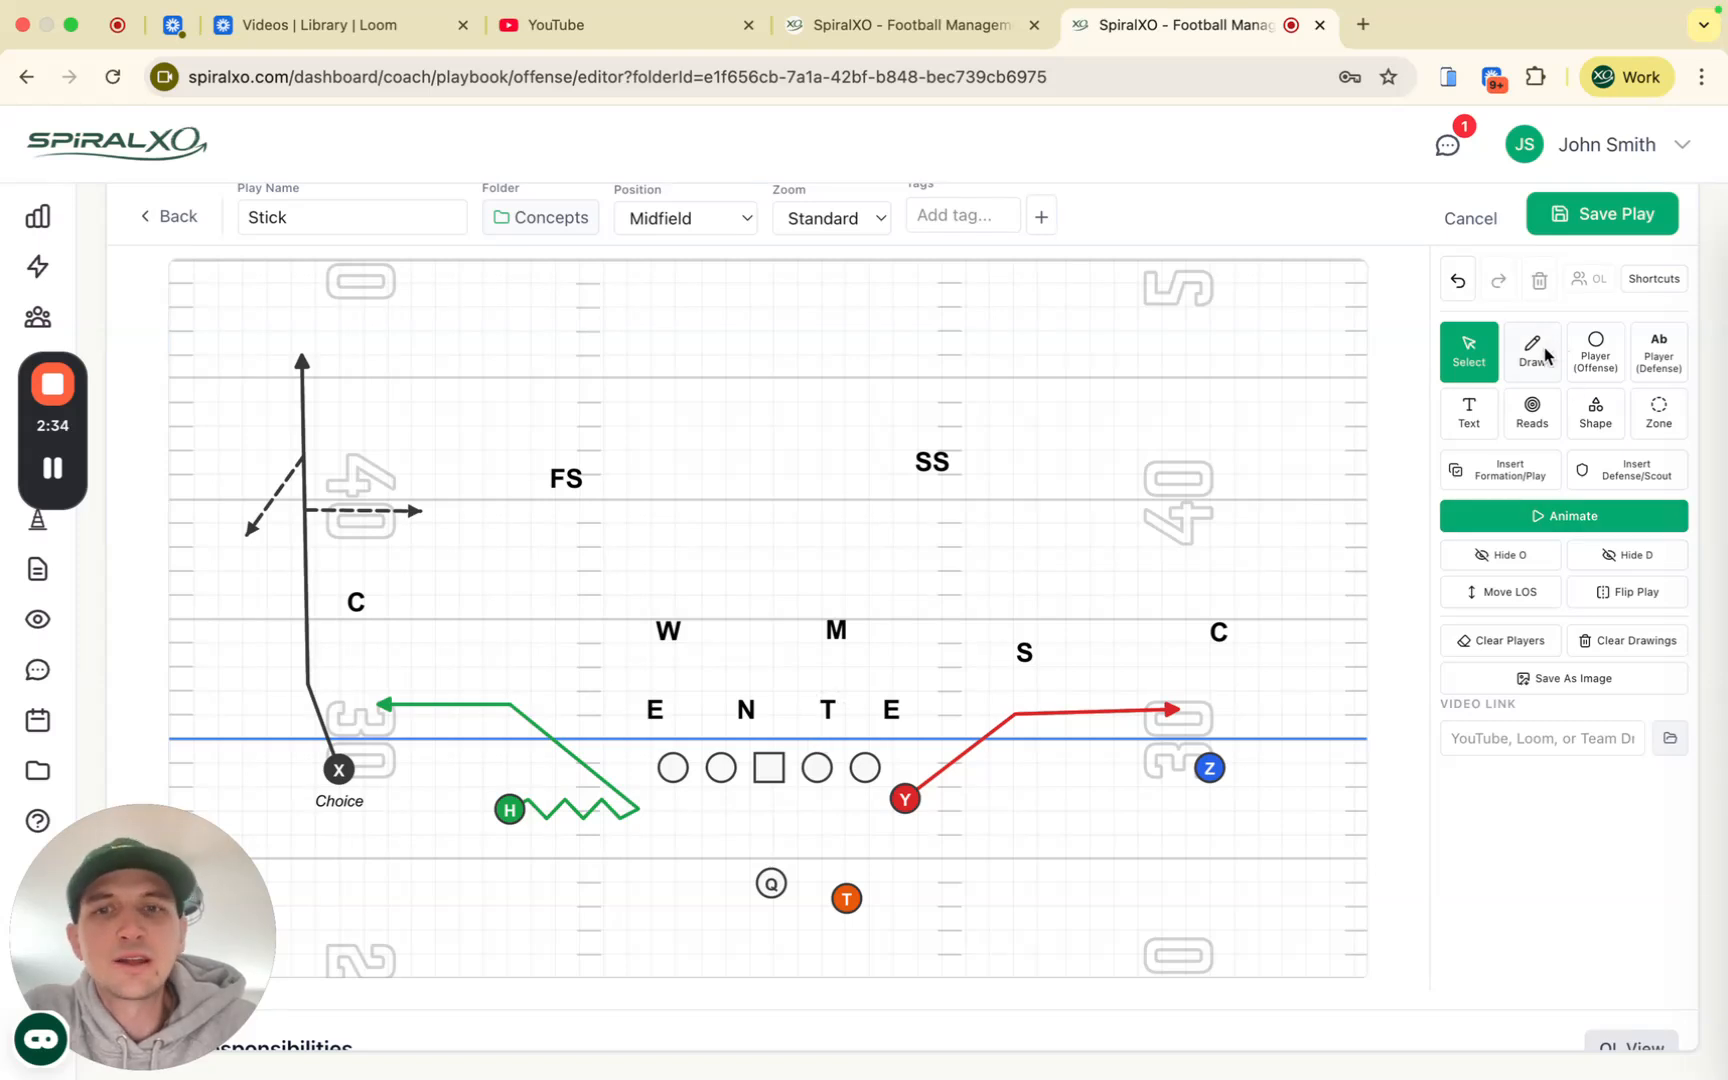
click(771, 775)
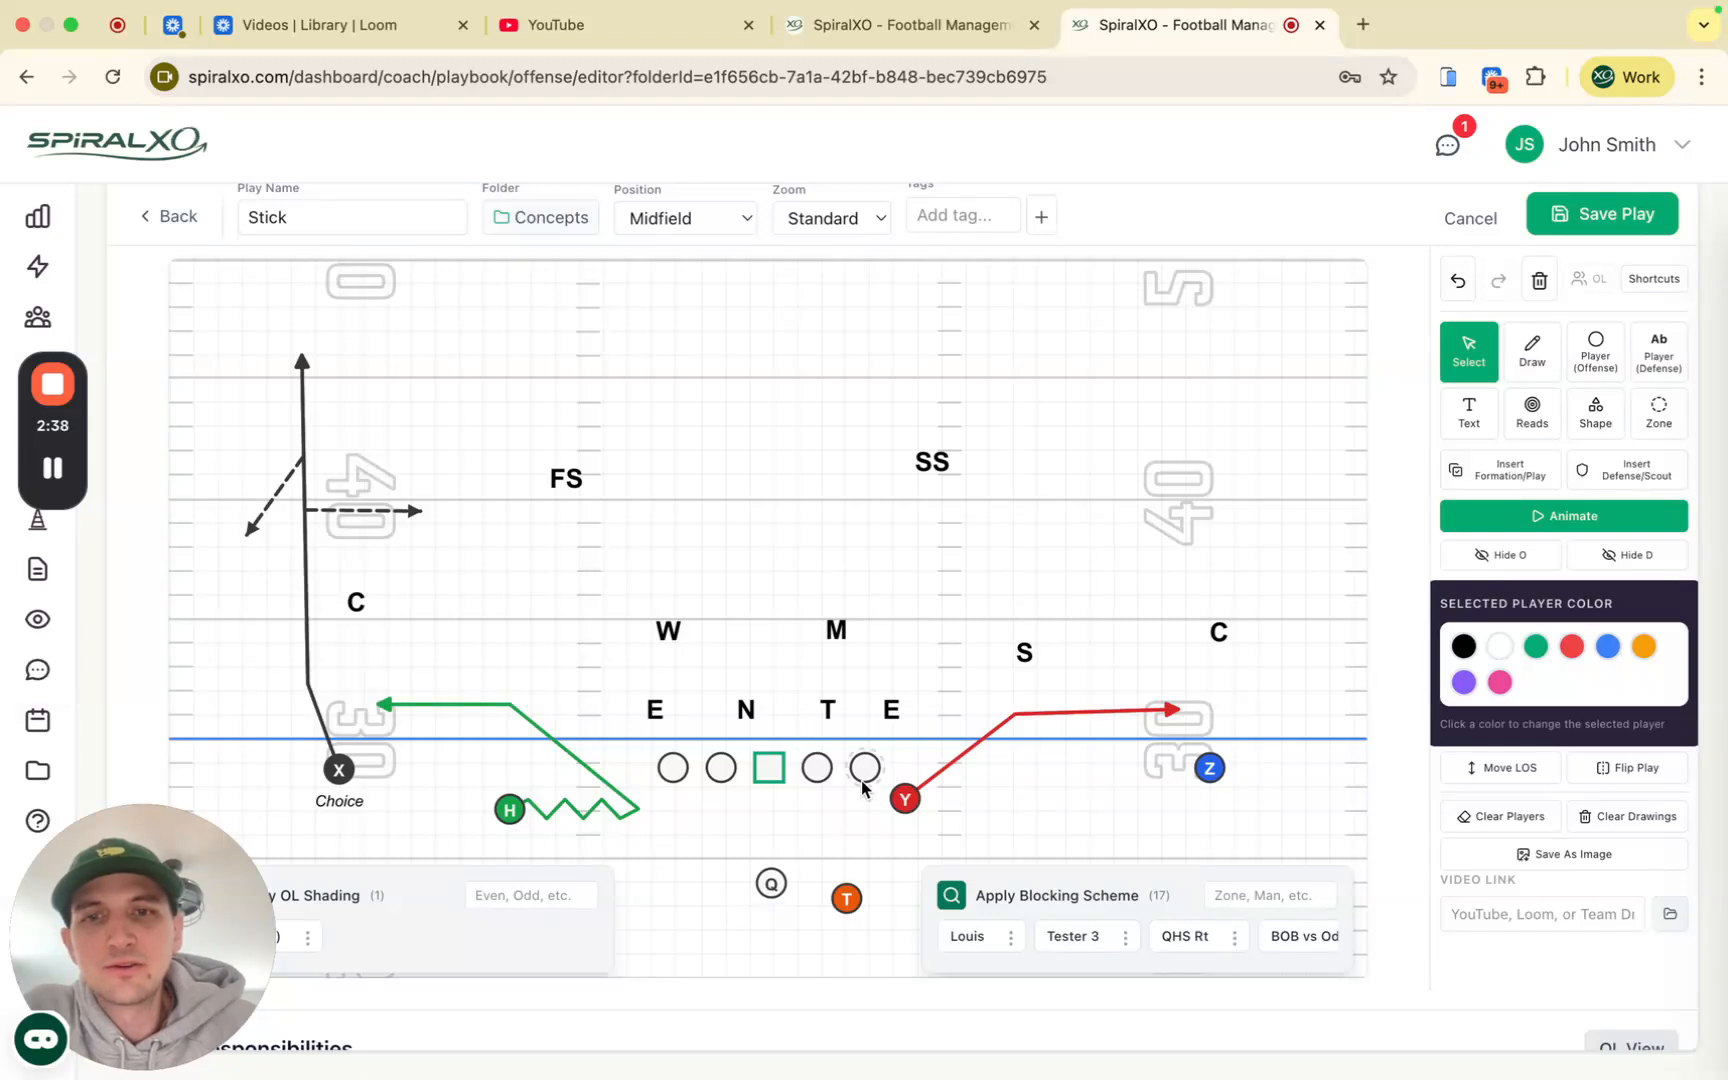
Step: Half-shade the right tackle, right guard, center and left guard
click(866, 778)
click(718, 937)
click(816, 775)
click(720, 937)
click(768, 767)
click(724, 937)
click(678, 767)
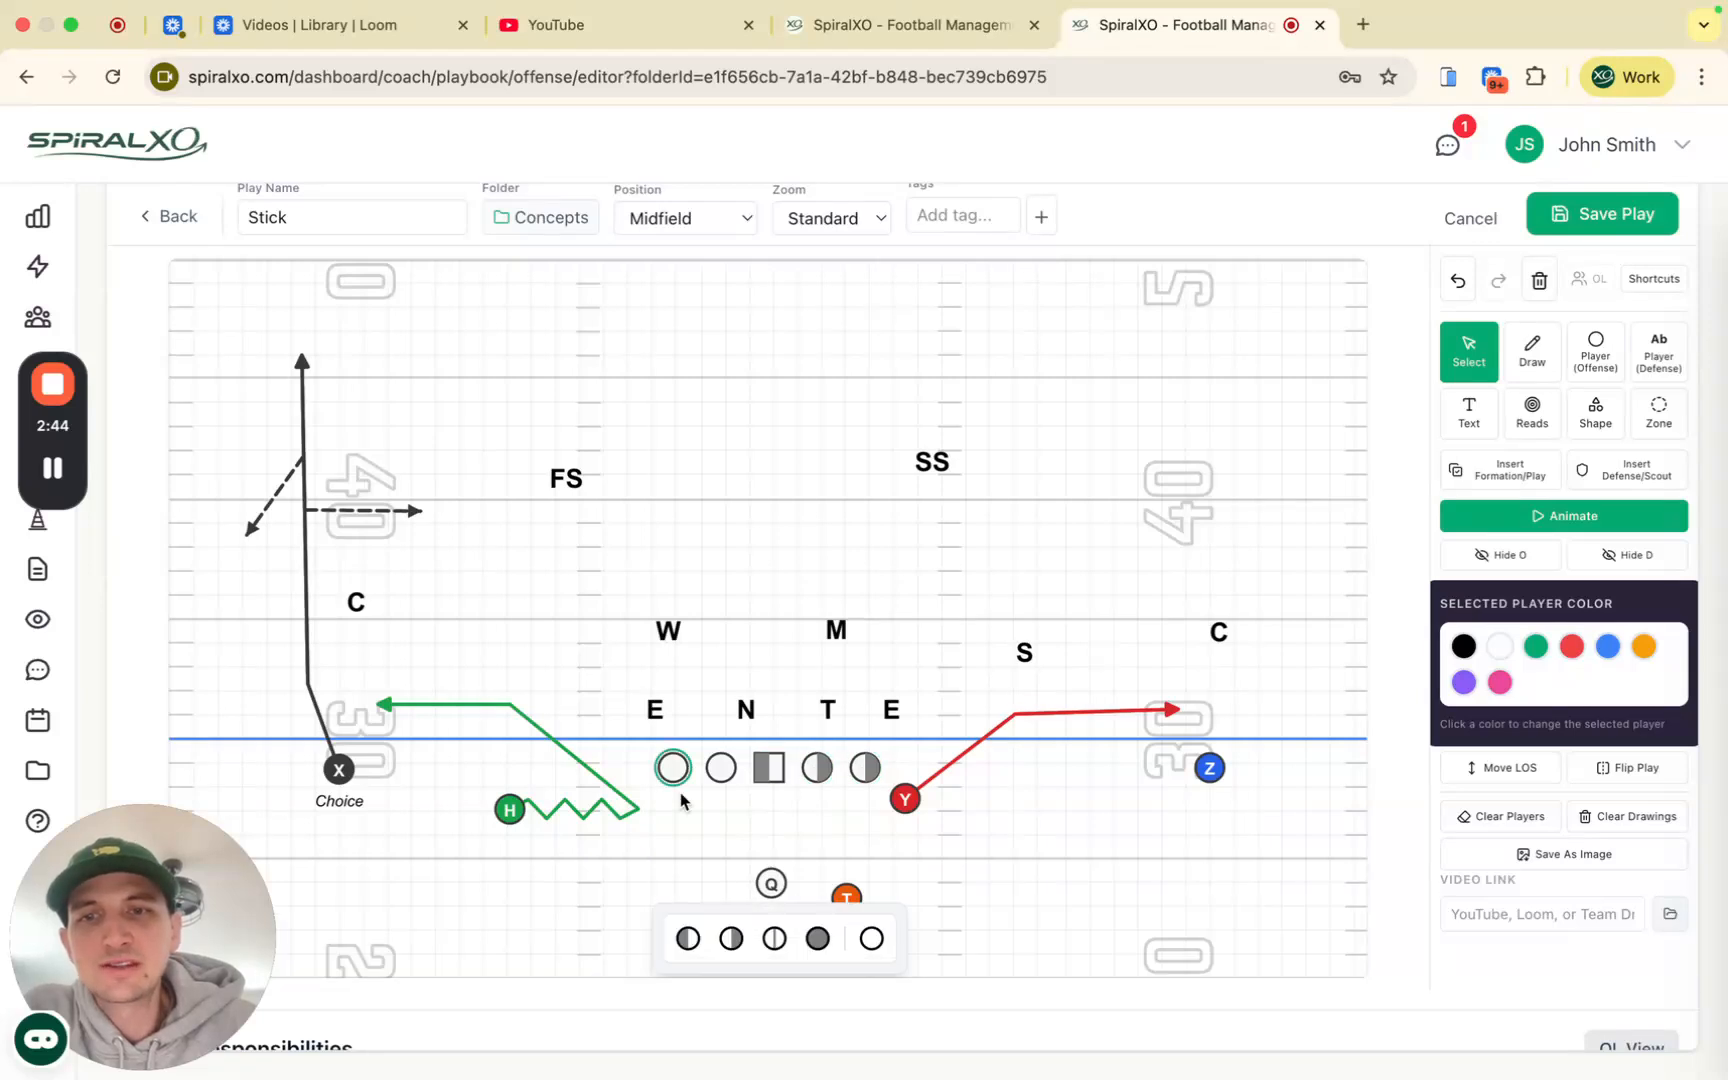
click(688, 938)
click(698, 862)
Step: Save the line shading as a pattern named 'Even (3TR)'
click(766, 770)
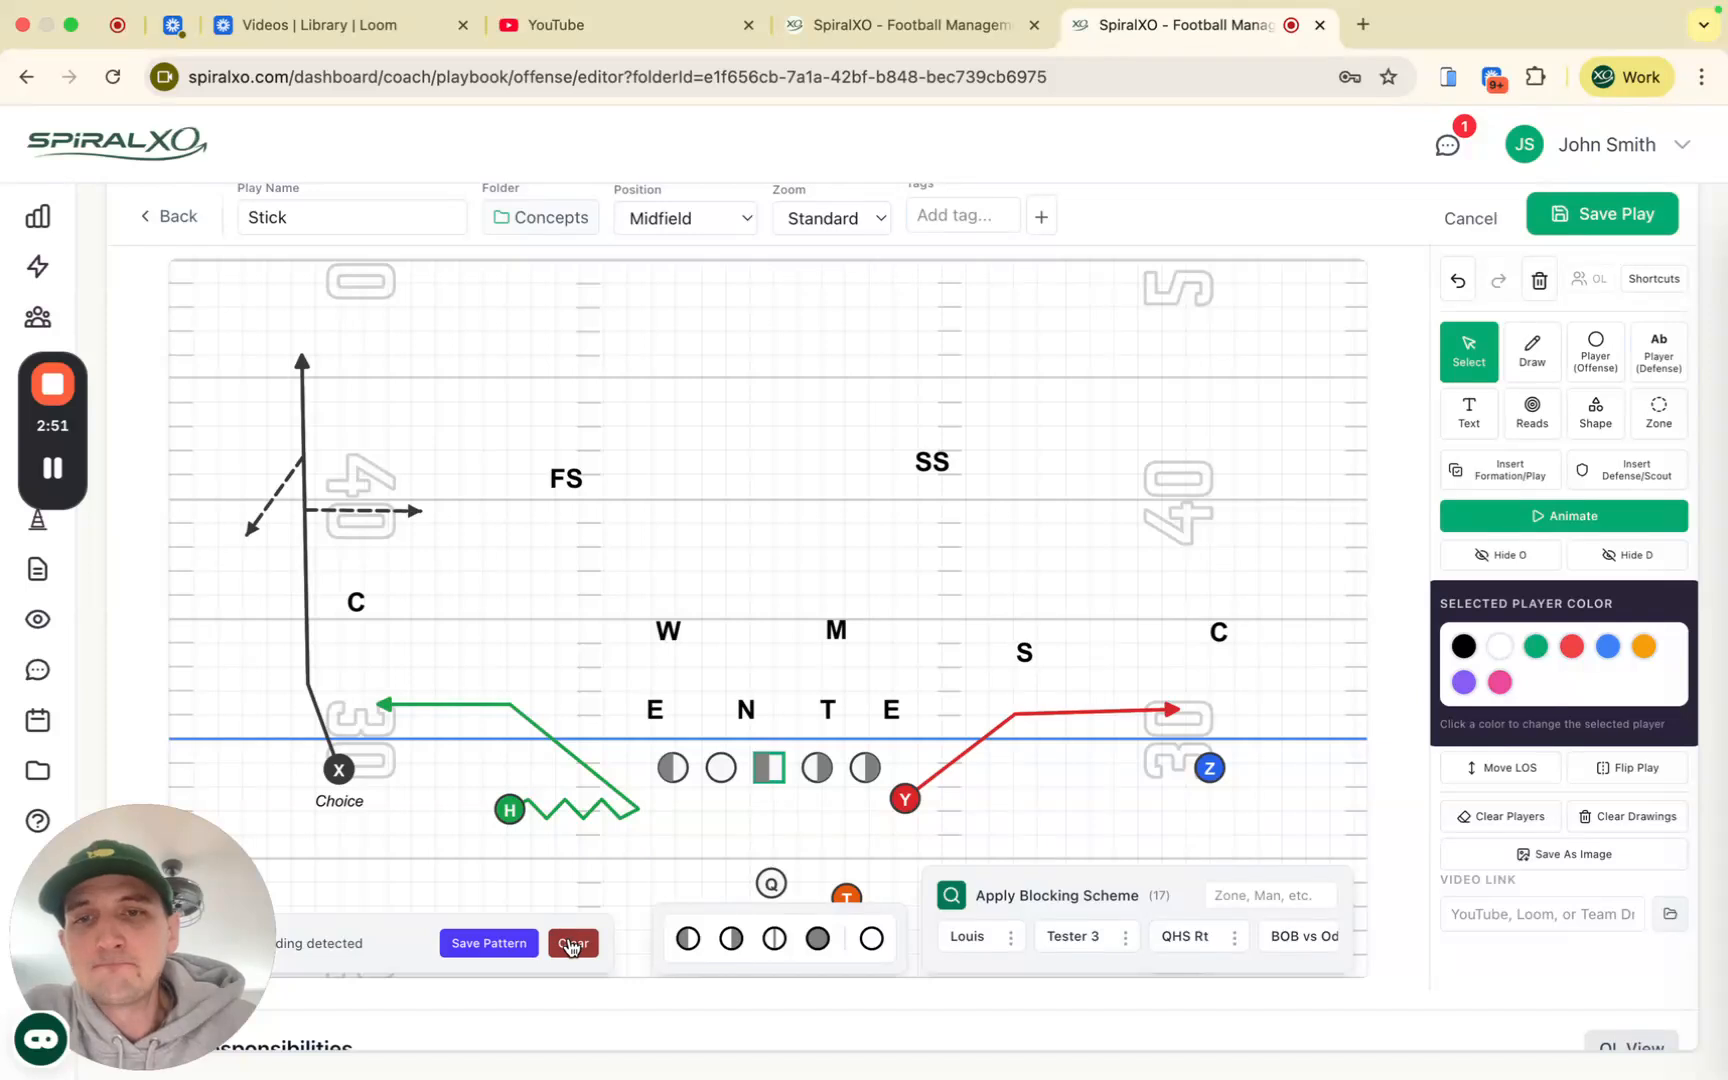
click(487, 943)
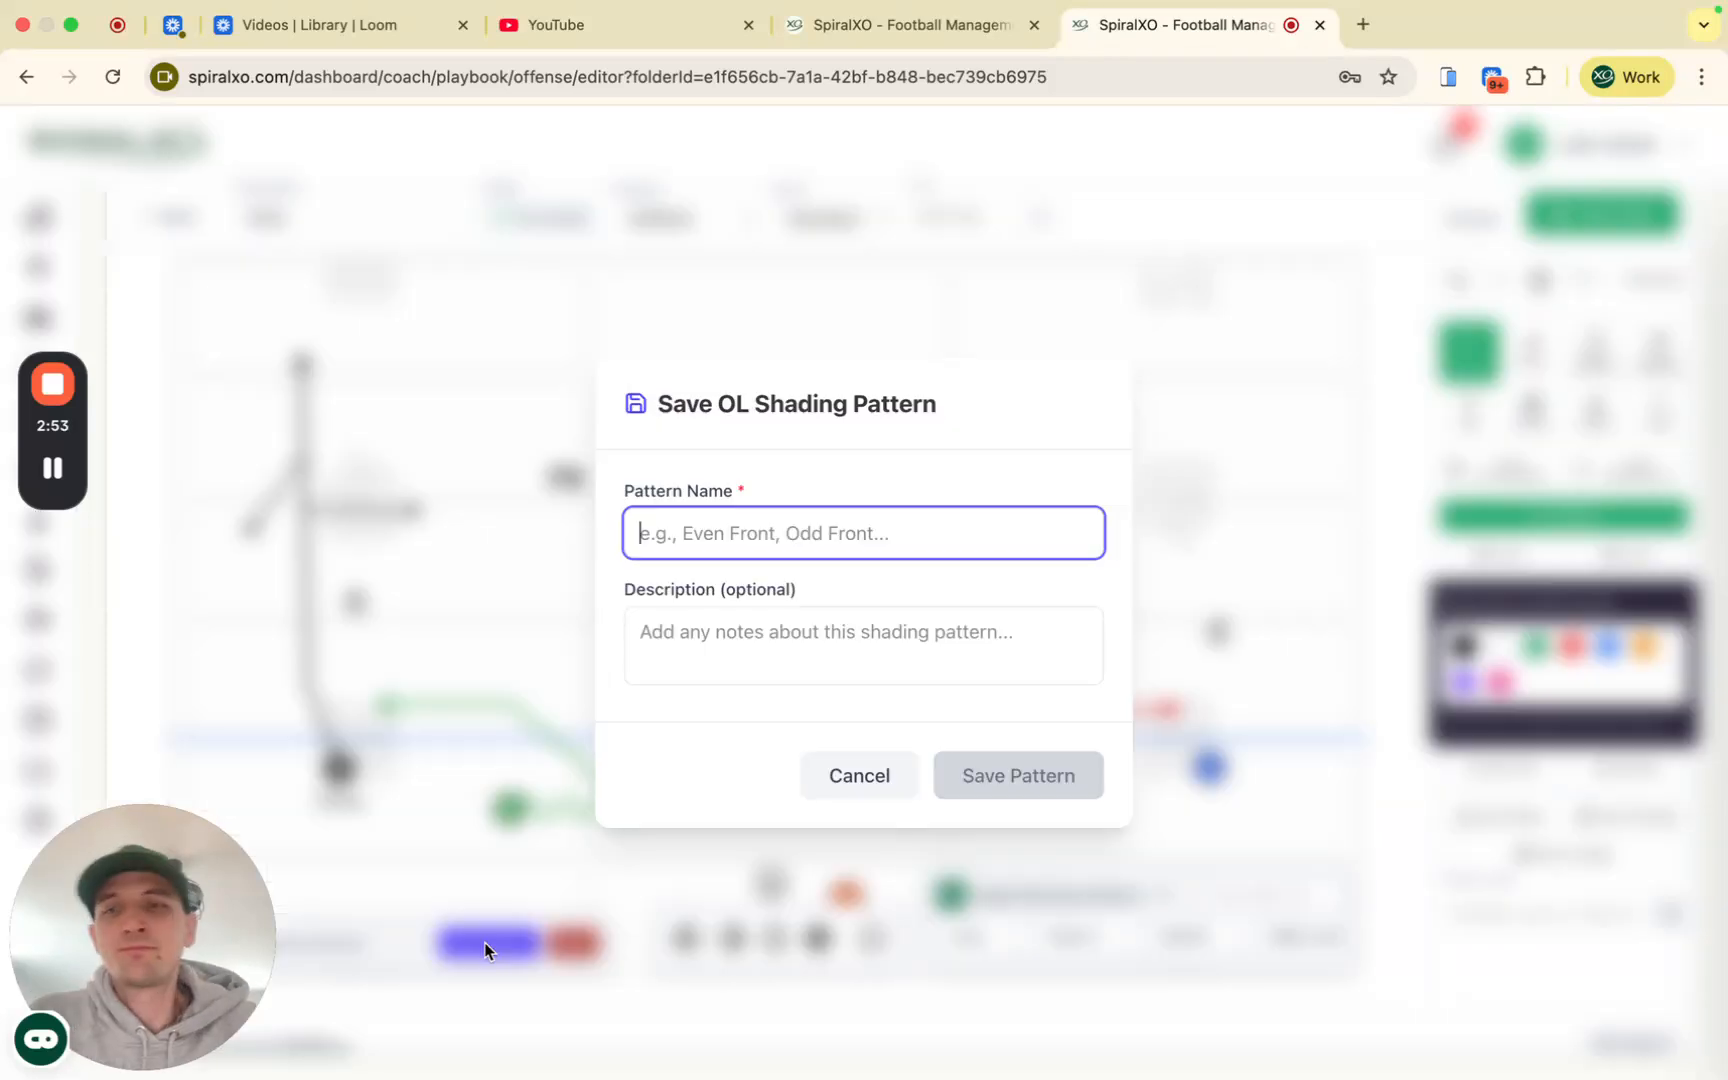
text(Even (3TR))
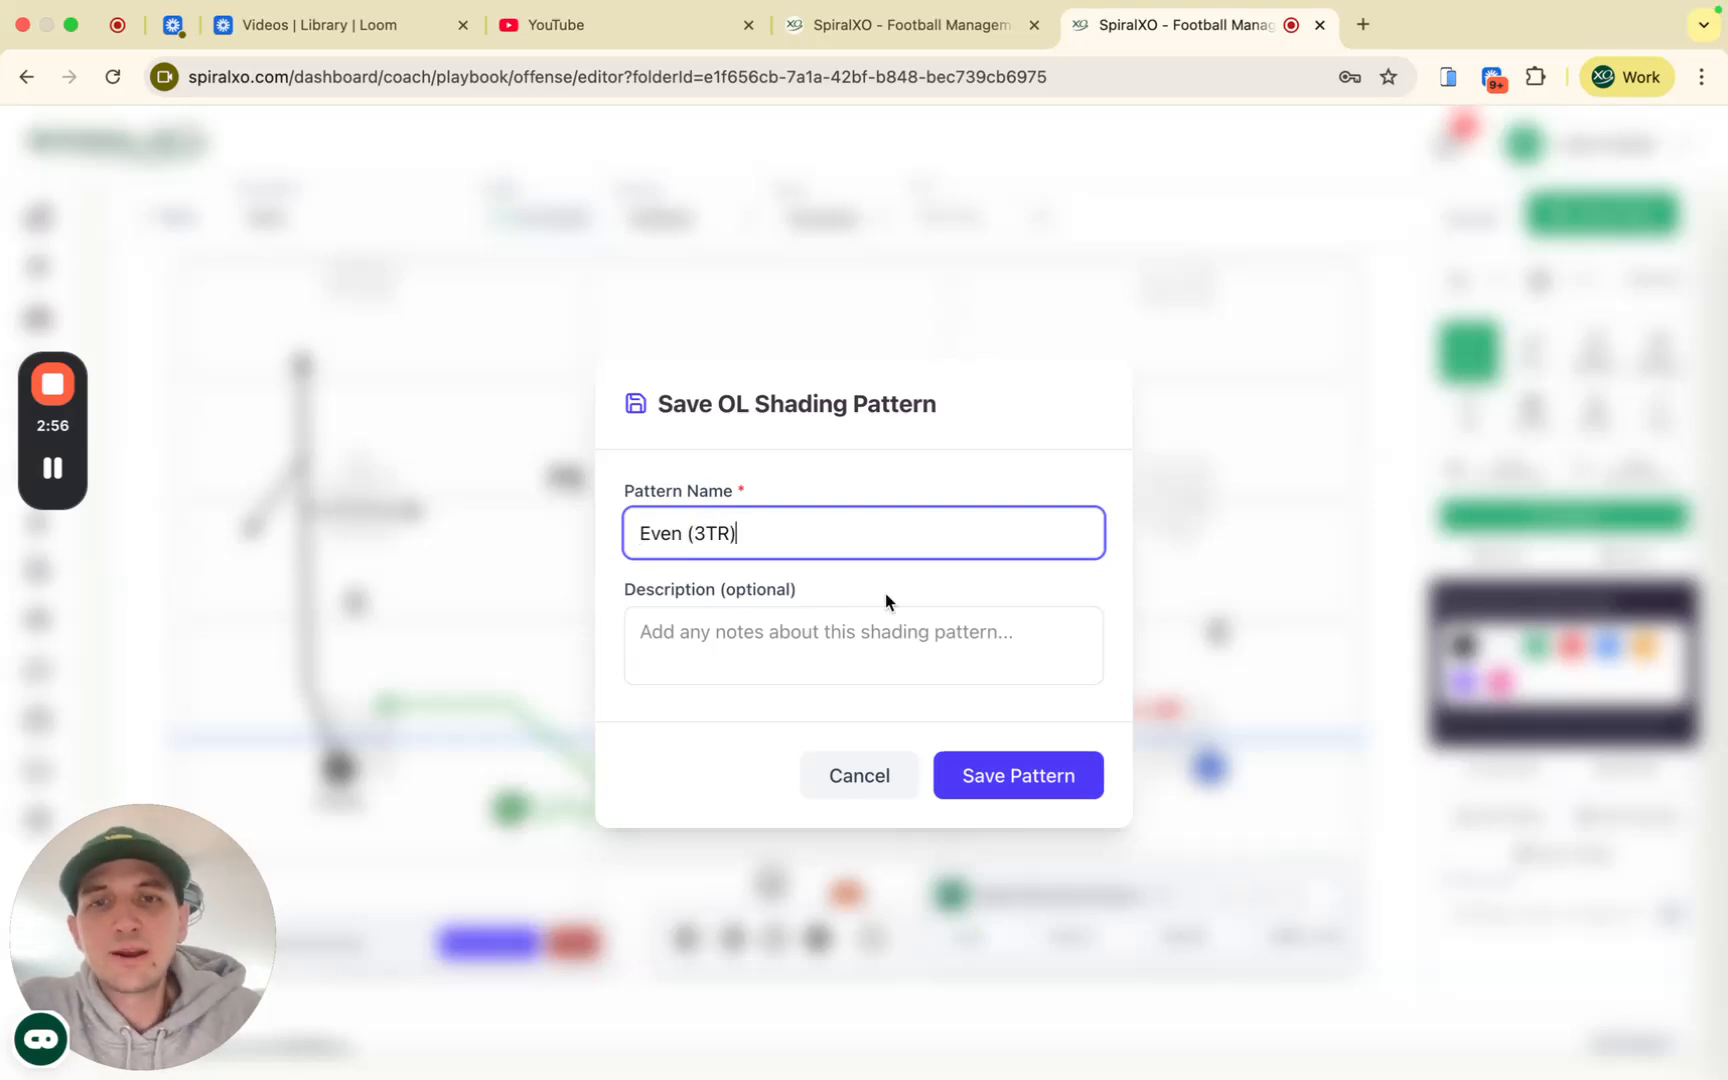
click(985, 773)
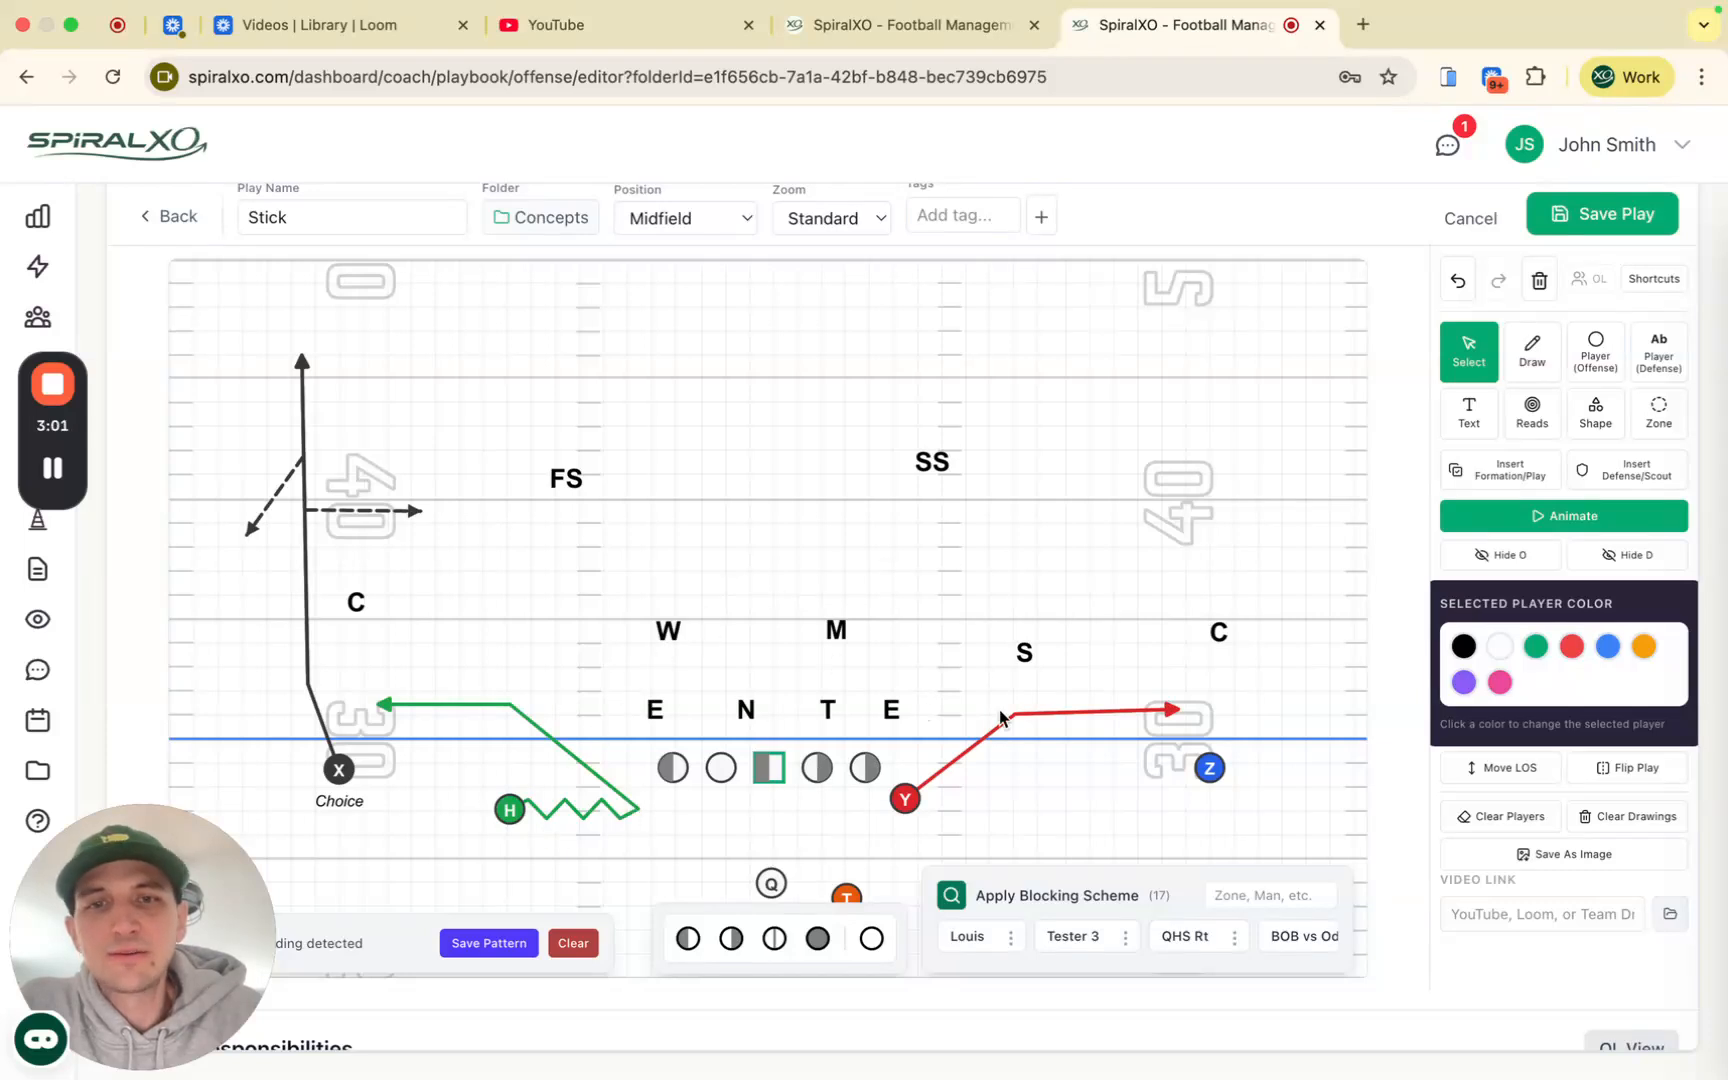
click(697, 737)
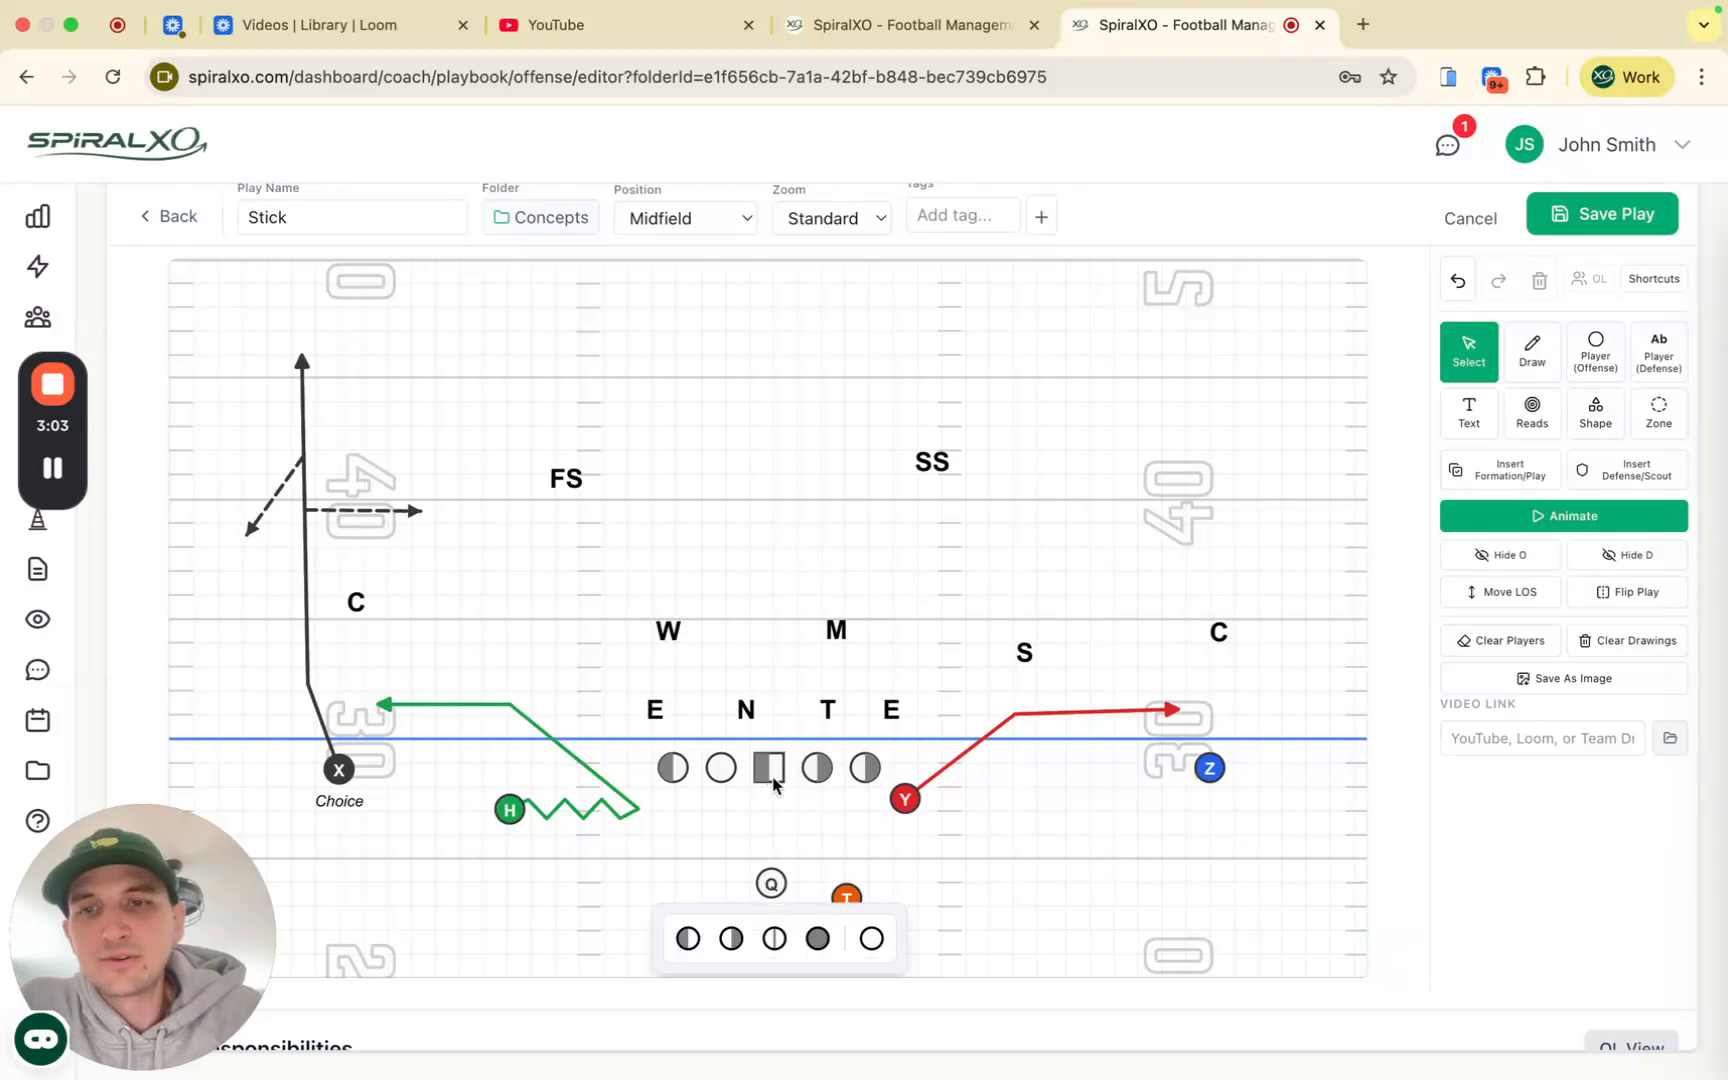
Step: Apply the saved Even (3TR) shading to the offensive line
click(760, 760)
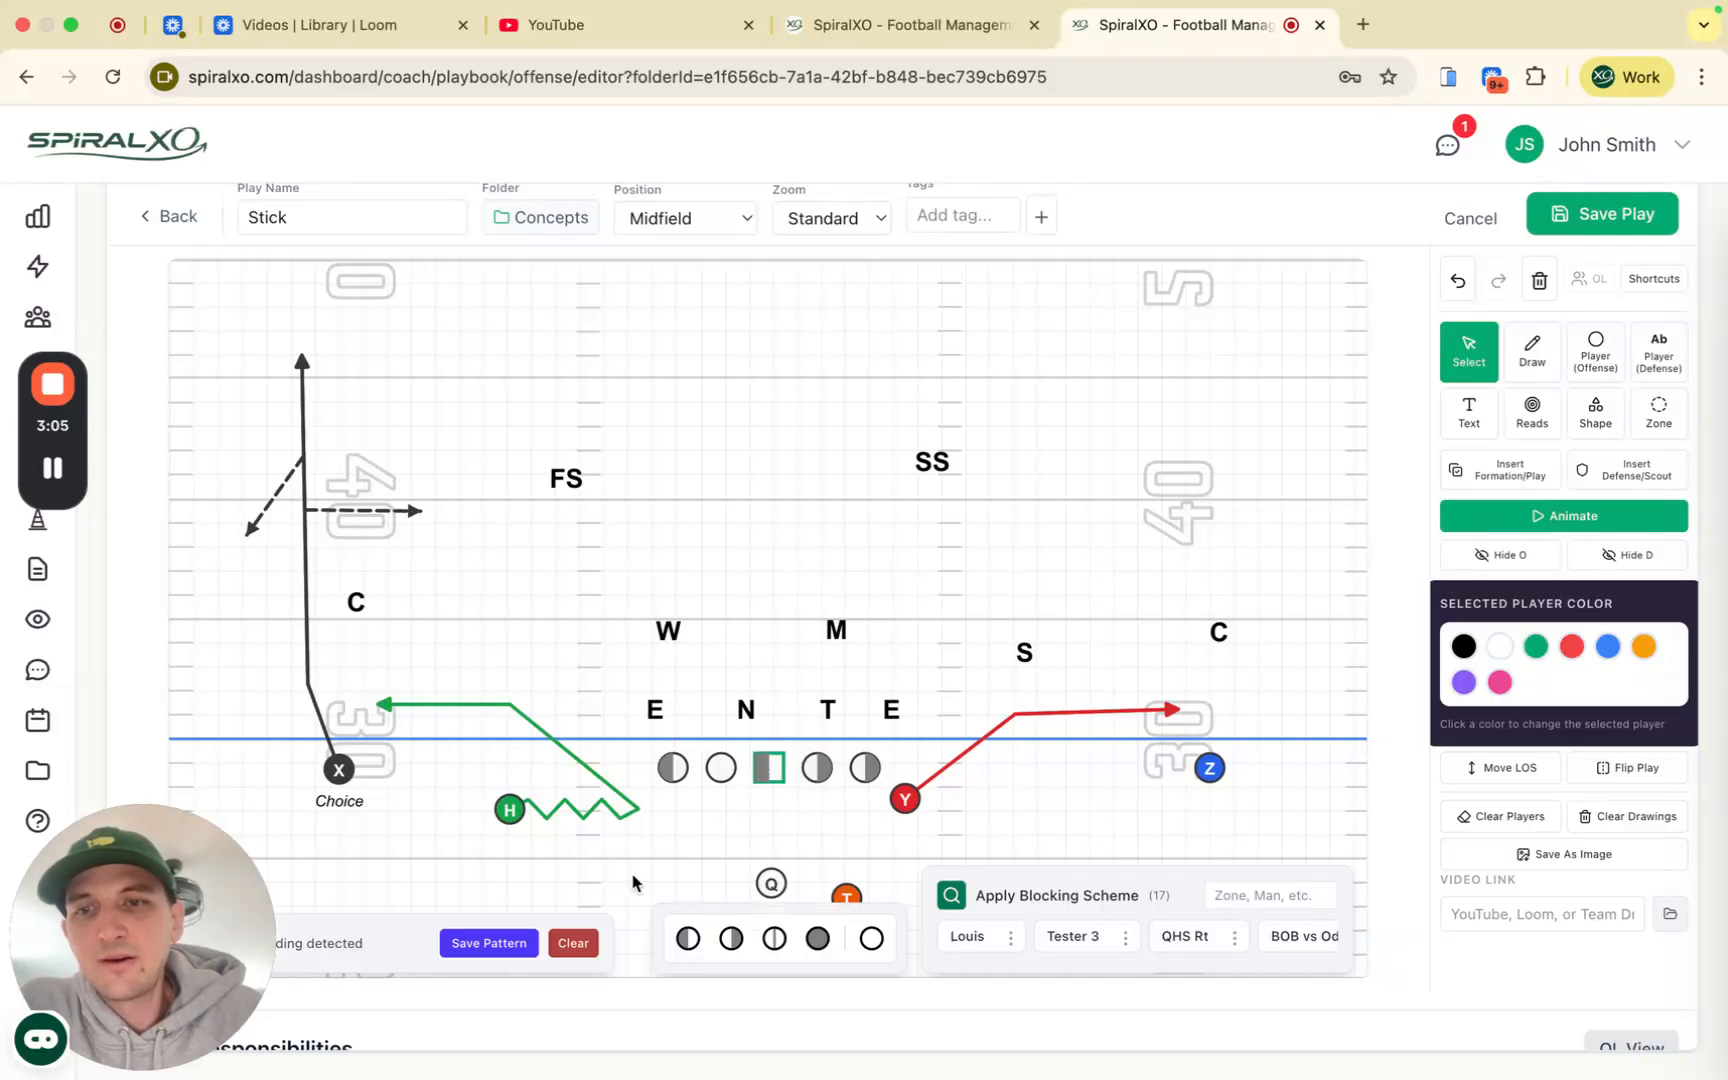
drag(188, 847, 187, 577)
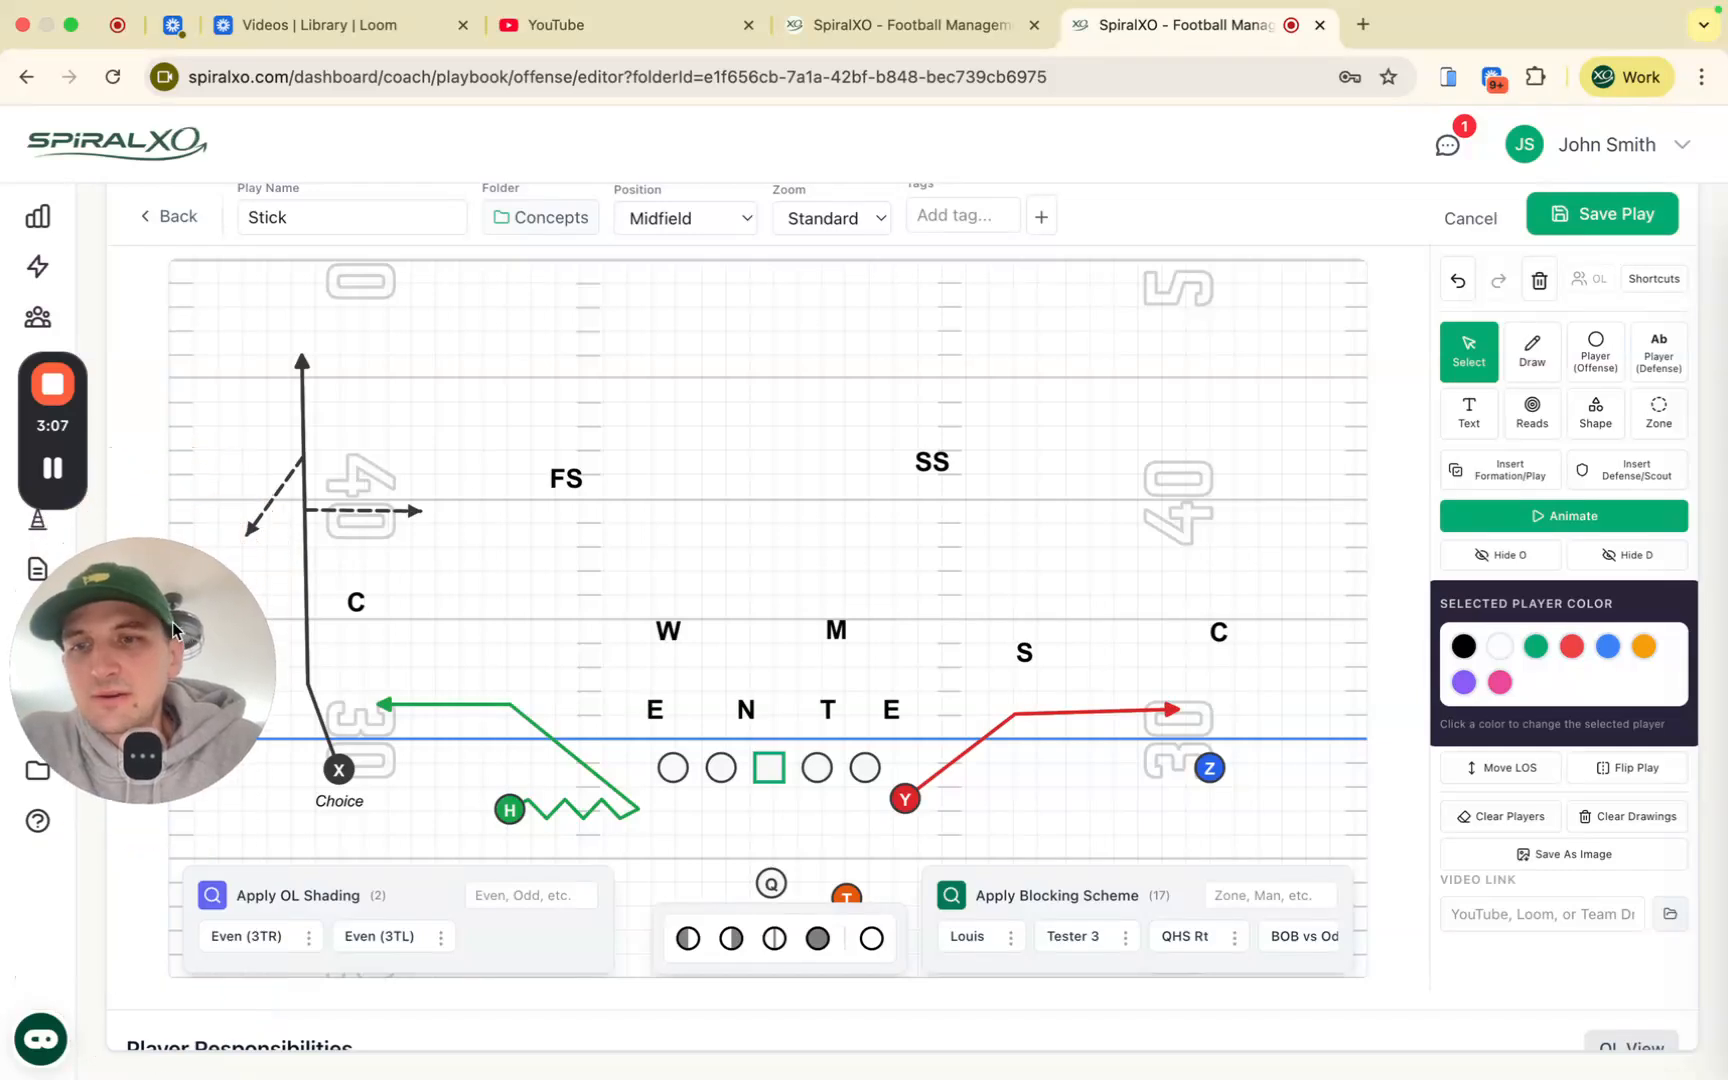
click(246, 936)
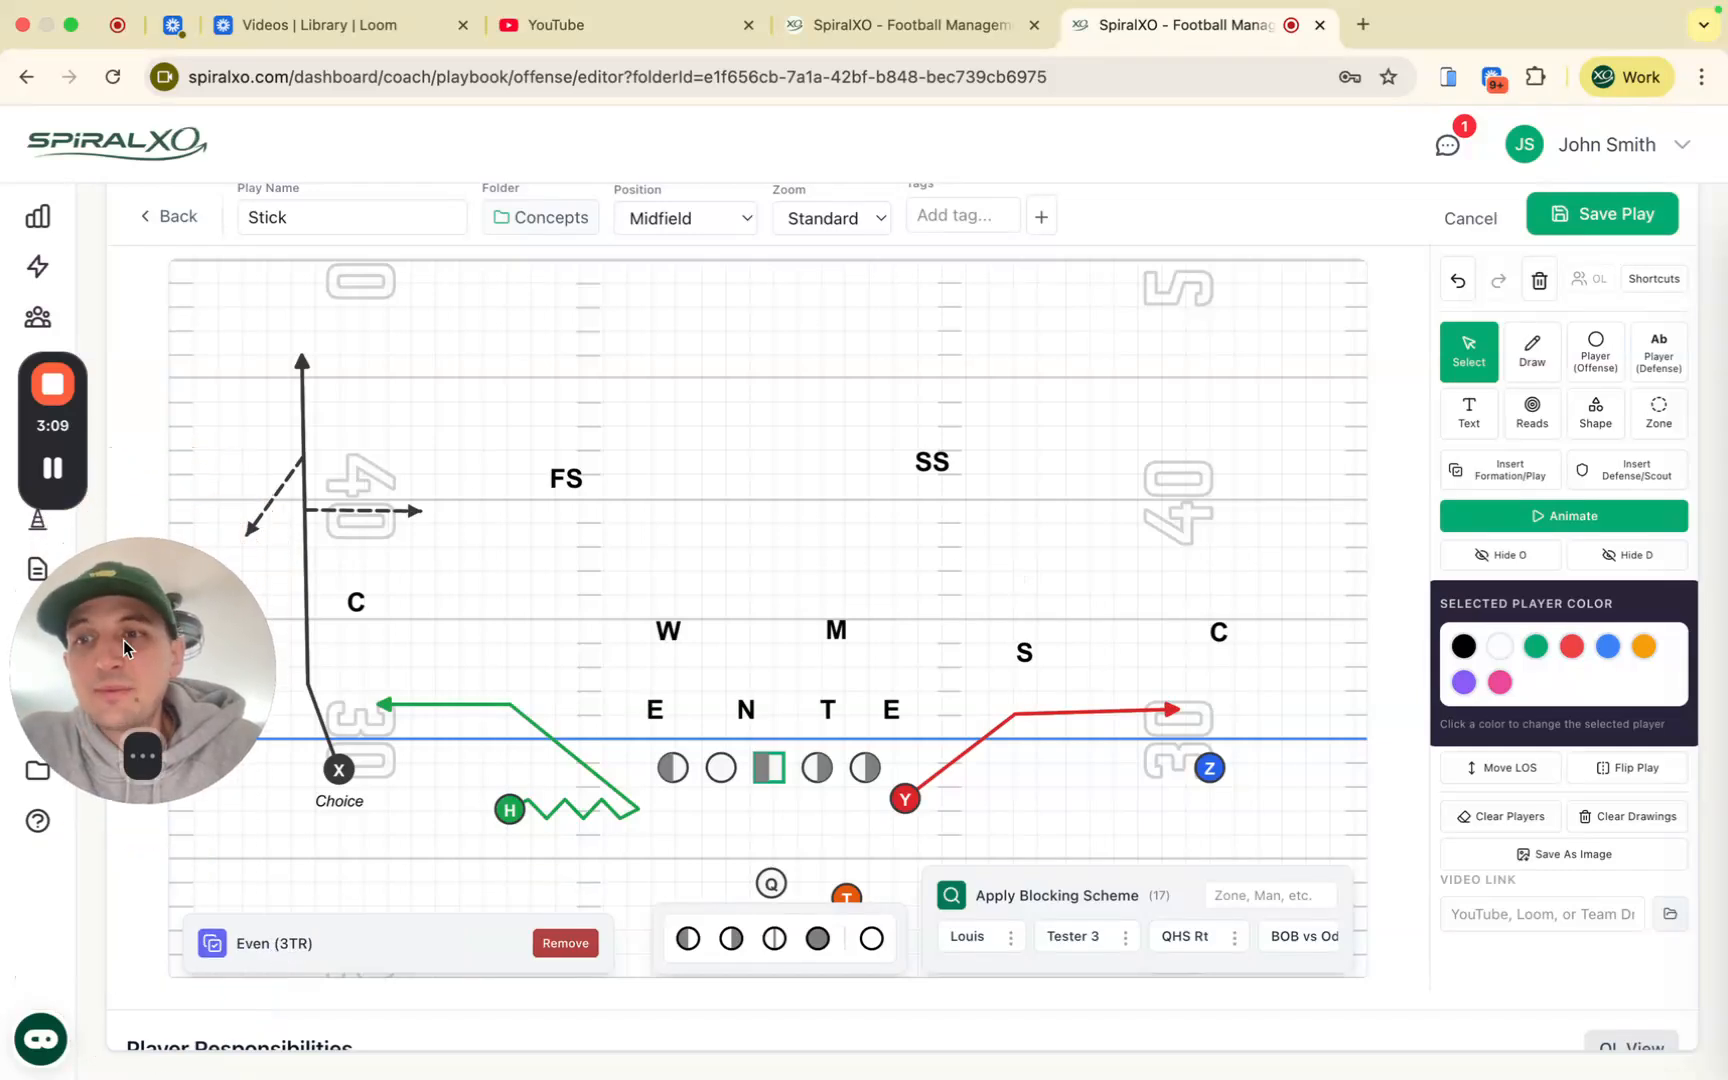
drag(123, 640, 121, 793)
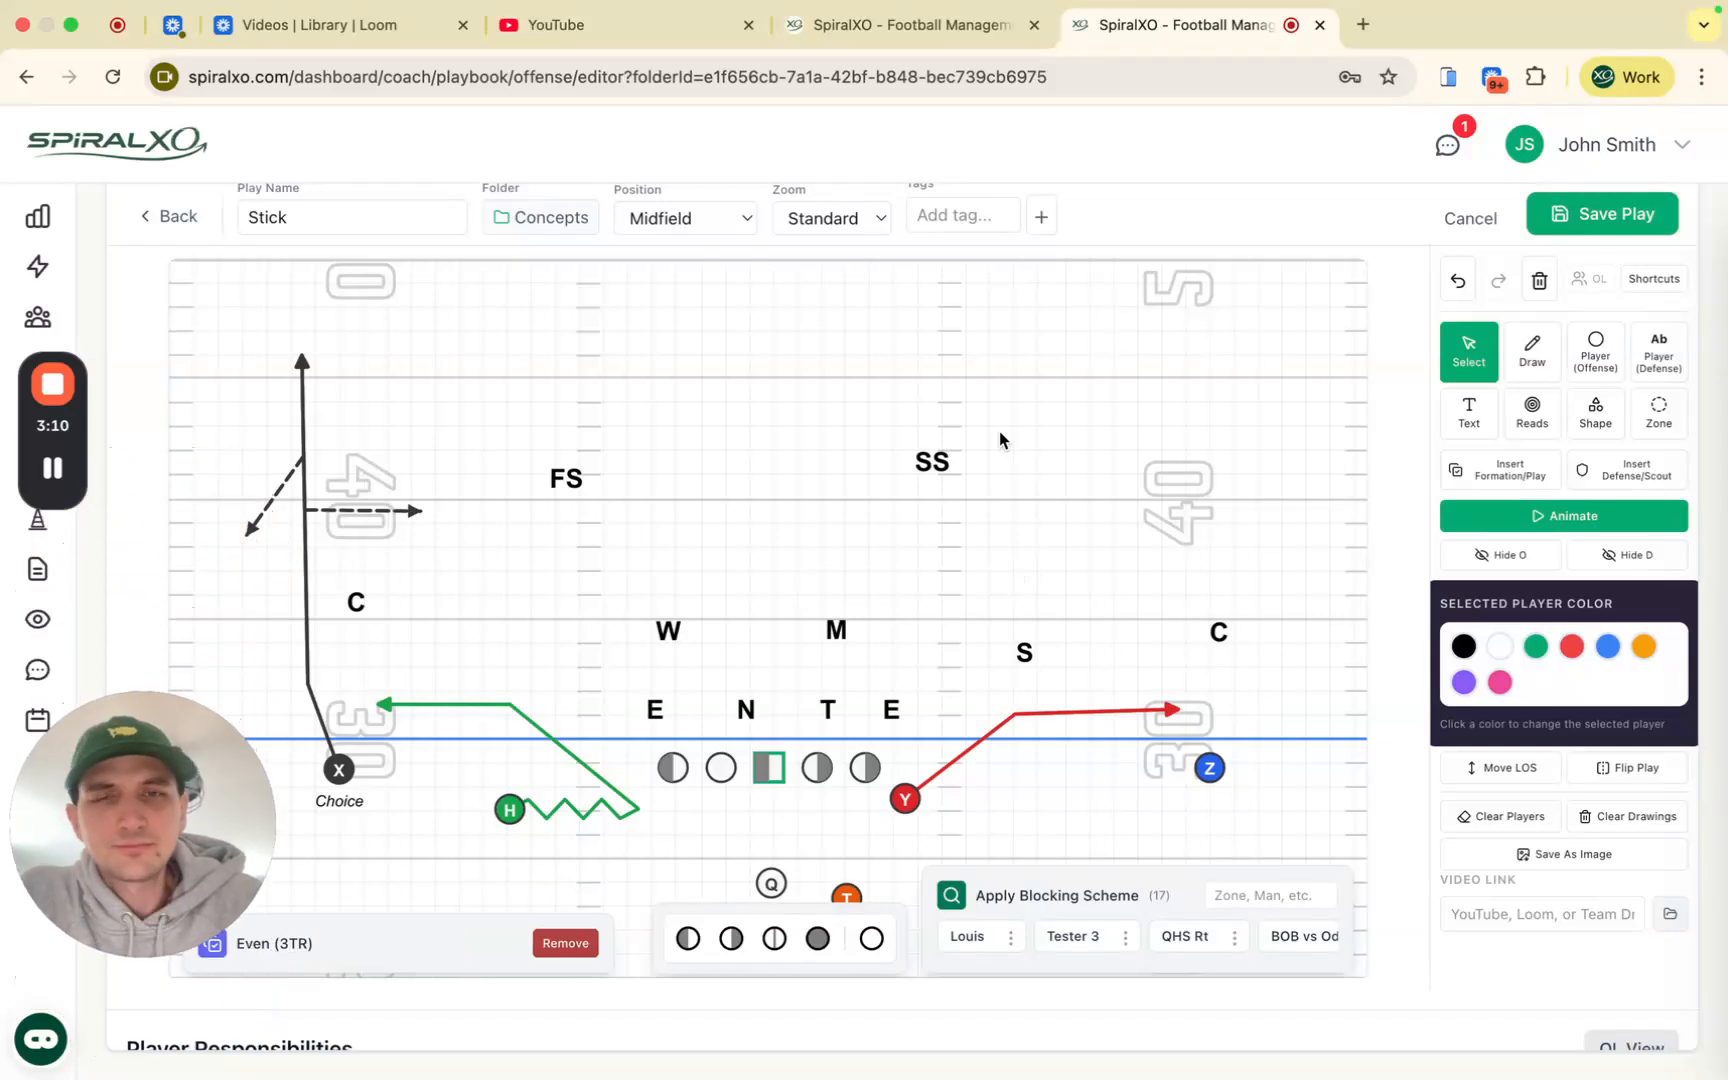
click(1078, 430)
Step: Zoom in on the offensive line and sketch two trial block lines, then undo them
click(1532, 350)
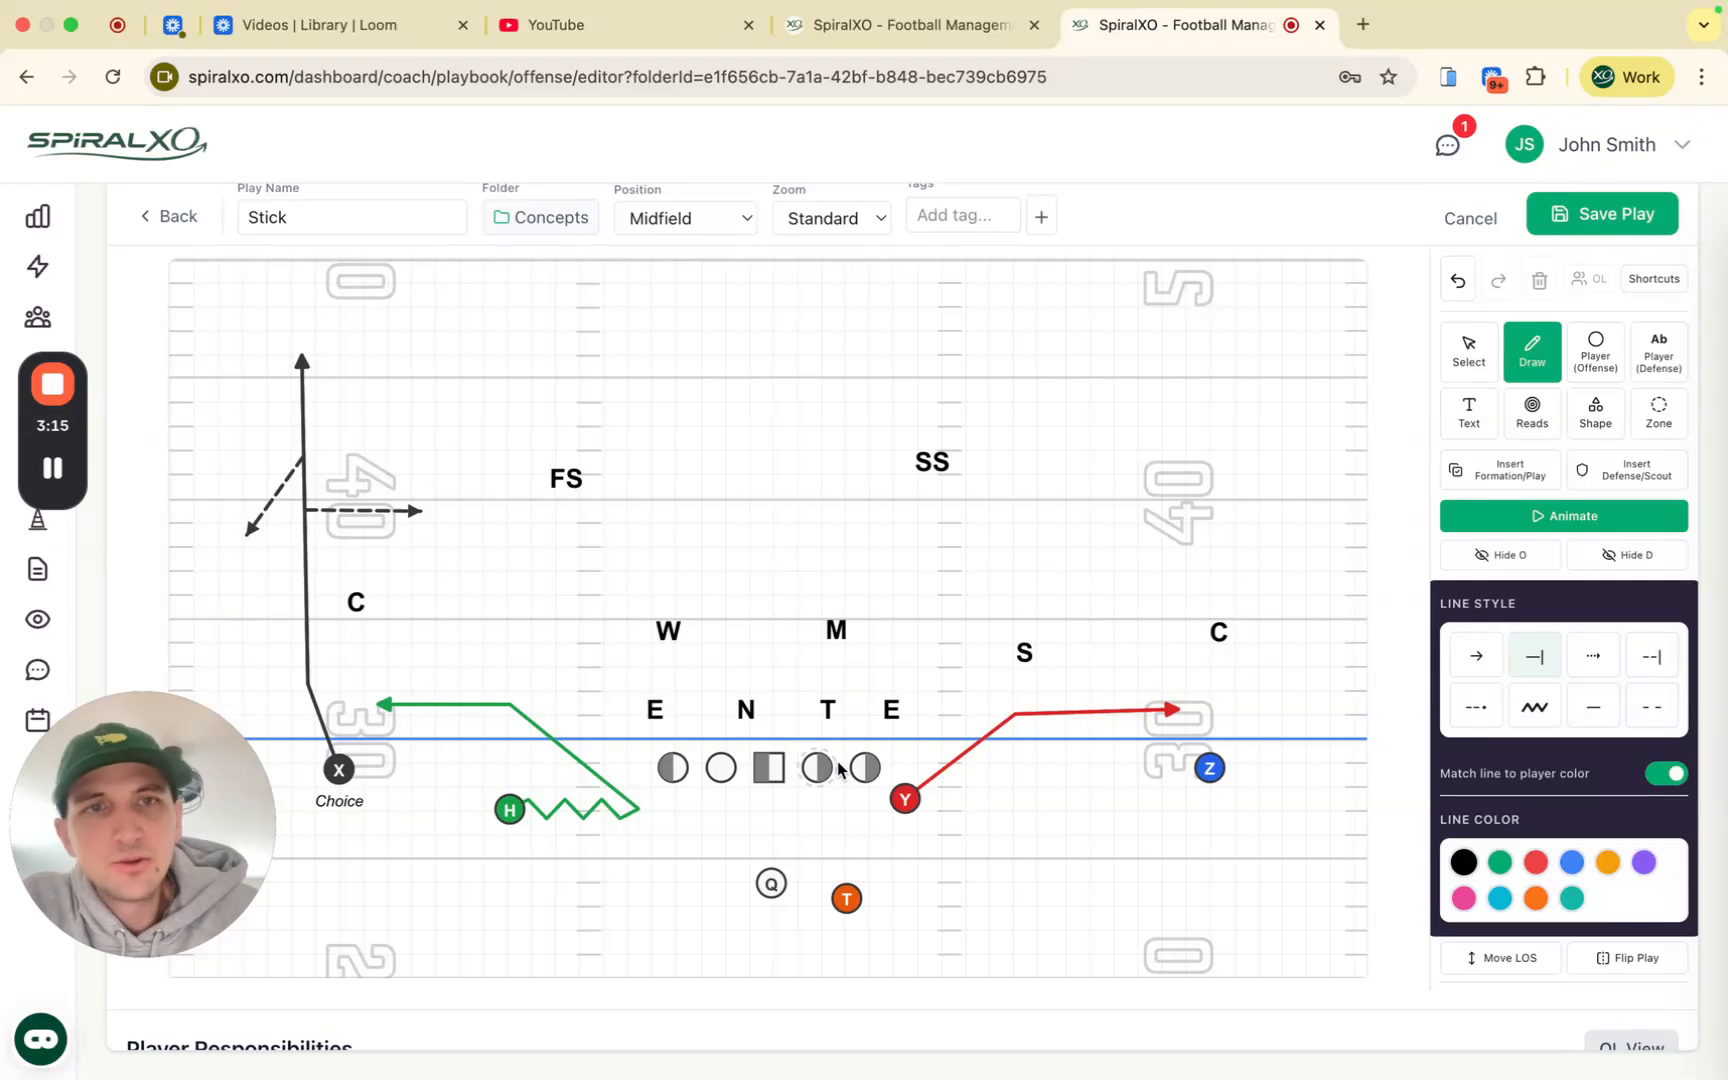
click(800, 219)
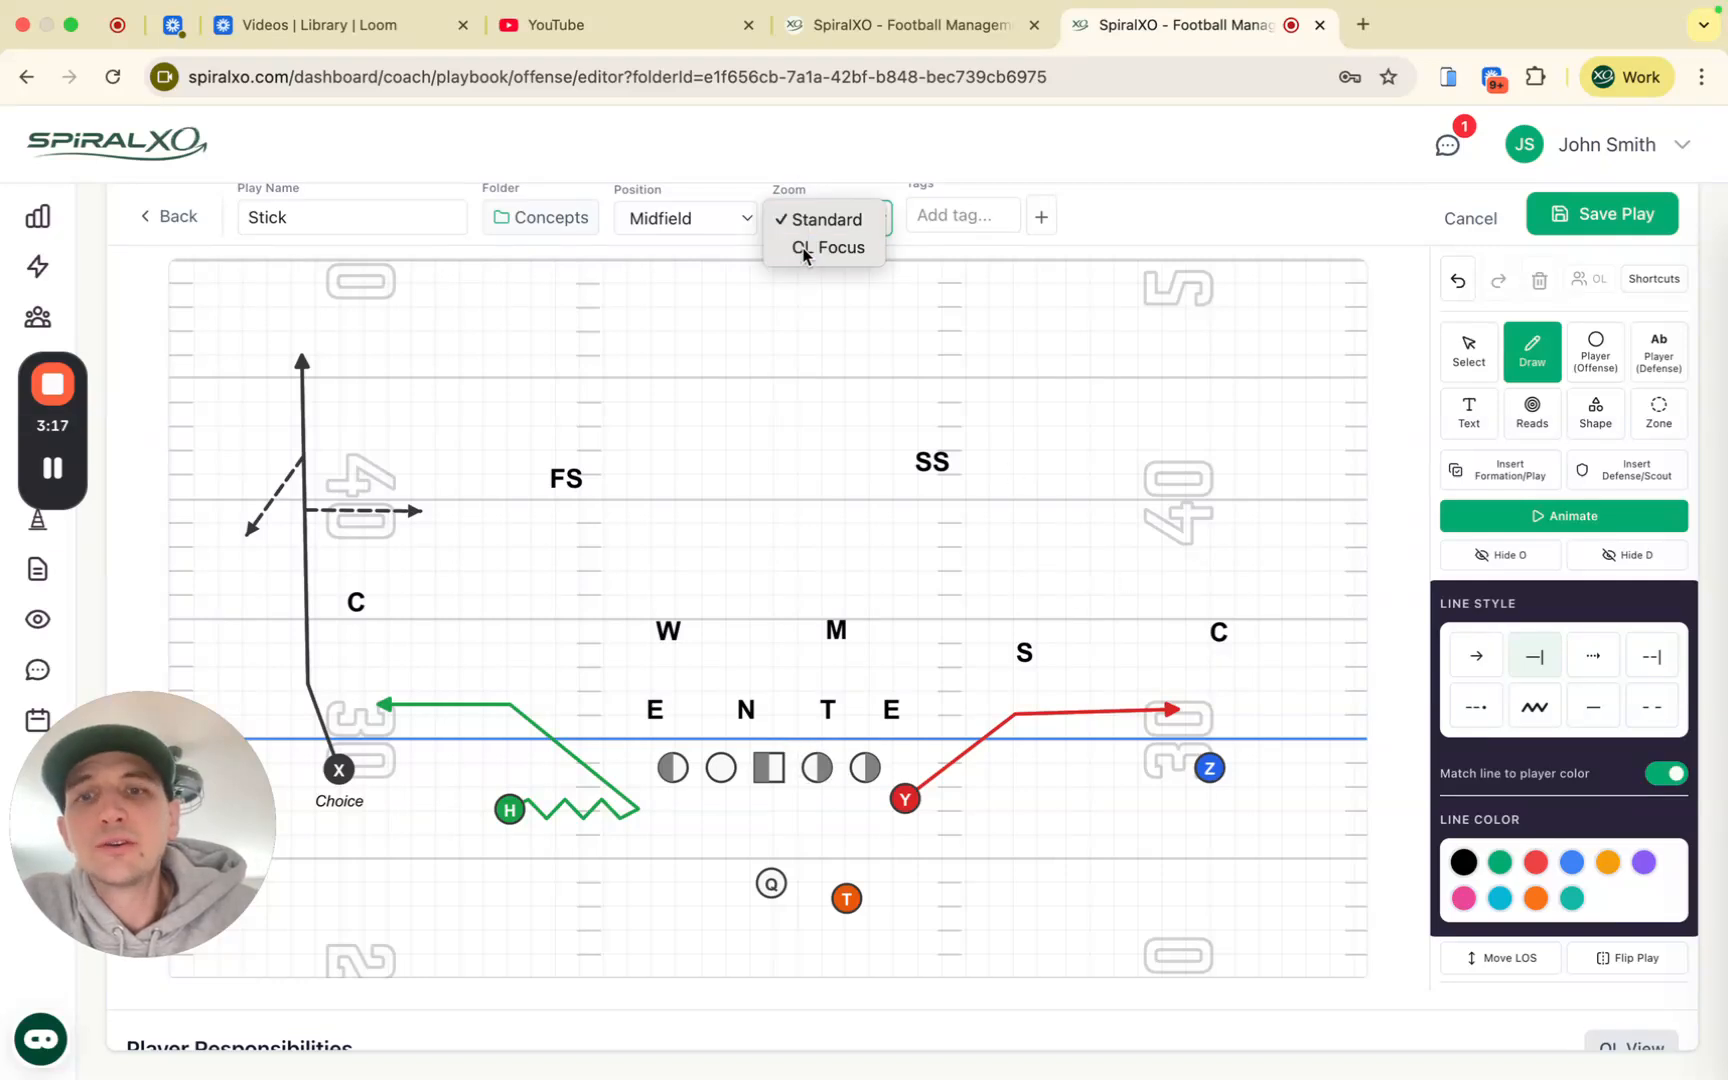
click(806, 248)
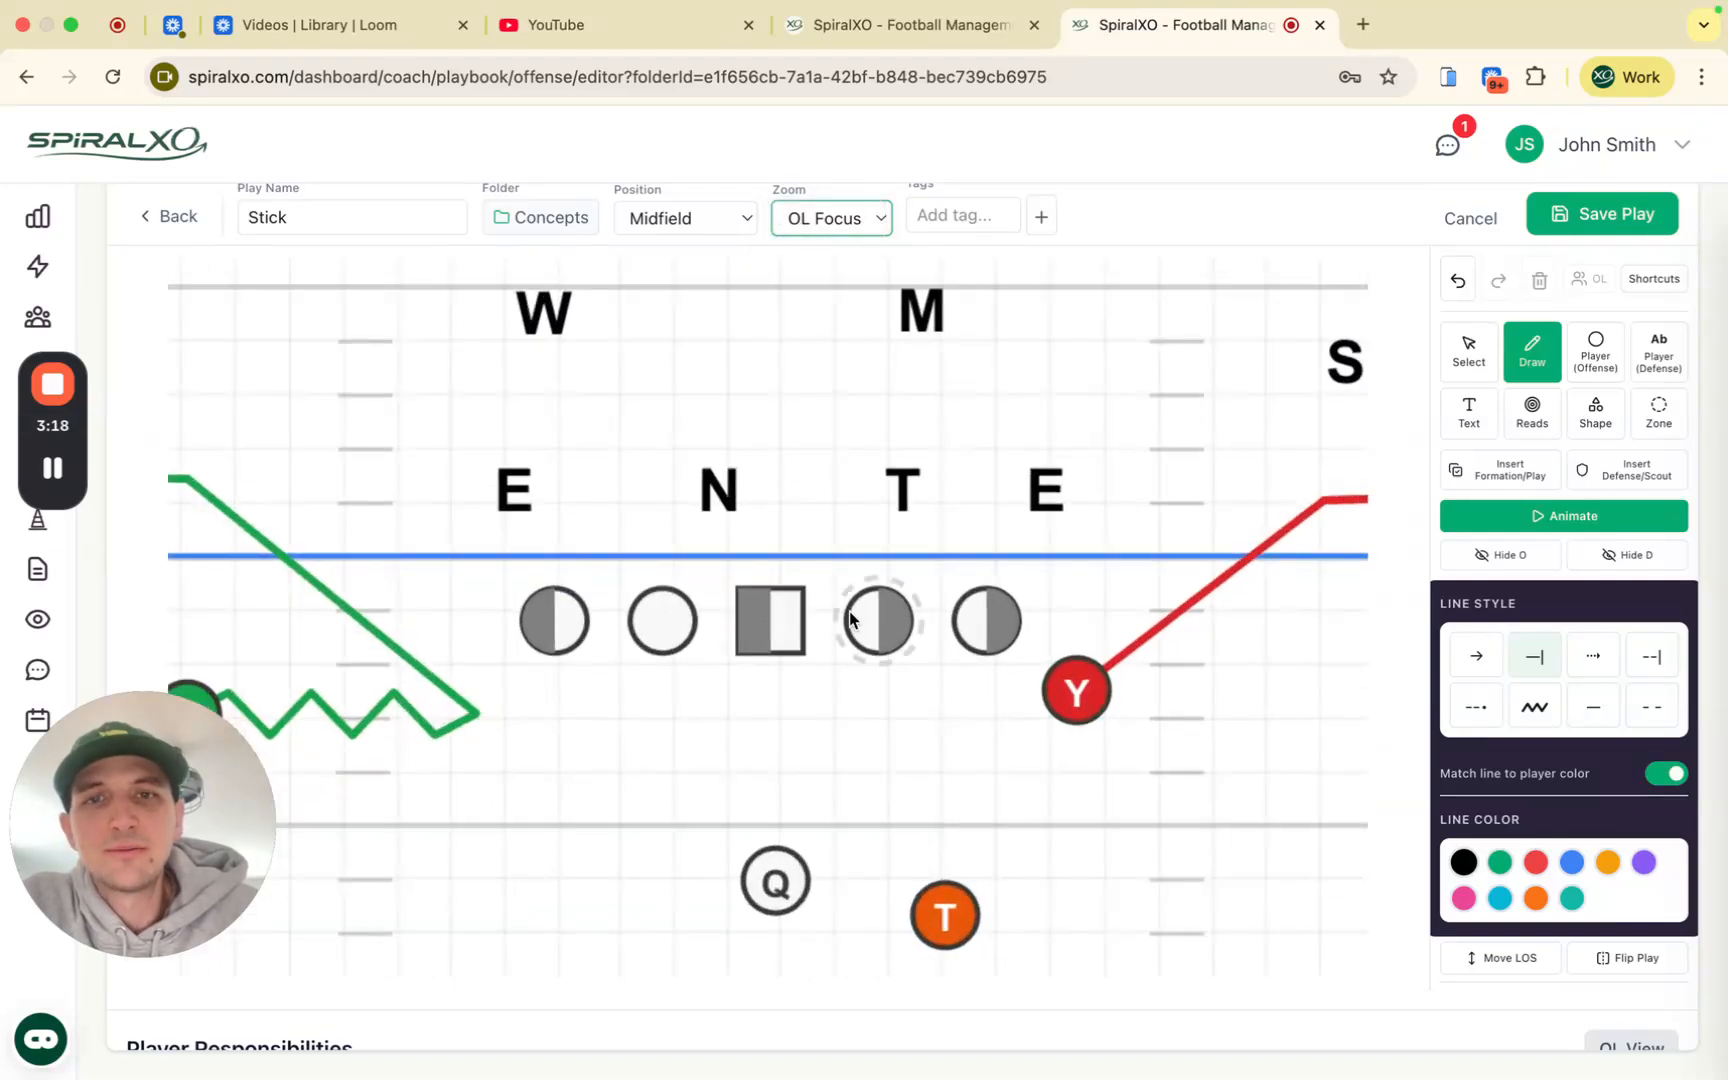
click(981, 620)
drag(980, 583, 997, 537)
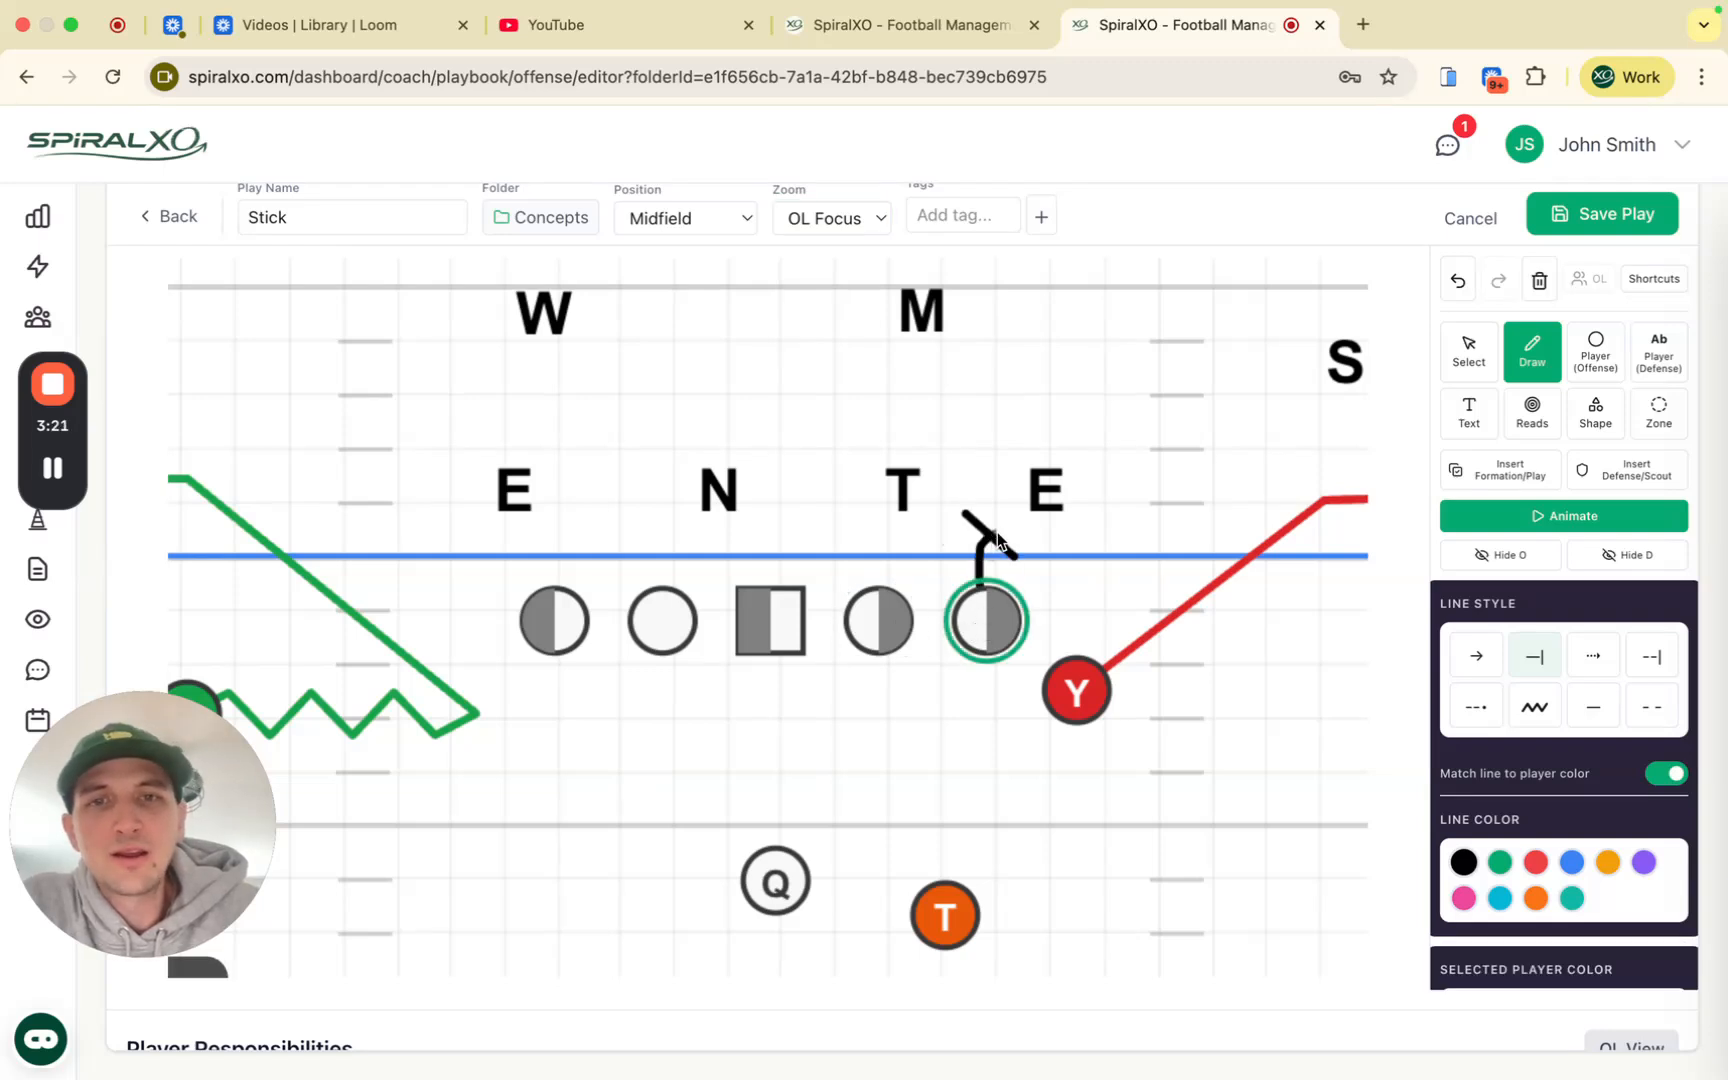
click(882, 608)
drag(880, 584, 895, 527)
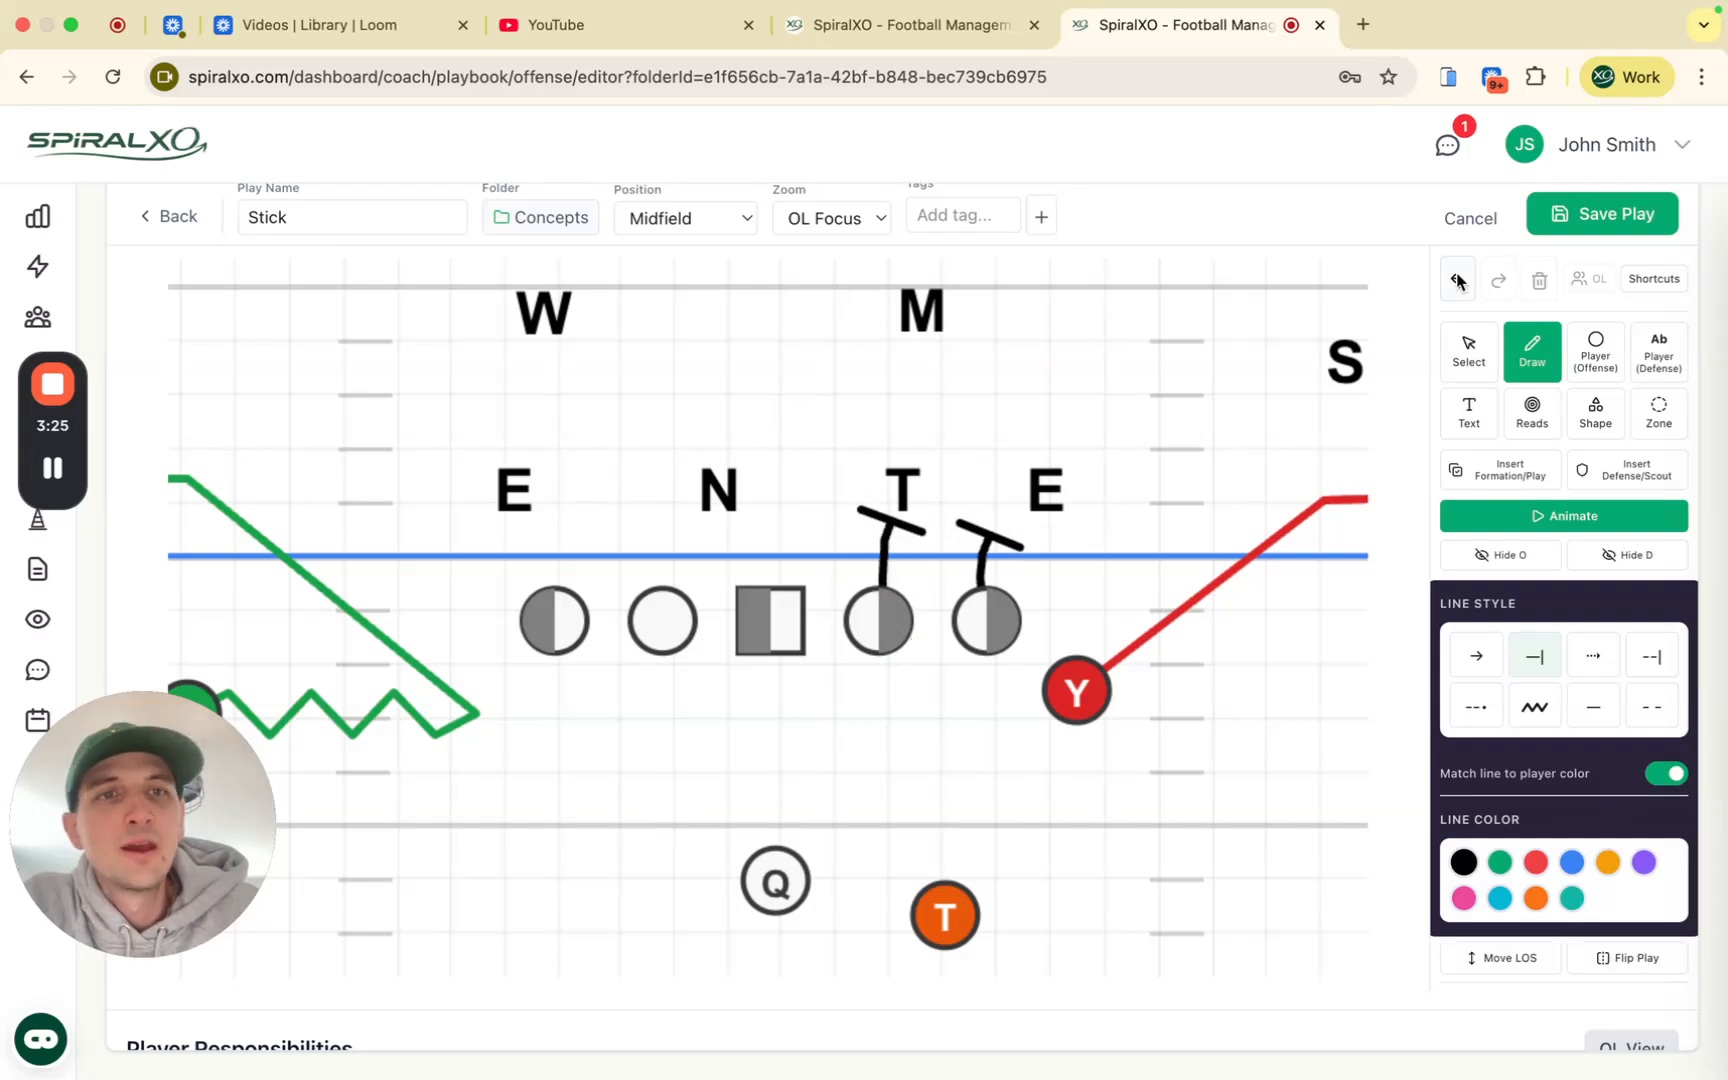
key(ctrl+z)
key(ctrl+z)
Step: Try blocks from the right tackle onto E and the guard to T, then undo them
click(999, 612)
drag(999, 612, 1035, 518)
key(Escape)
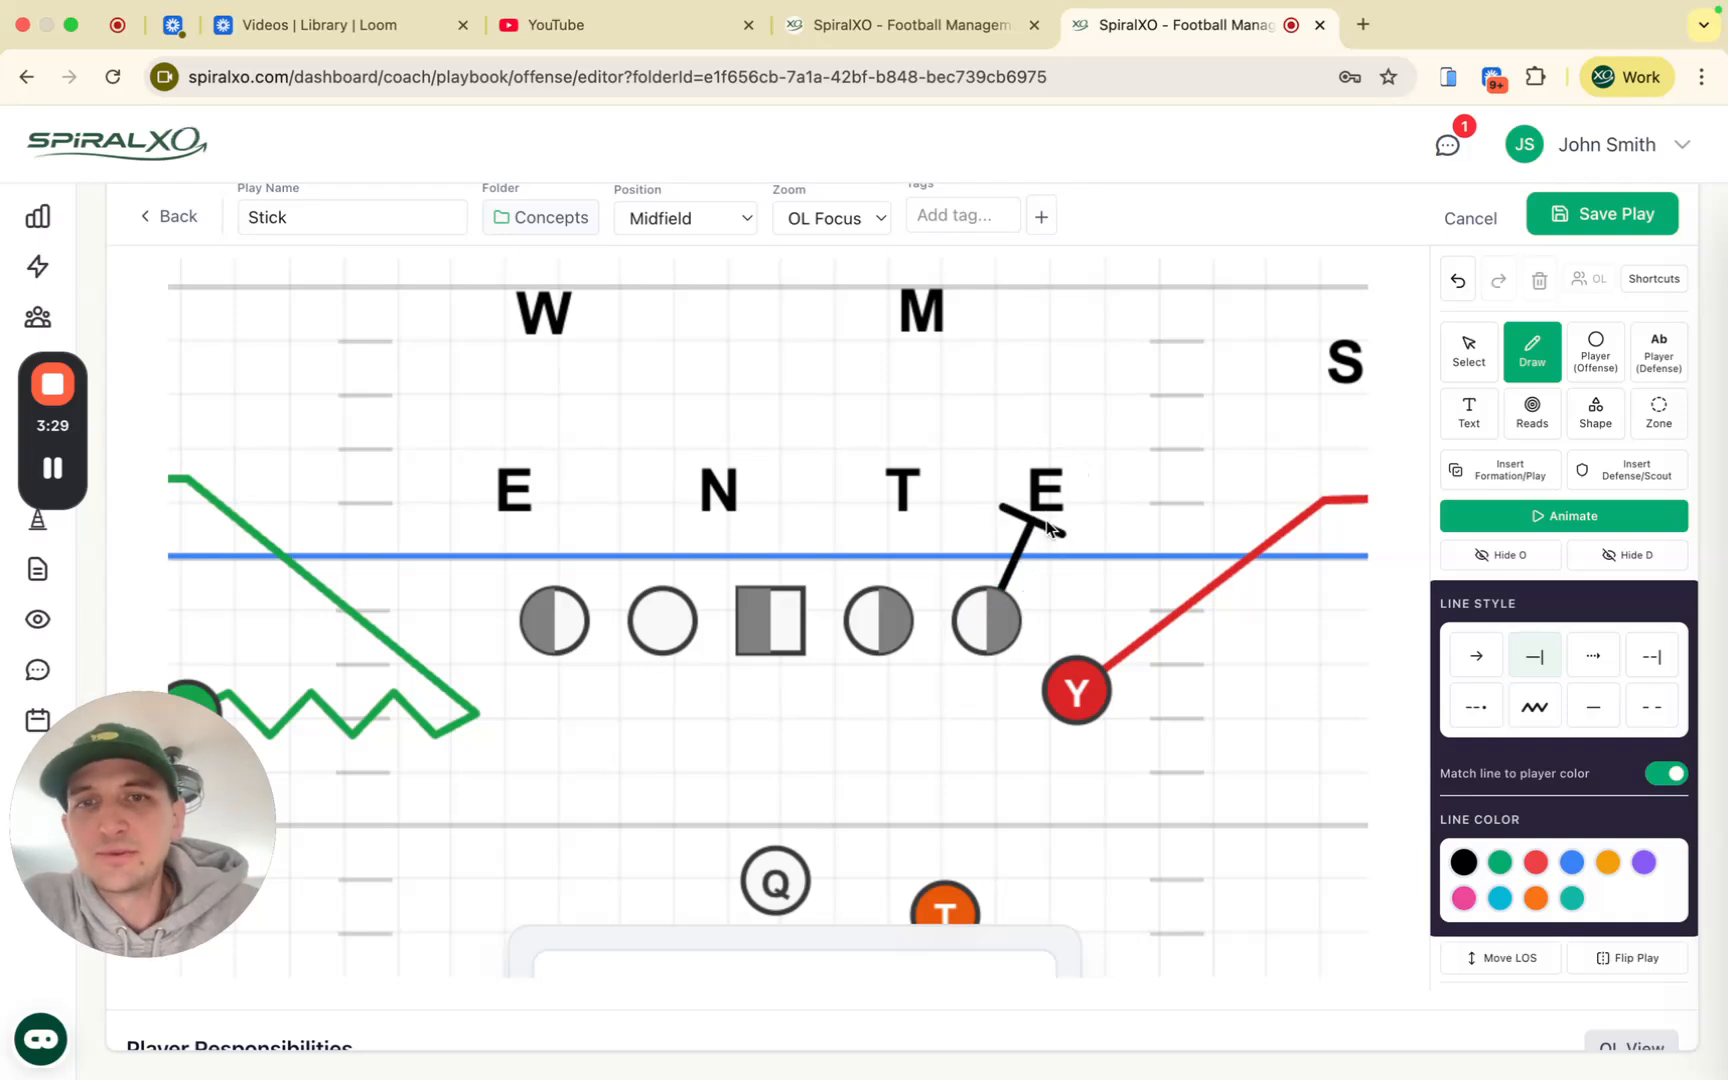
click(861, 608)
drag(861, 608, 811, 527)
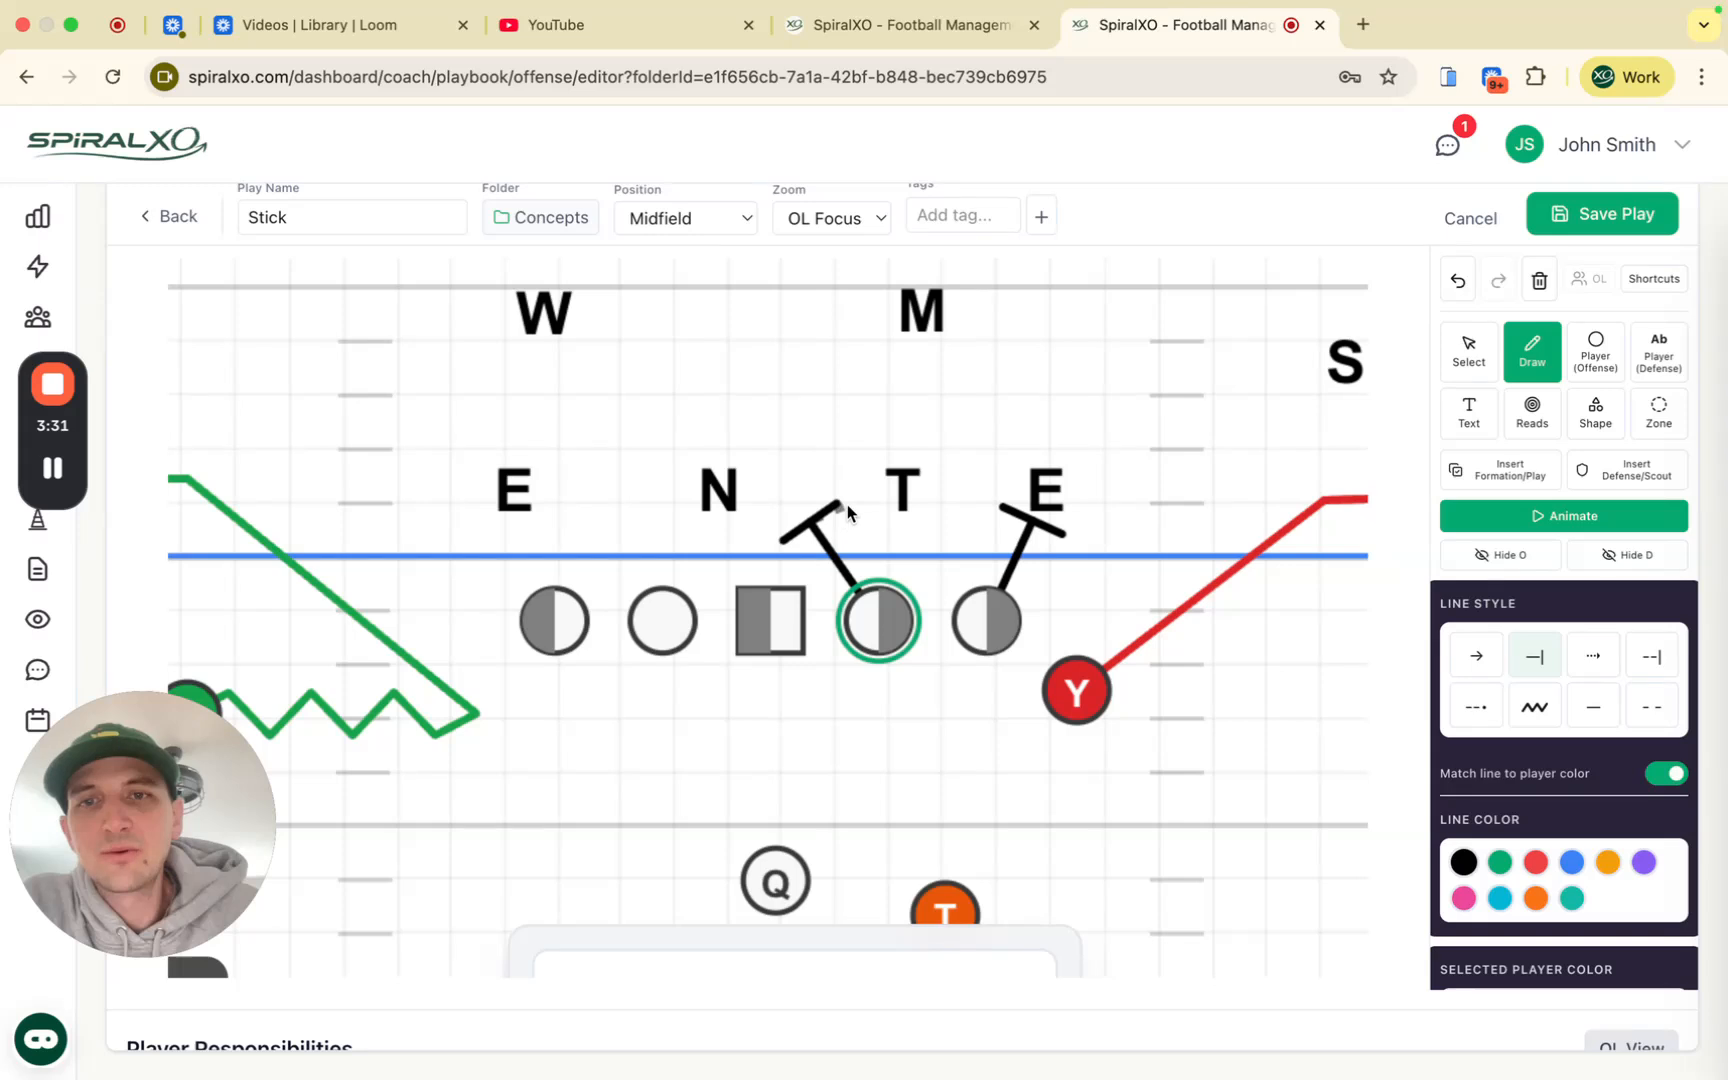
double_click(873, 499)
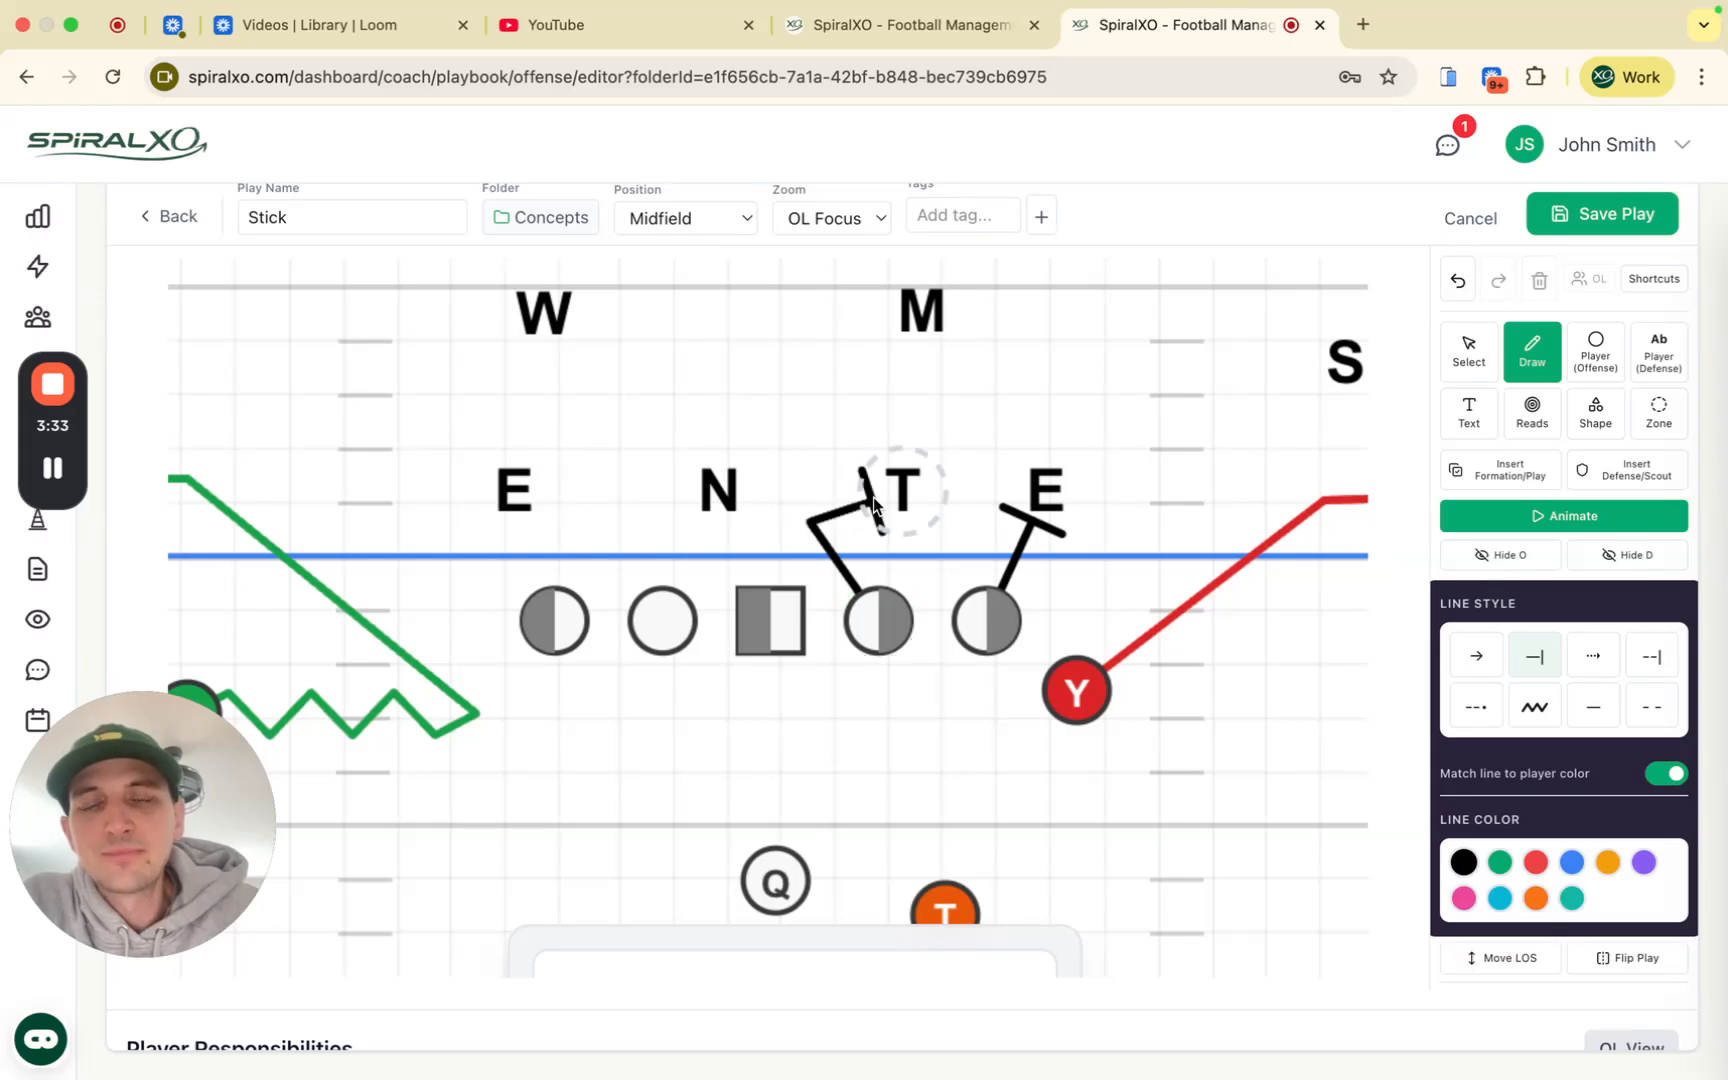
click(1461, 285)
click(1461, 285)
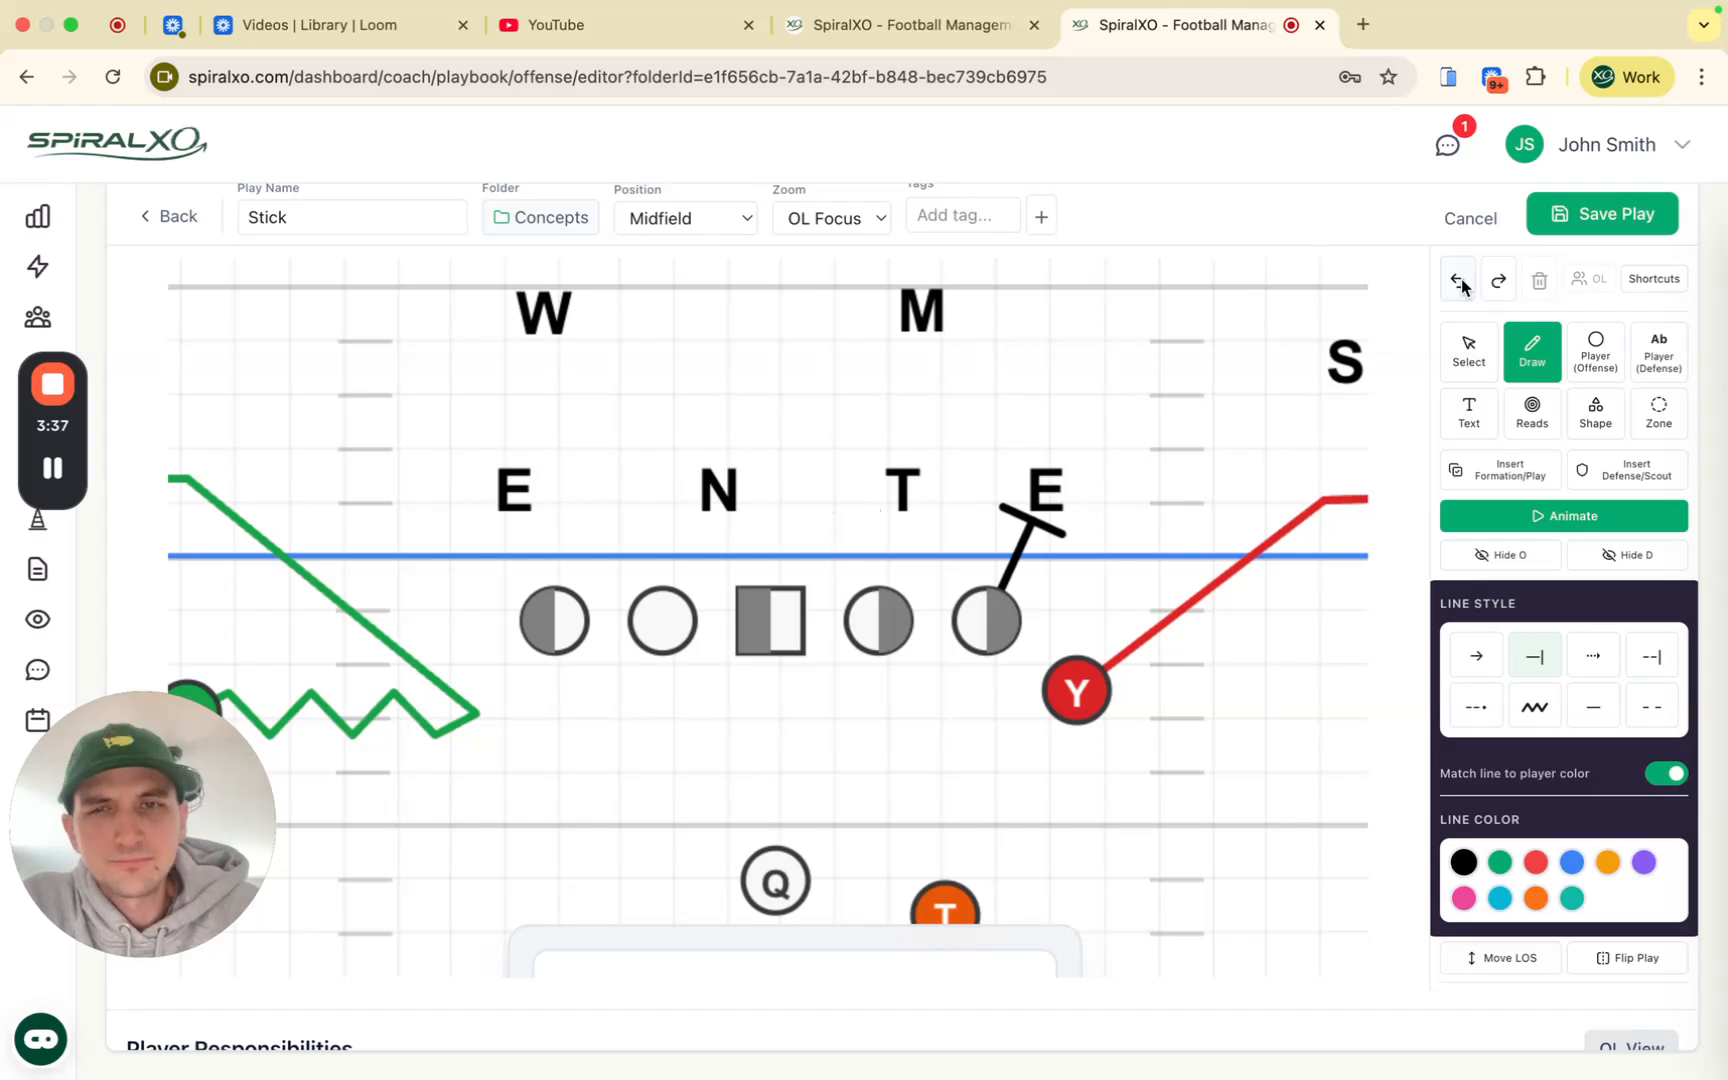
click(1461, 285)
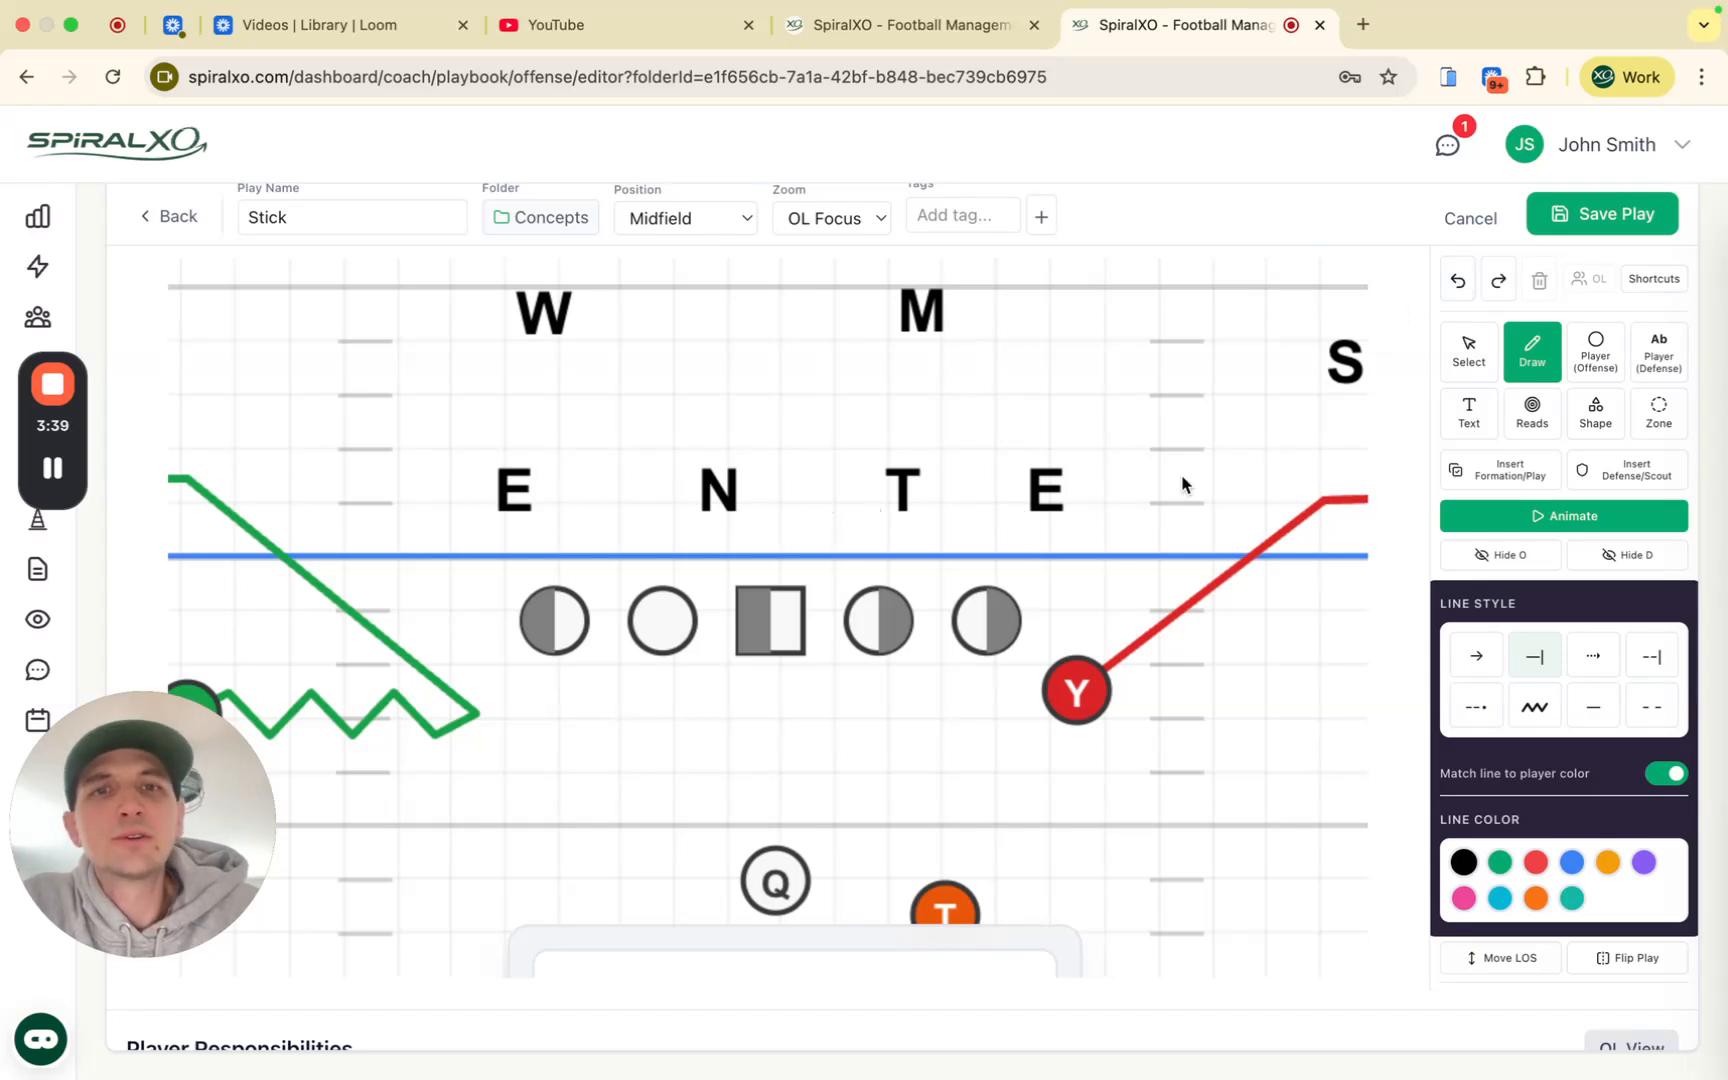
Step: Draw block lines from the right tackle and right guard up to the T
drag(990, 601, 920, 515)
click(897, 633)
click(902, 493)
key(Escape)
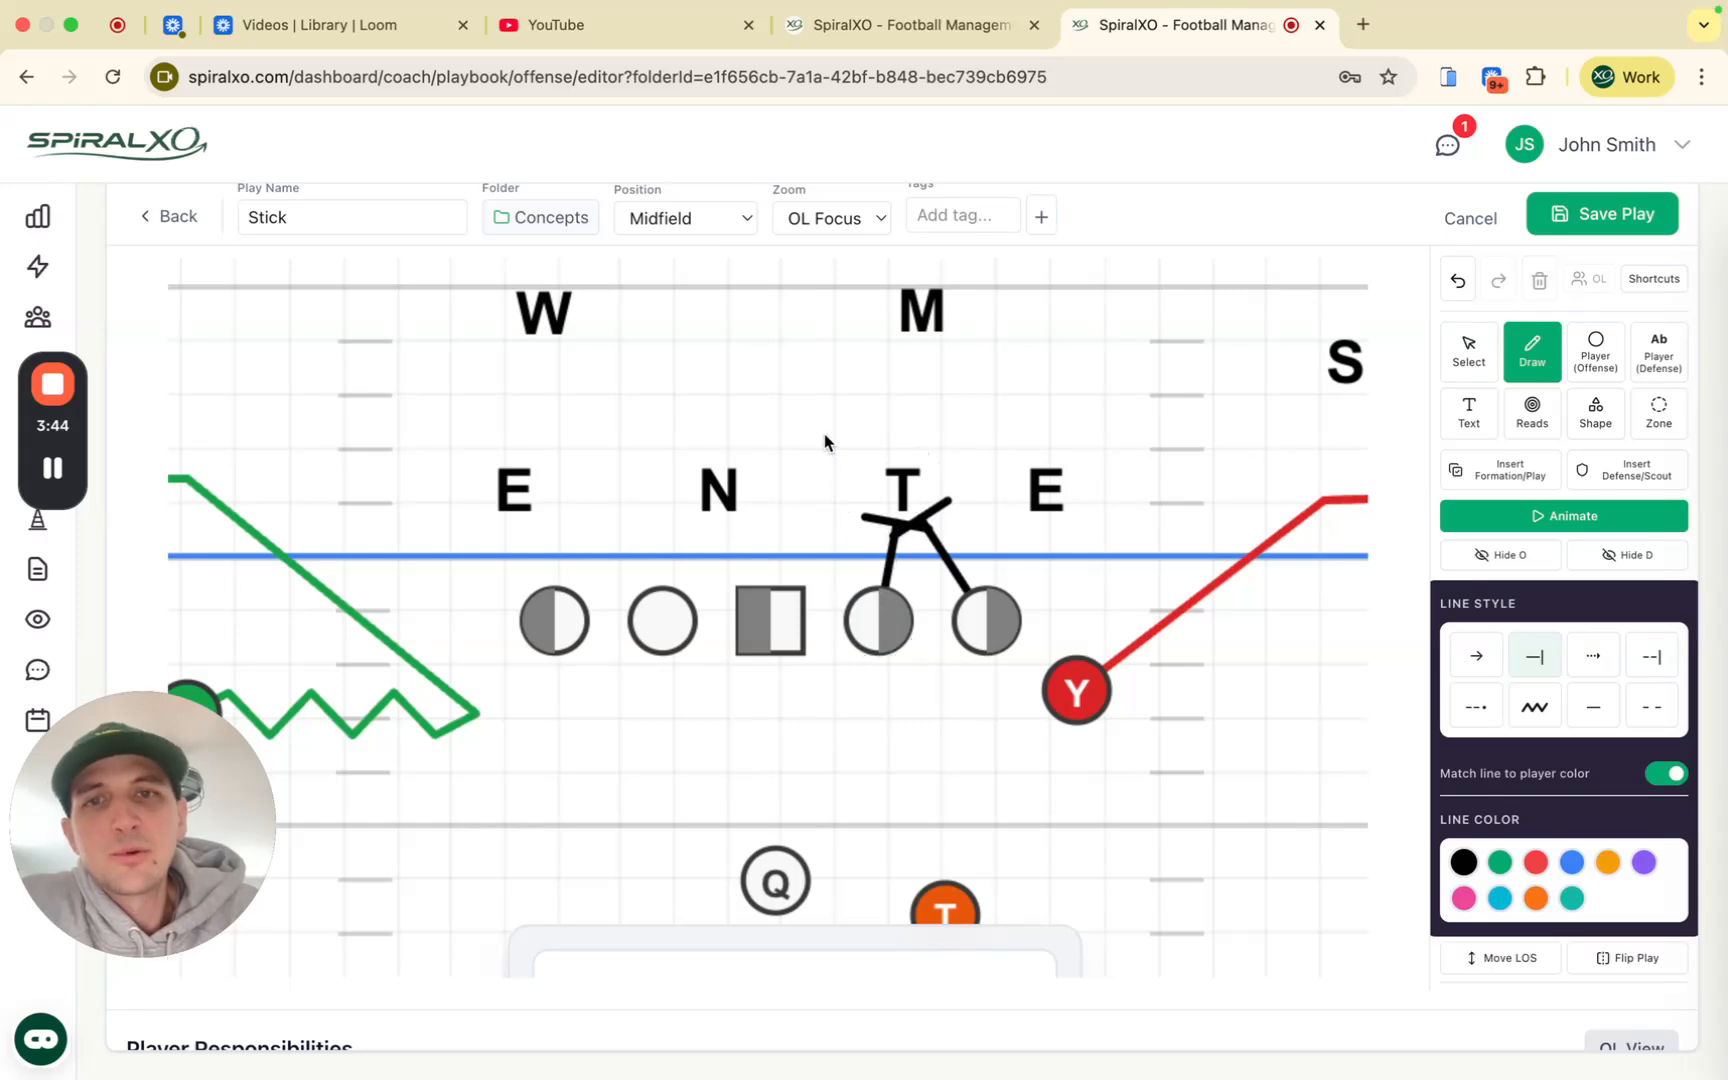
click(1461, 283)
click(1461, 283)
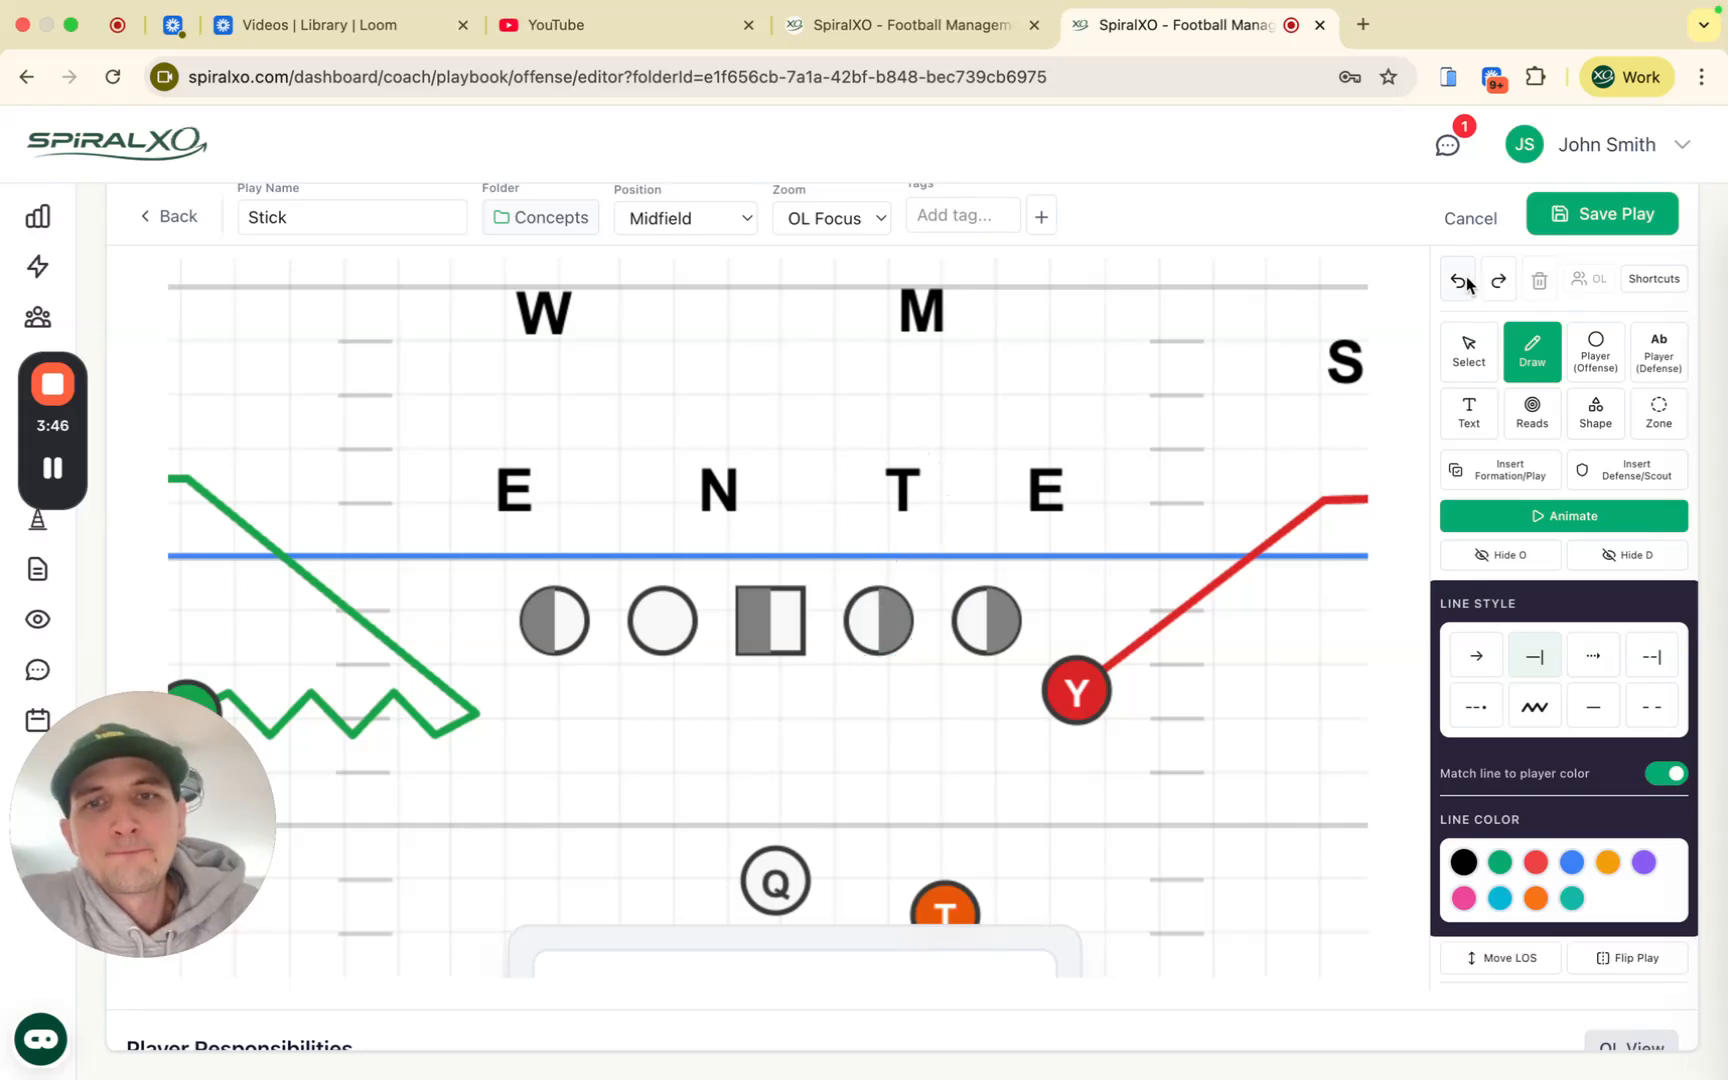
click(1000, 637)
click(915, 517)
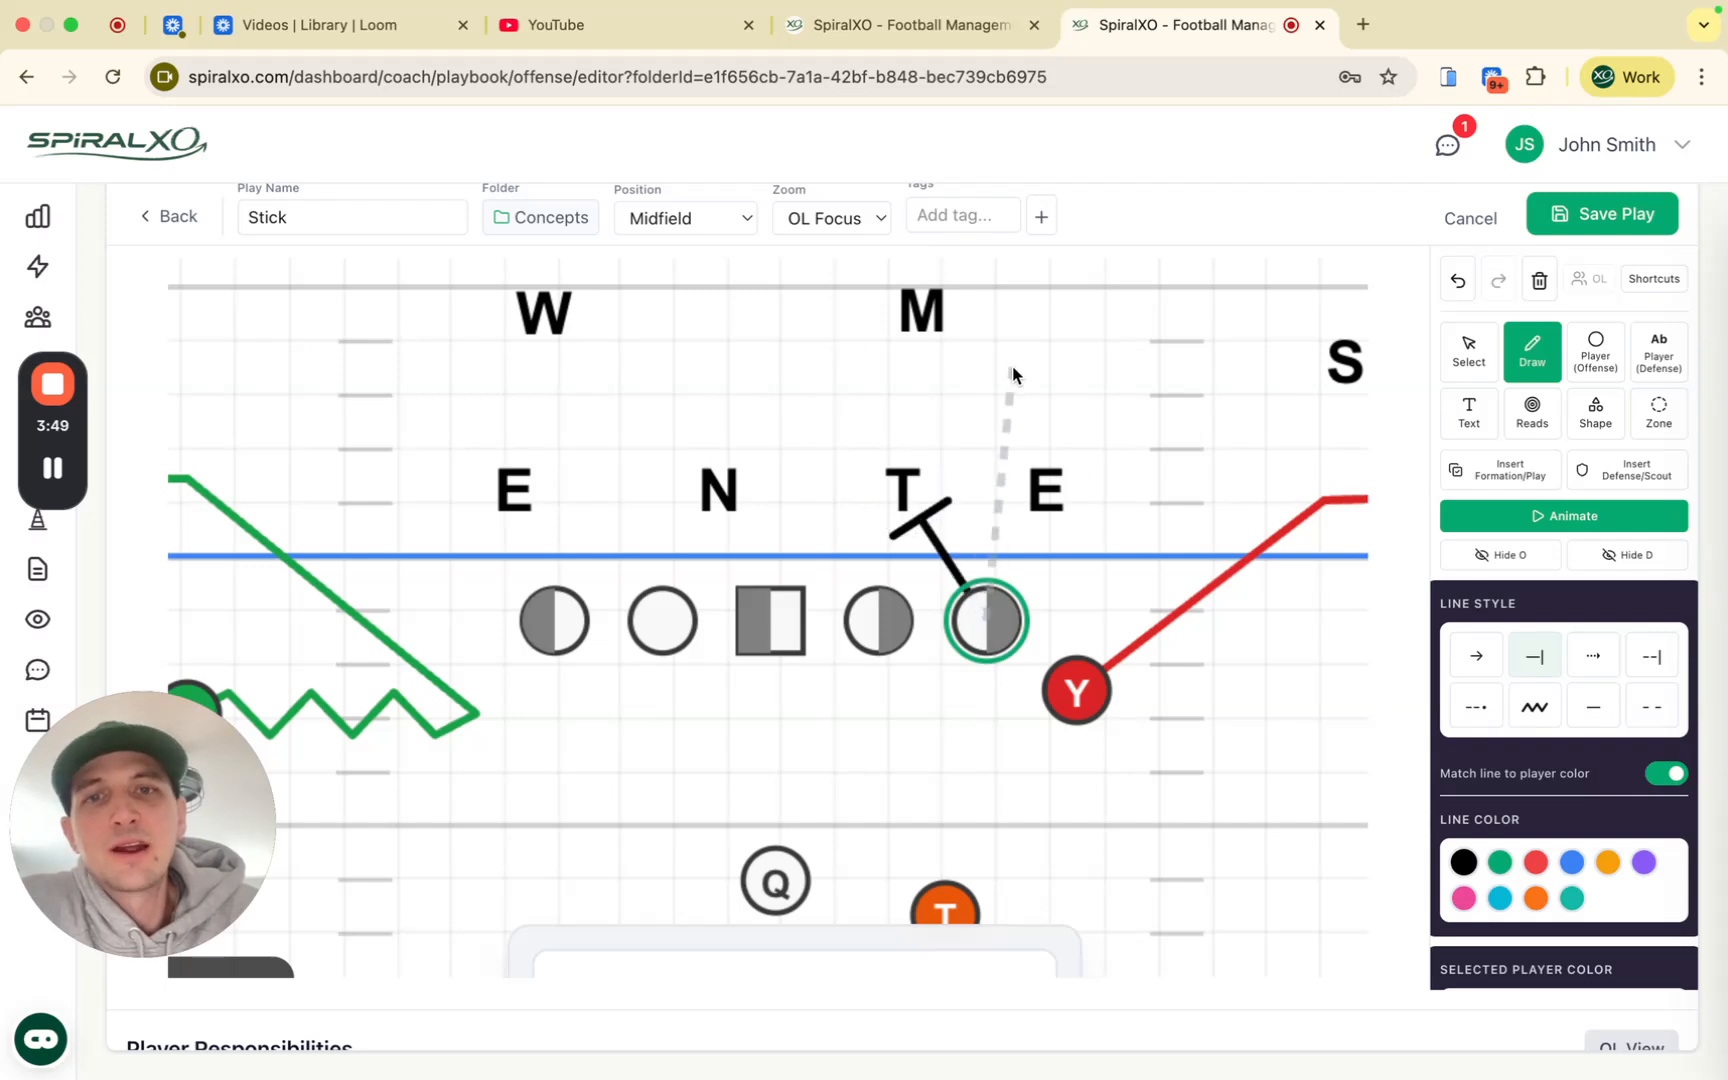
click(876, 633)
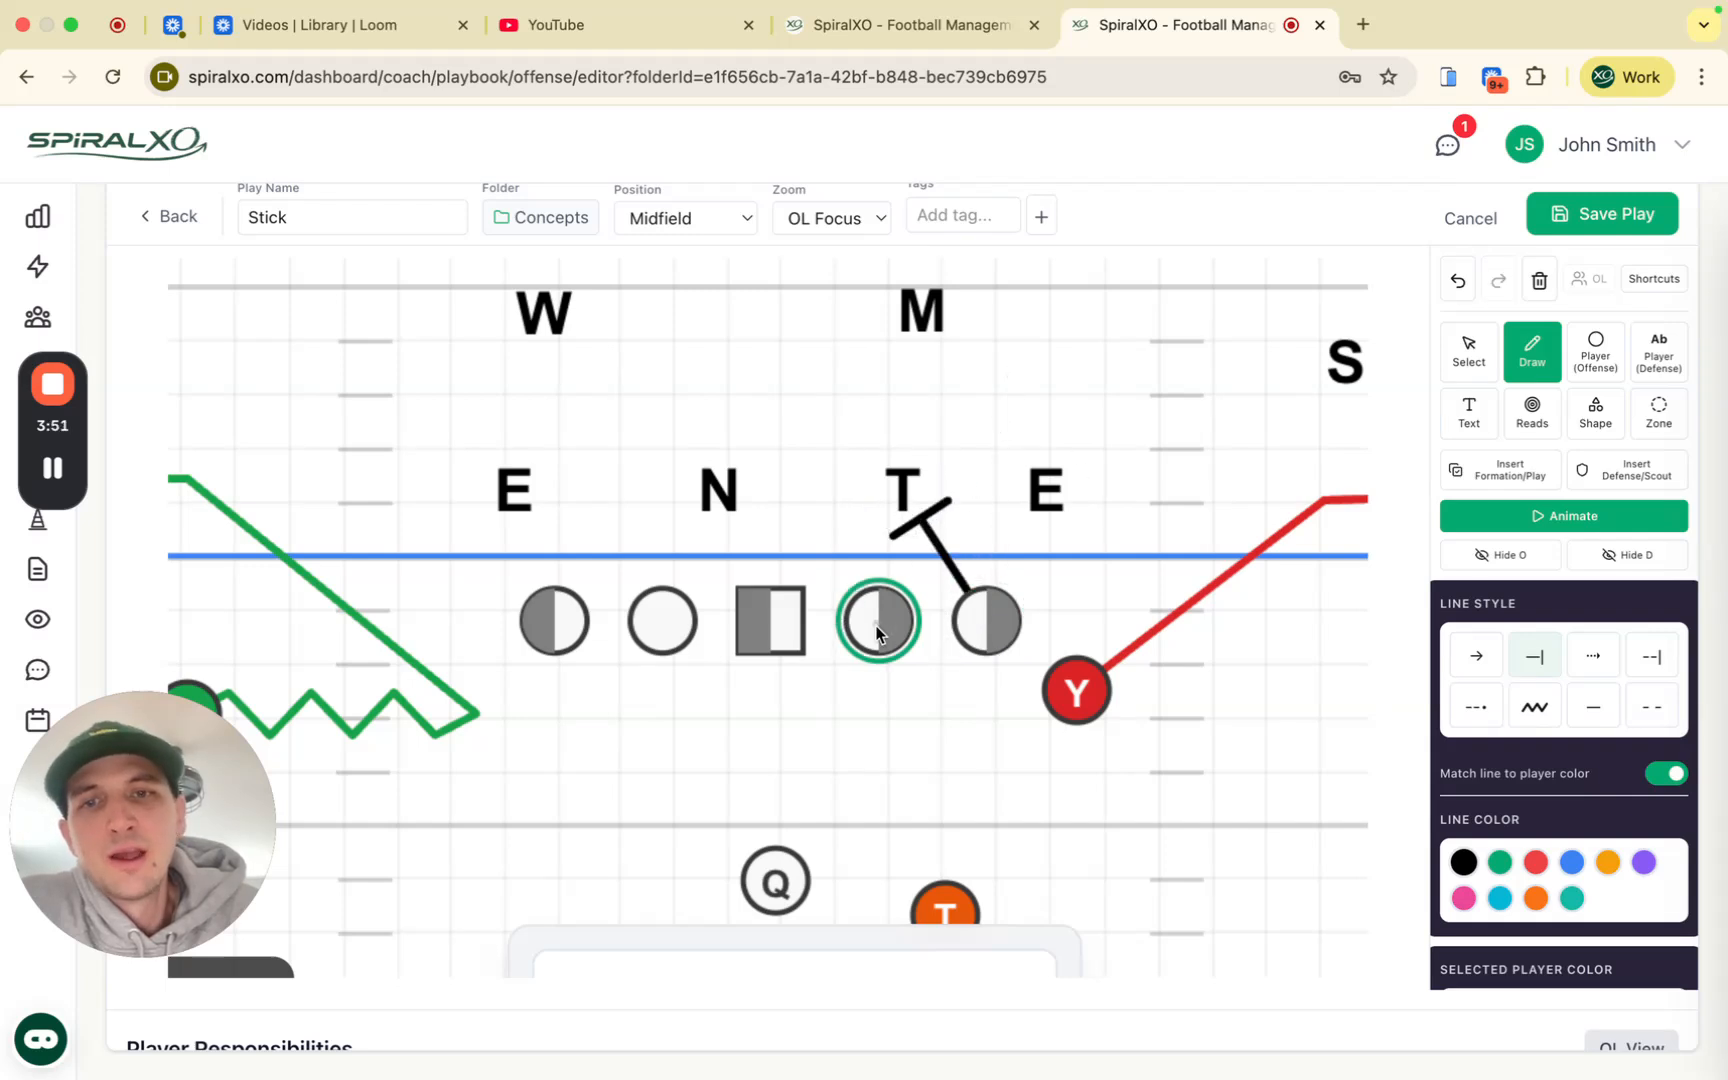
click(903, 490)
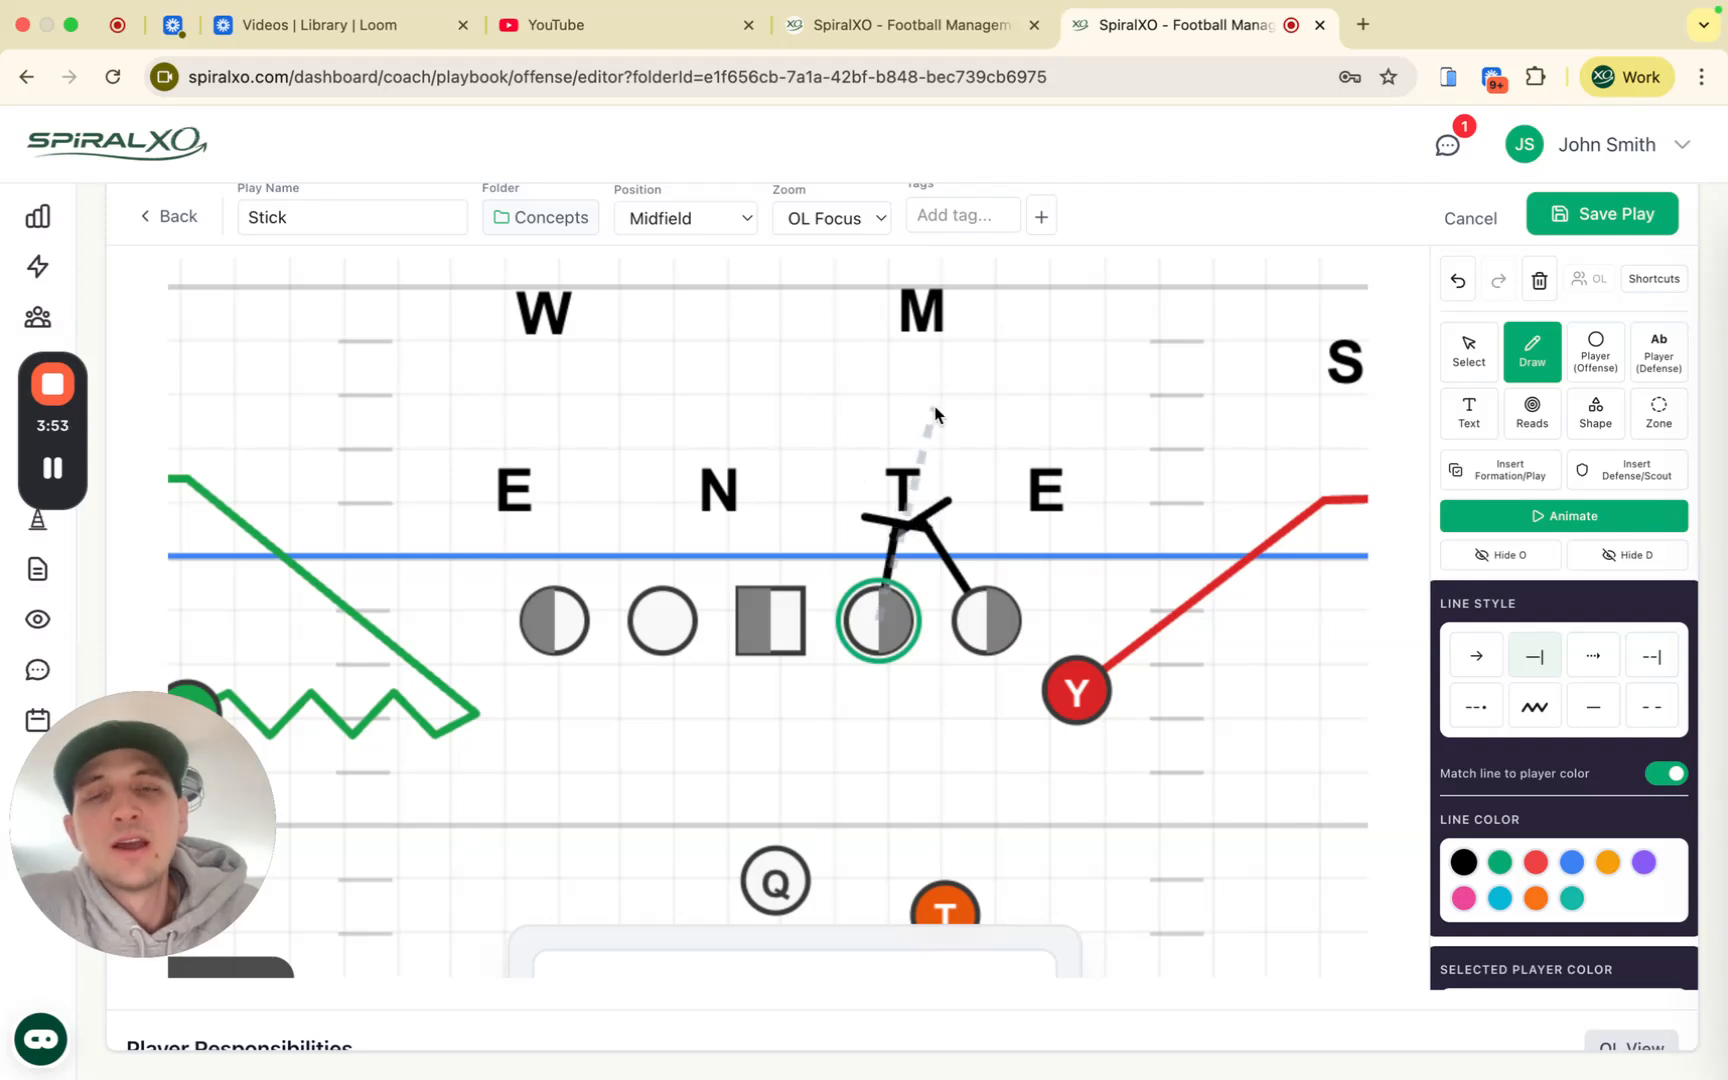
Step: Draw a dashed line from the T up to M
click(901, 484)
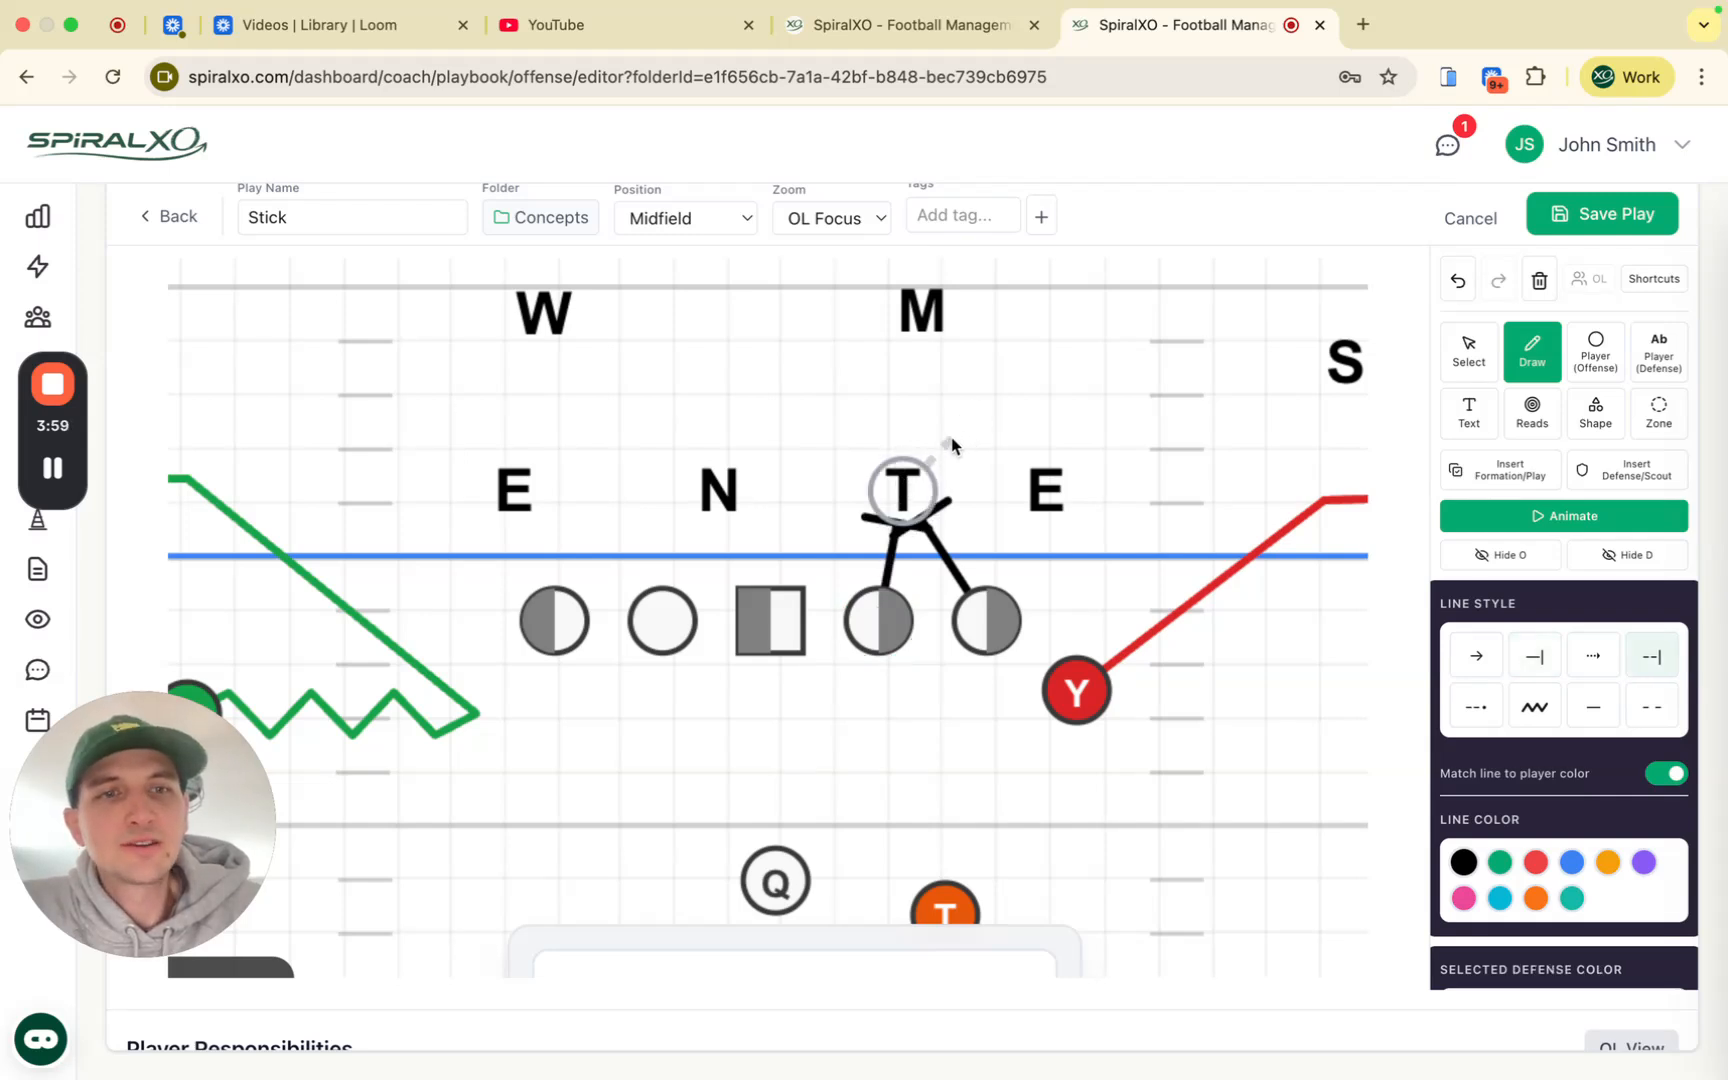
drag(922, 462, 912, 333)
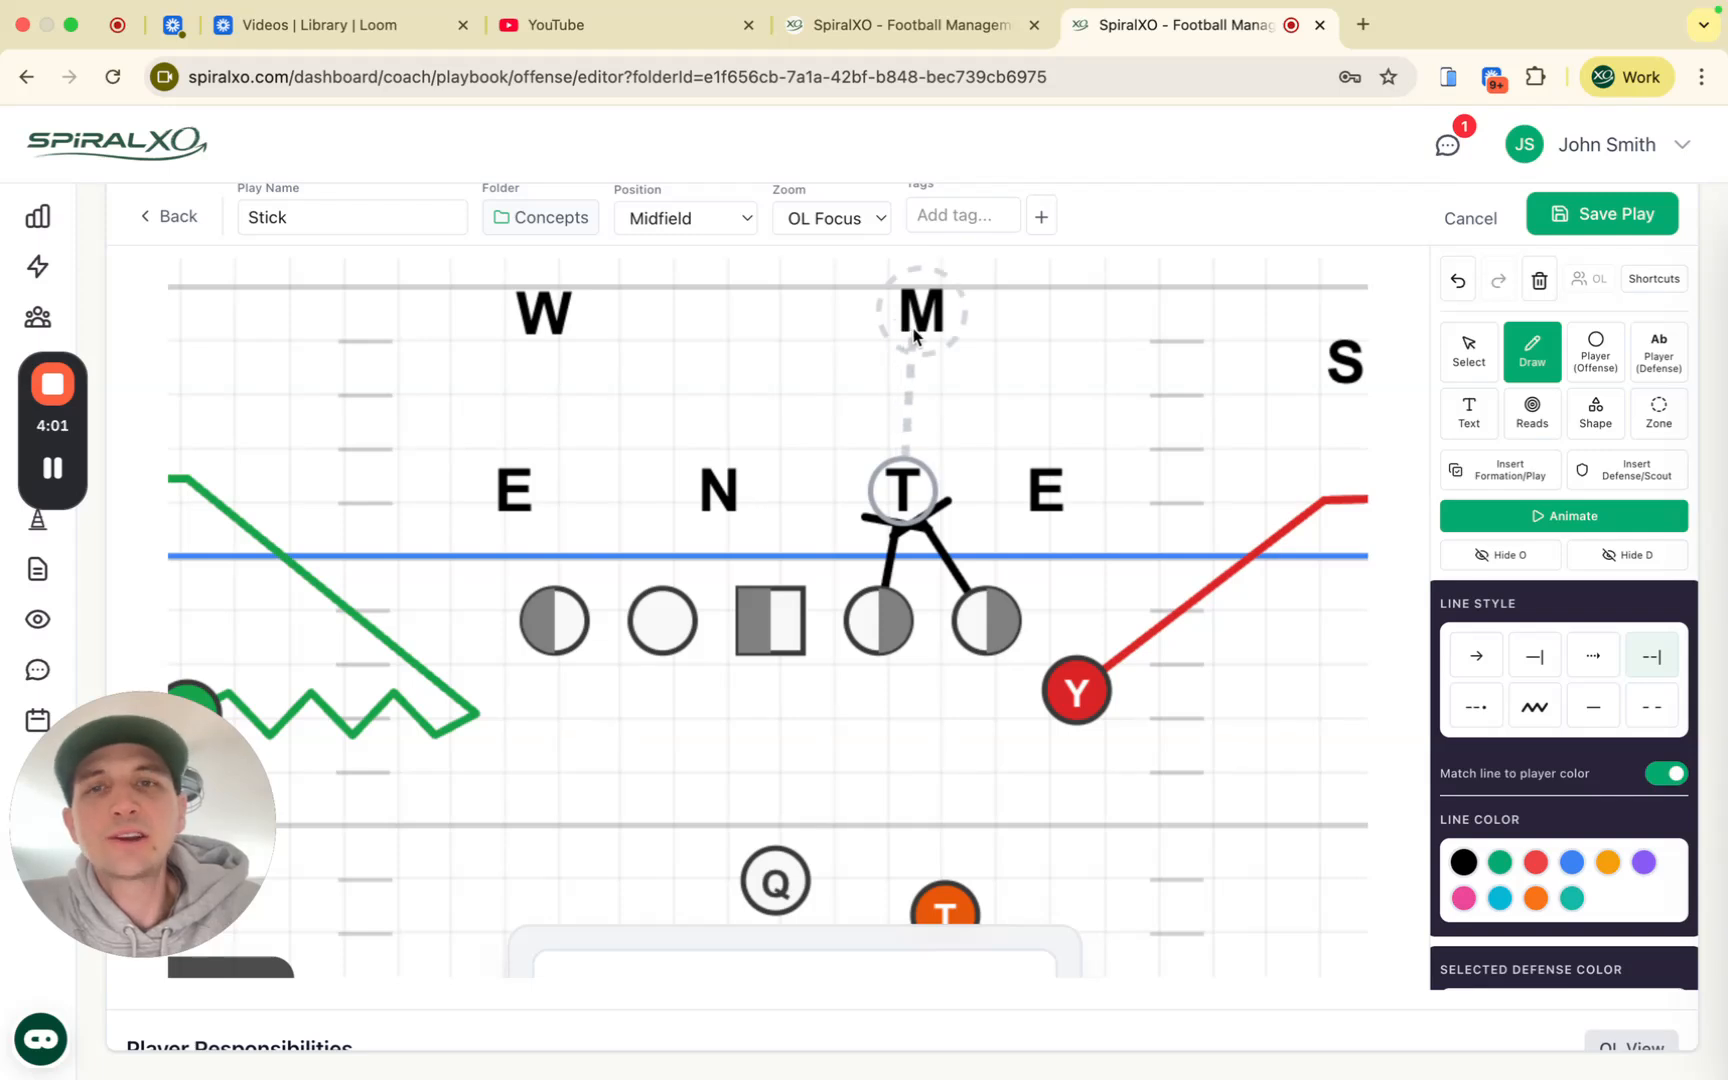
double_click(918, 343)
key(Escape)
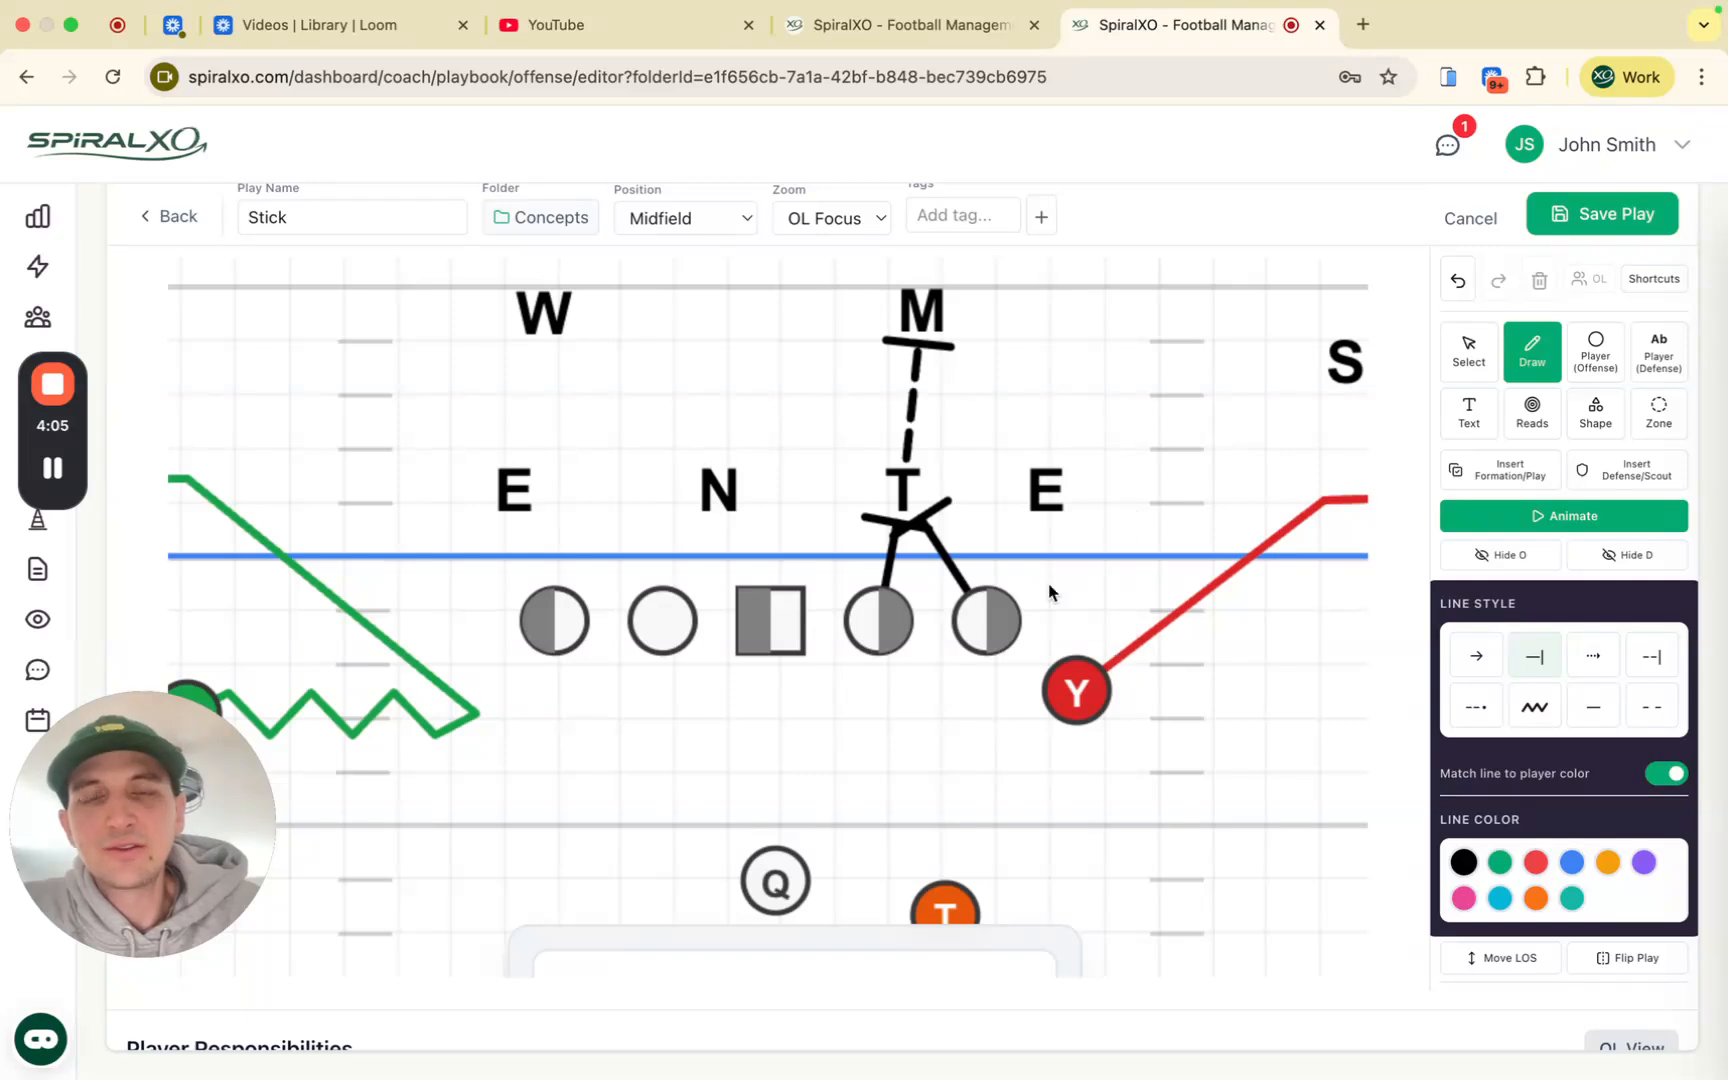
Step: Return to the Standard field view and draw the left guard's block on W and left tackle's on E
click(824, 217)
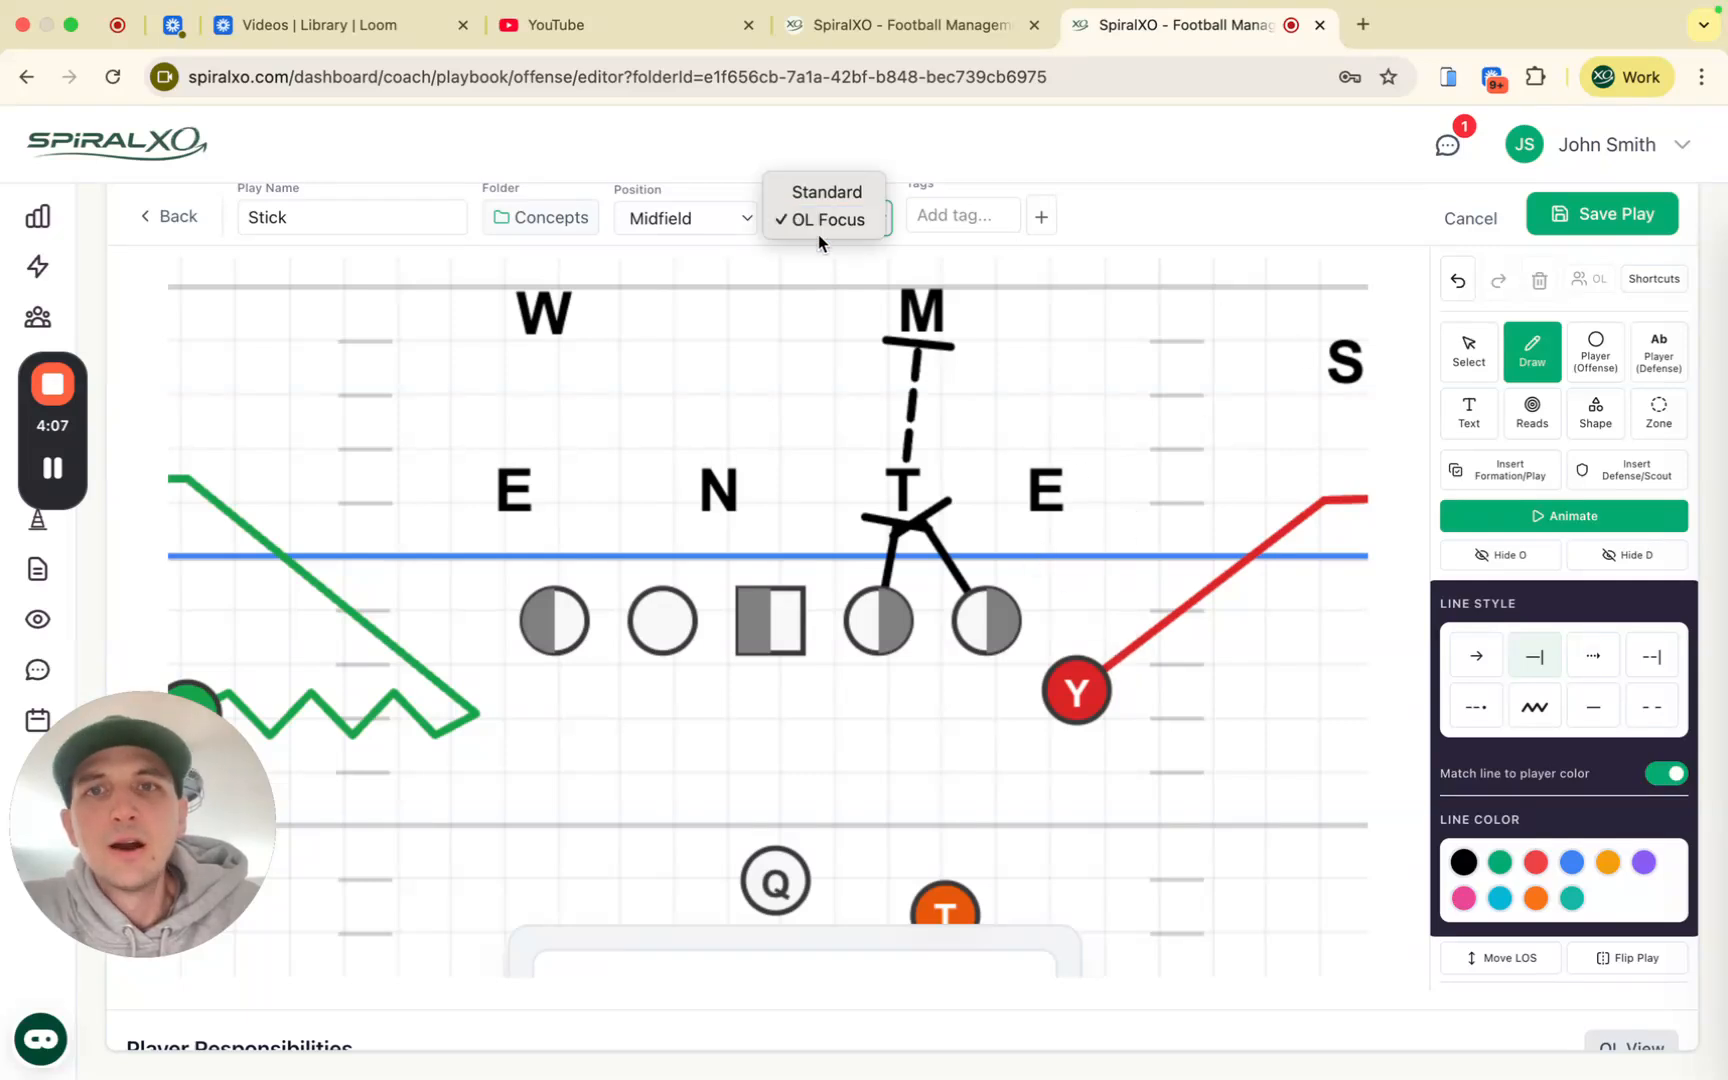
click(828, 184)
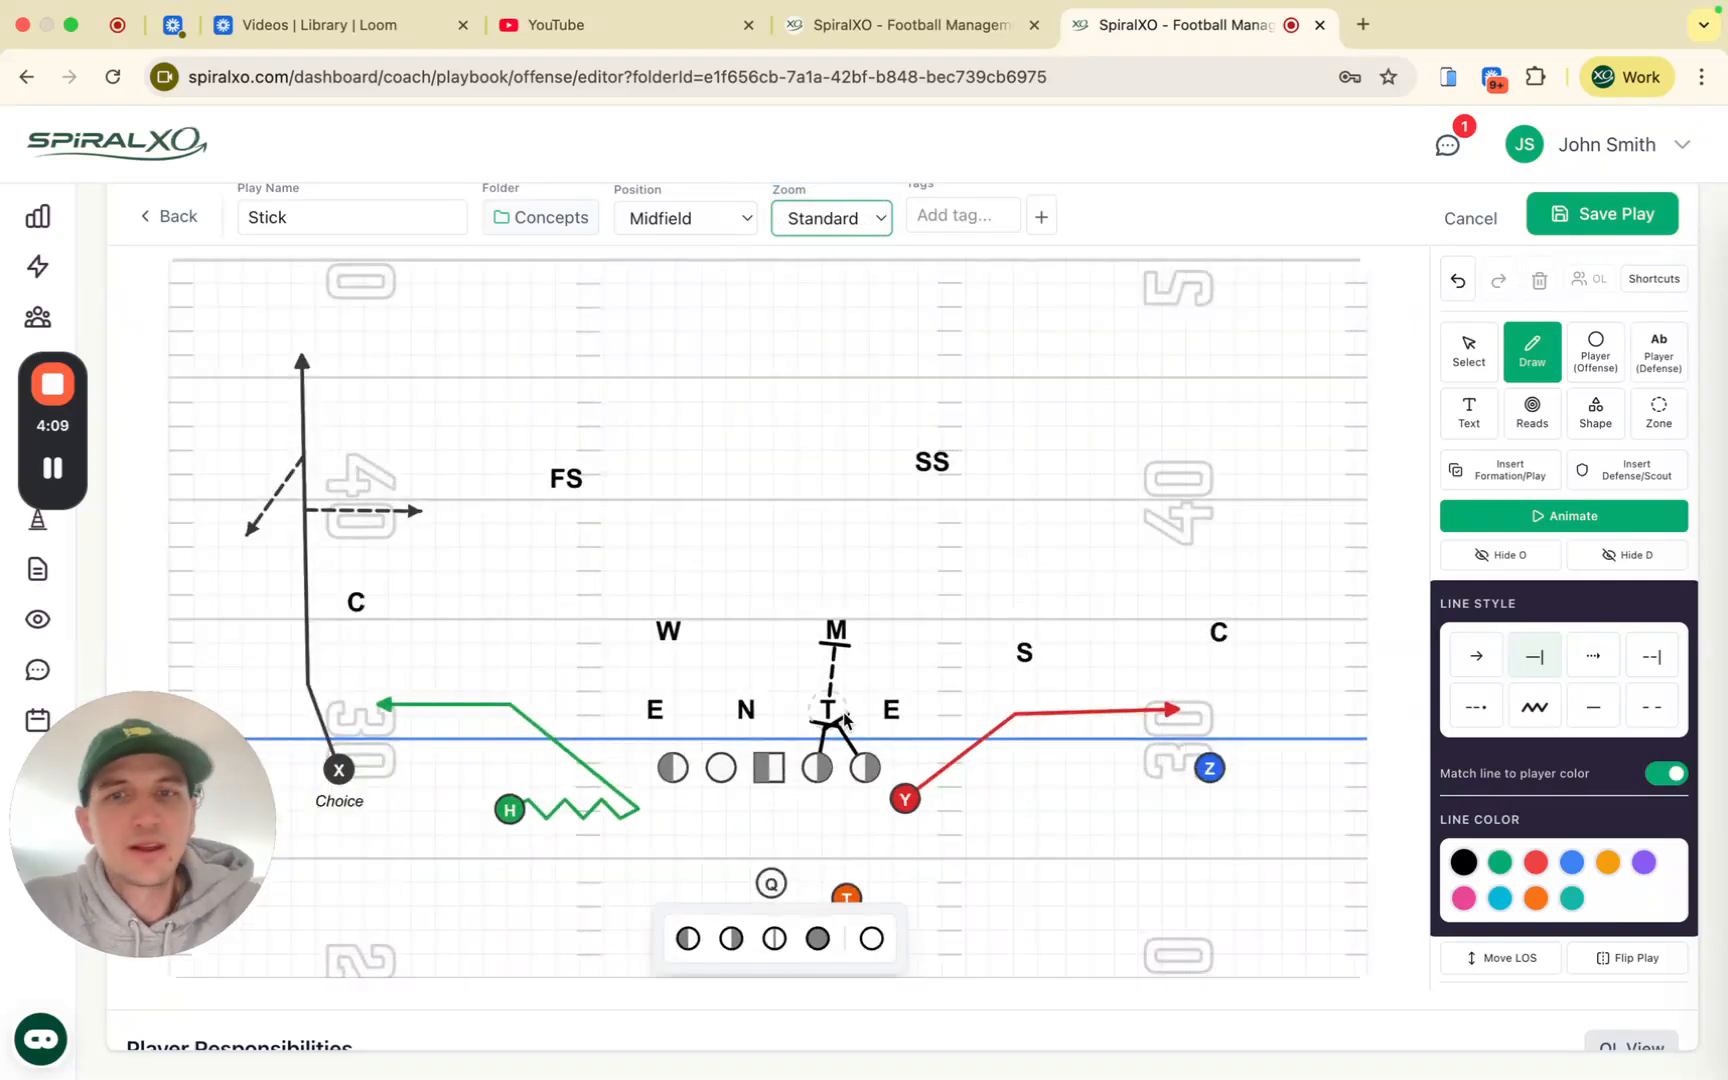
click(768, 778)
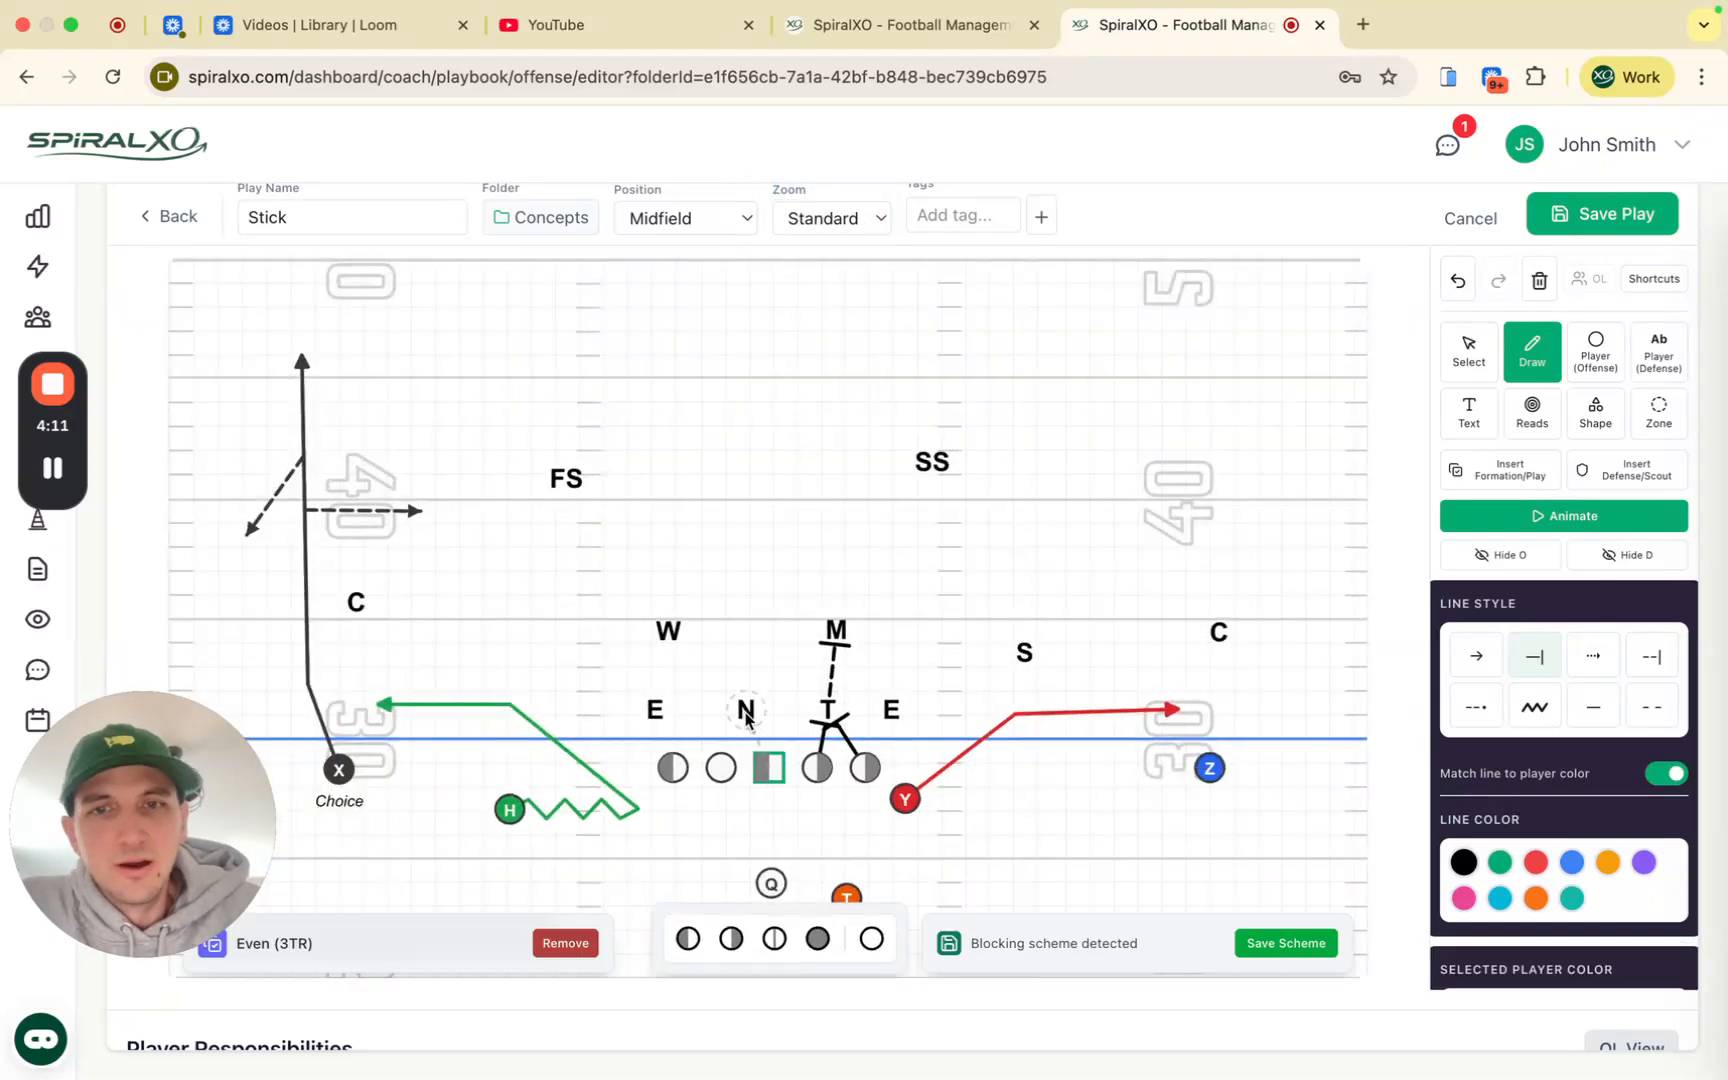
click(721, 768)
click(675, 640)
click(673, 768)
click(660, 722)
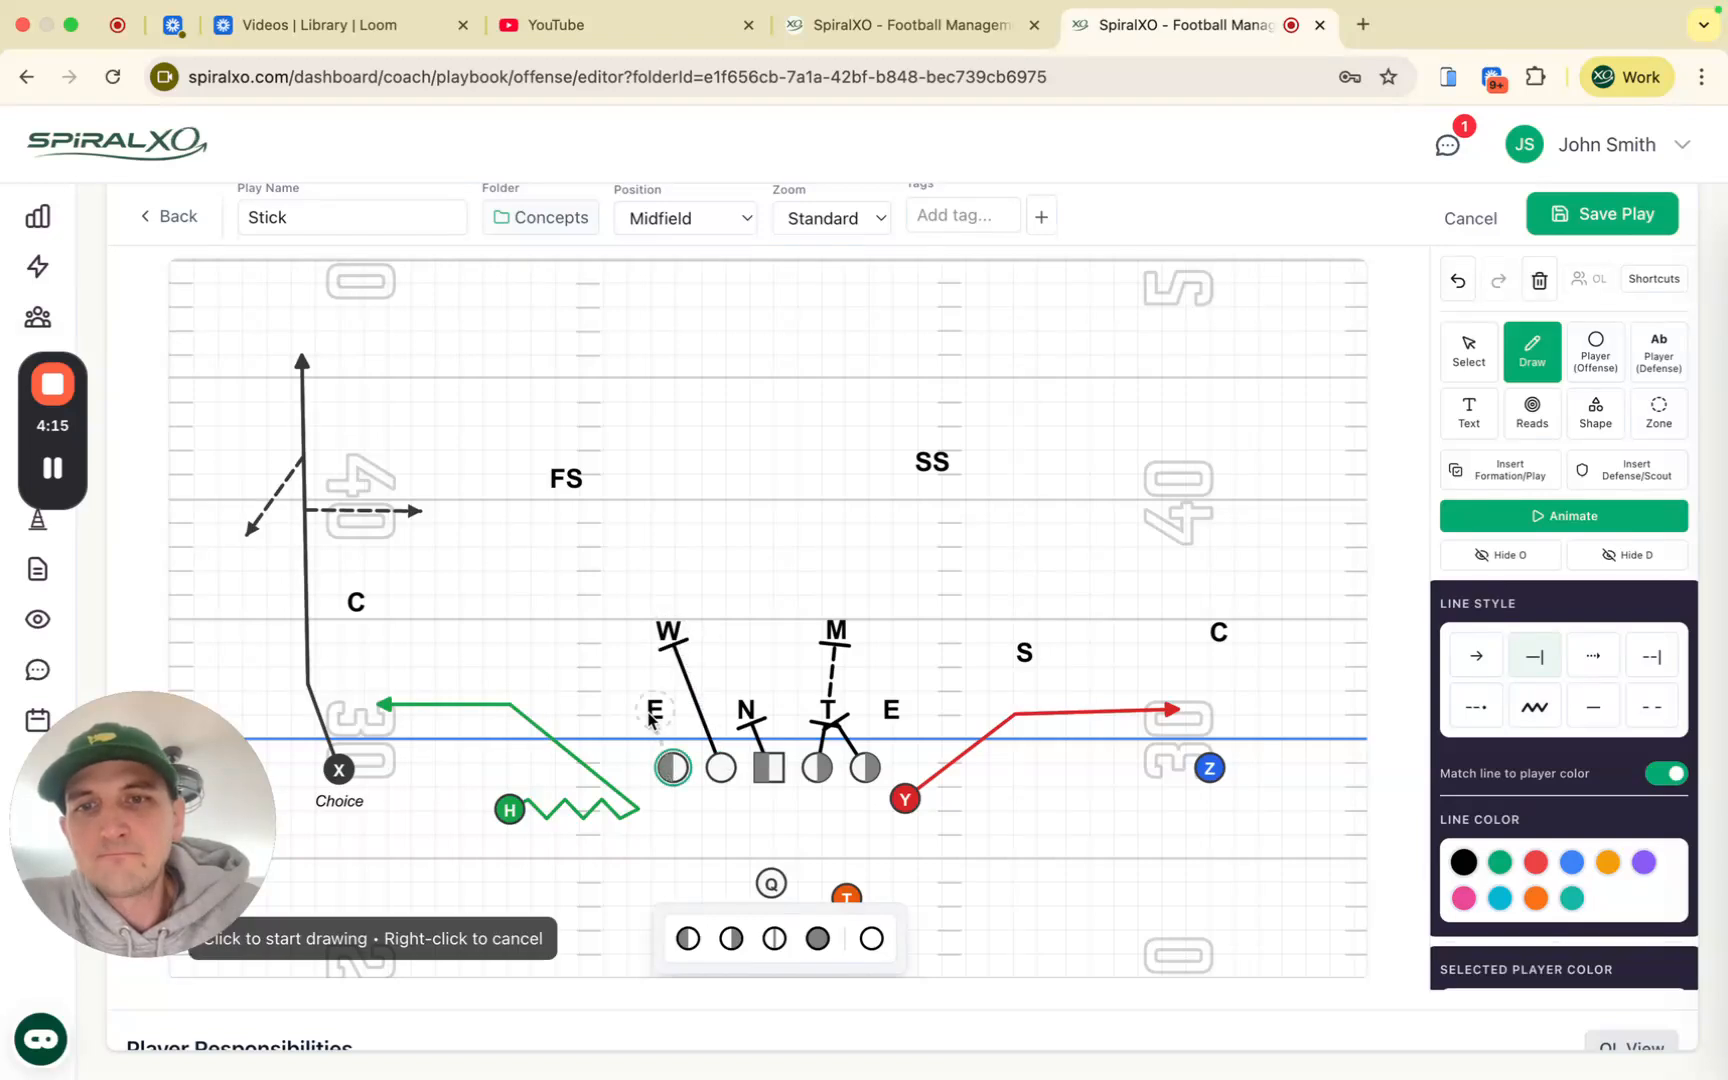
right_click(777, 610)
scroll(817, 636, down, 1)
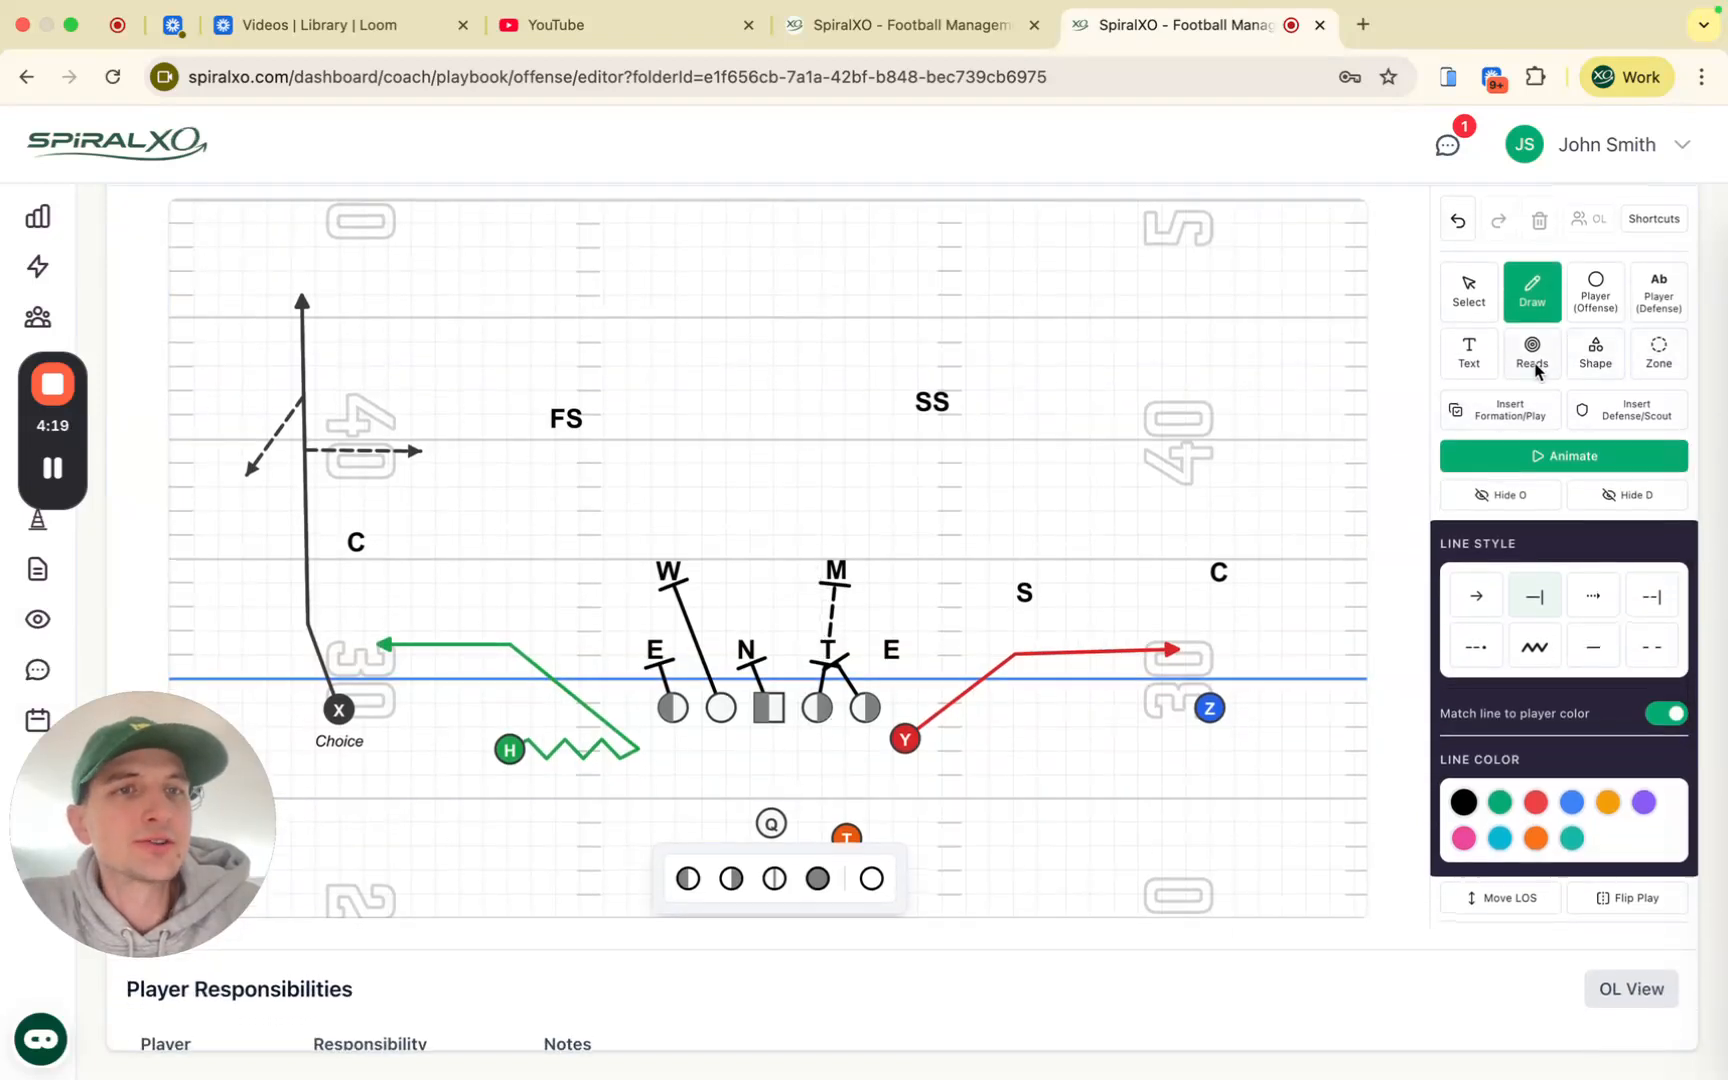
click(1597, 366)
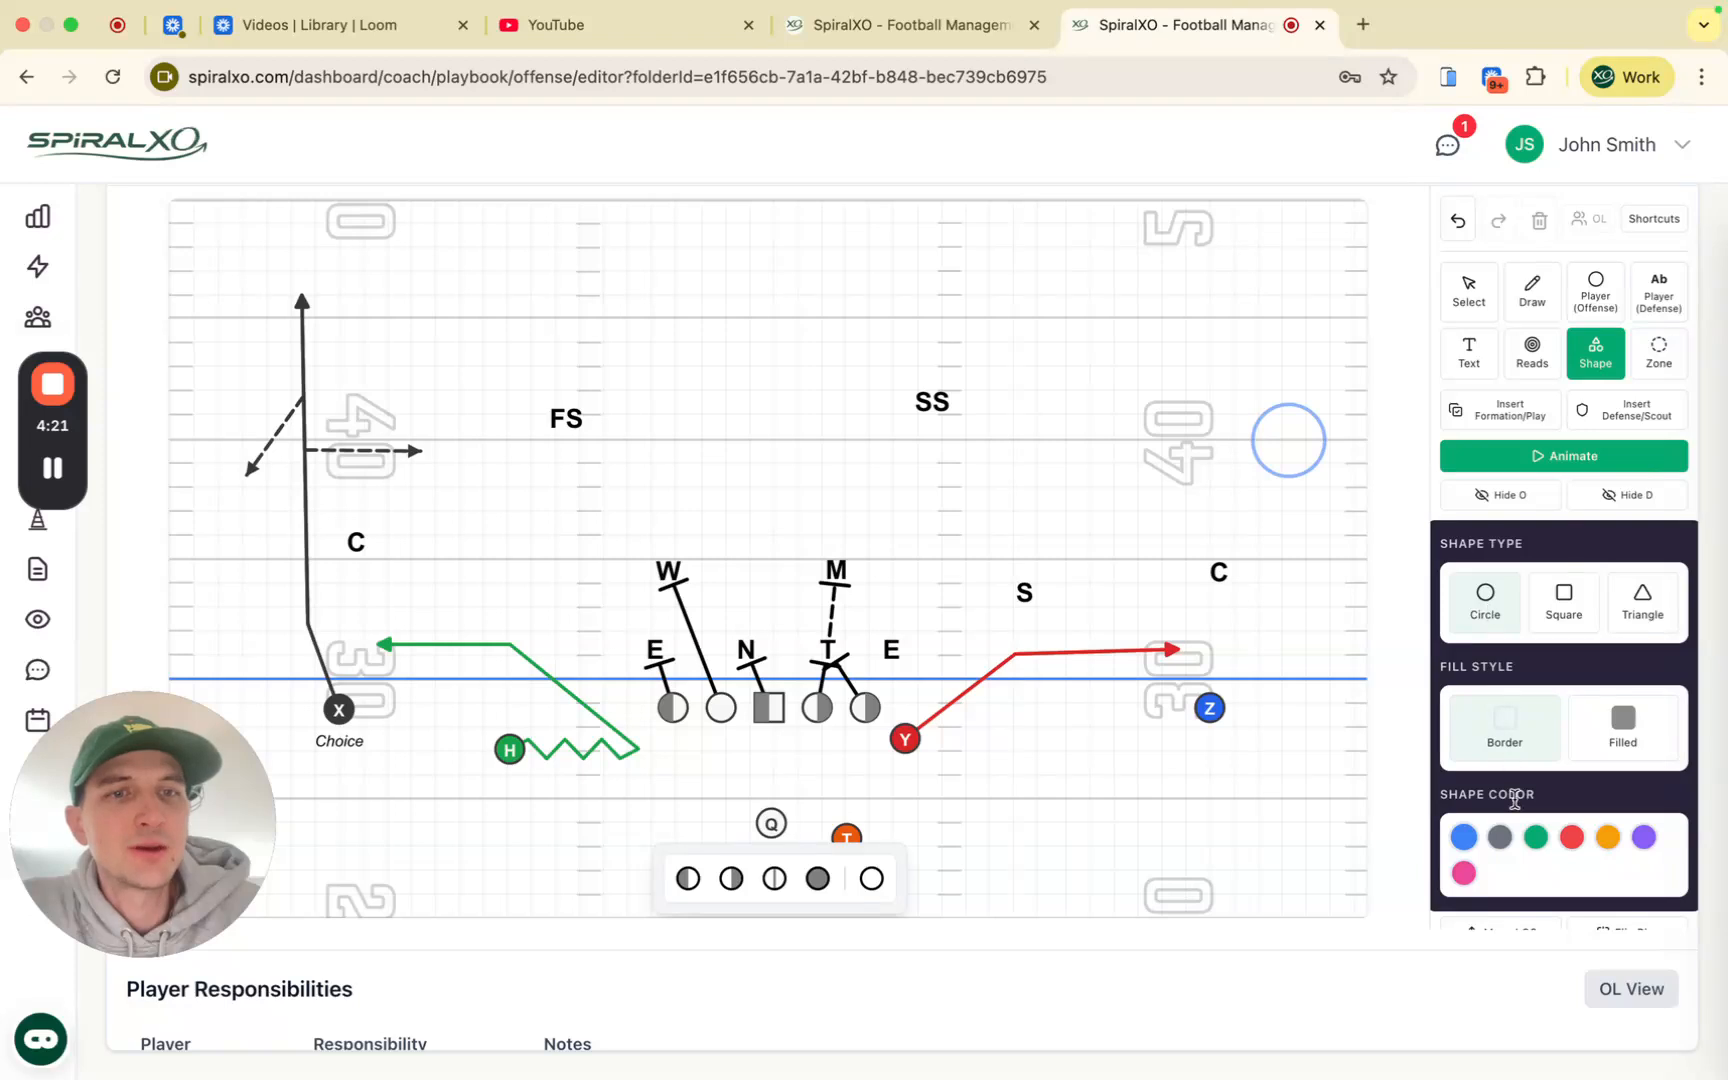
Step: Draw a red circle around the right-side E defender
click(1571, 848)
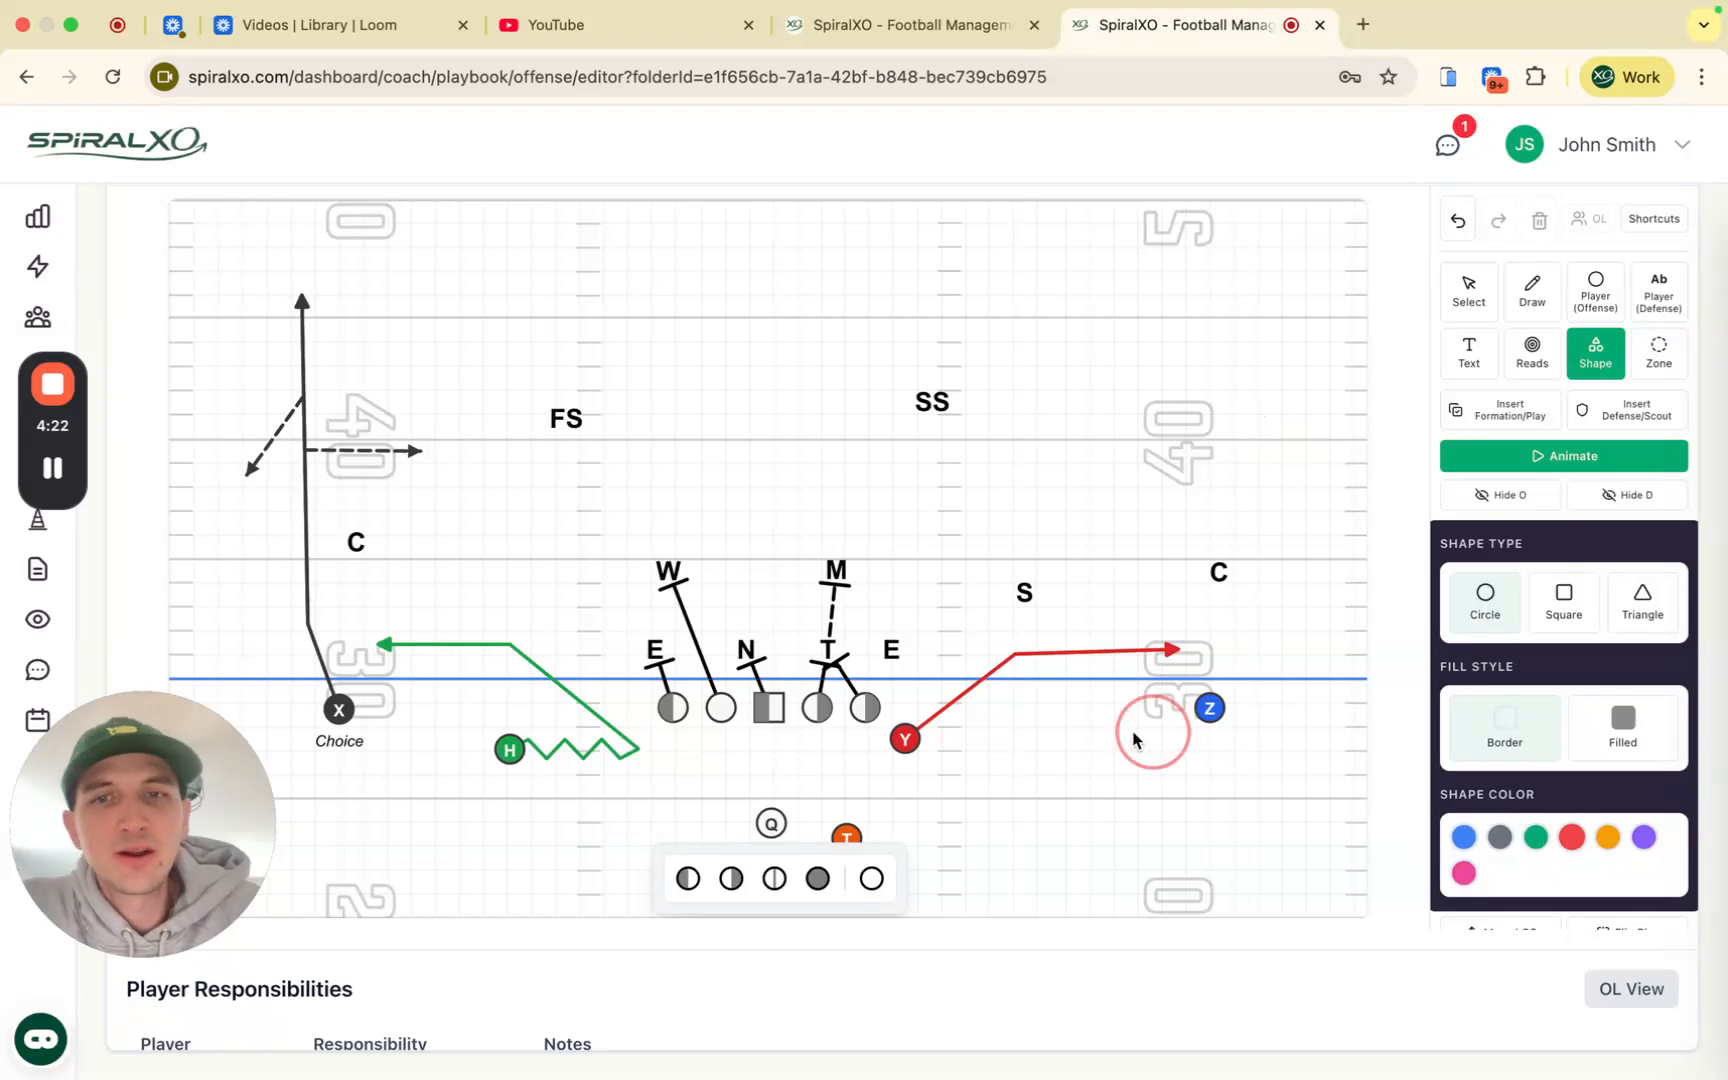
click(891, 651)
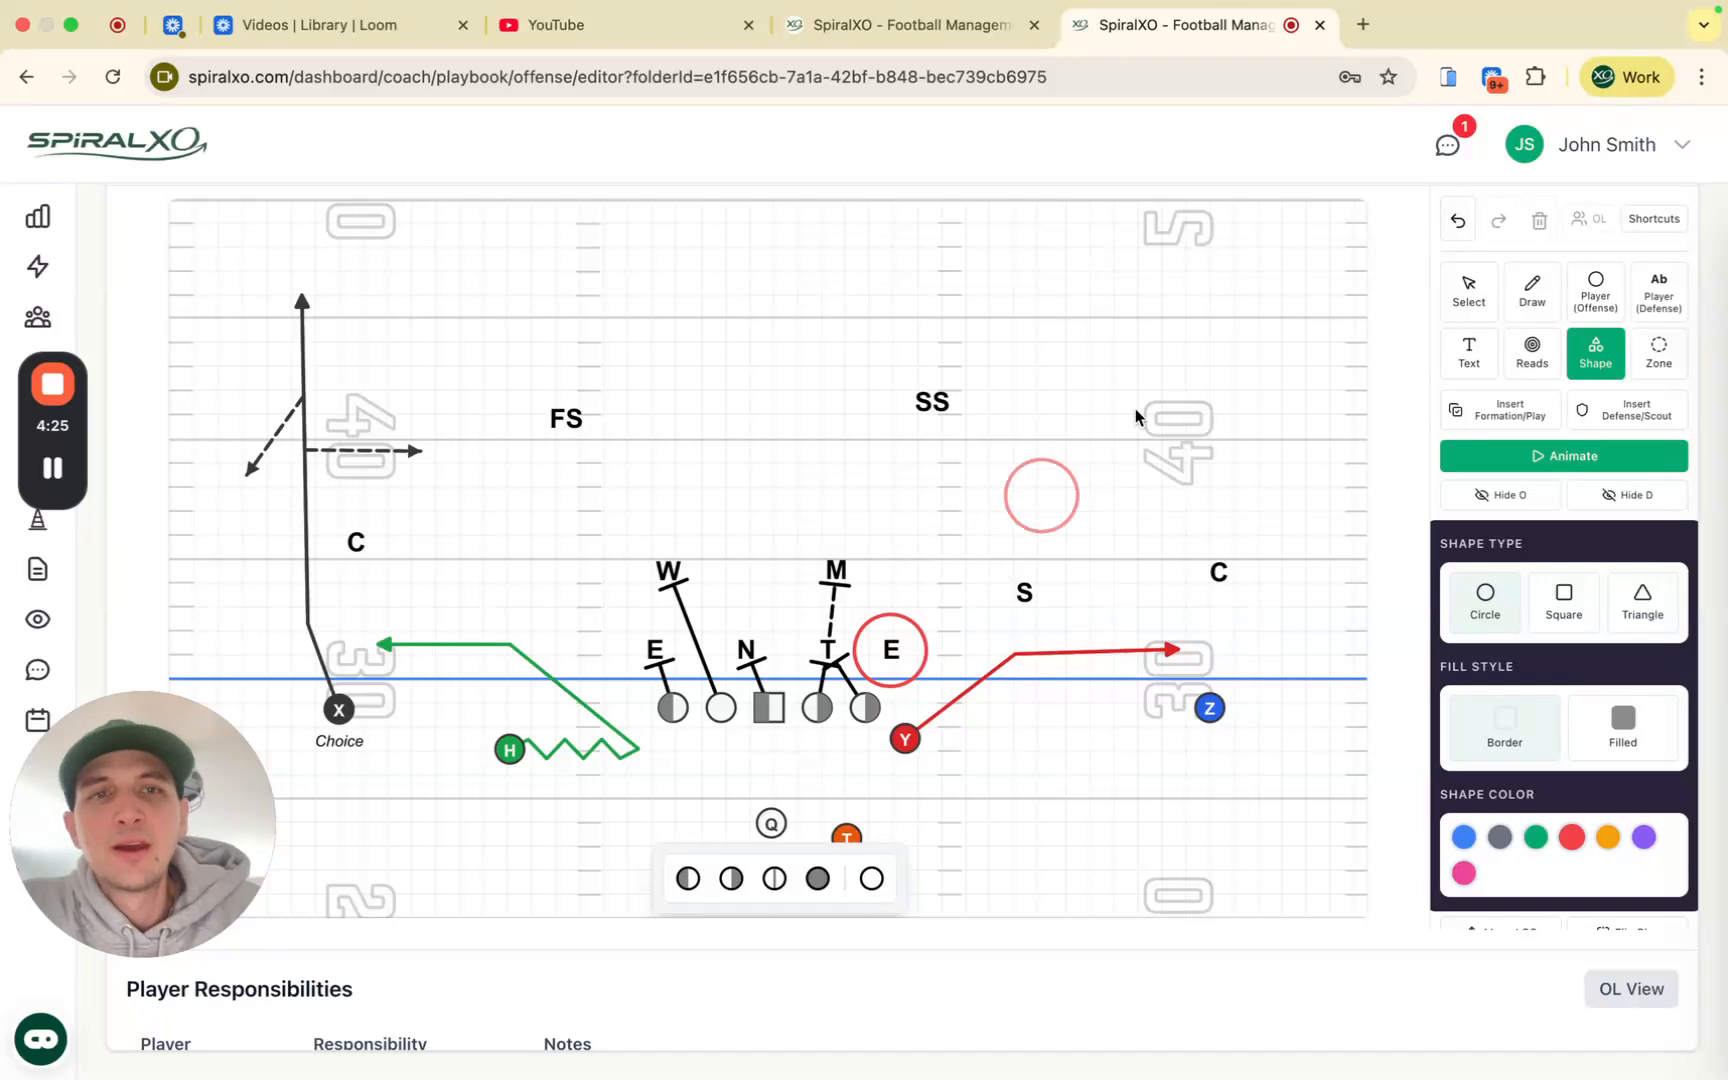
click(1466, 290)
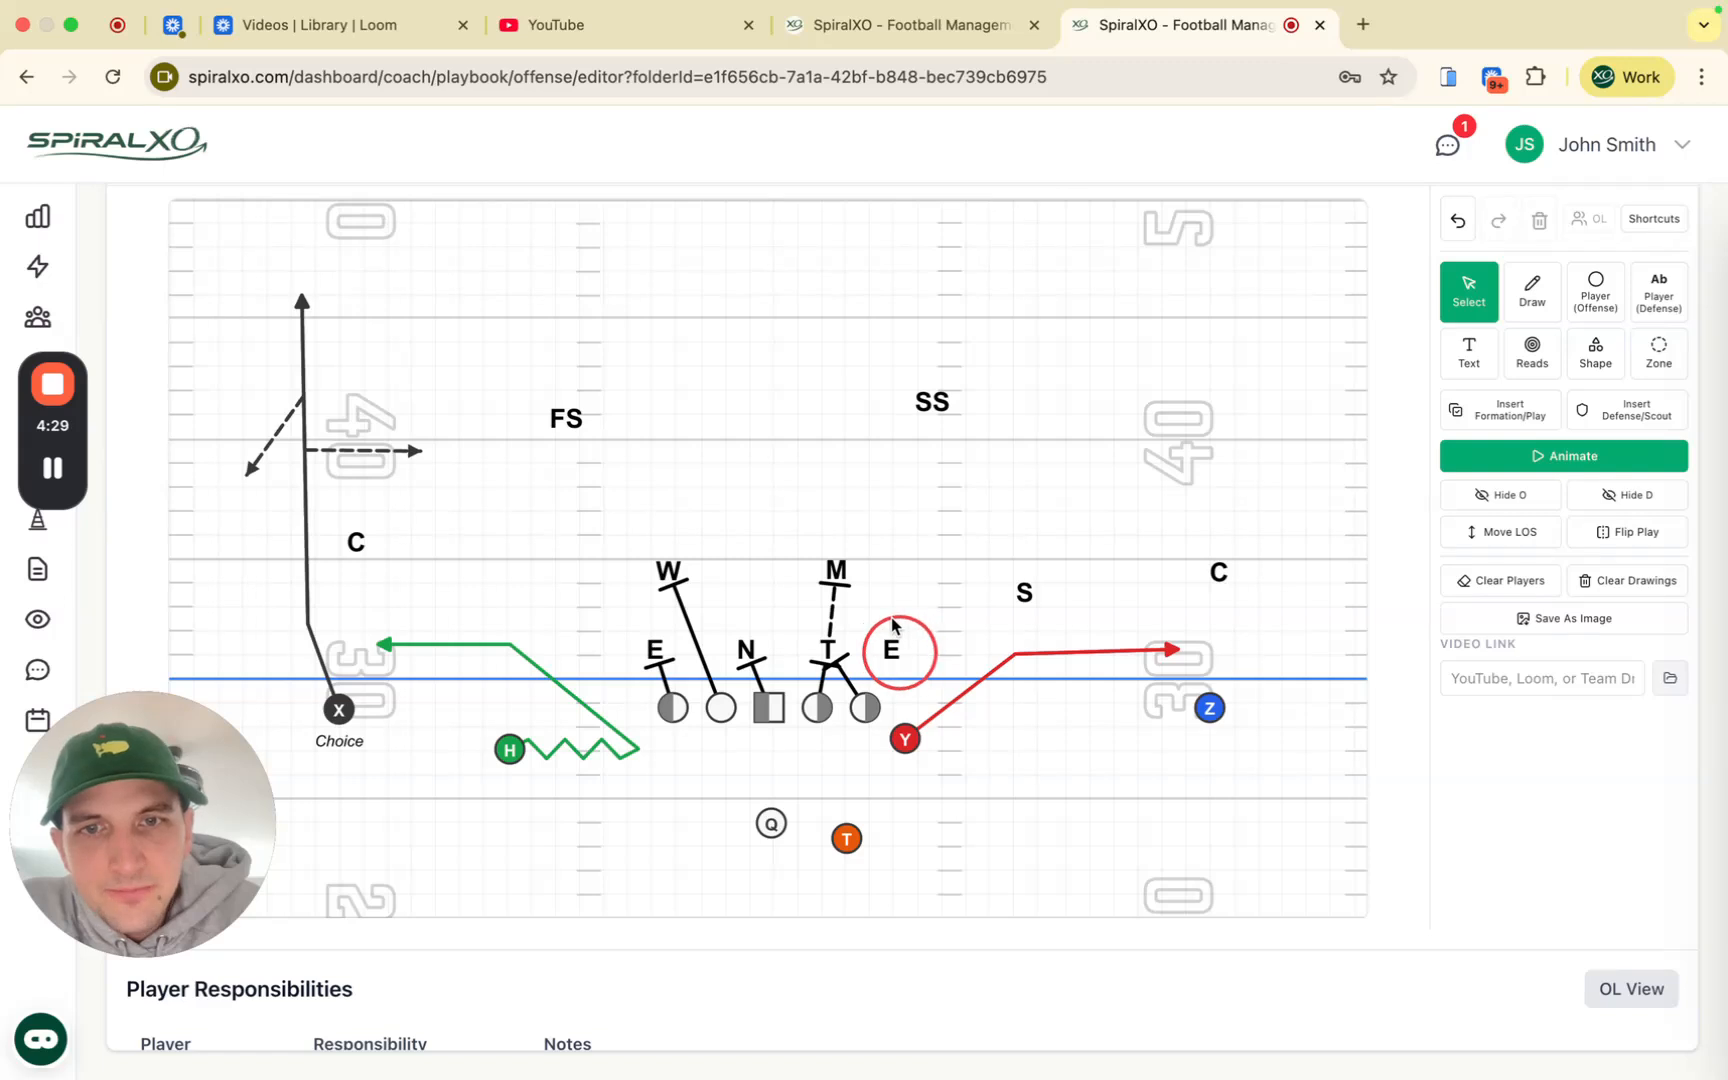
Step: Check the red circle, then select the center to bring up blocking options
click(885, 620)
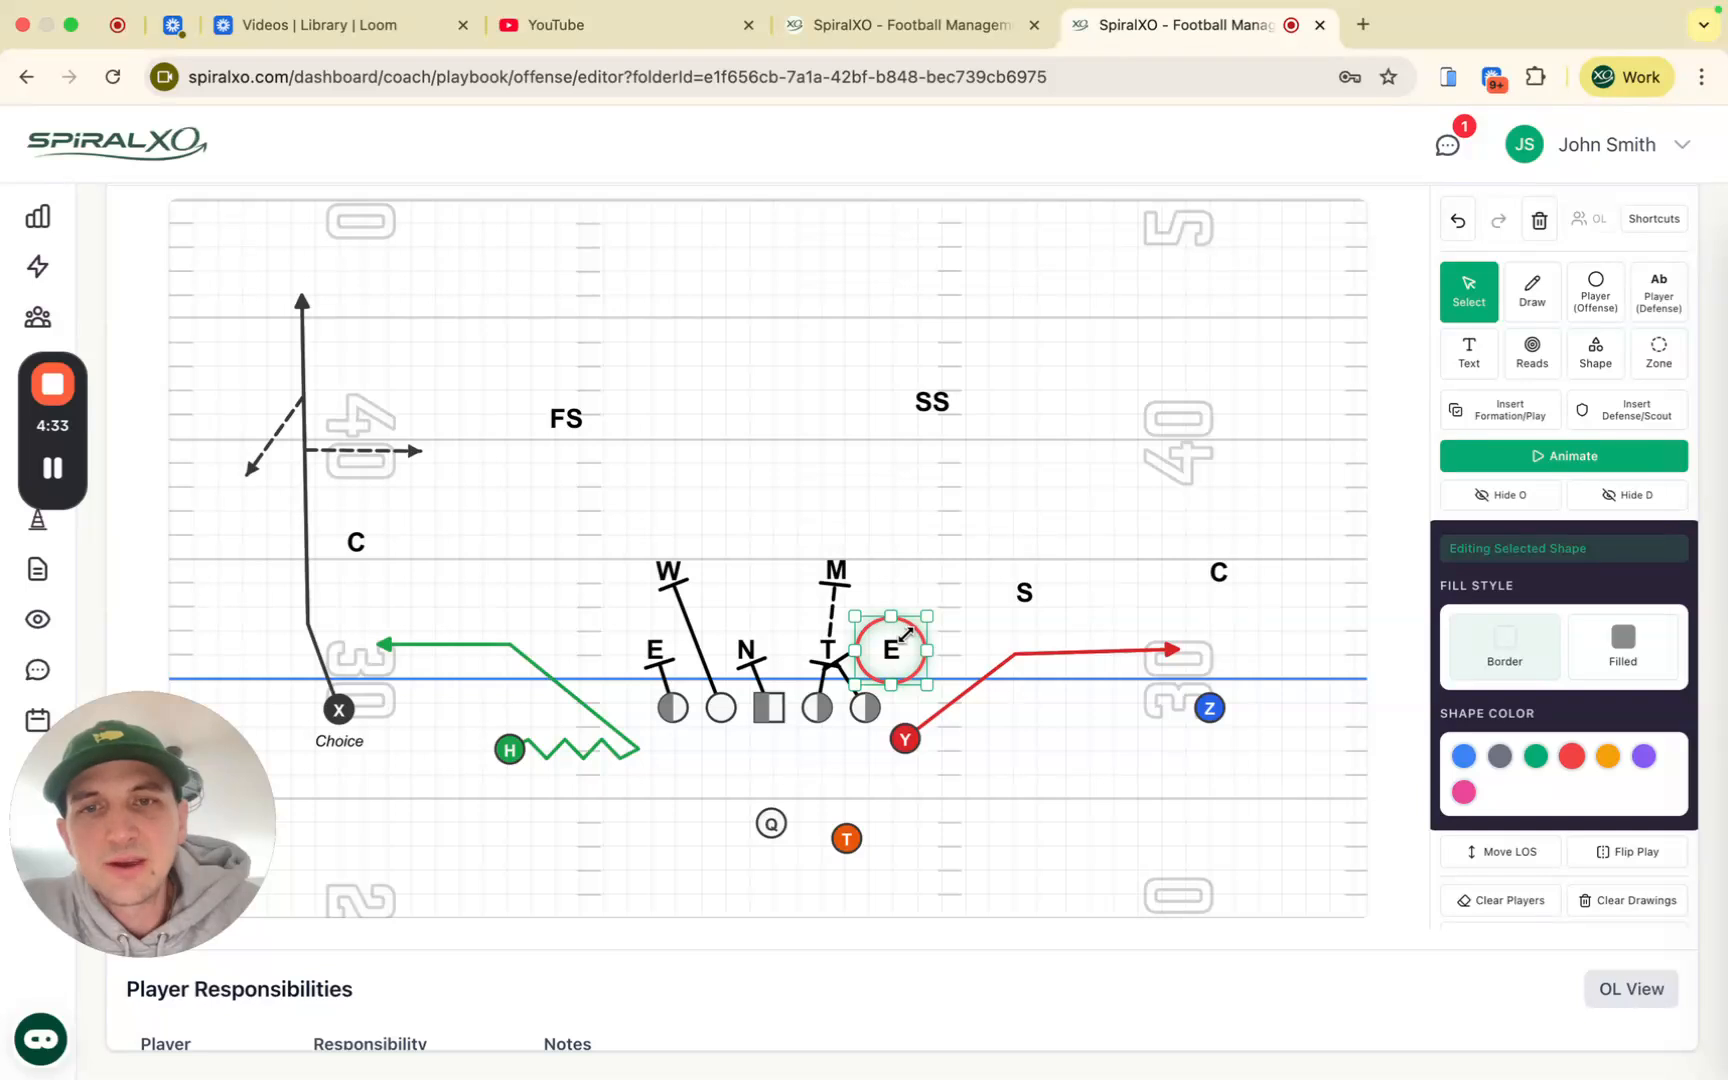
scroll(930, 610, down, 3)
click(962, 583)
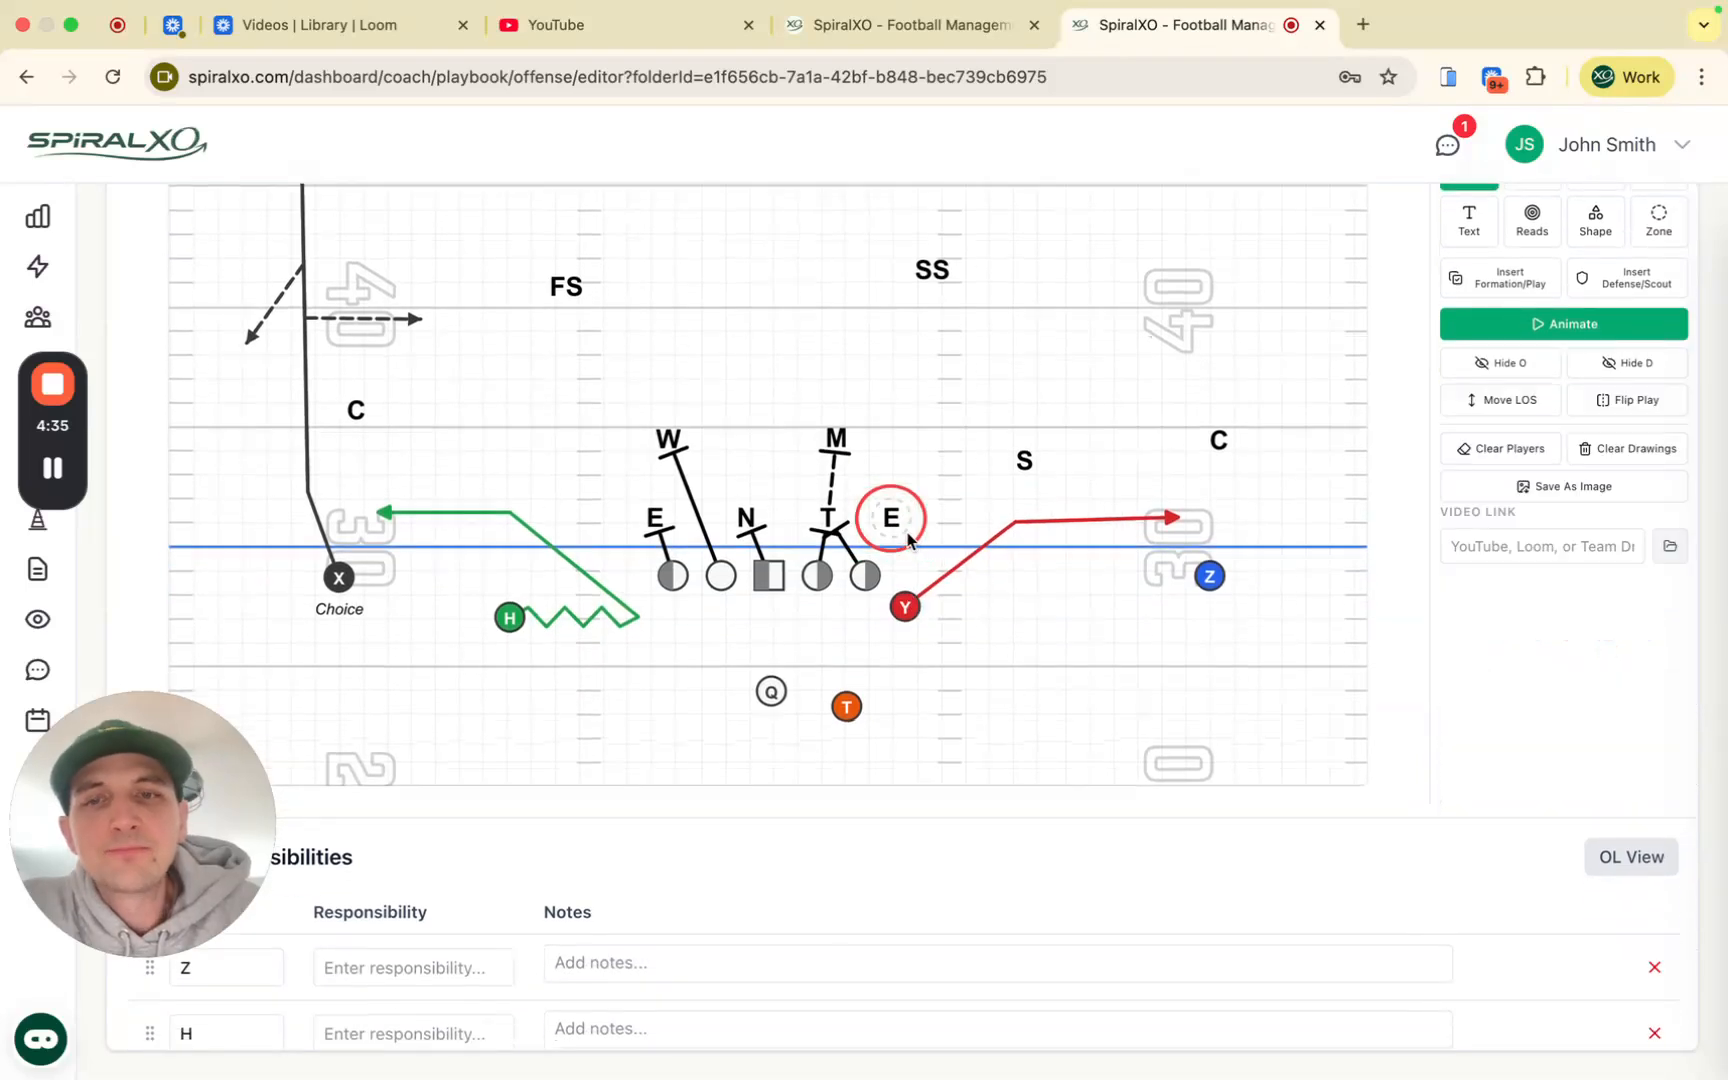
scroll(880, 706, up, 2)
click(768, 643)
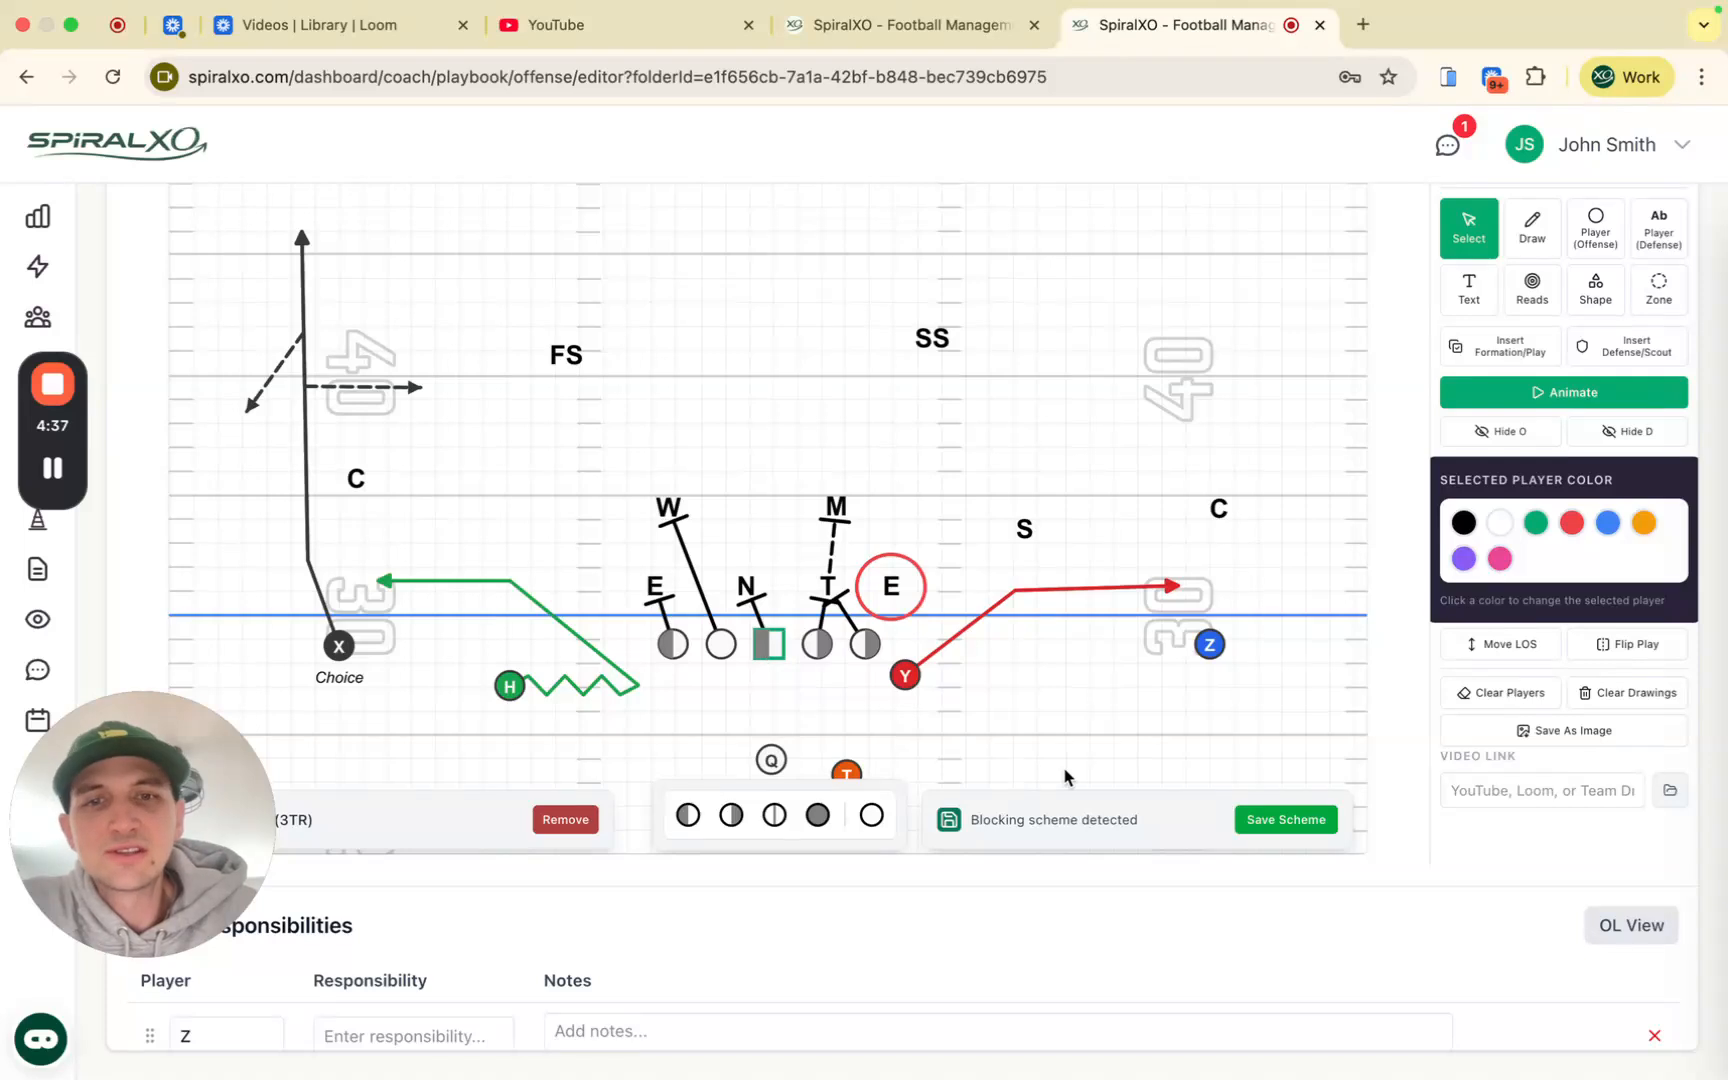
Step: Save the detected line blocking as a scheme named 'Test Scheme 1'
click(1290, 820)
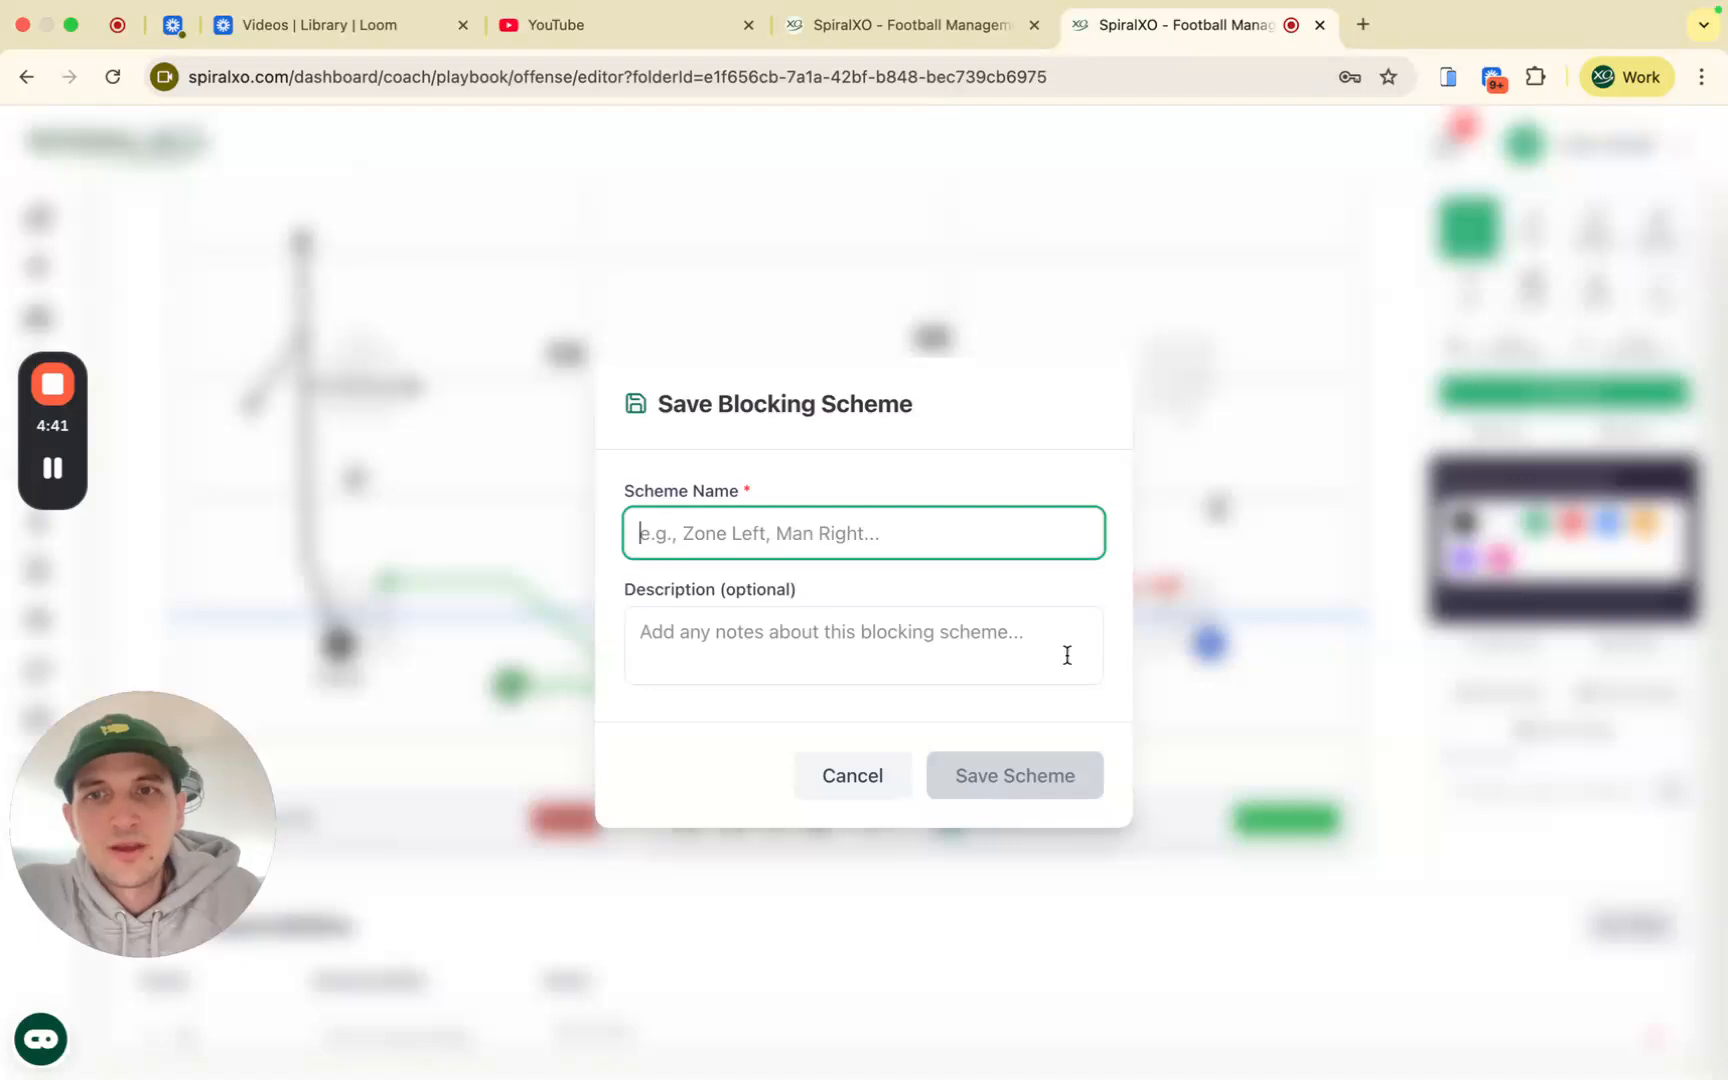
text(Test Scheme 1)
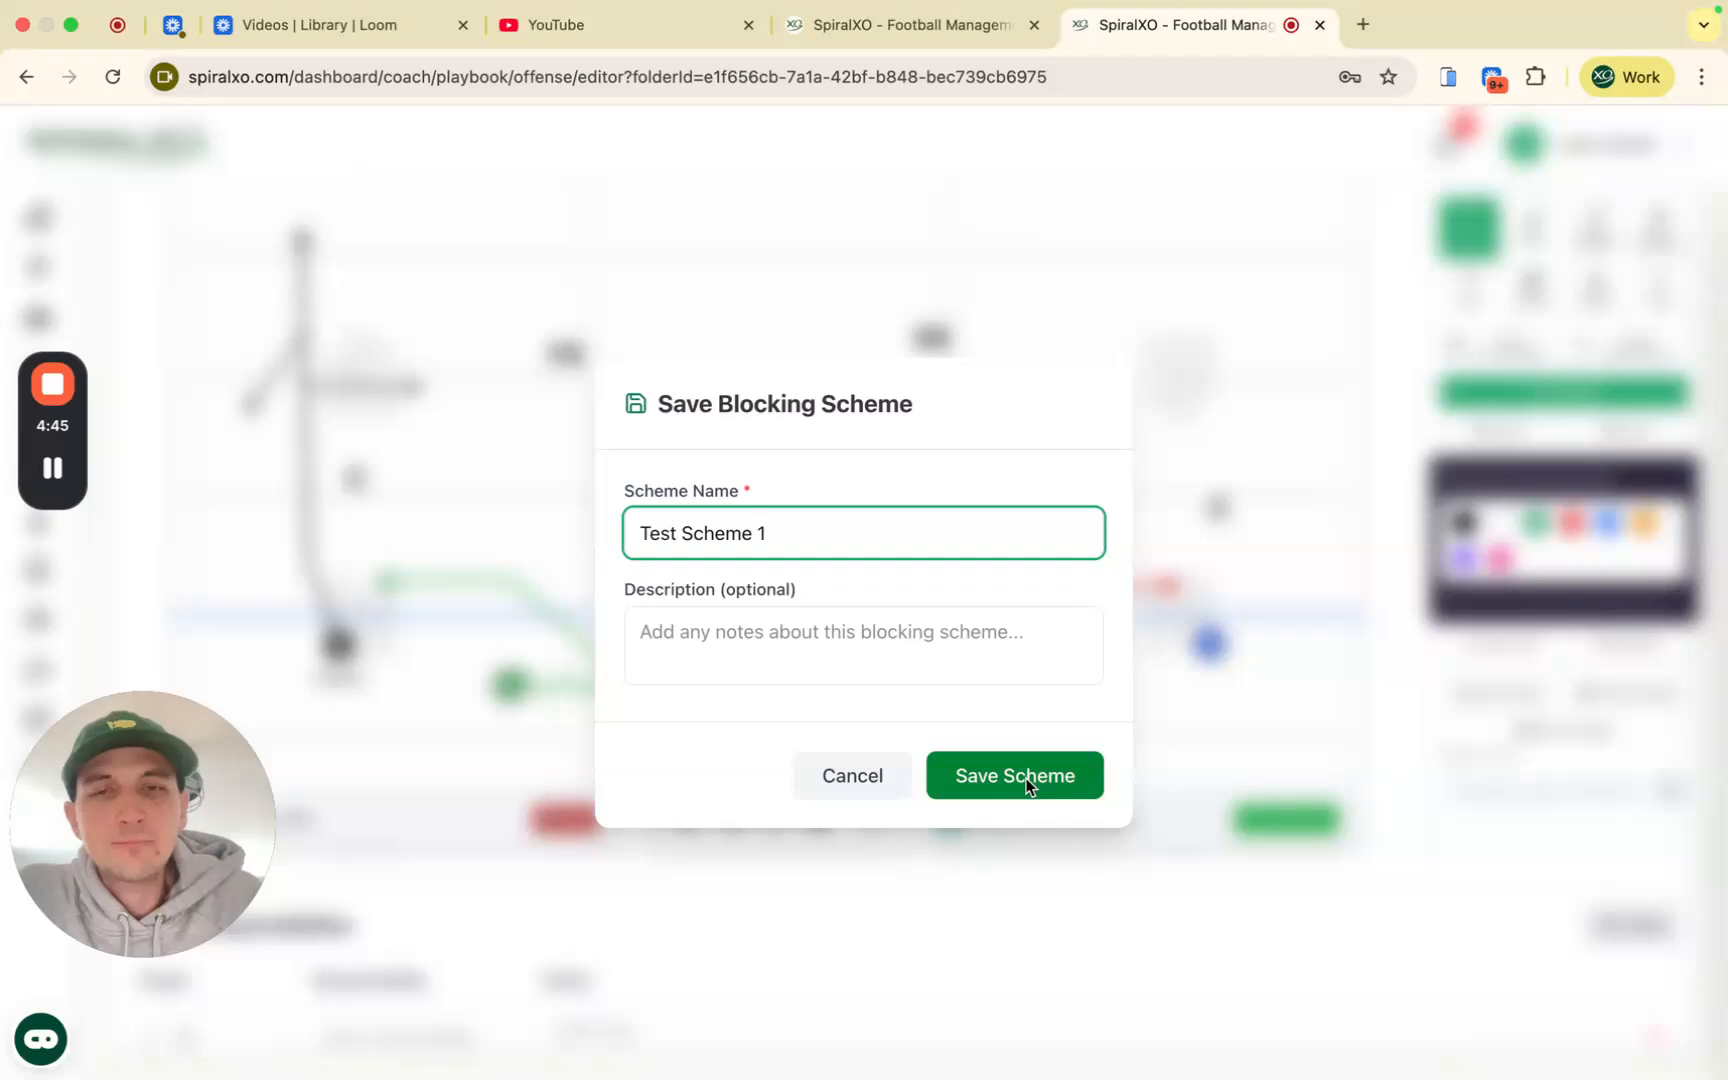
click(1025, 778)
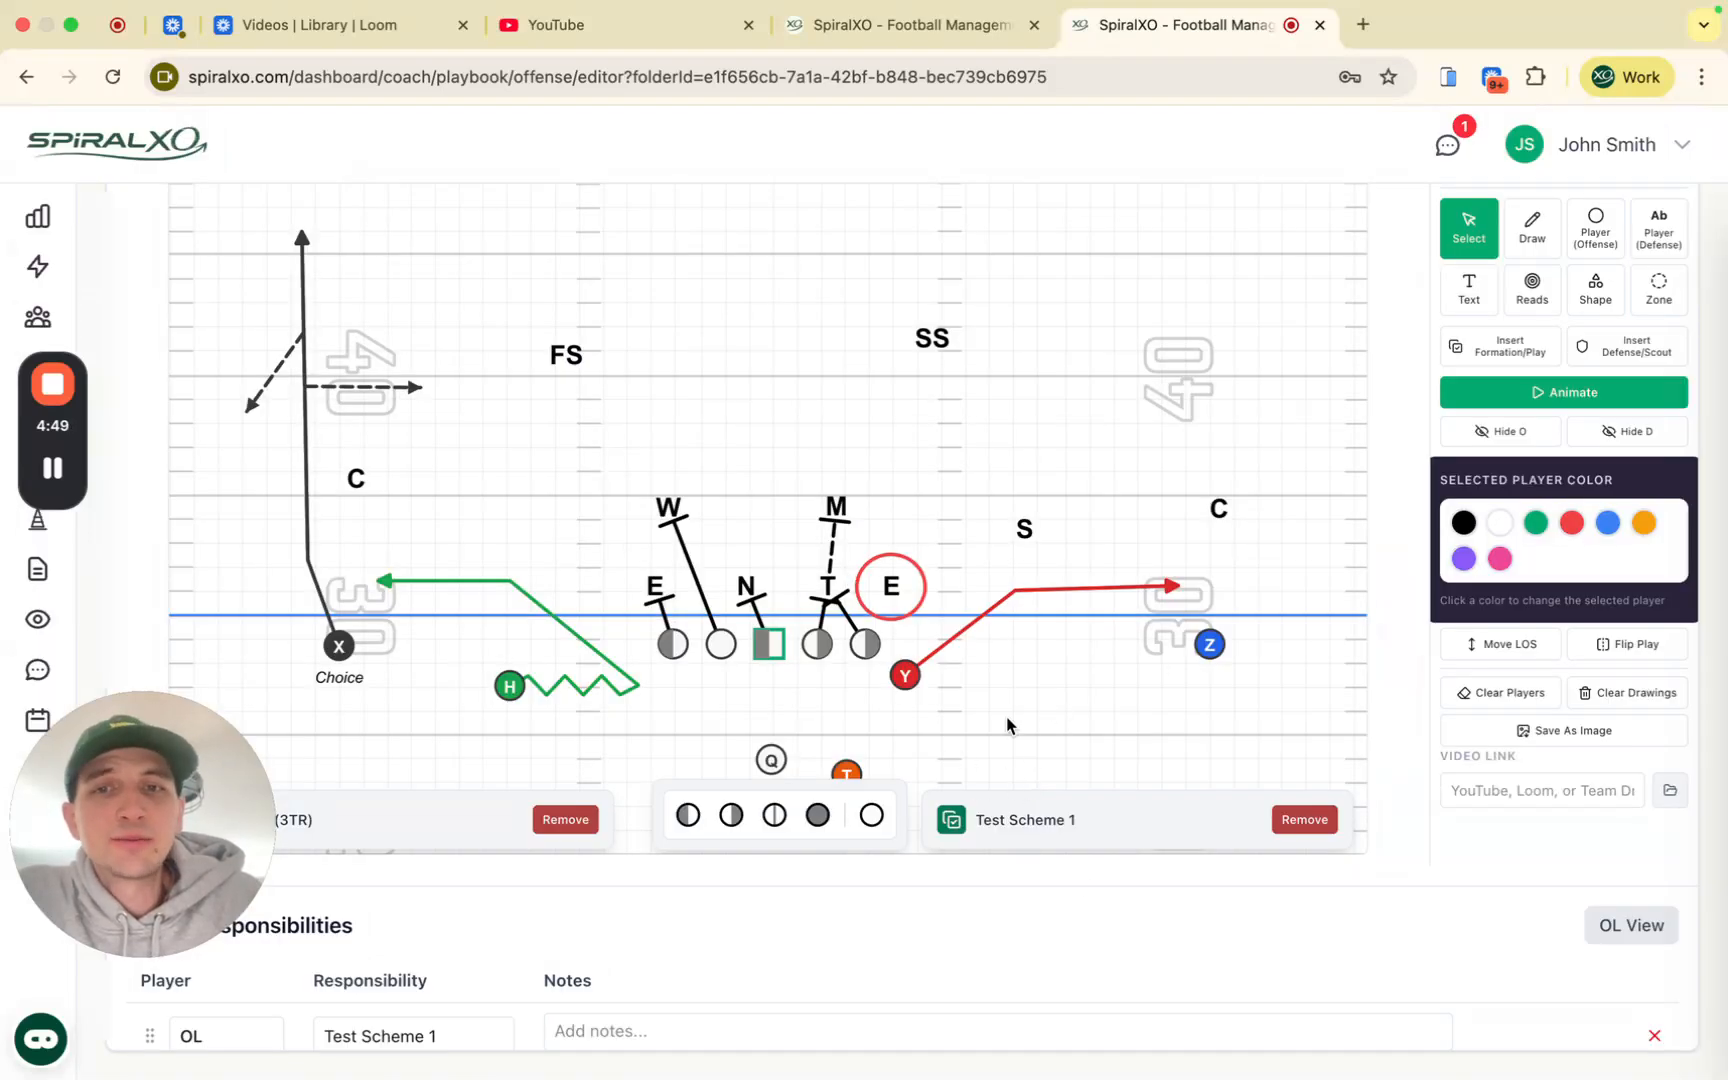
Step: Try removing and reapplying Test Scheme 1 from the center's blocking options
click(765, 650)
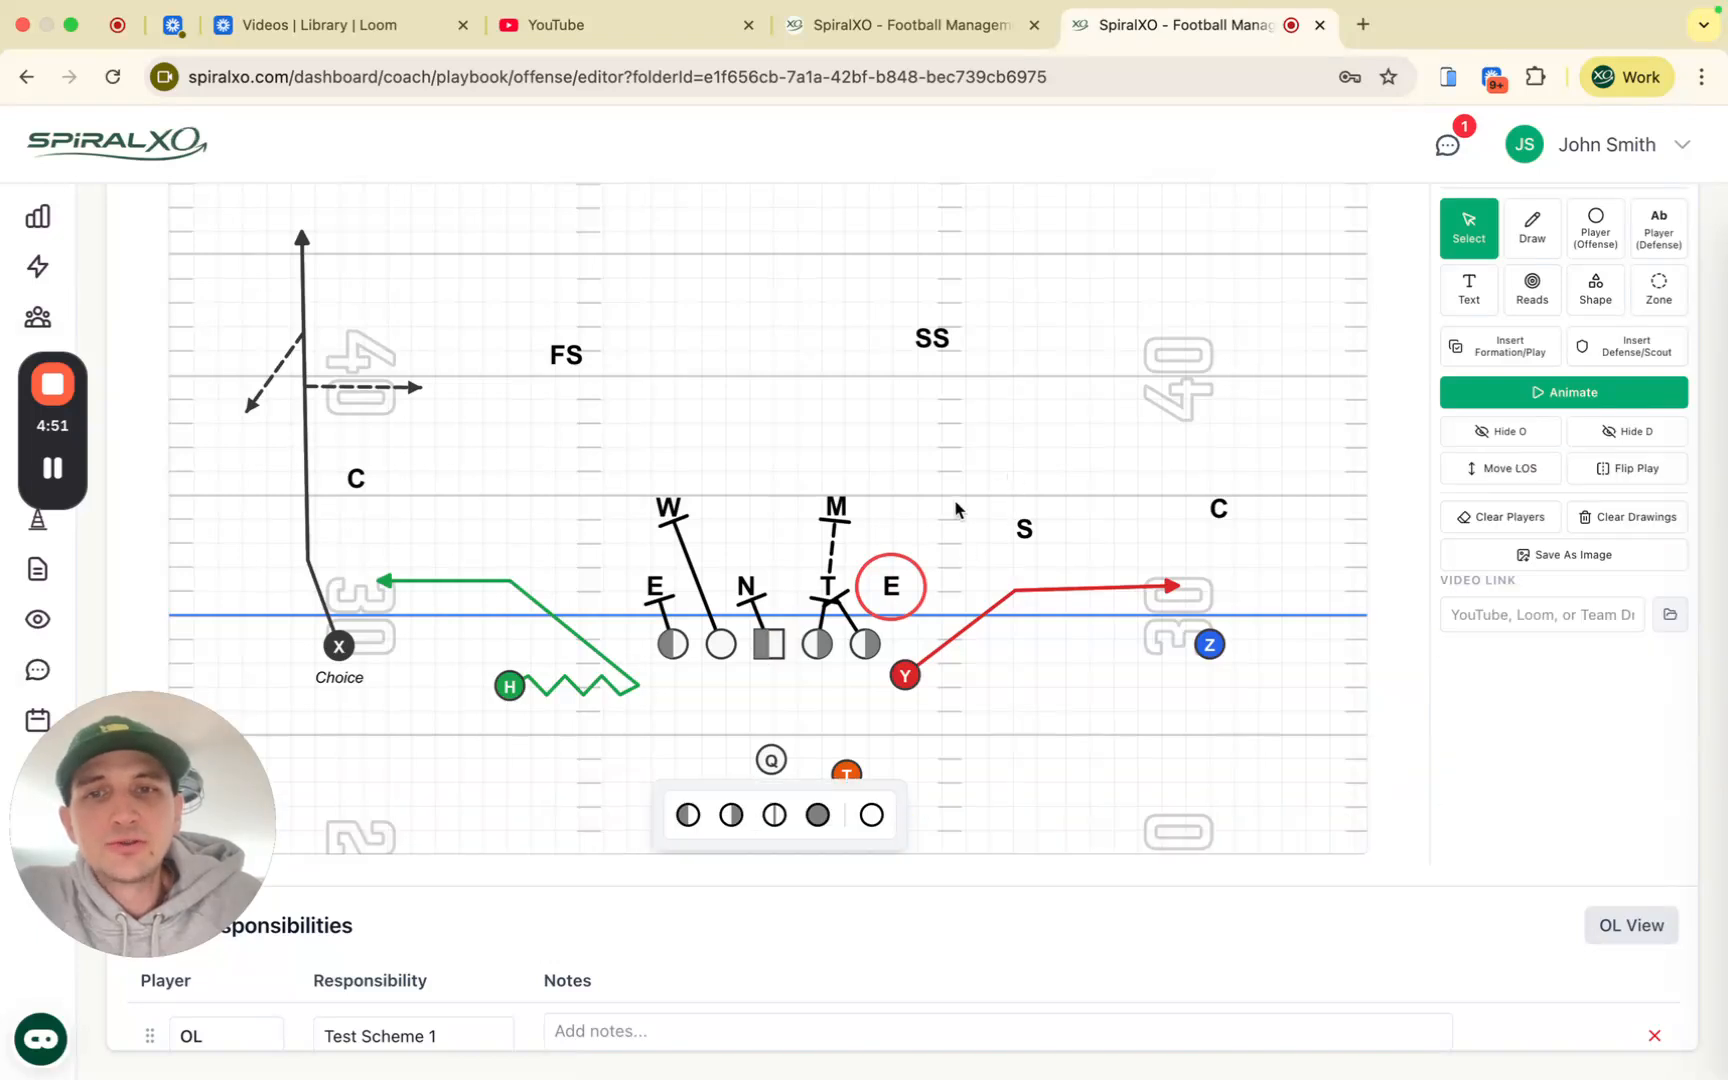
click(763, 645)
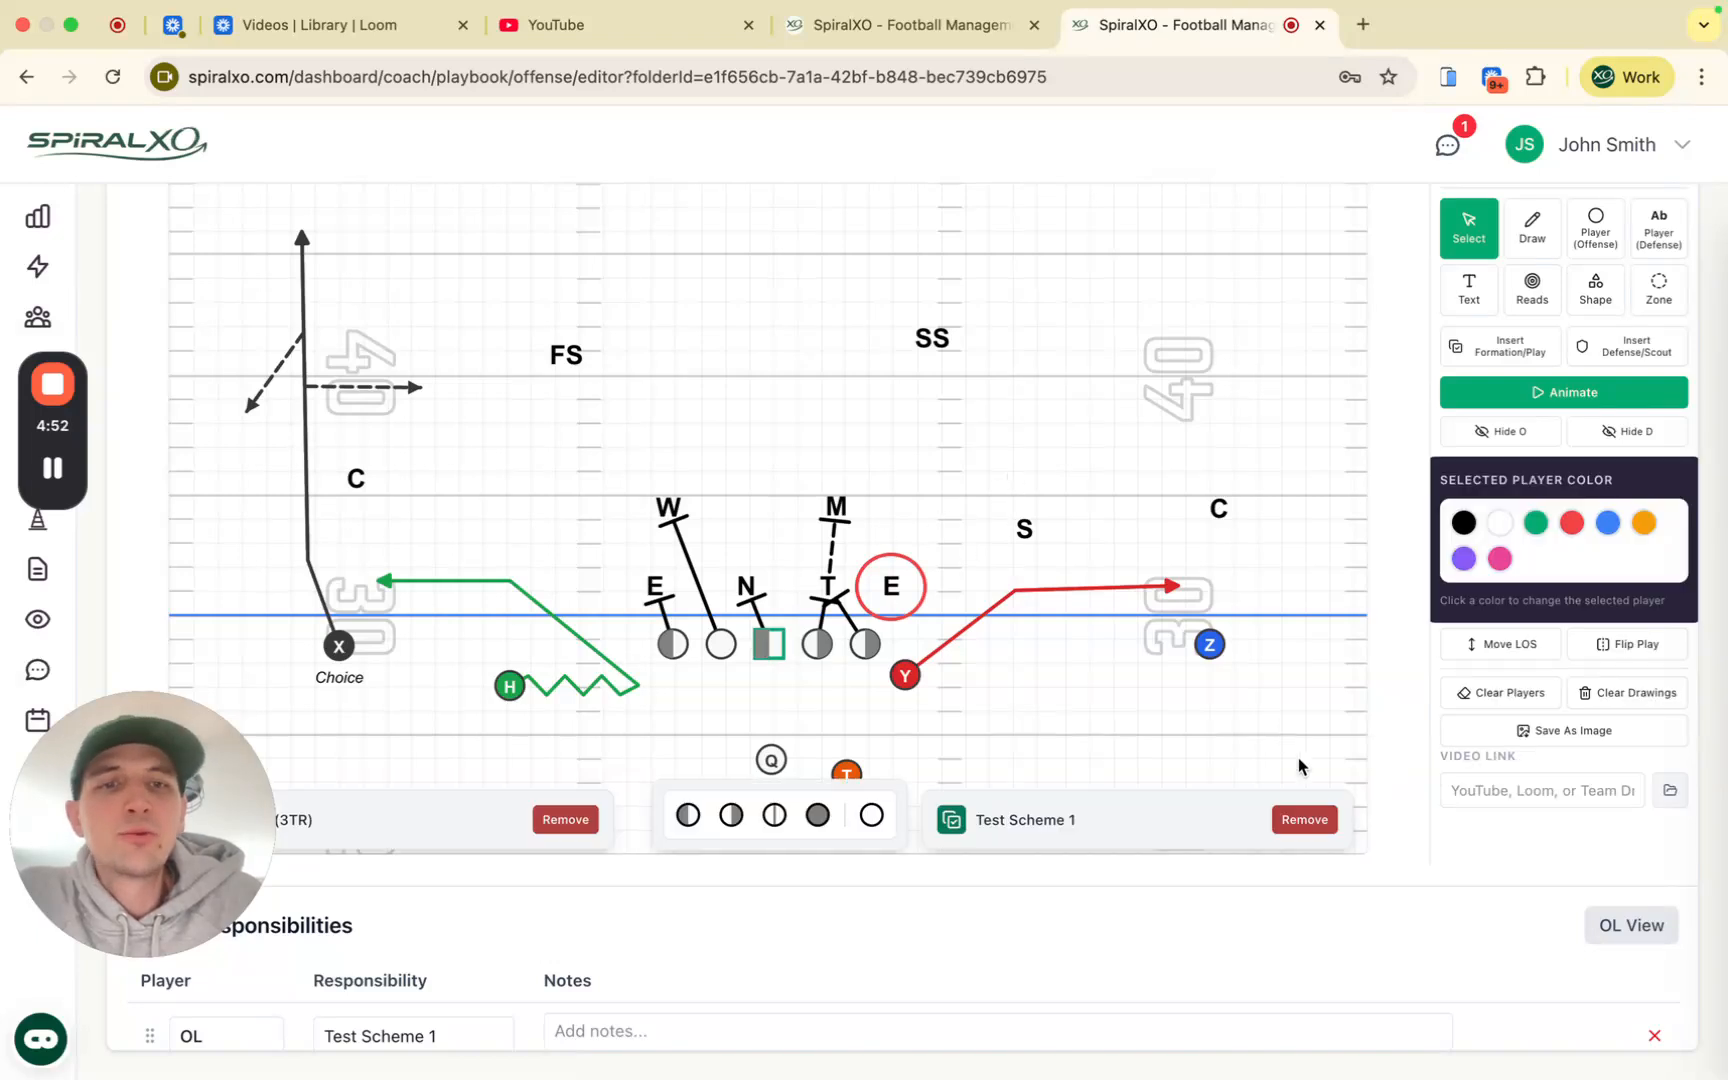
click(1305, 820)
click(765, 648)
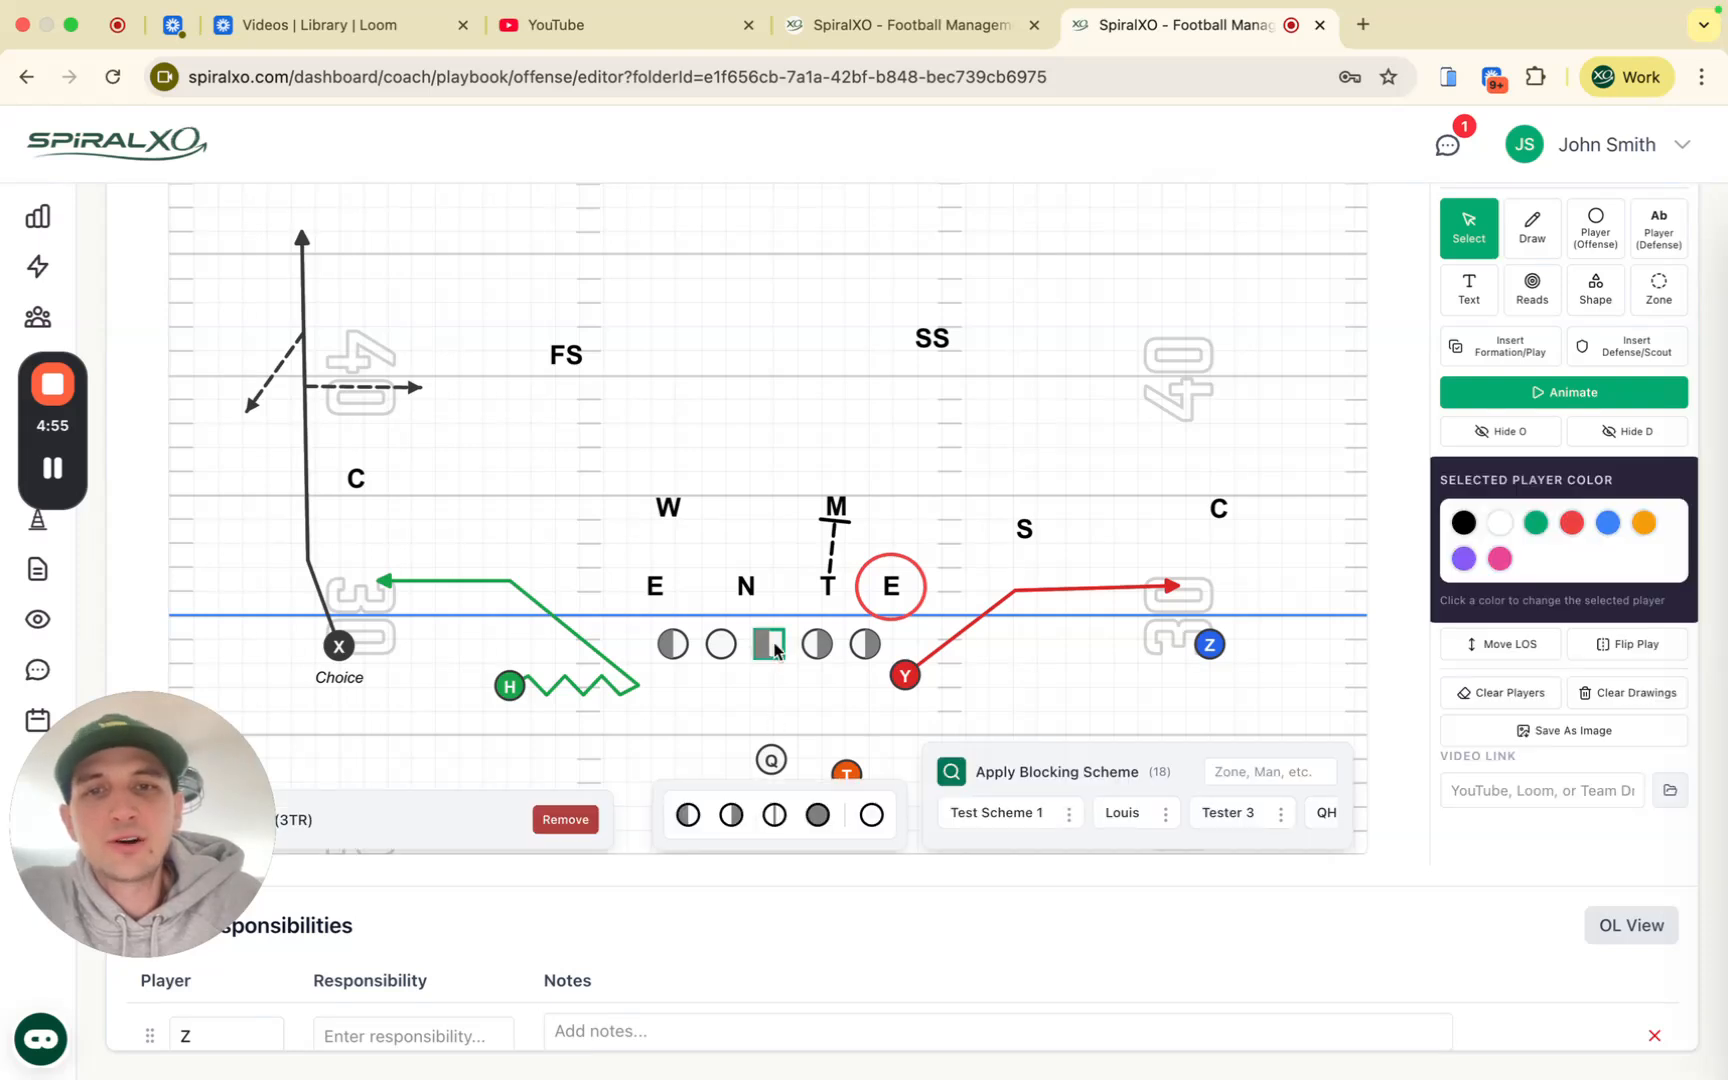
click(1069, 812)
click(1102, 718)
scroll(980, 735, up, 2)
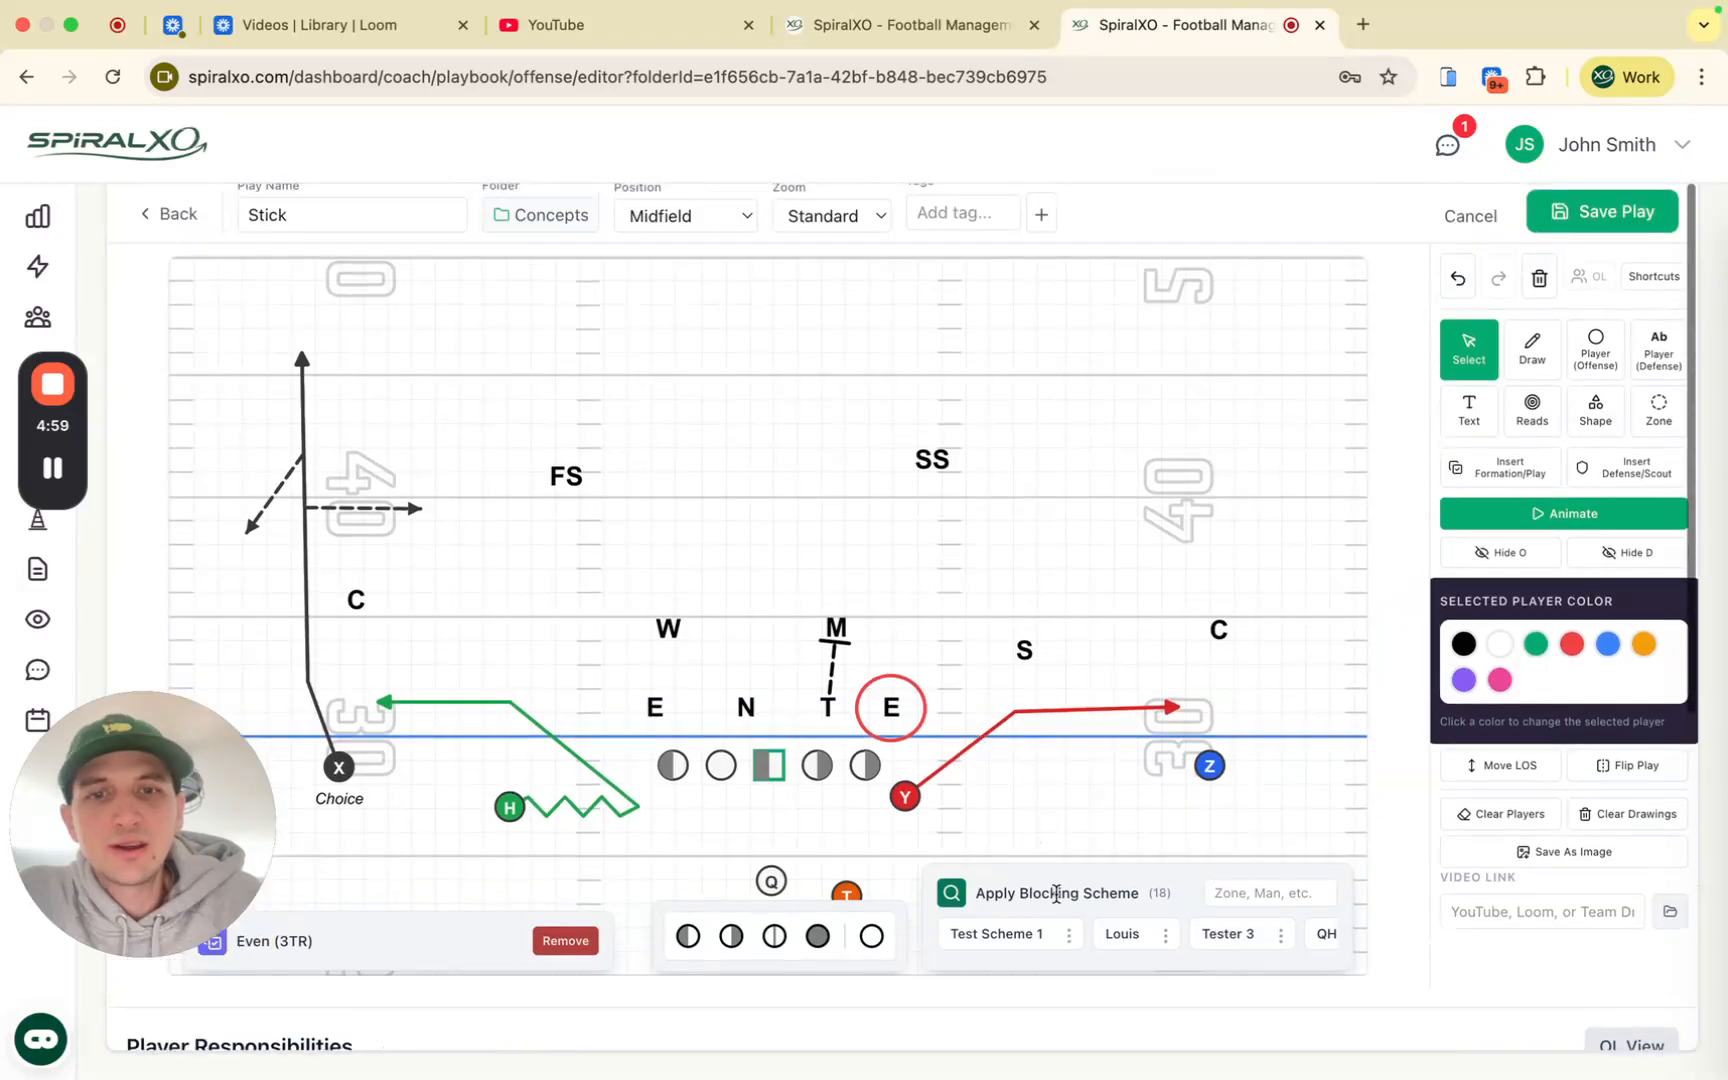
click(1069, 934)
click(1102, 836)
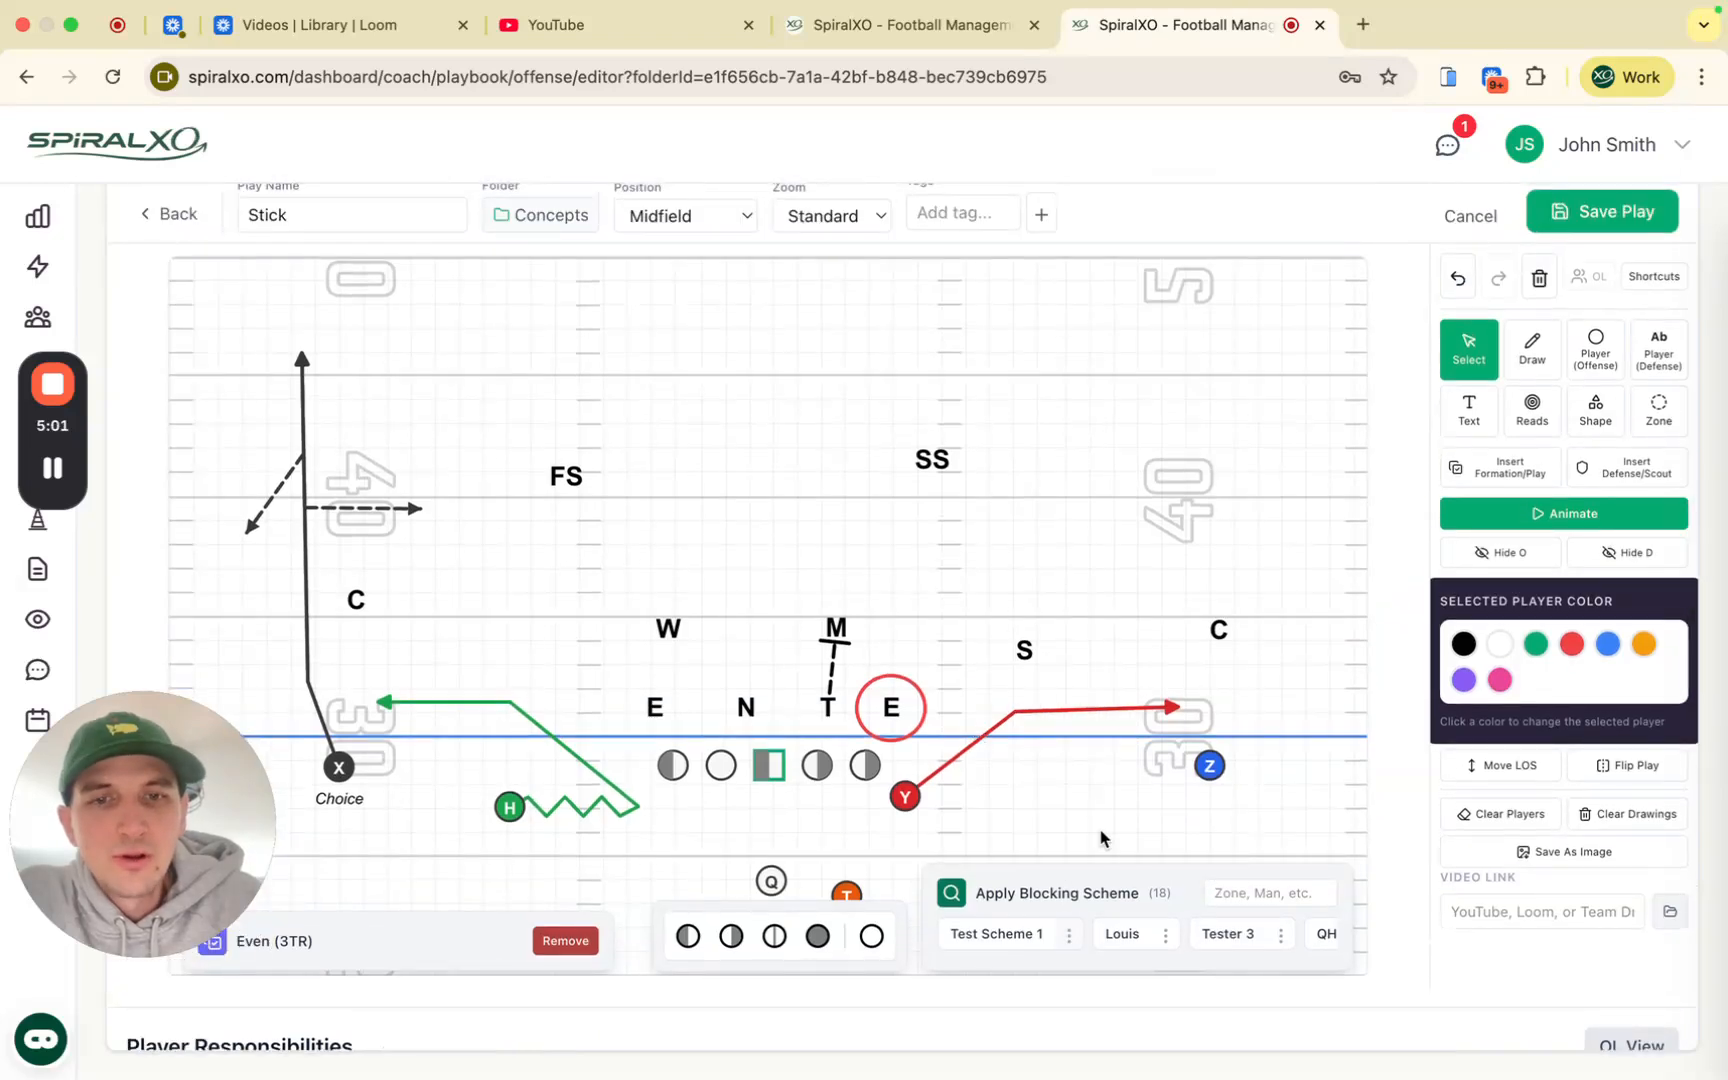
scroll(1029, 900, down, 2)
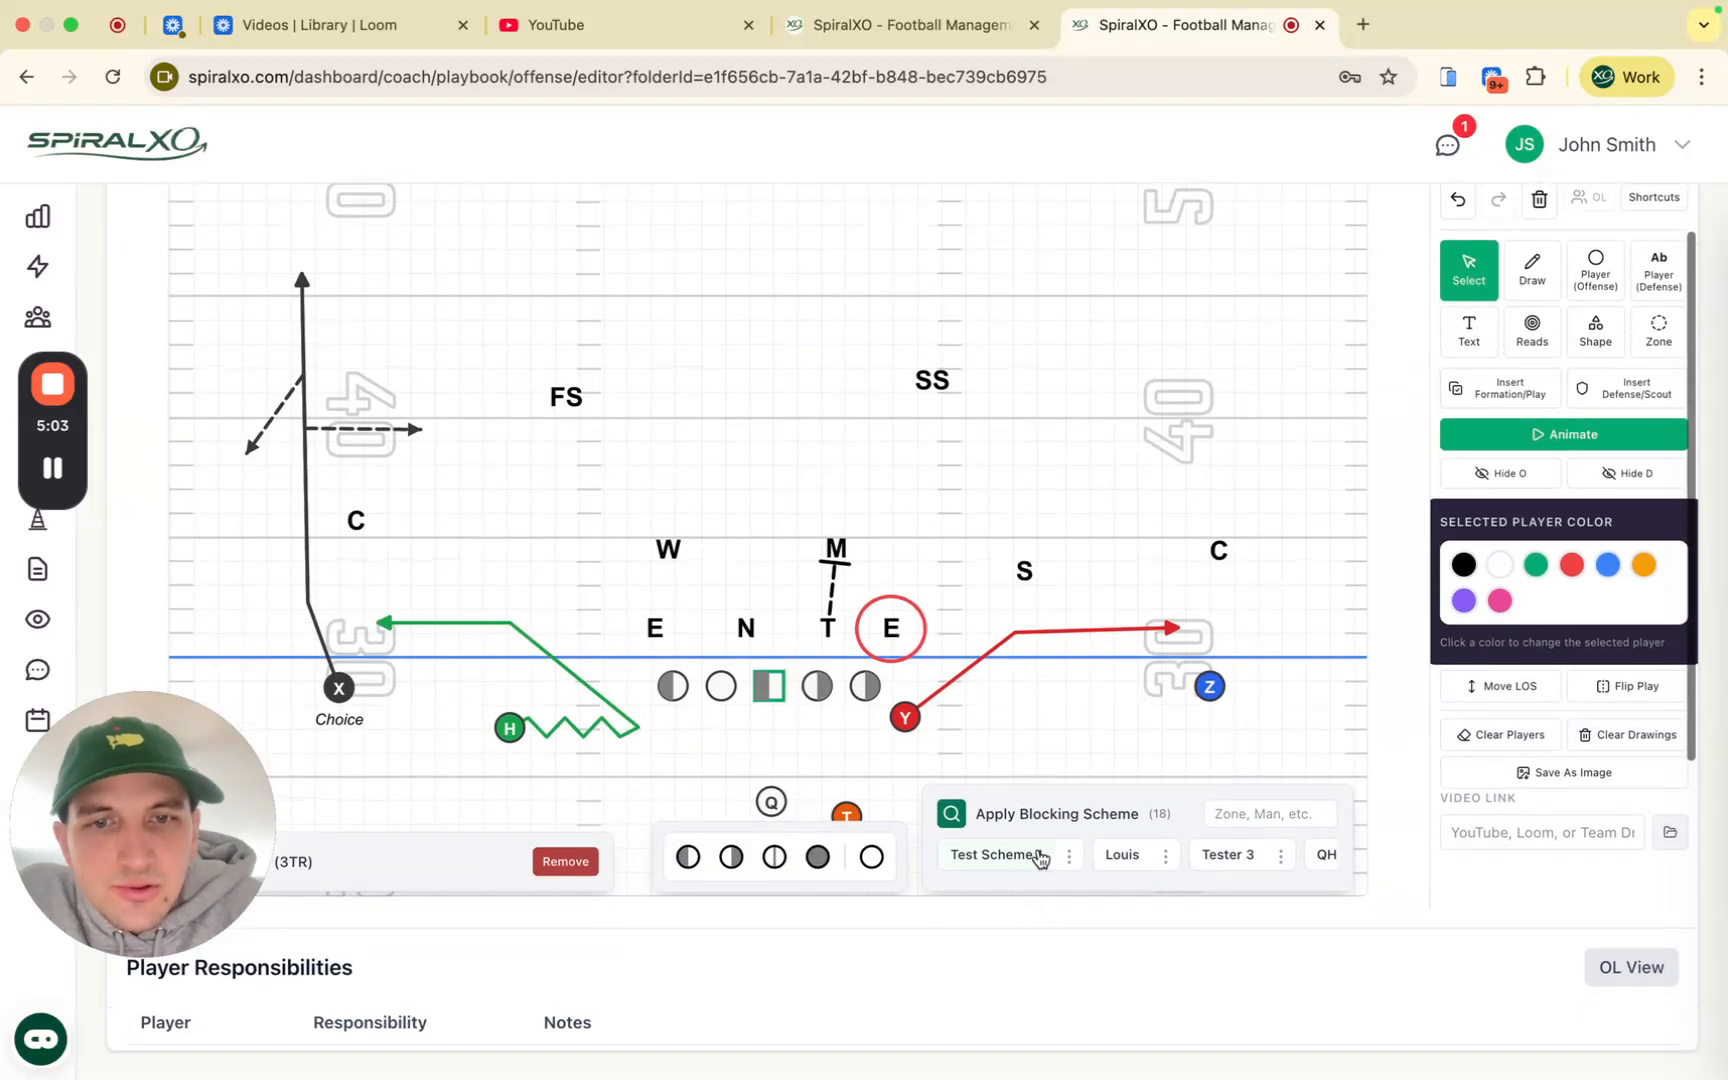
scroll(1107, 803, up, 2)
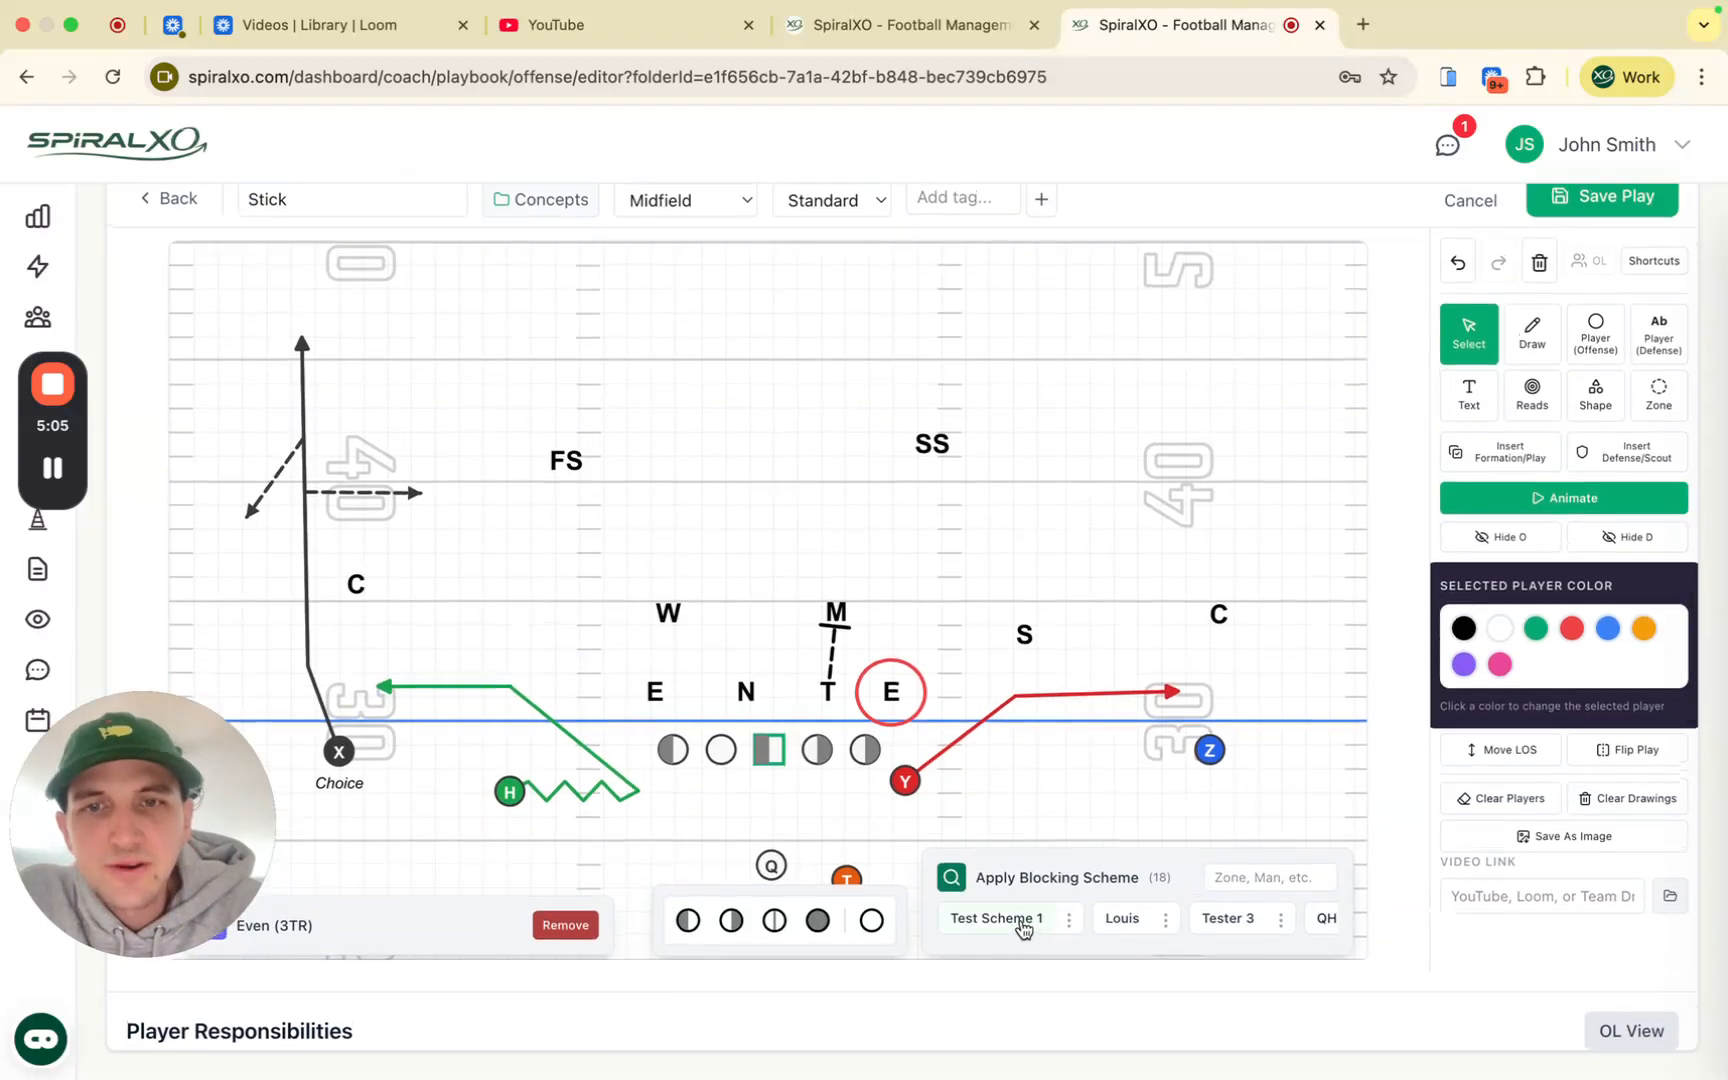
click(1021, 914)
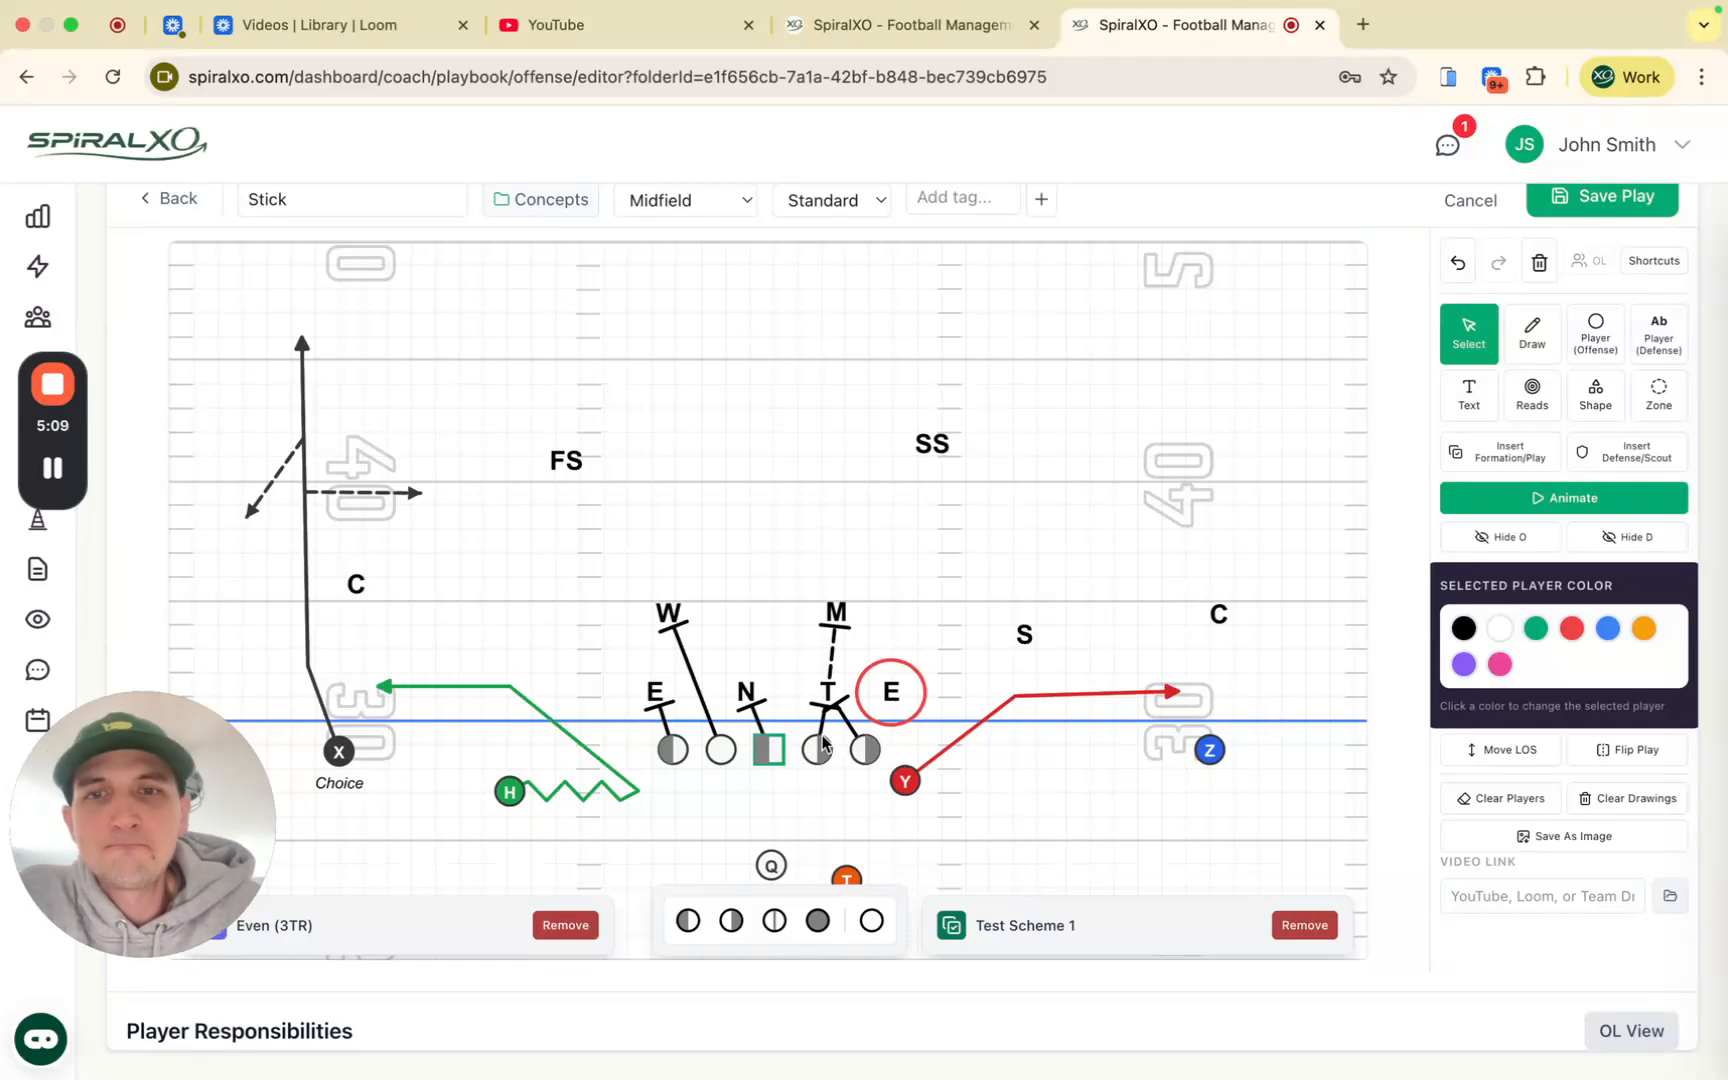
click(1305, 927)
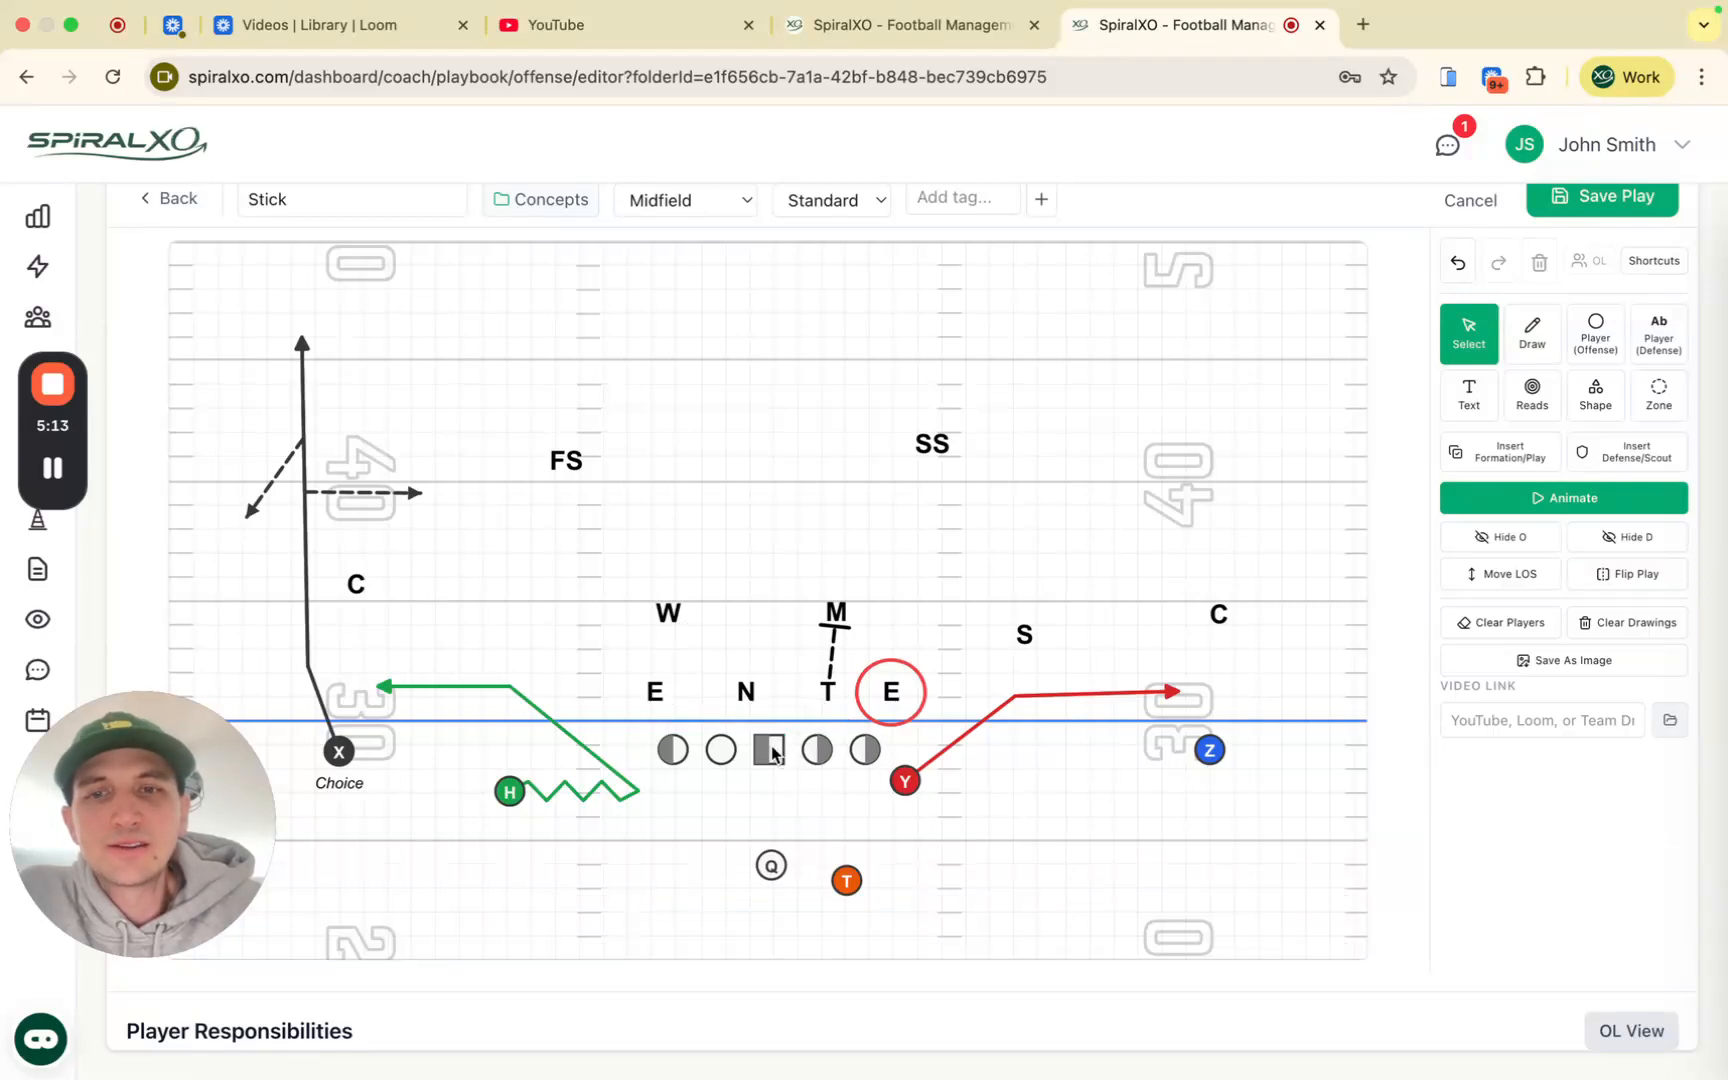
Step: Delete the dashed block line under M and apply Test Scheme 1 to the line
click(834, 660)
key(Delete)
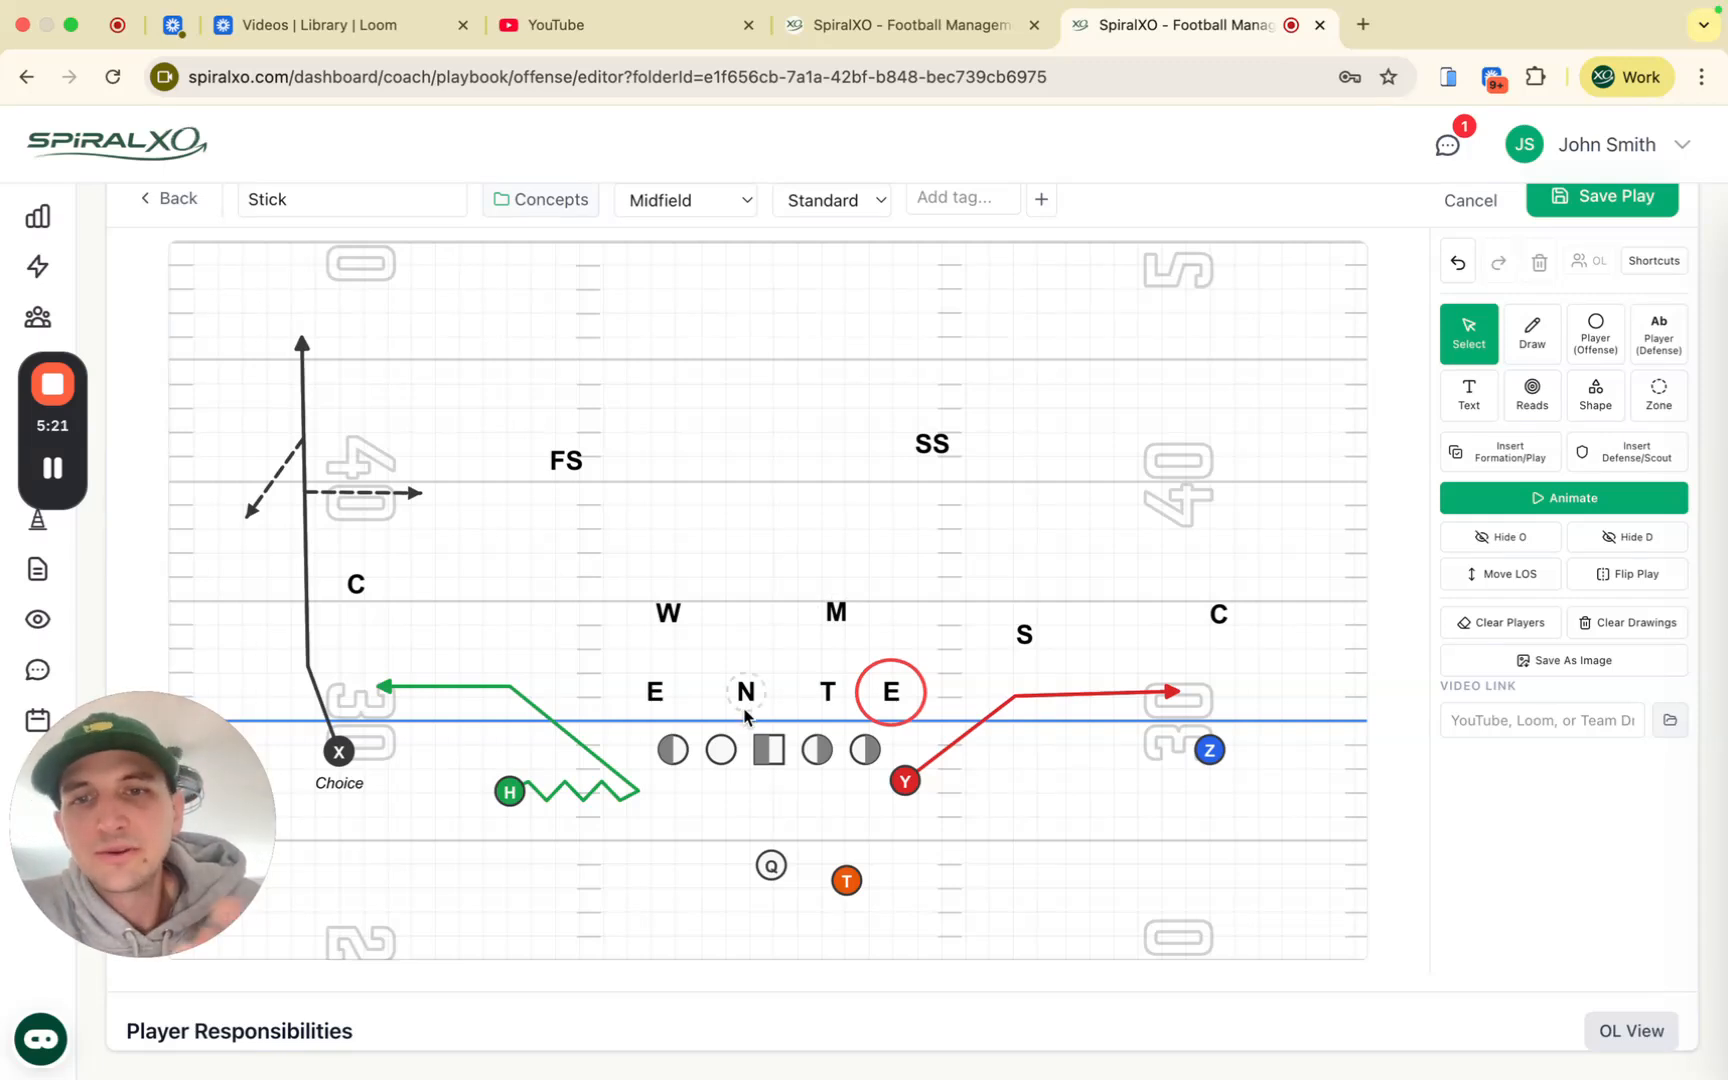
click(778, 752)
click(1000, 918)
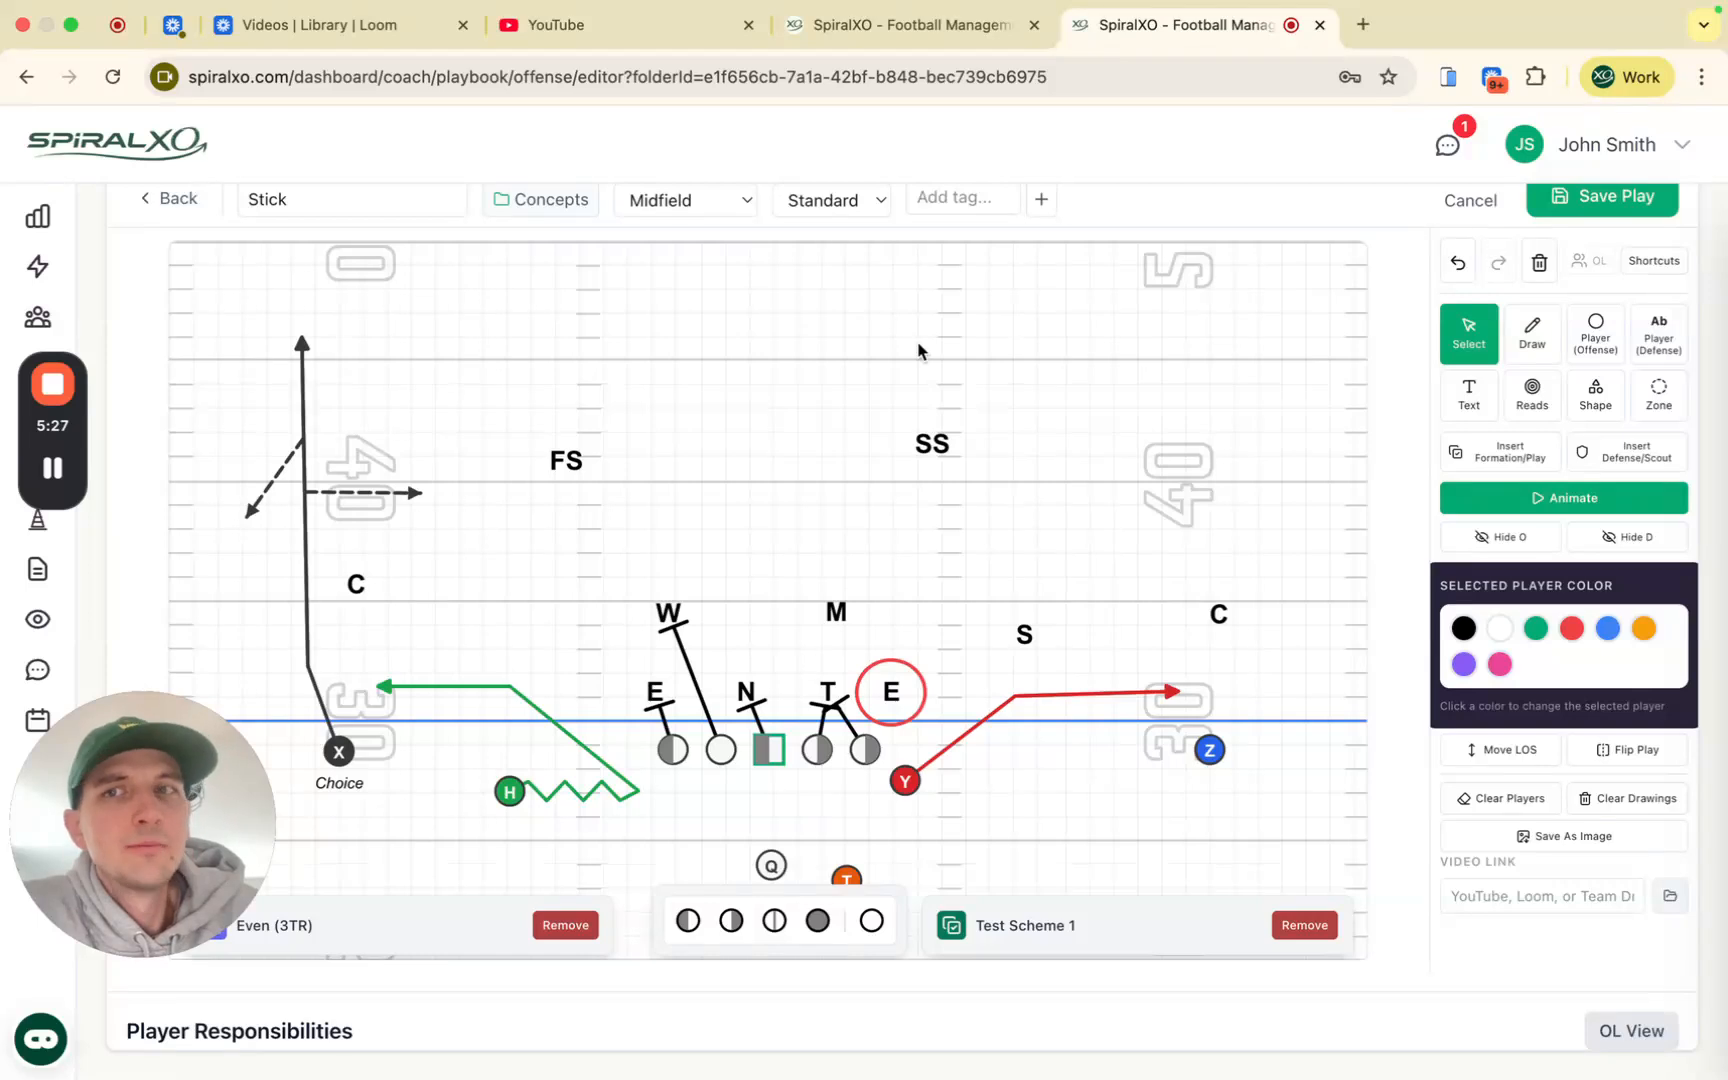
scroll(1104, 441, up, 1)
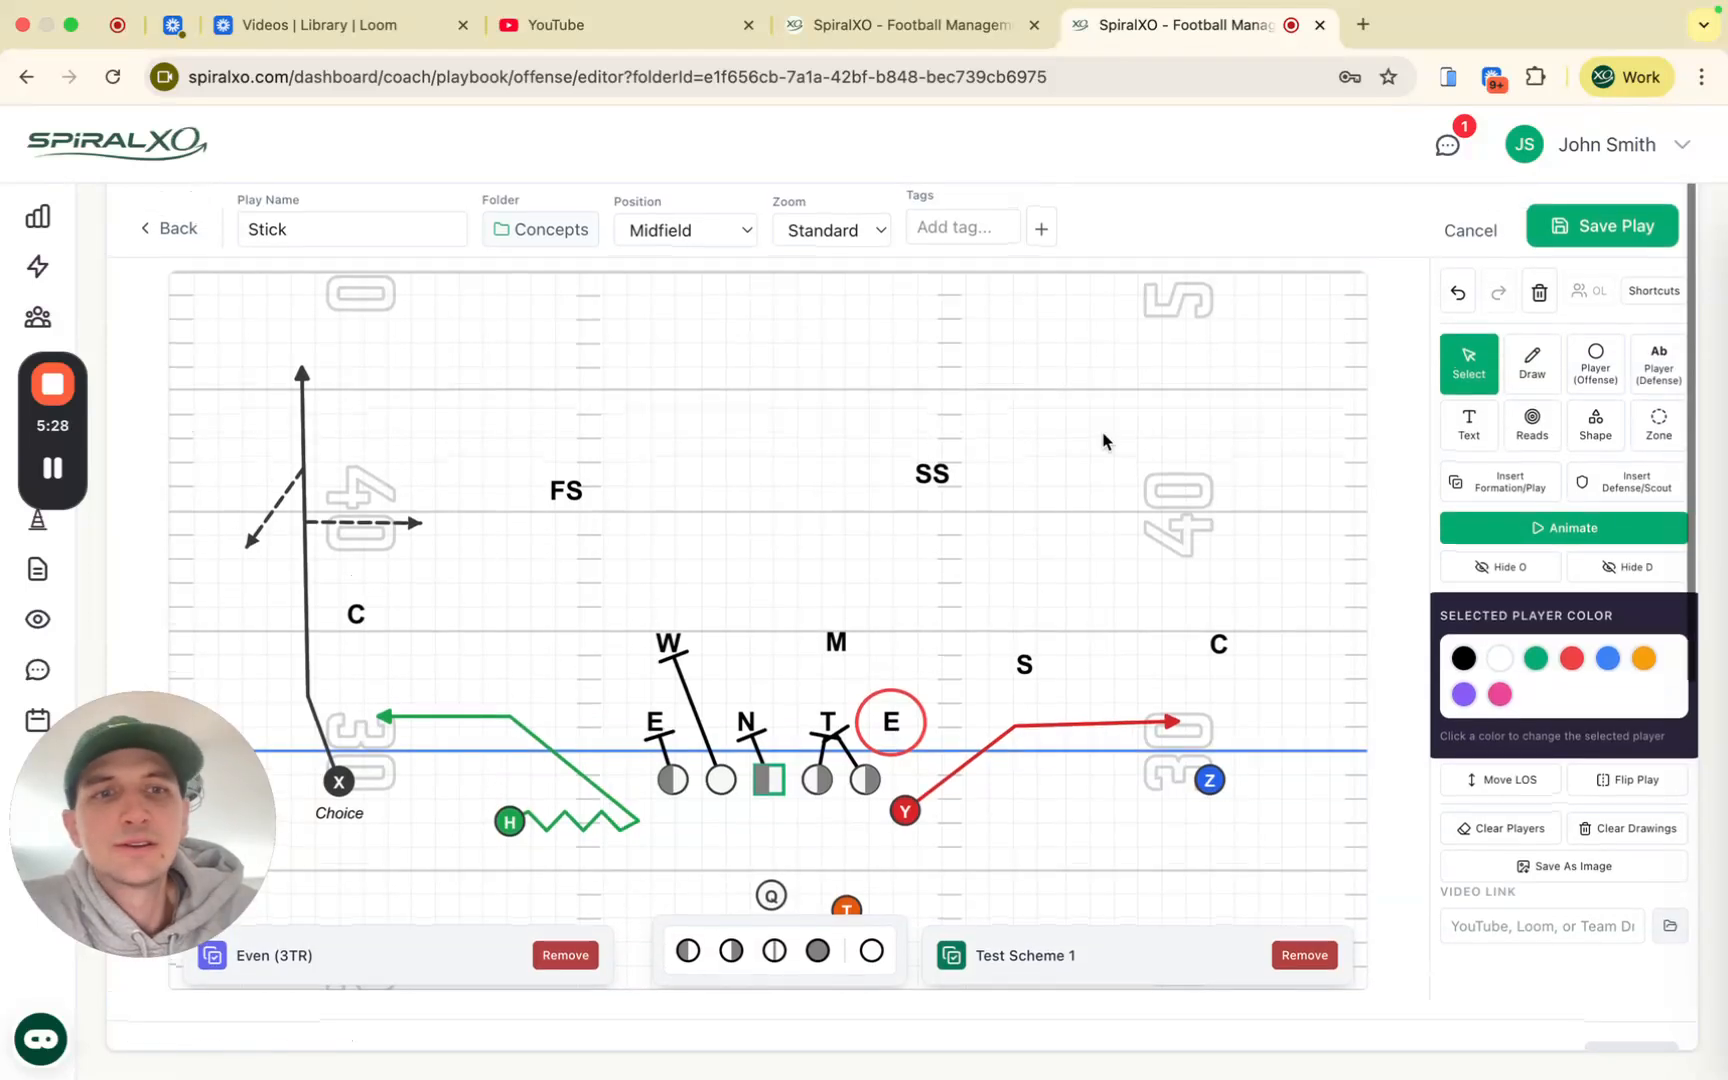
click(1470, 368)
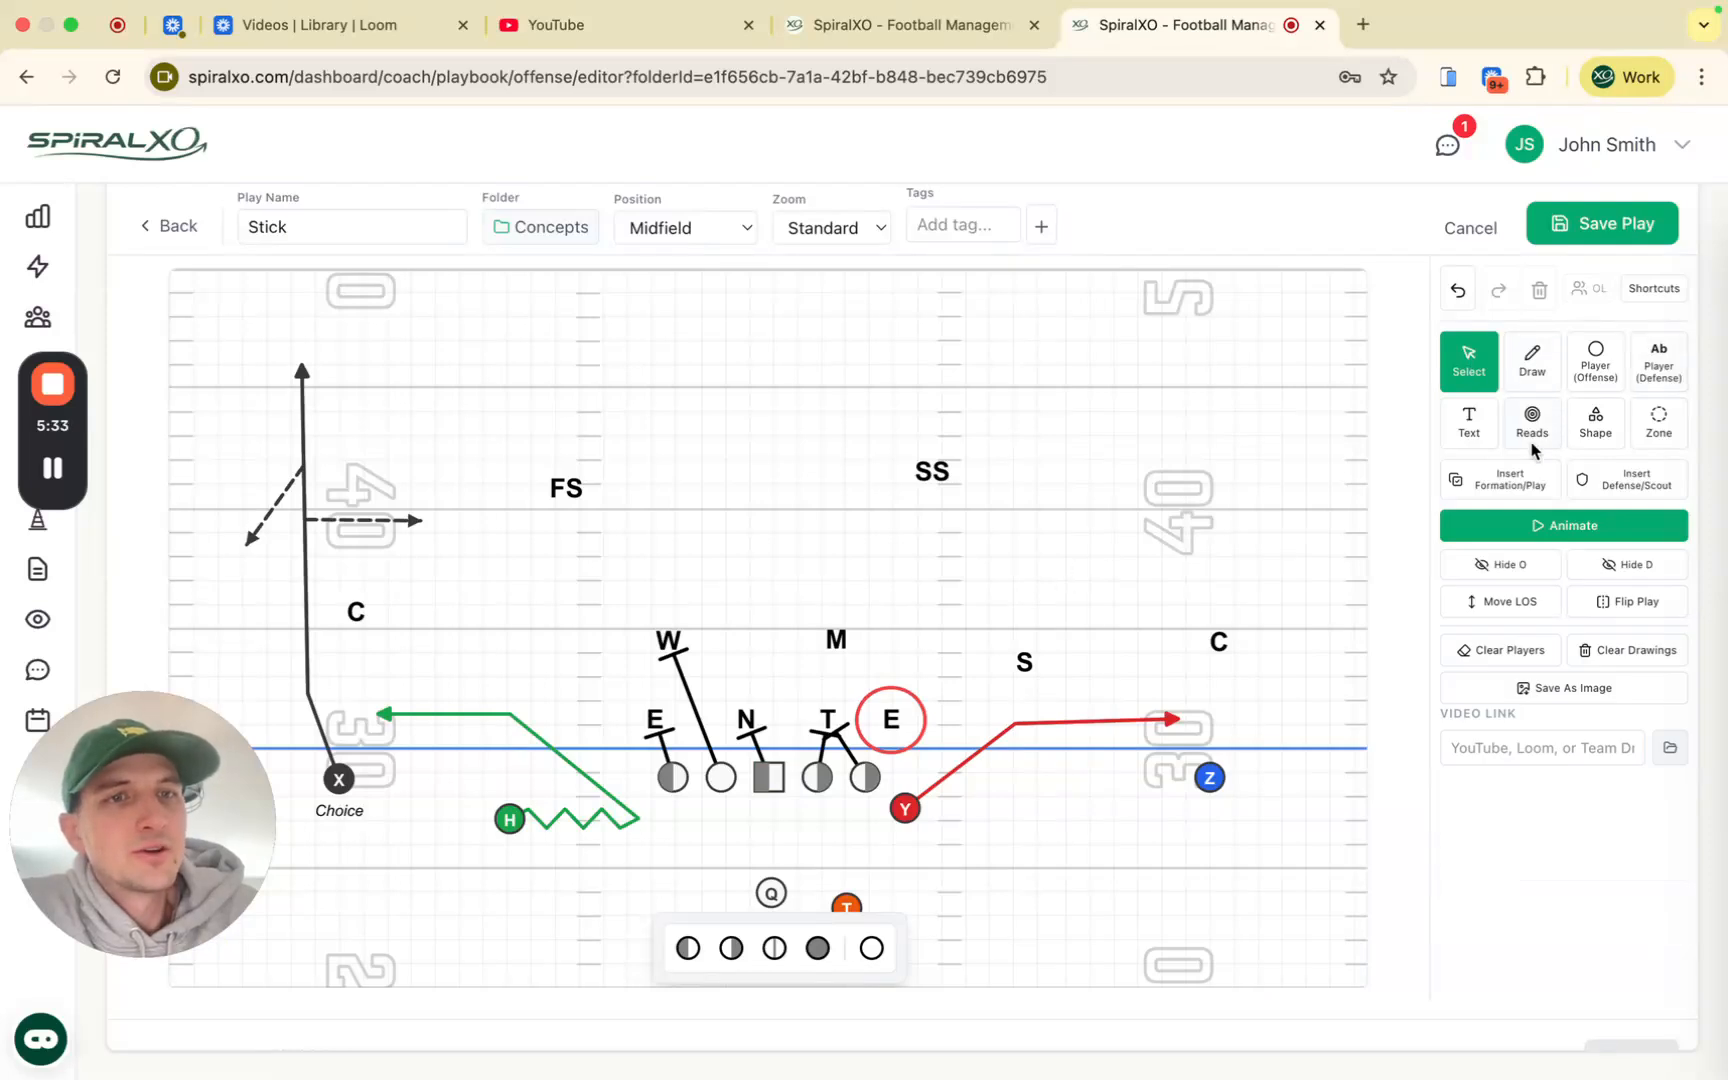
Step: Add a two-line note near the top of the field starting 'QB Notes'
click(1469, 420)
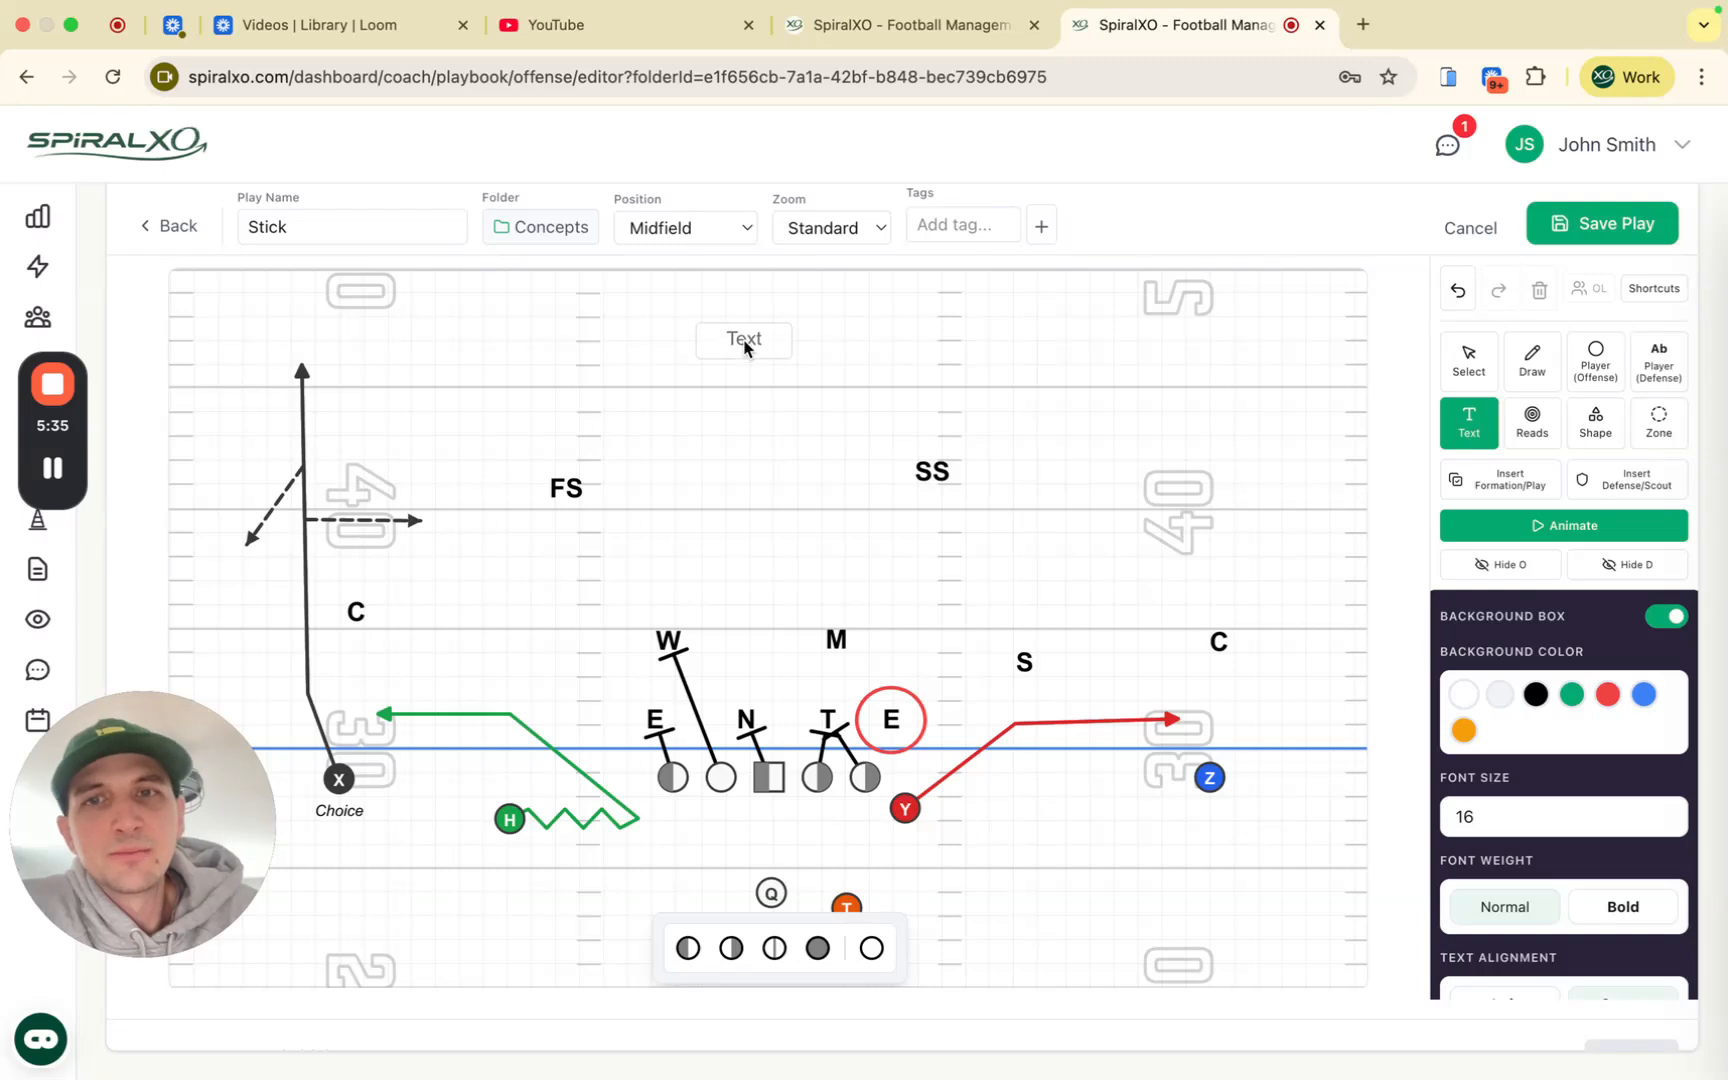
click(765, 362)
text(QB Notes)
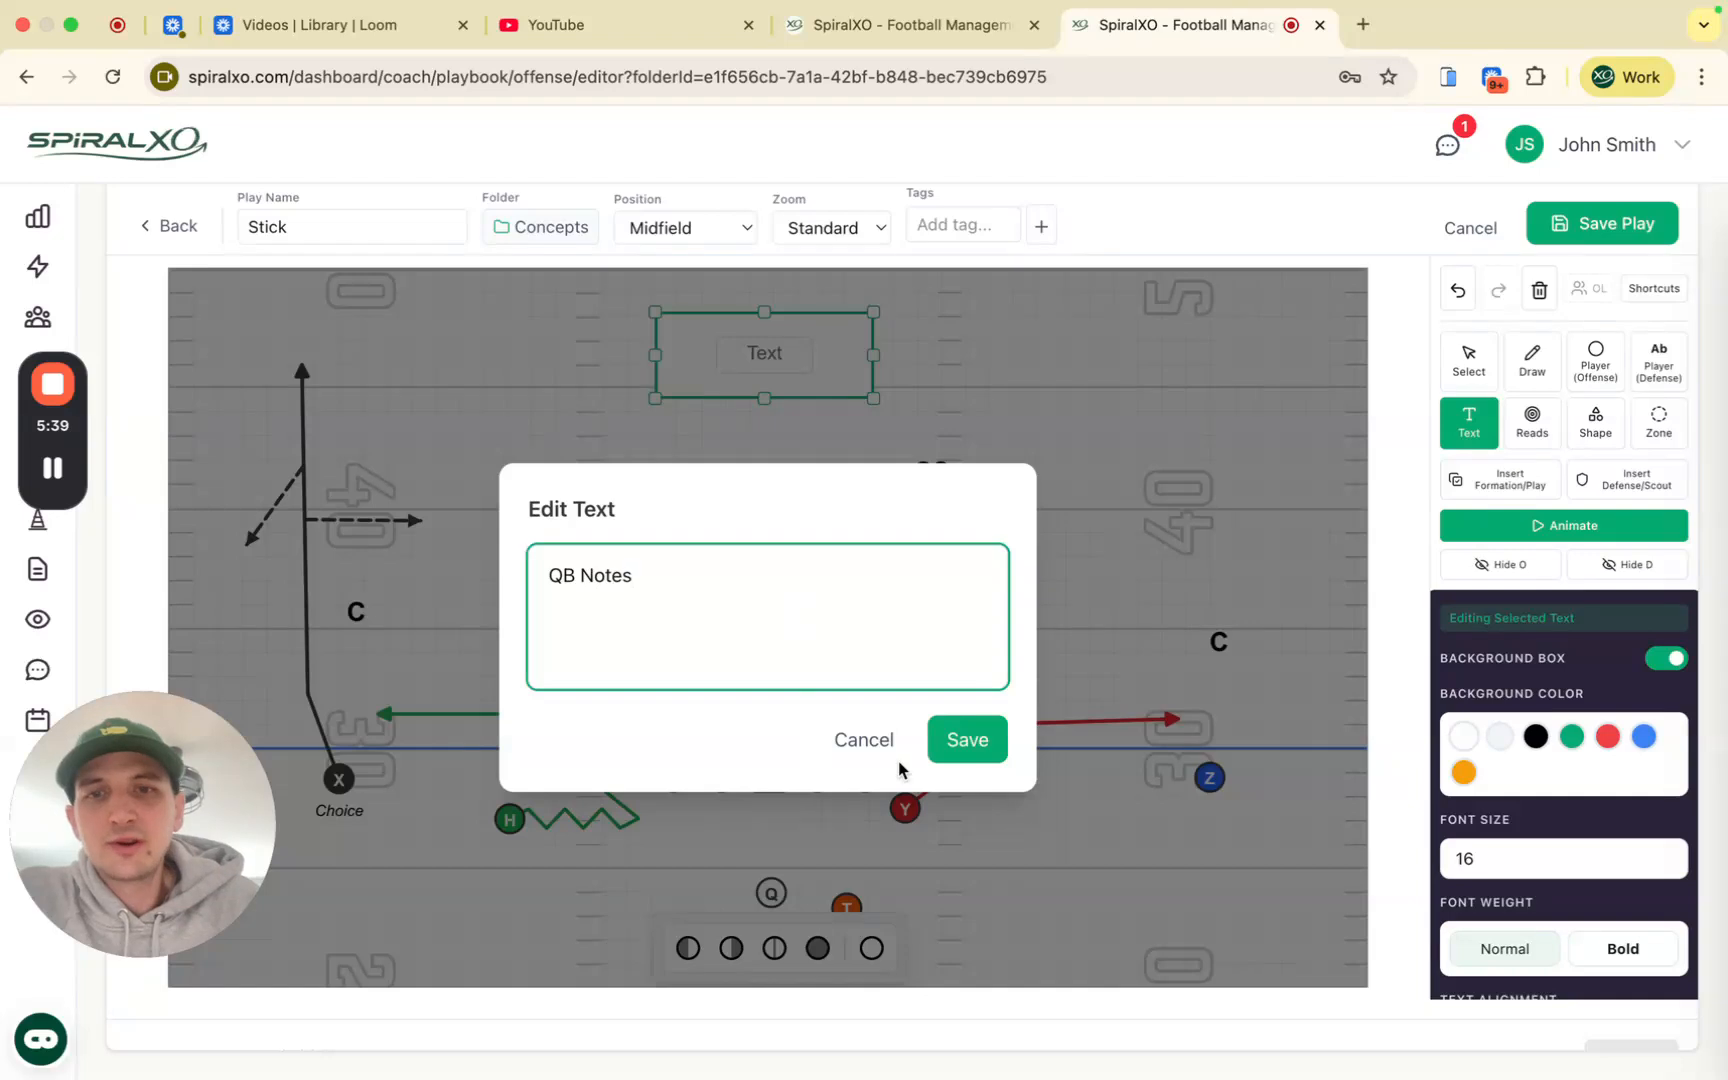
key(Return)
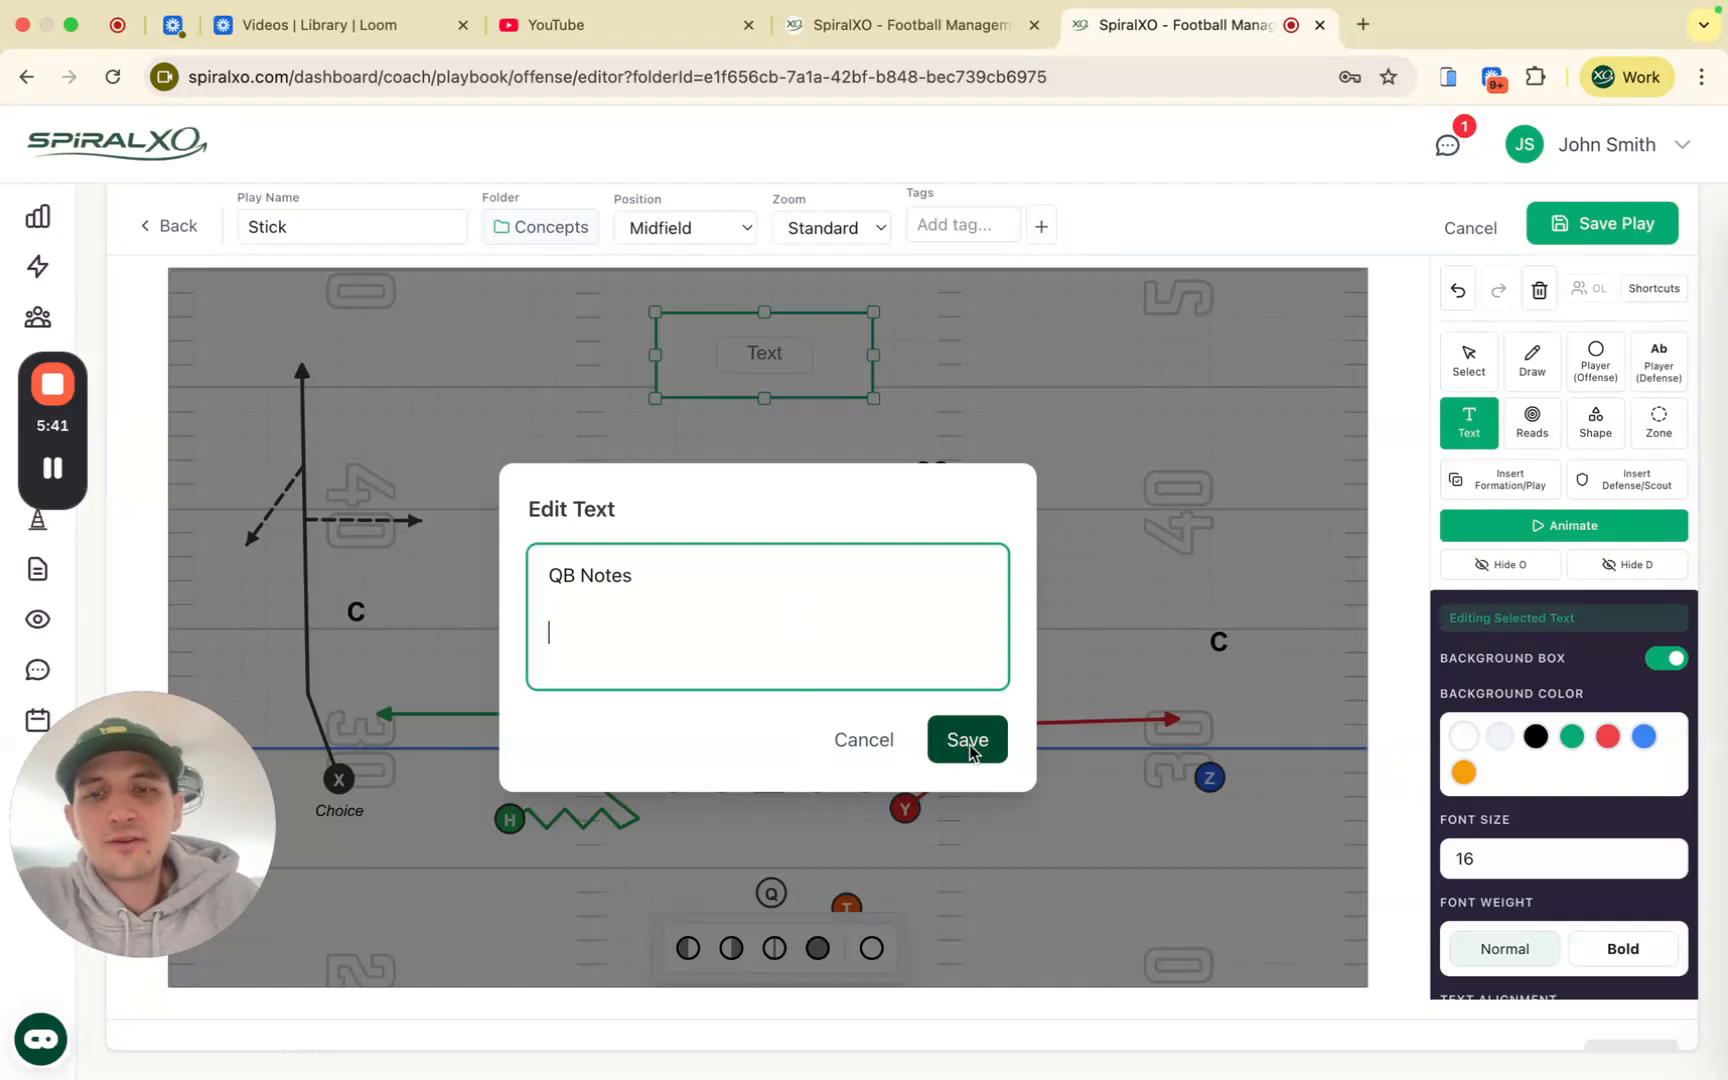
text(ta)
click(975, 745)
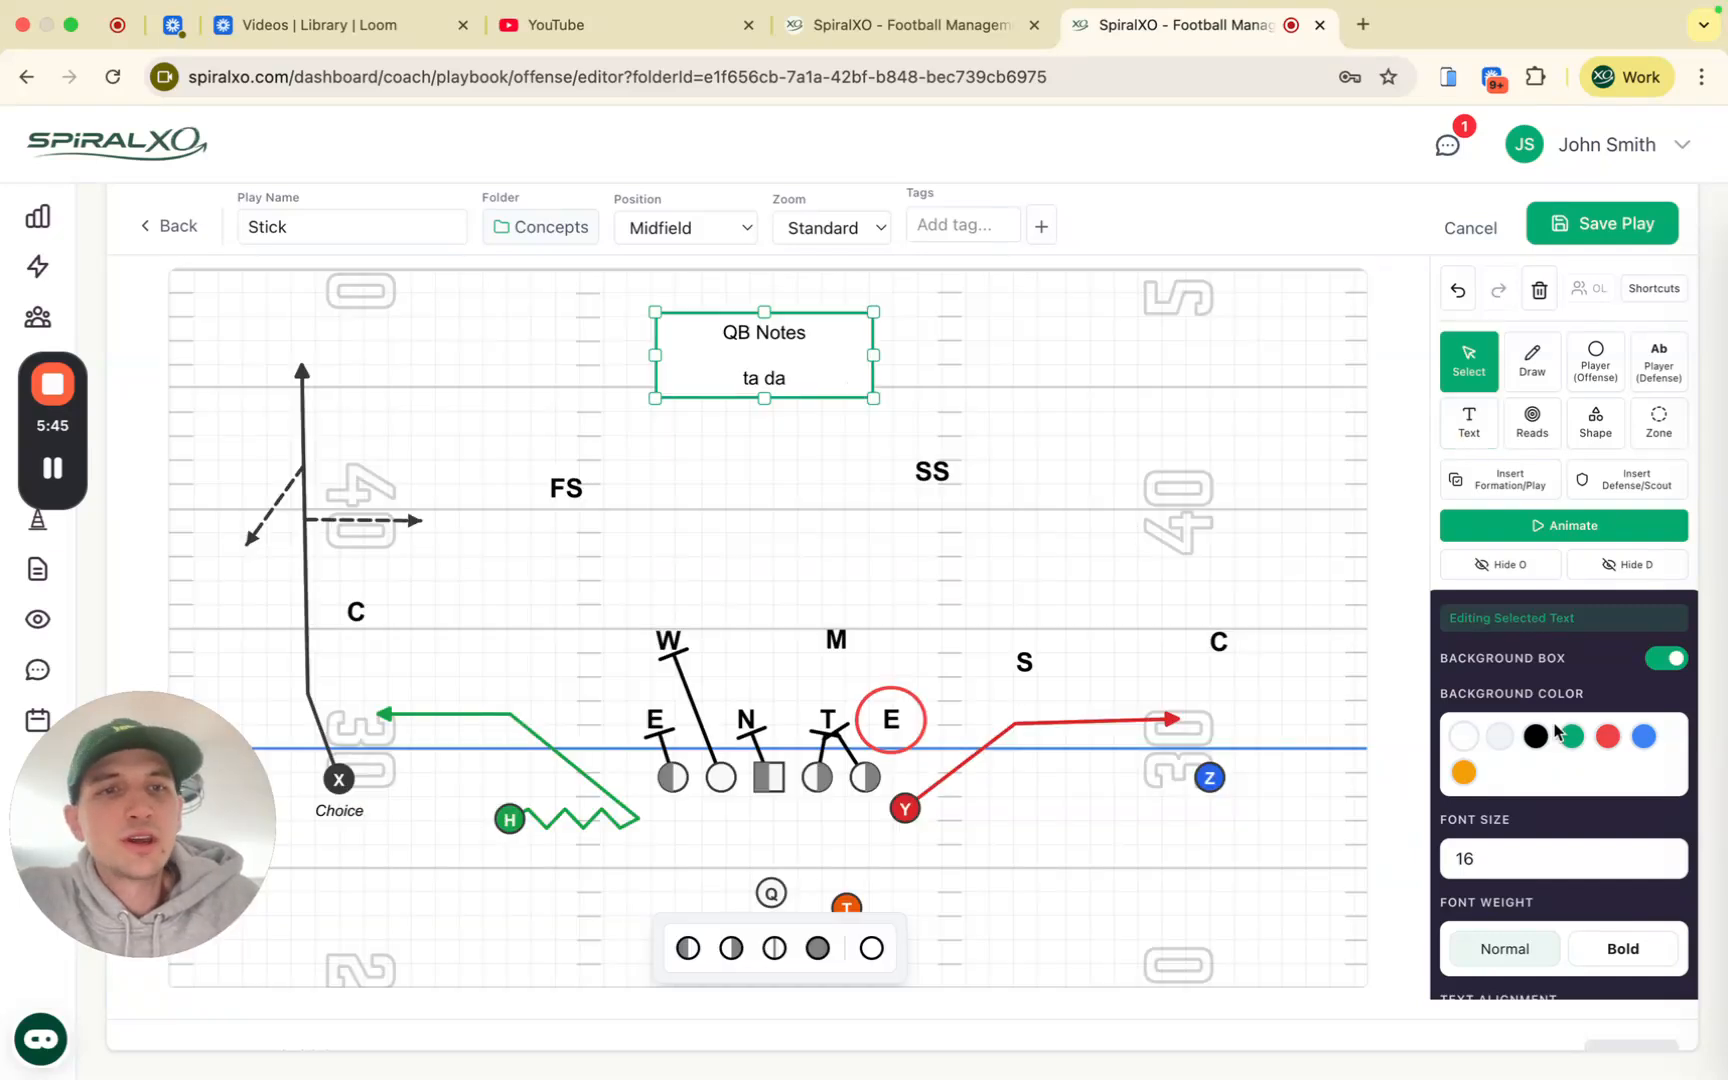
Step: Style the note with a green background and bold, white, size 19, left-aligned text
scroll(1556, 735, down, 1)
click(1570, 676)
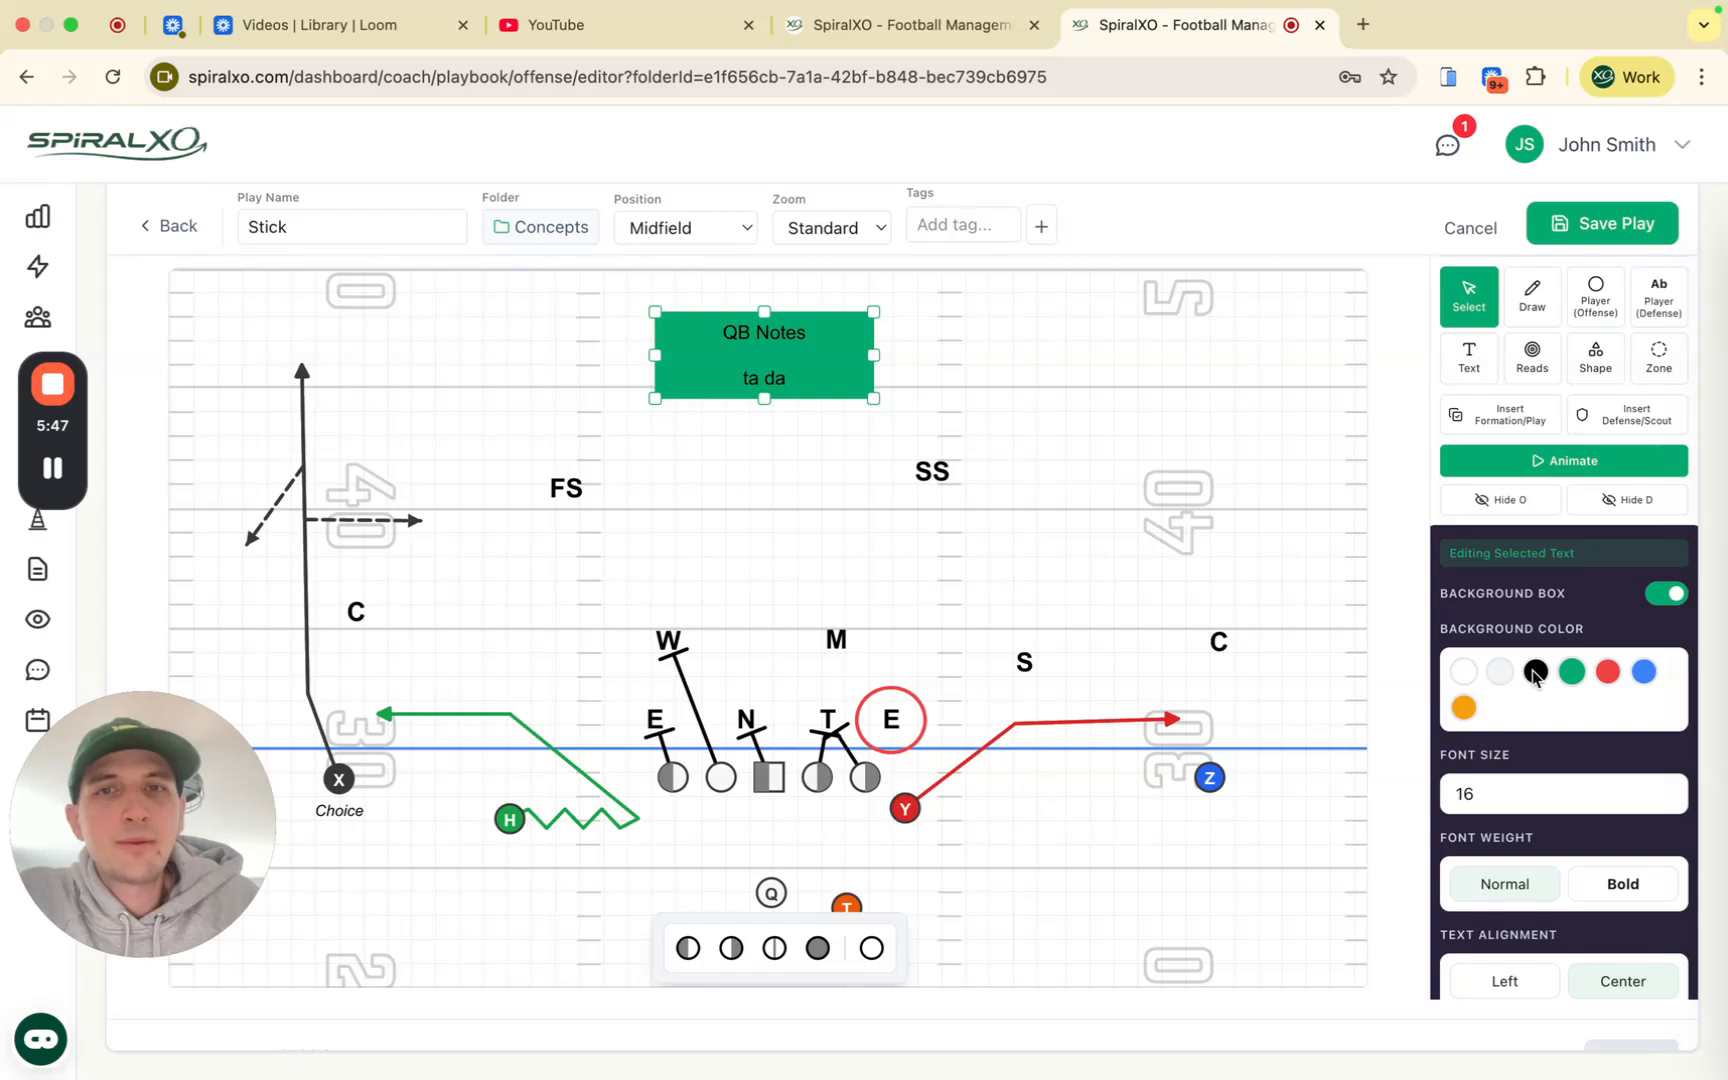
click(1535, 672)
click(1499, 672)
scroll(1505, 690, down, 2)
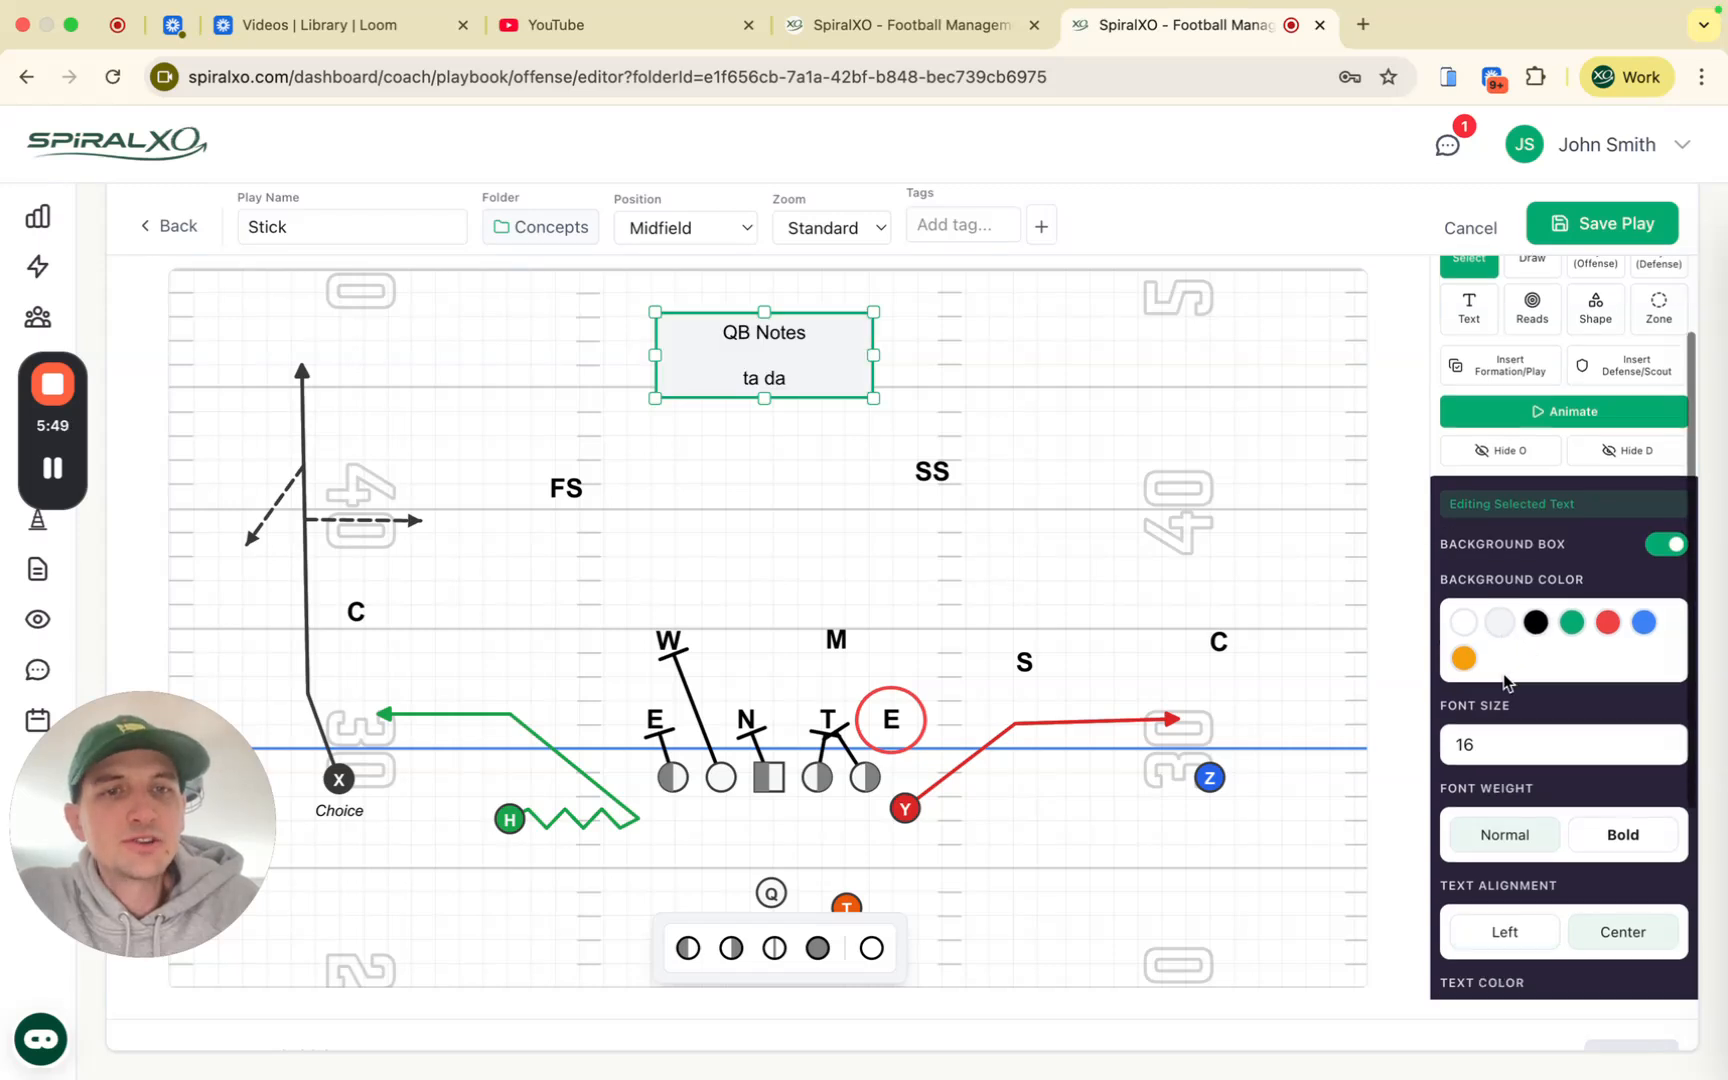
click(1463, 914)
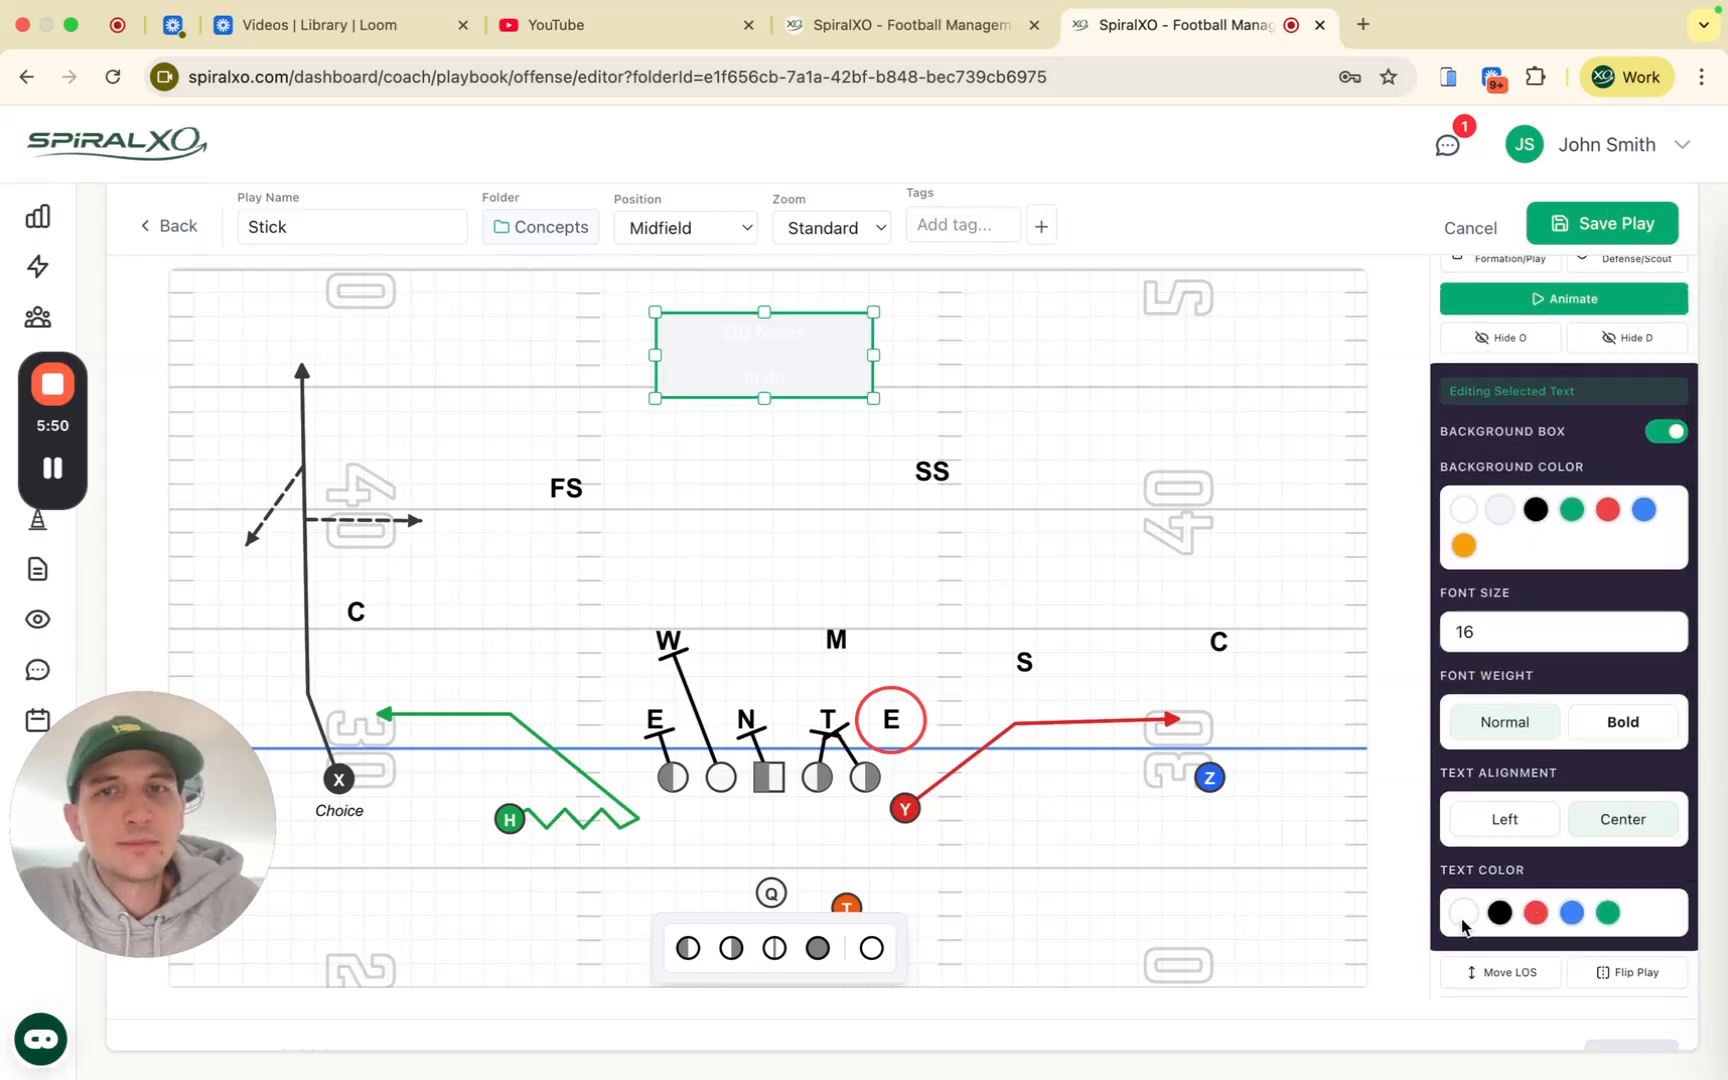
click(1568, 513)
click(1622, 721)
click(1665, 625)
click(1665, 625)
click(1665, 625)
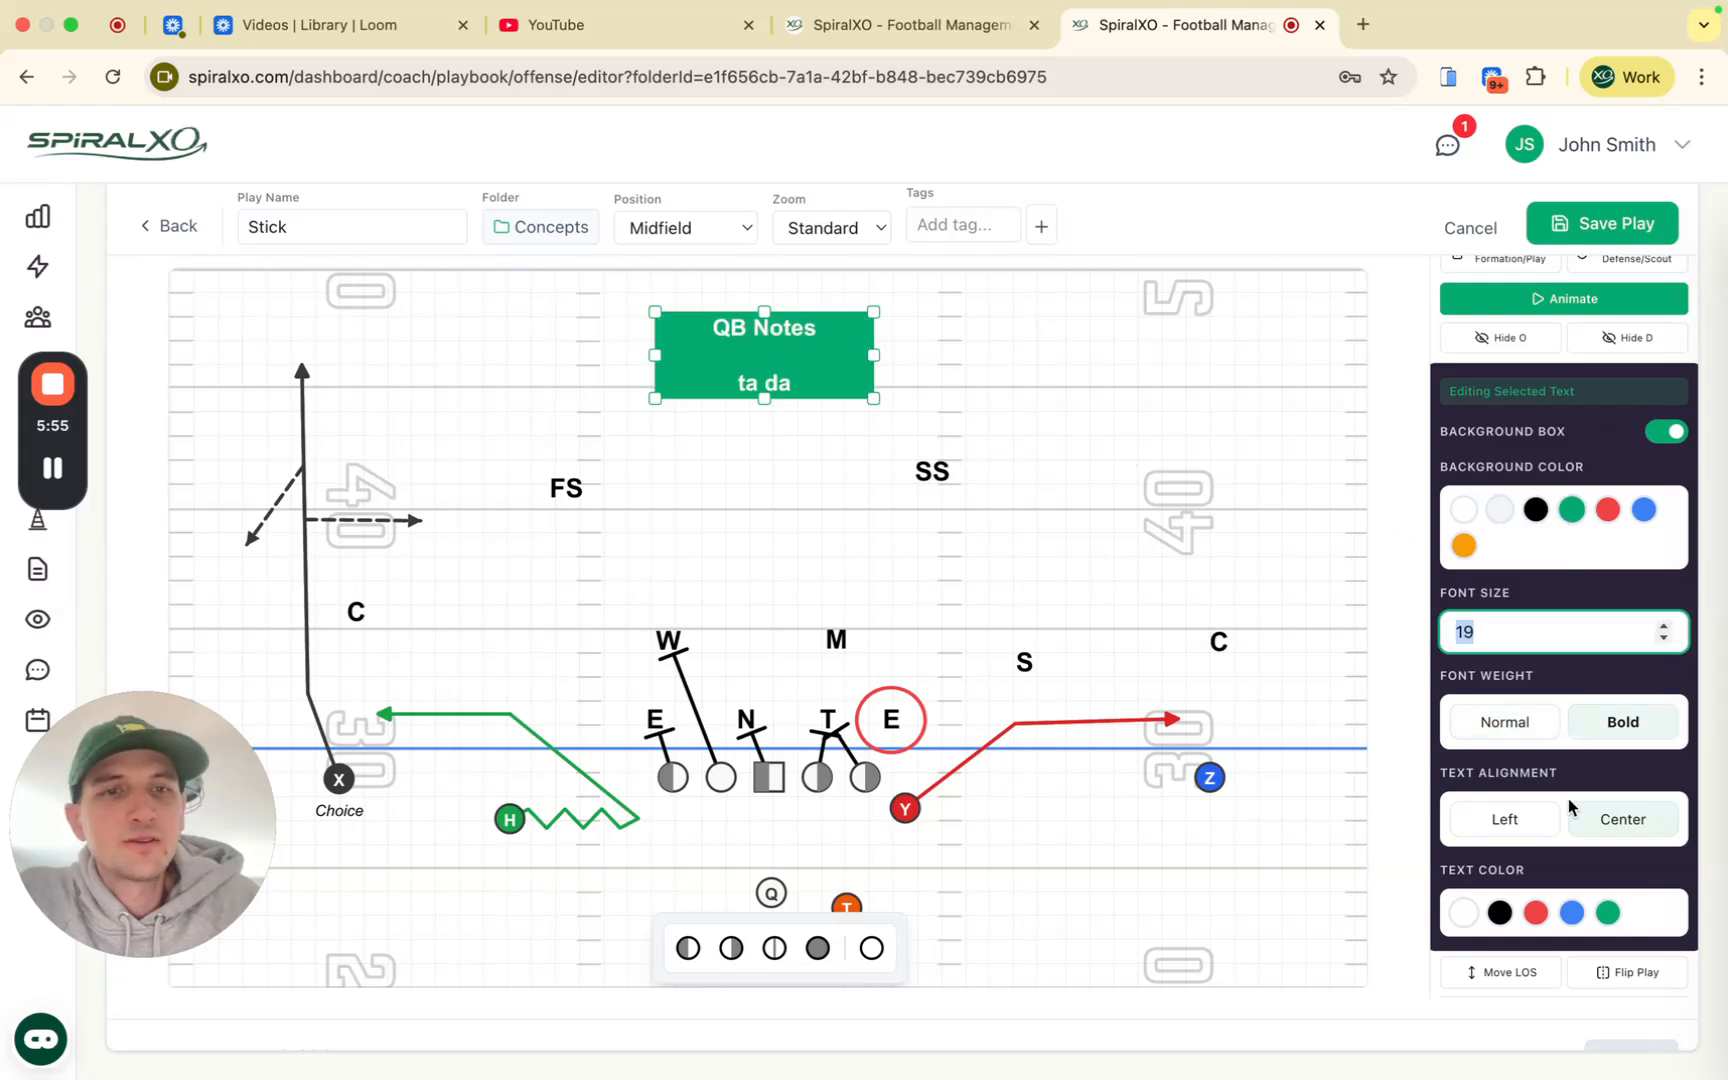
click(1531, 819)
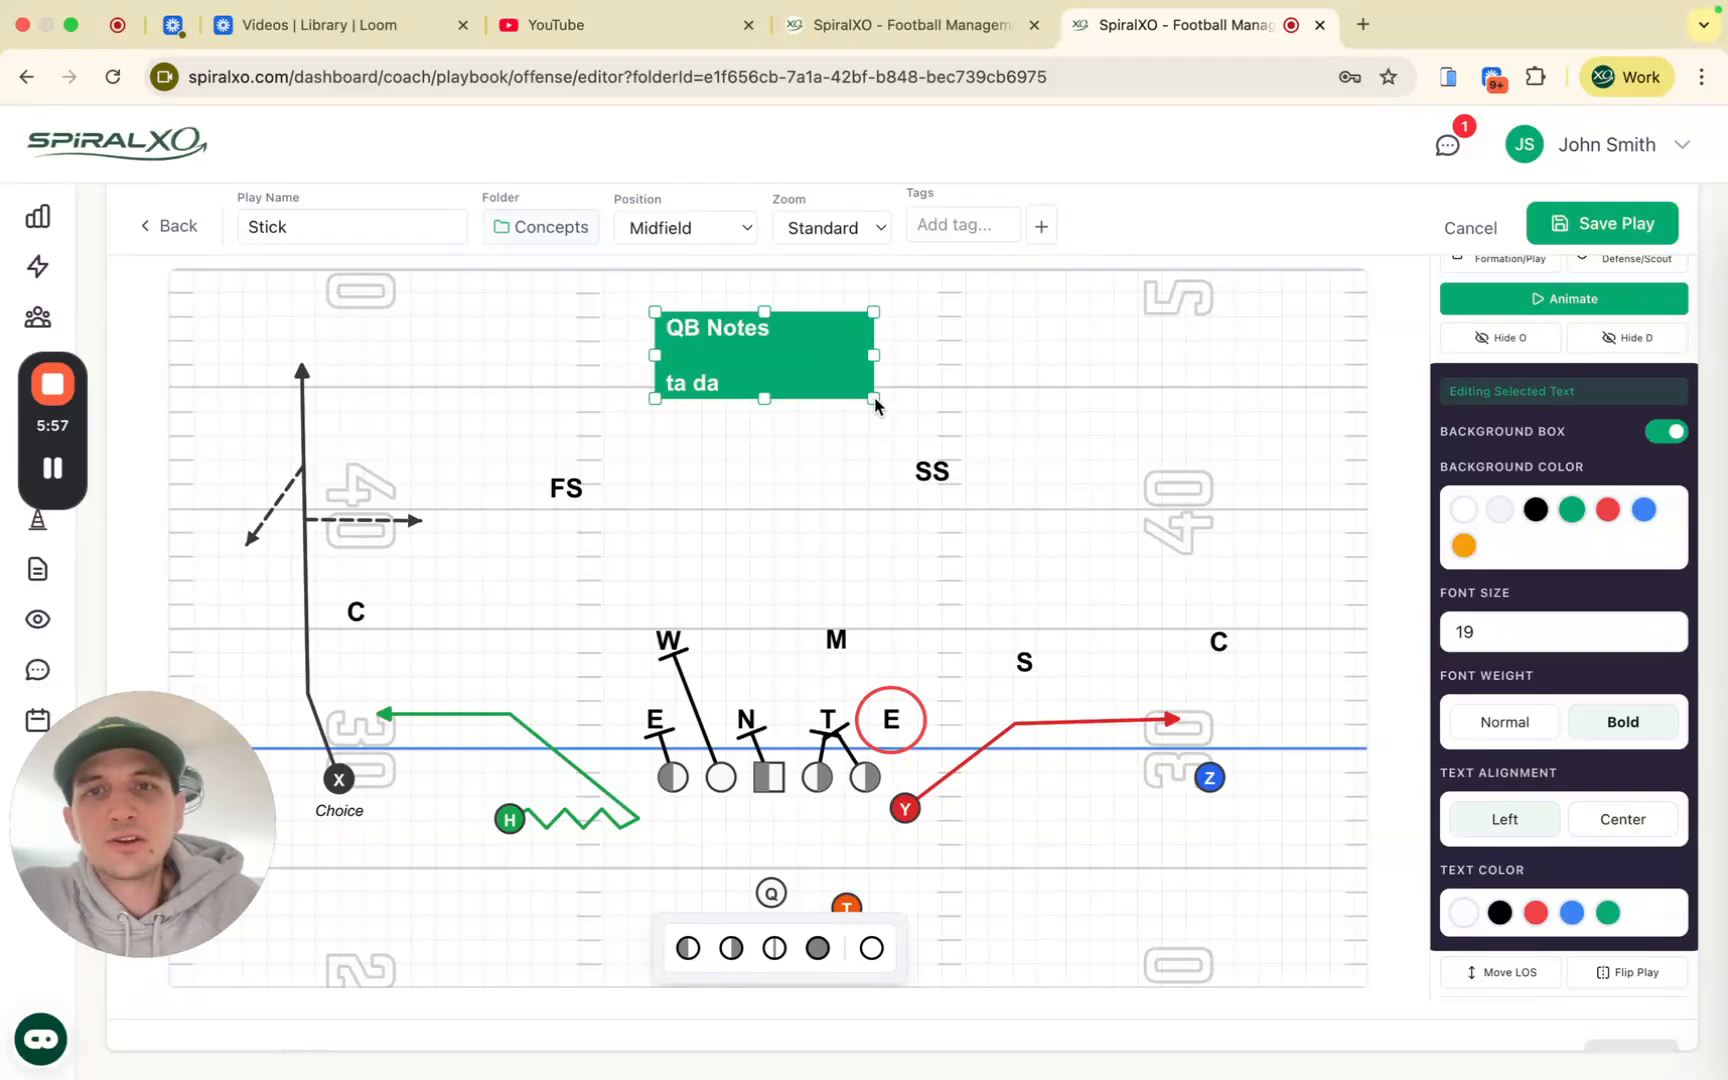
Step: Widen the QB Notes box and position it at the top of the field
drag(872, 399, 1013, 400)
mouse_move(932, 354)
mouse_down()
mouse_move(1314, 868)
mouse_move(1081, 915)
mouse_move(986, 490)
mouse_move(975, 342)
mouse_move(944, 338)
mouse_up()
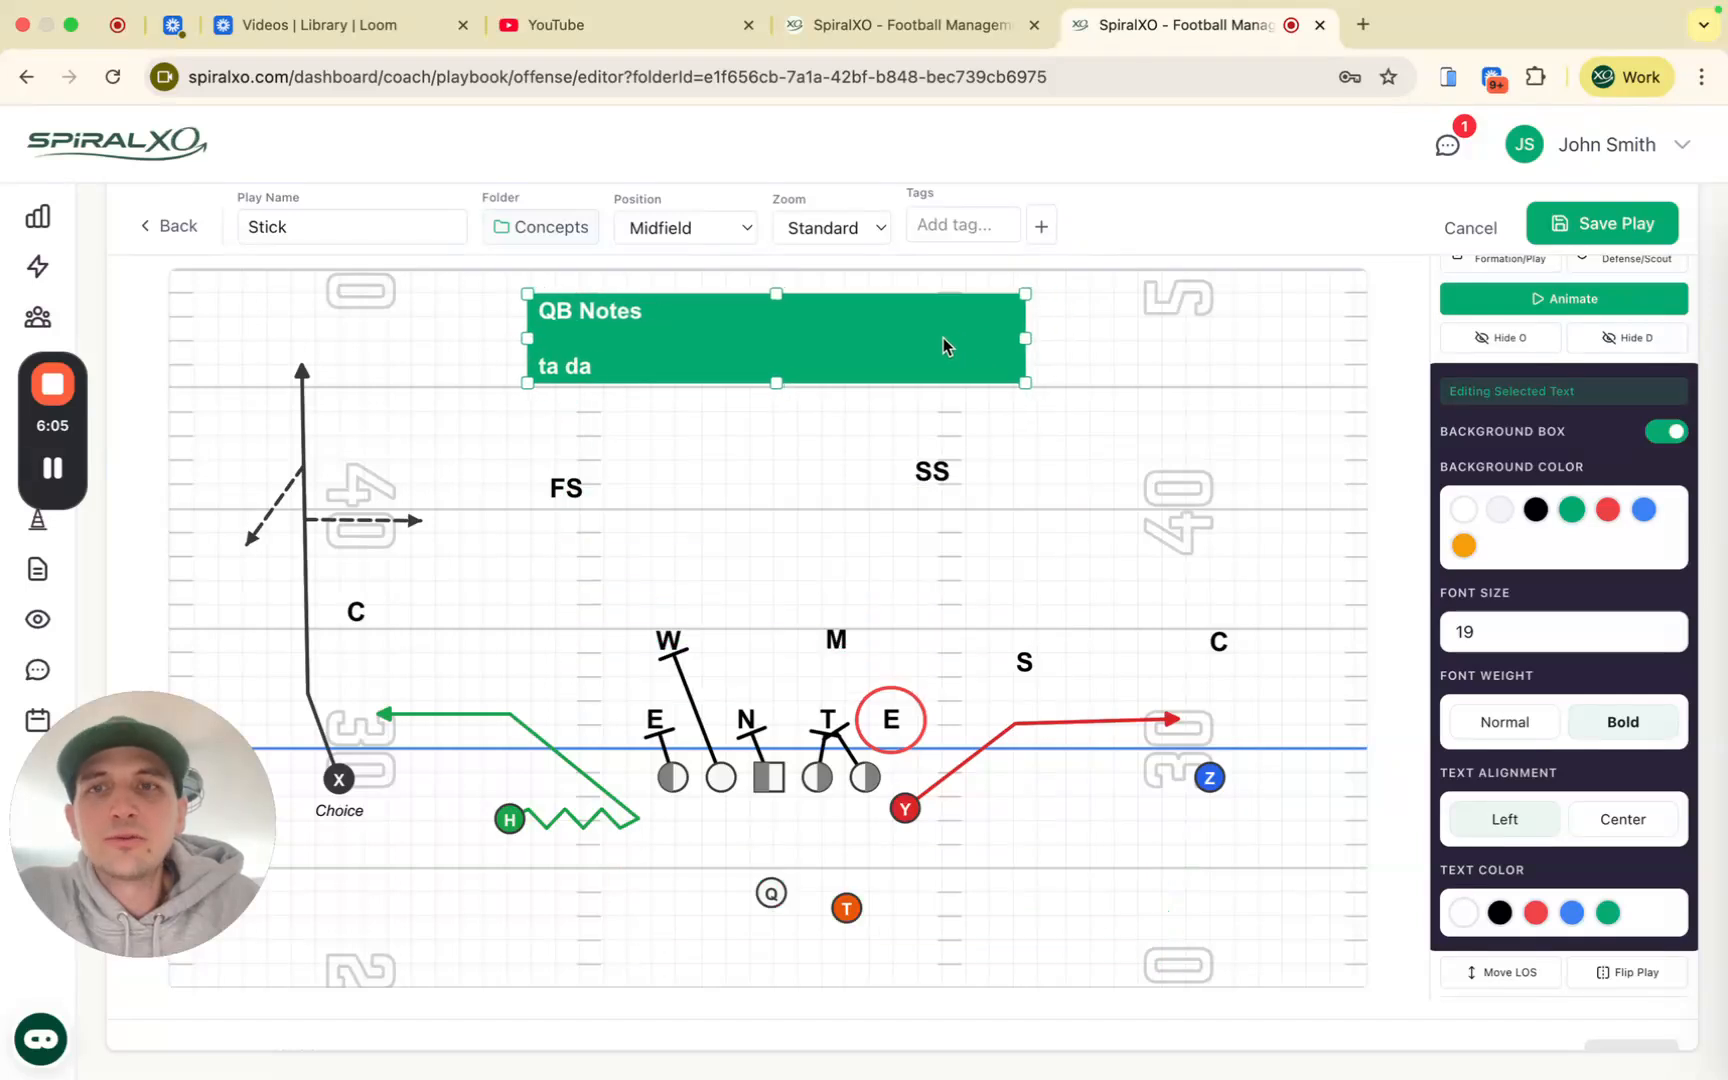
click(1108, 352)
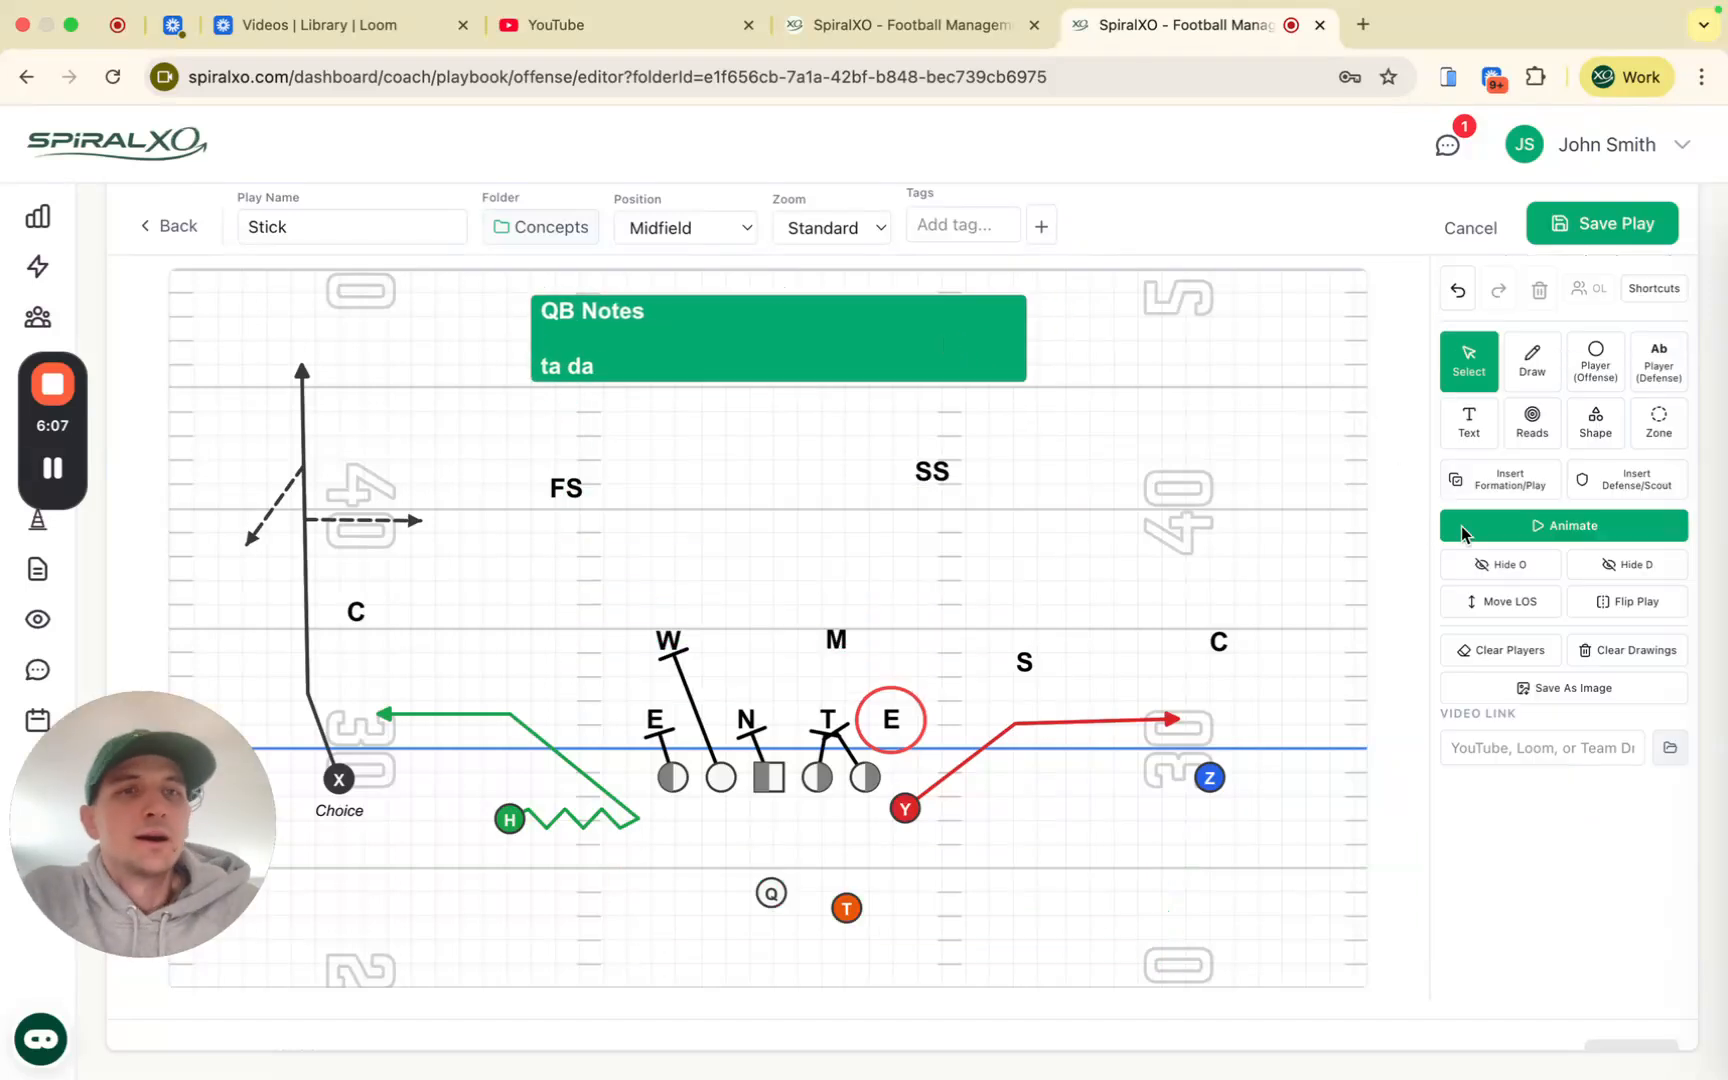
Step: Place red reads: 1 on X's route, 2 near H's route end, CD above W
click(1541, 428)
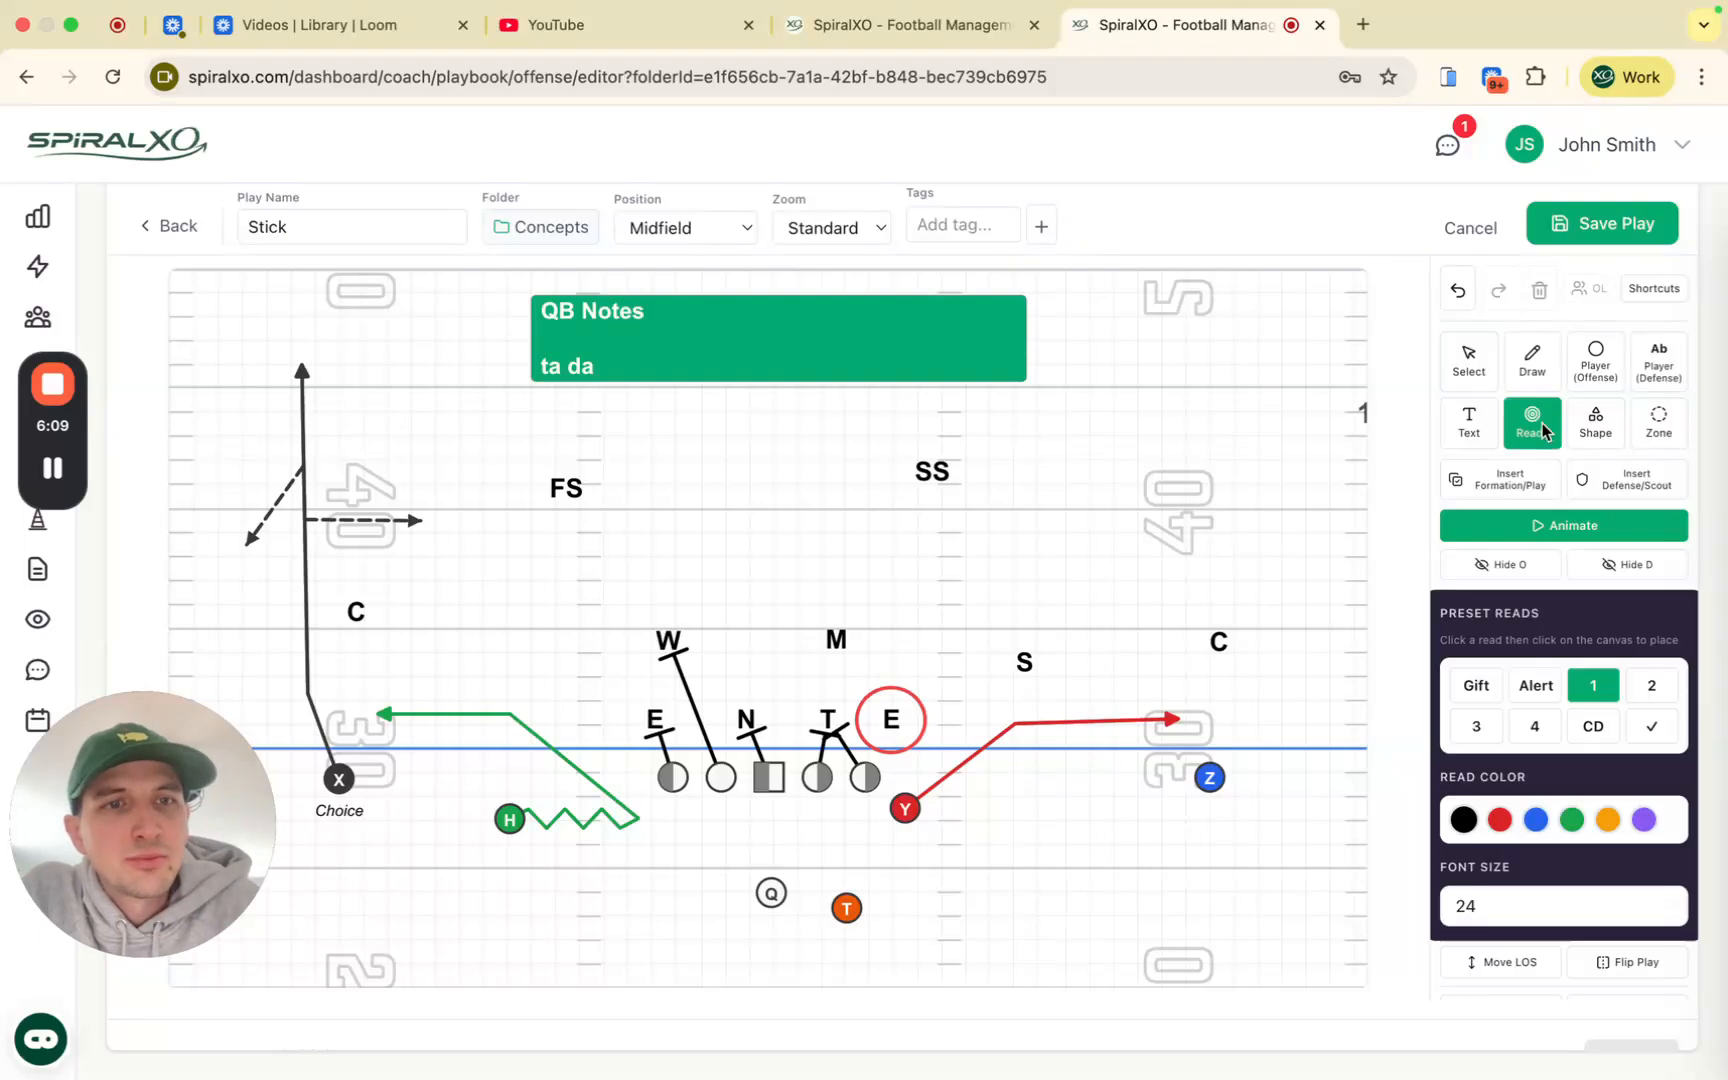
click(1500, 819)
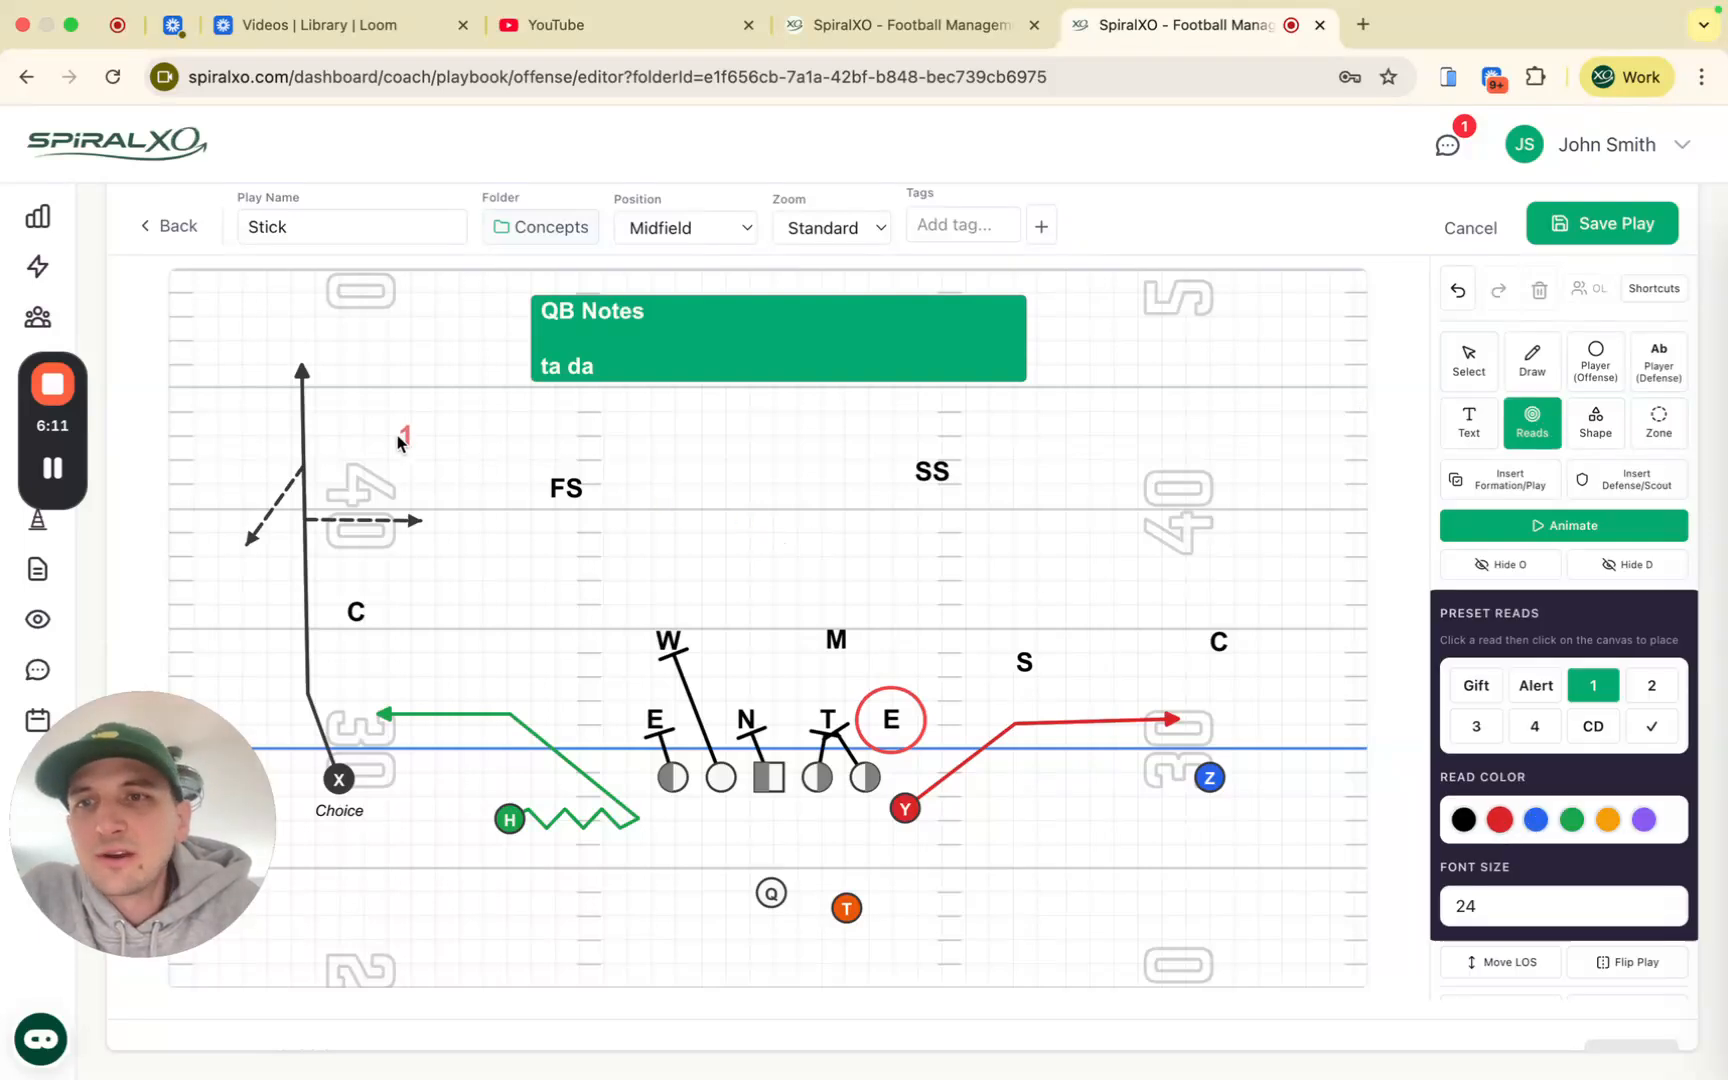
click(350, 428)
click(1651, 686)
click(378, 686)
click(379, 684)
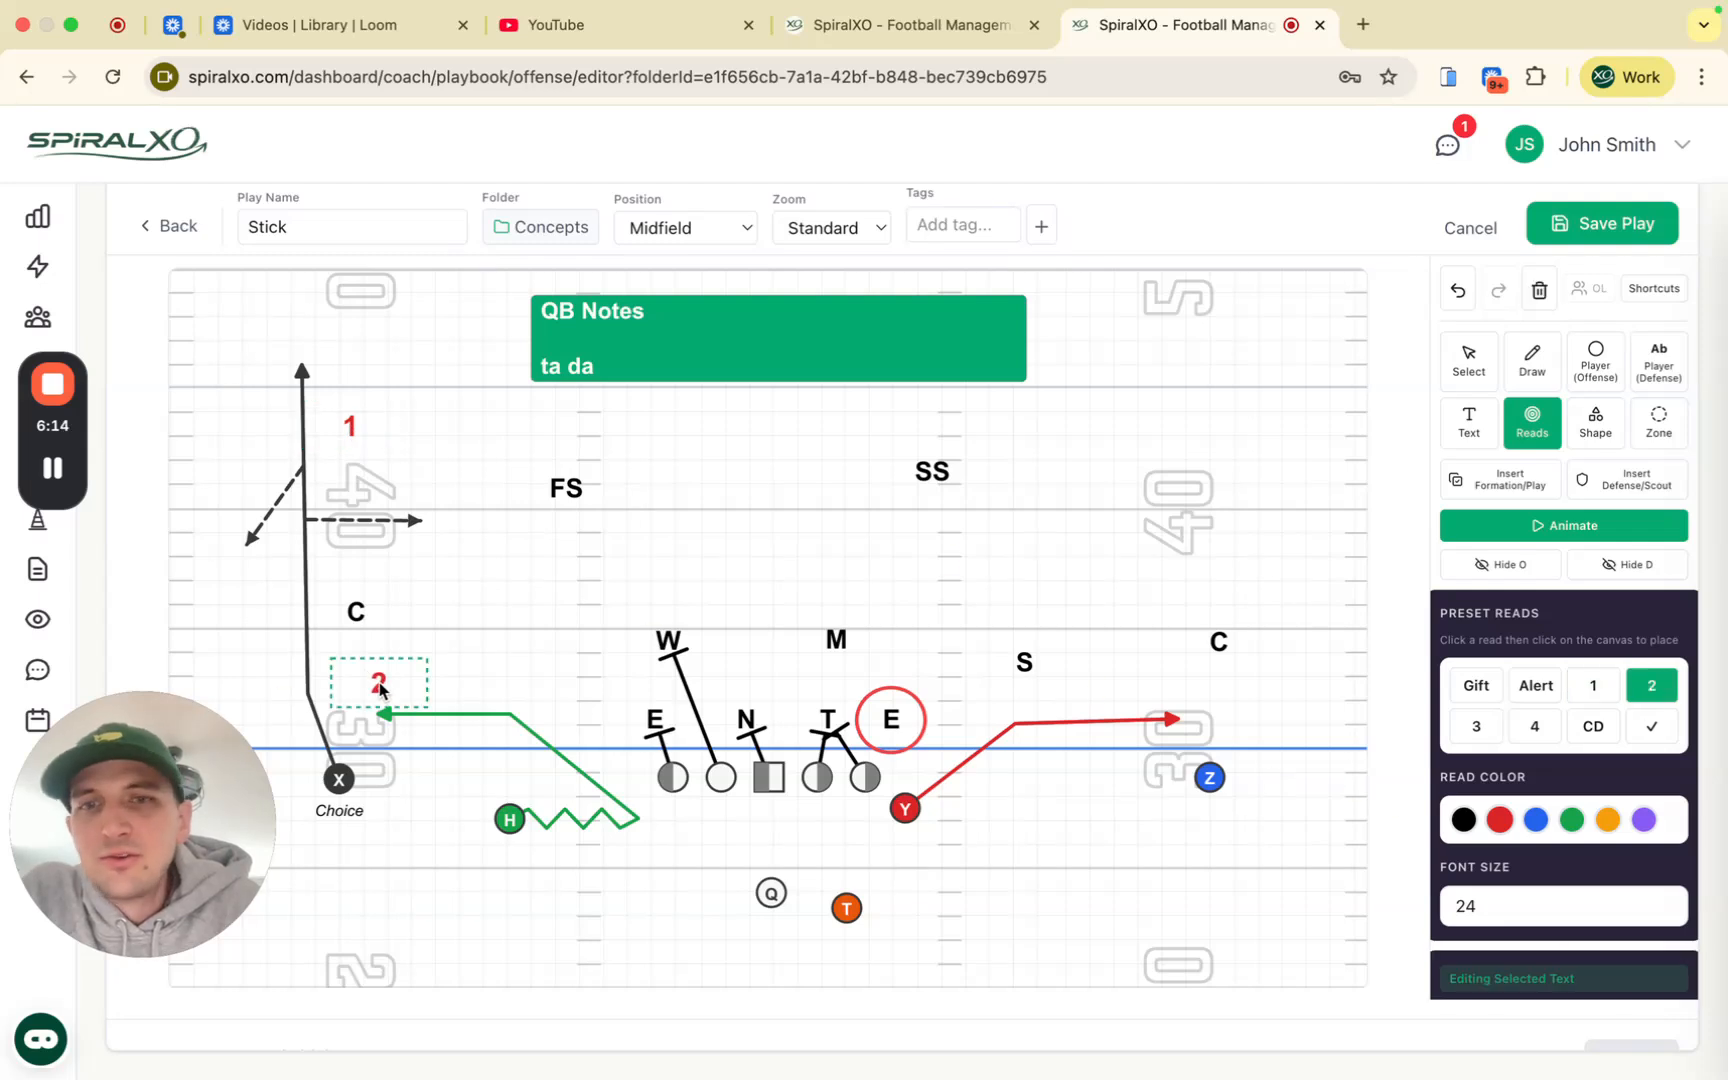
click(1593, 728)
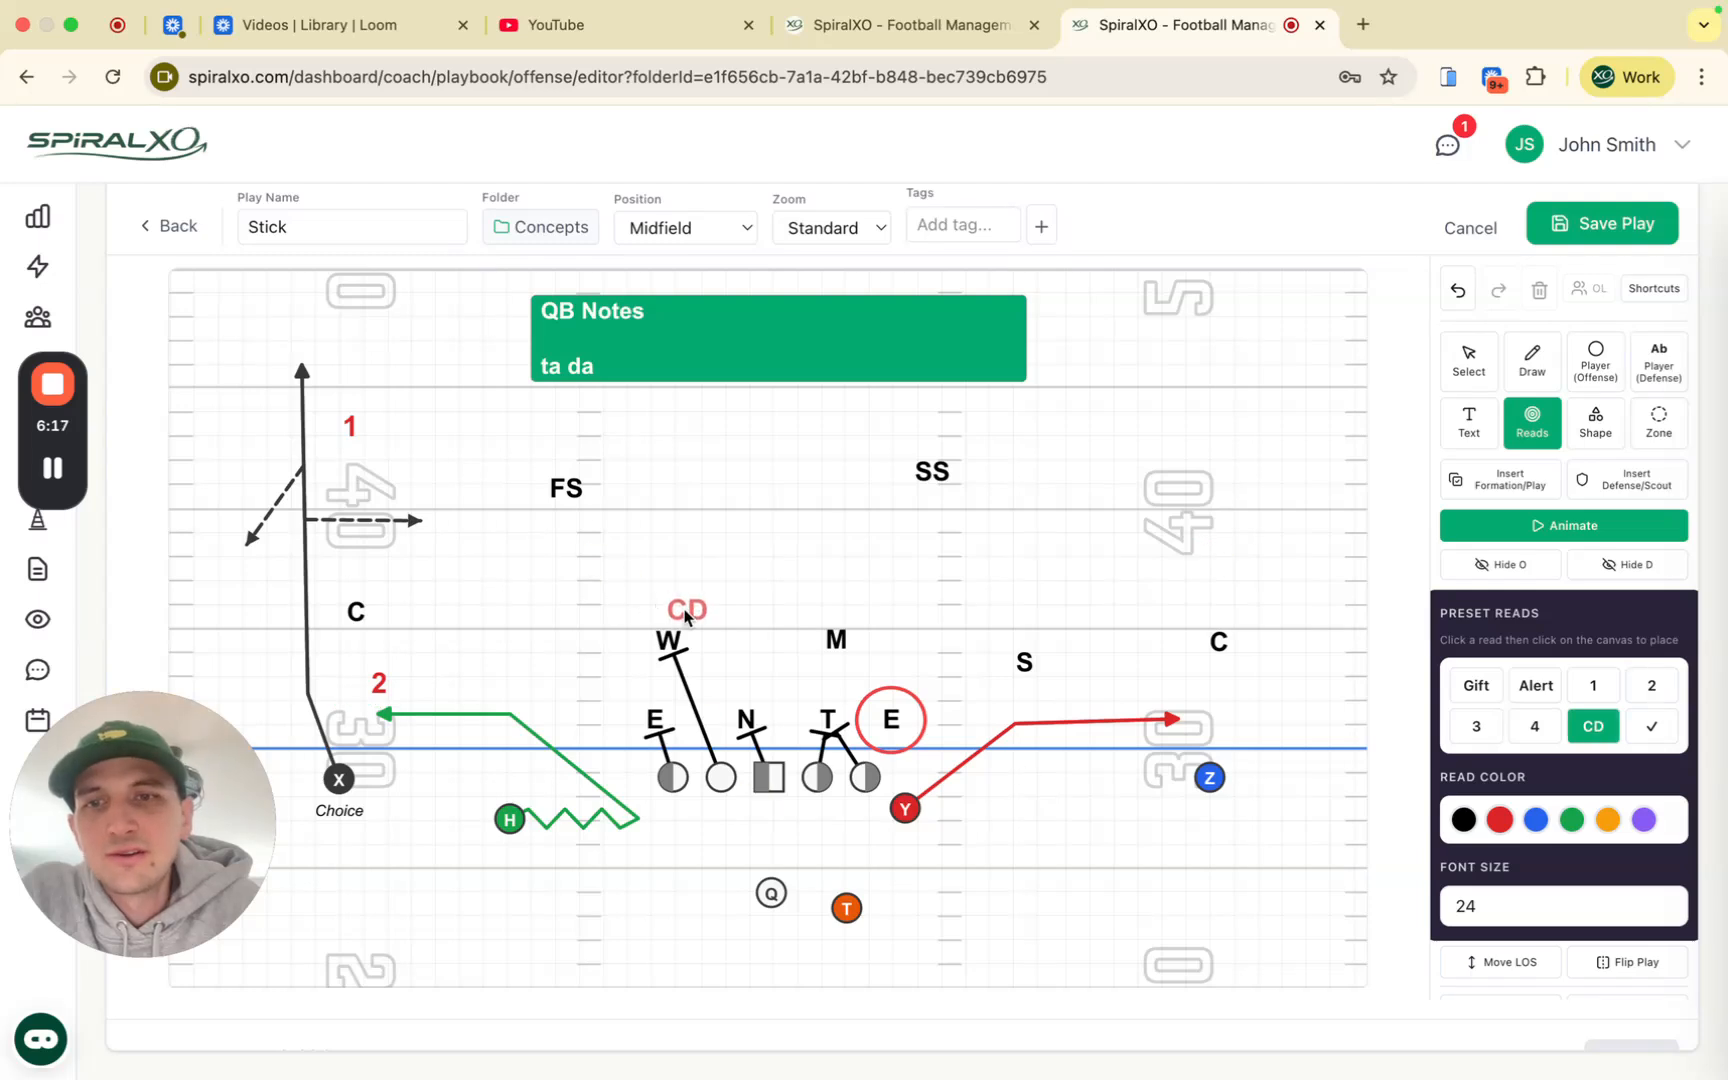
click(719, 618)
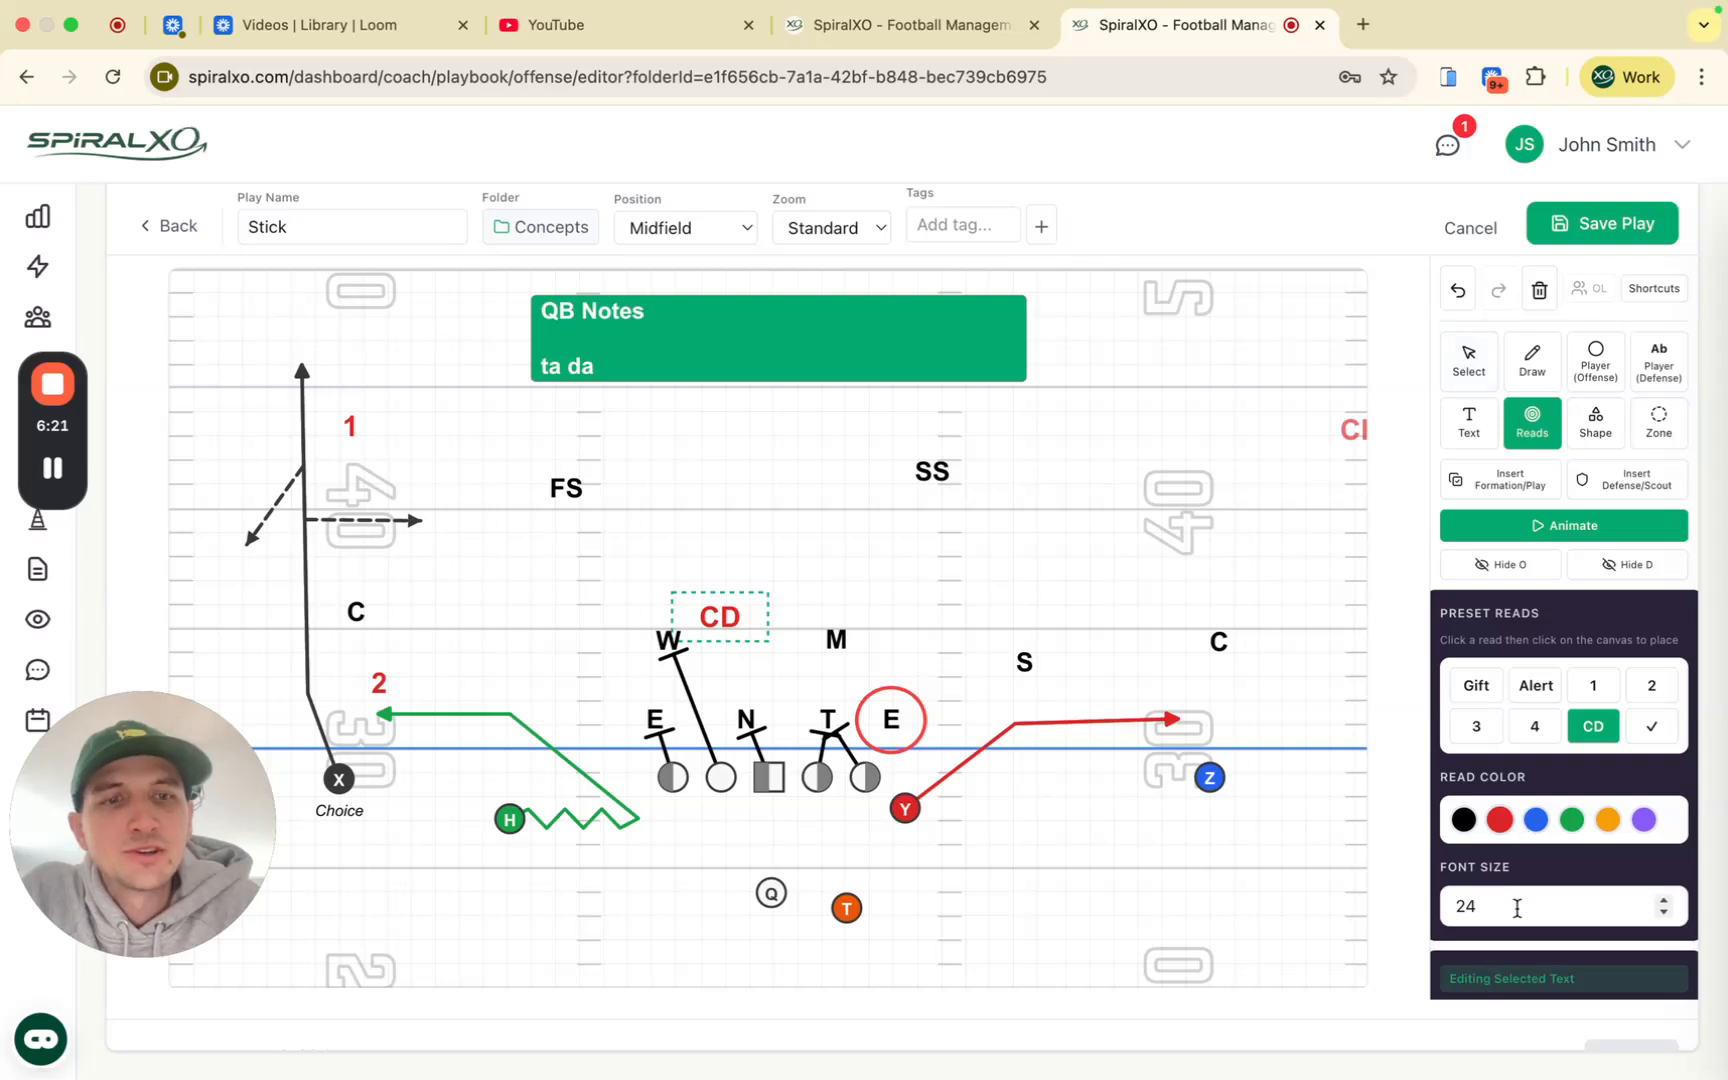
click(1469, 362)
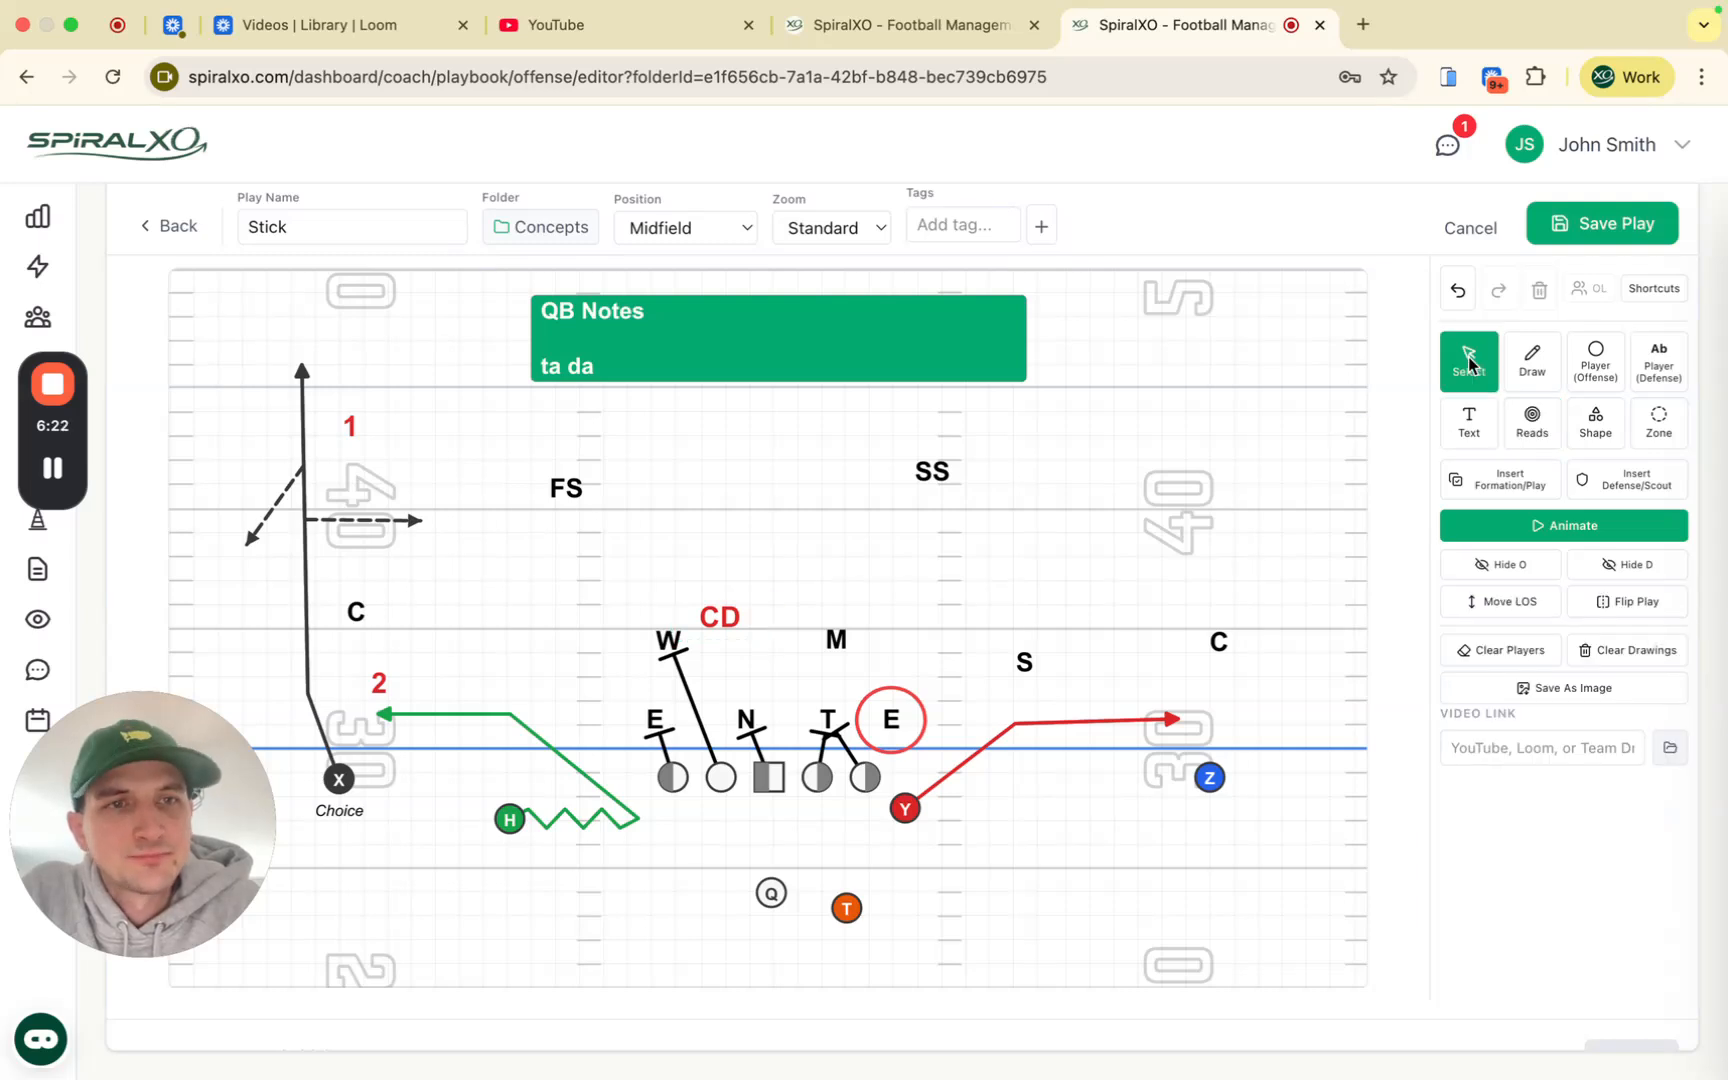
Step: Stretch a square into a filled grey rectangle covering X and H
click(1610, 432)
click(1568, 697)
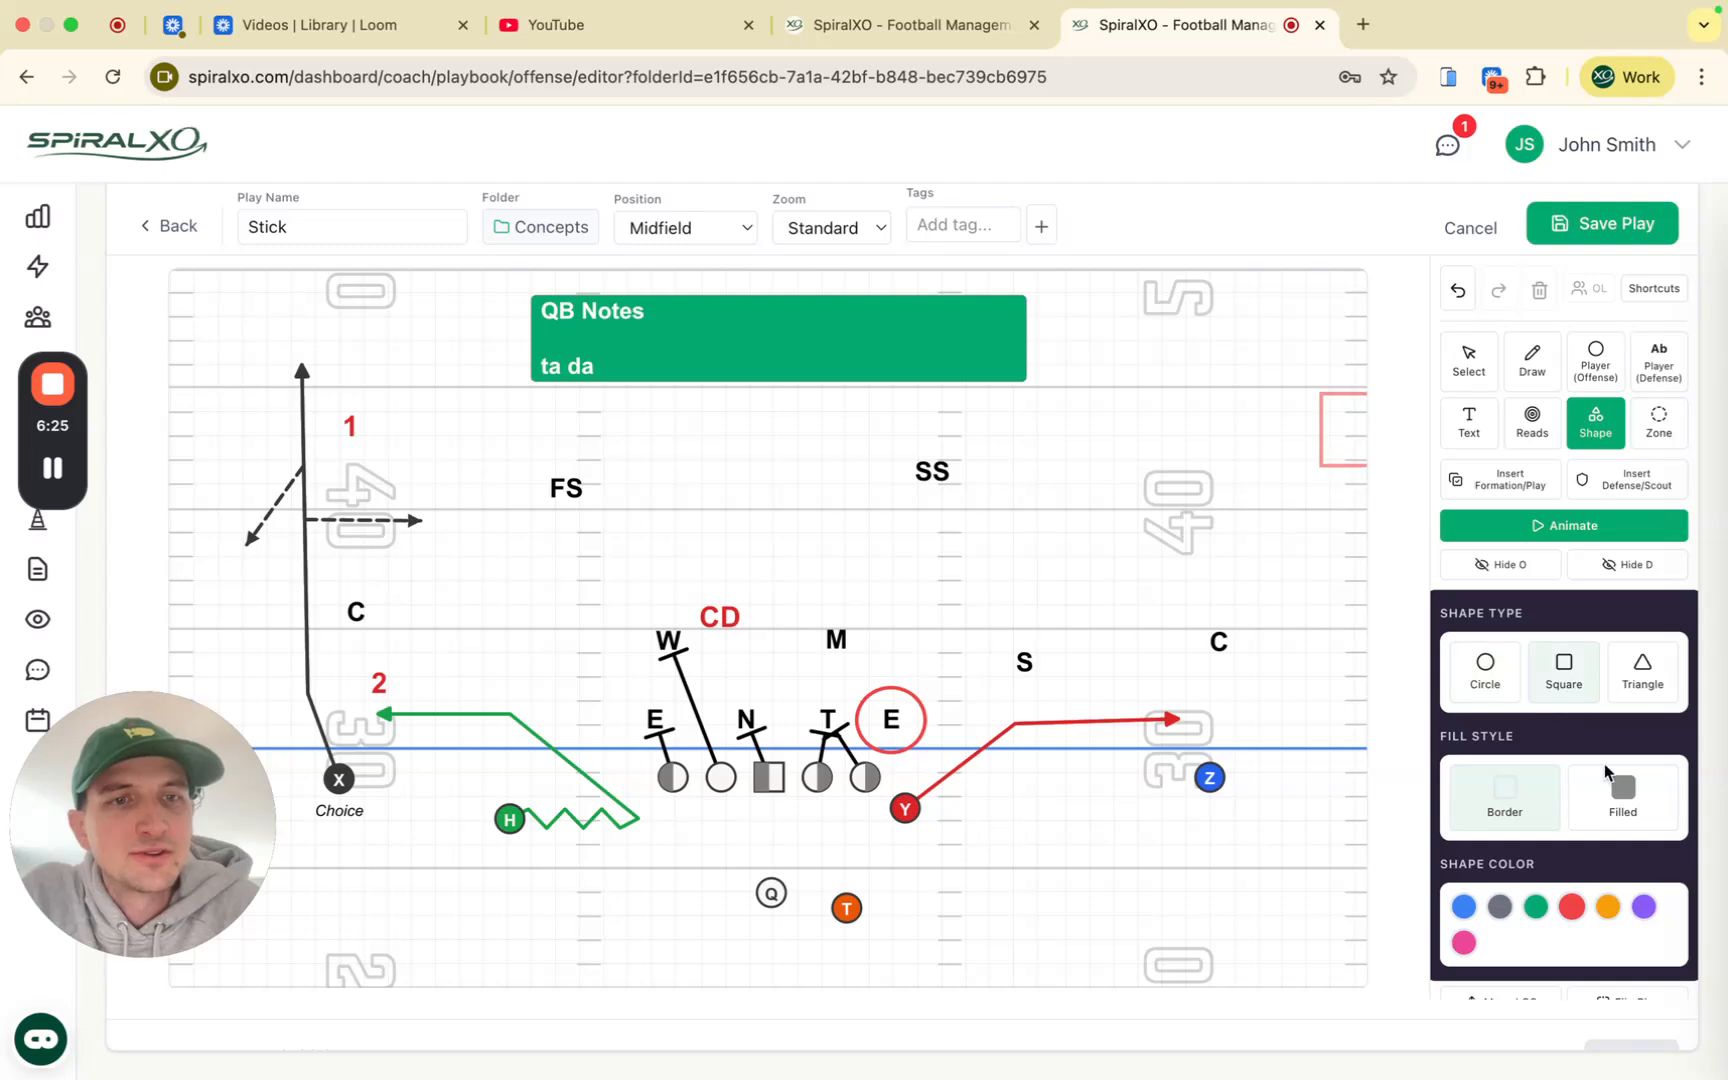
scroll(1516, 822, down, 2)
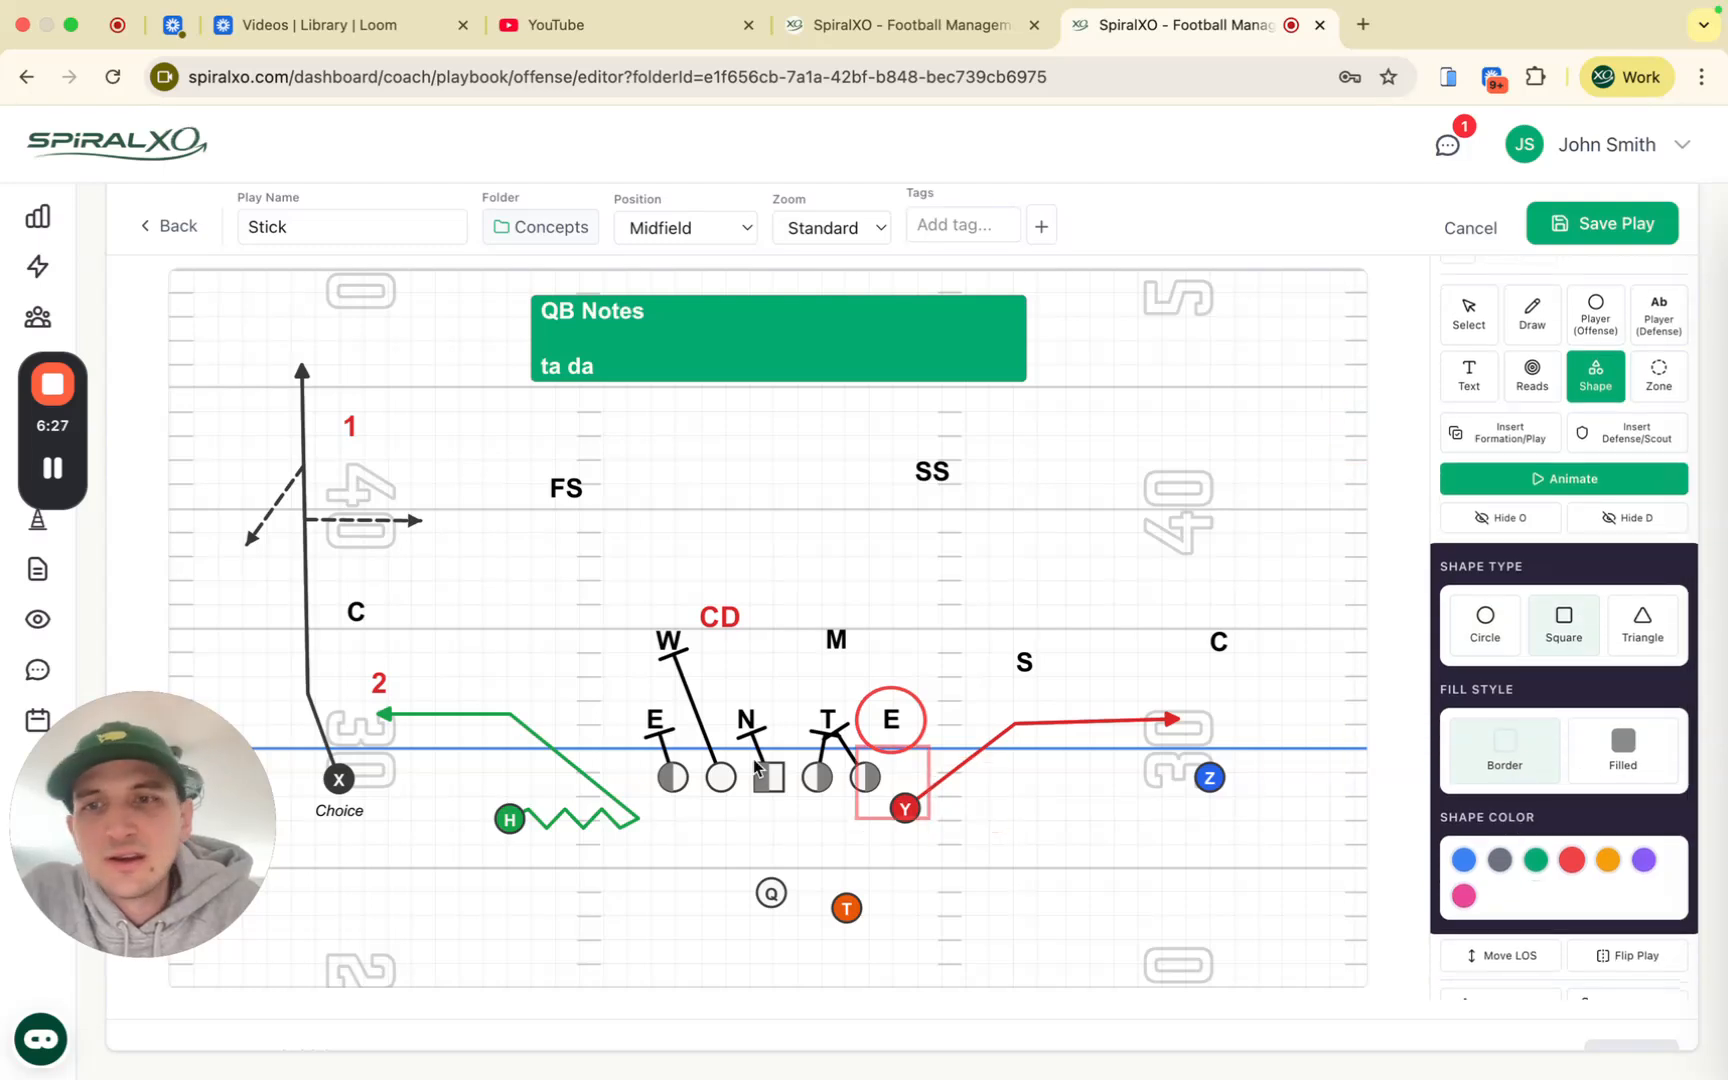
click(288, 585)
click(1469, 316)
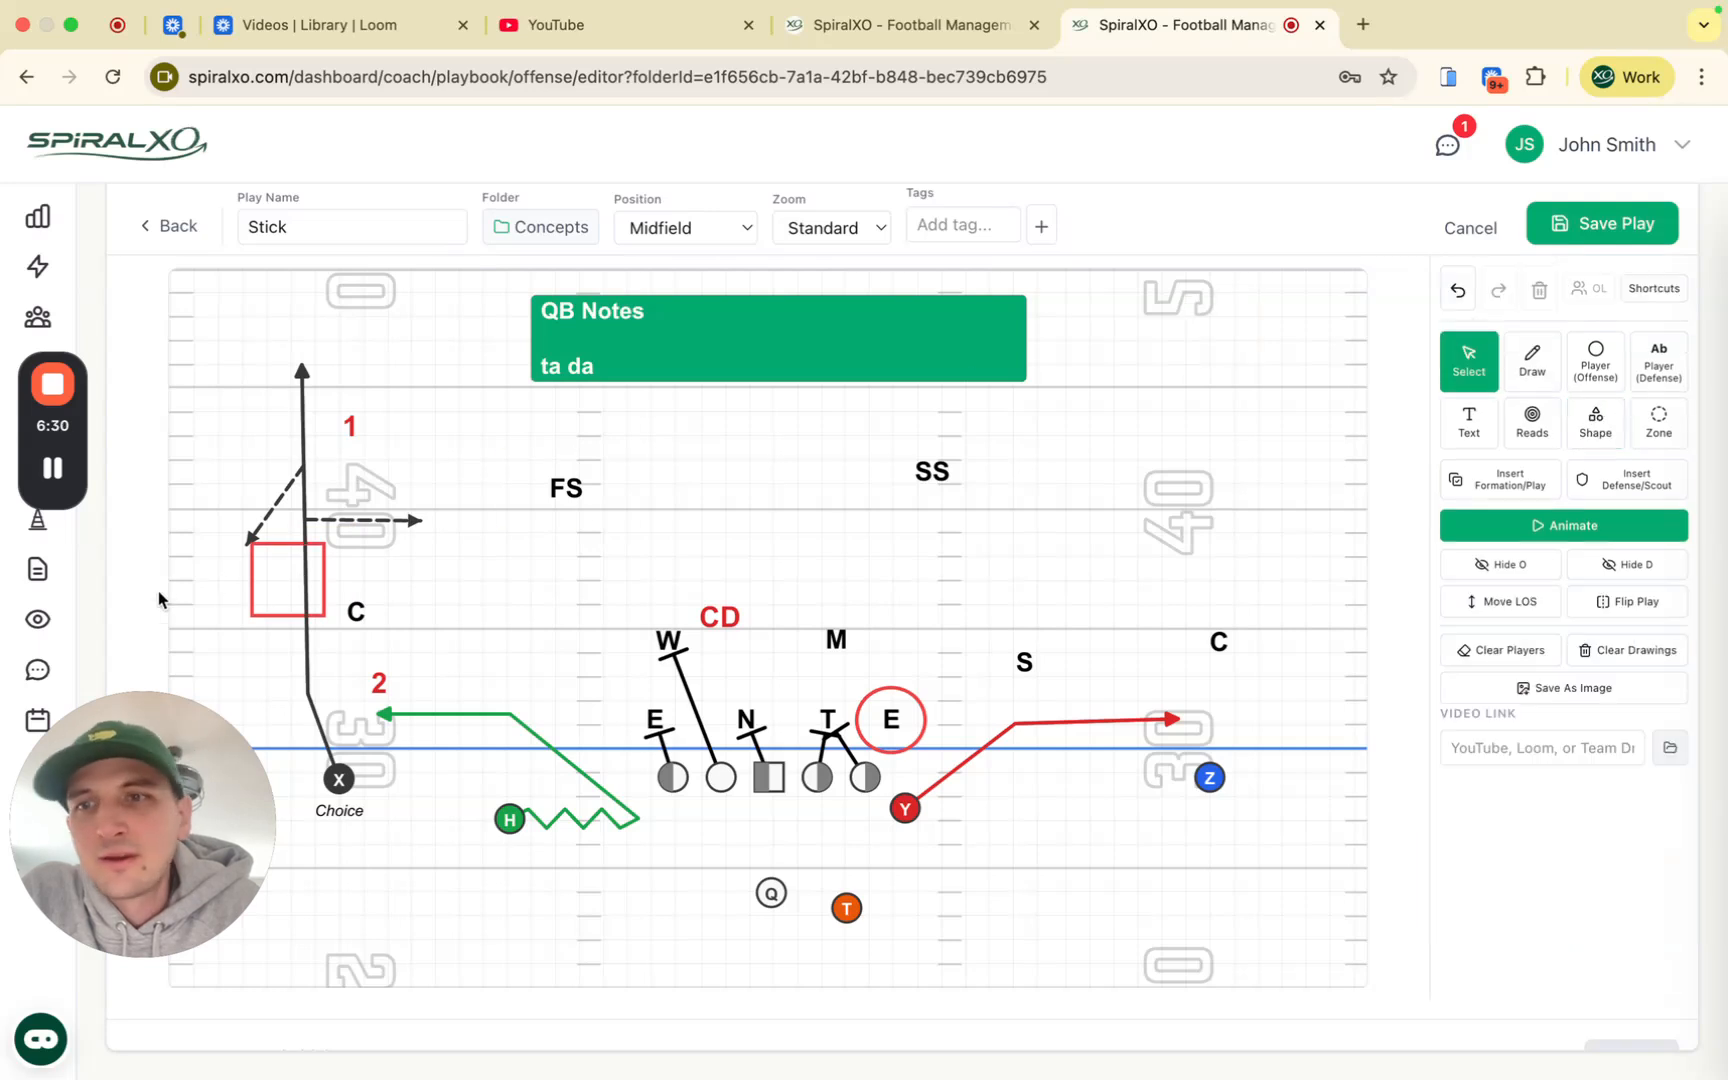
click(272, 600)
drag(324, 616, 649, 866)
click(1640, 740)
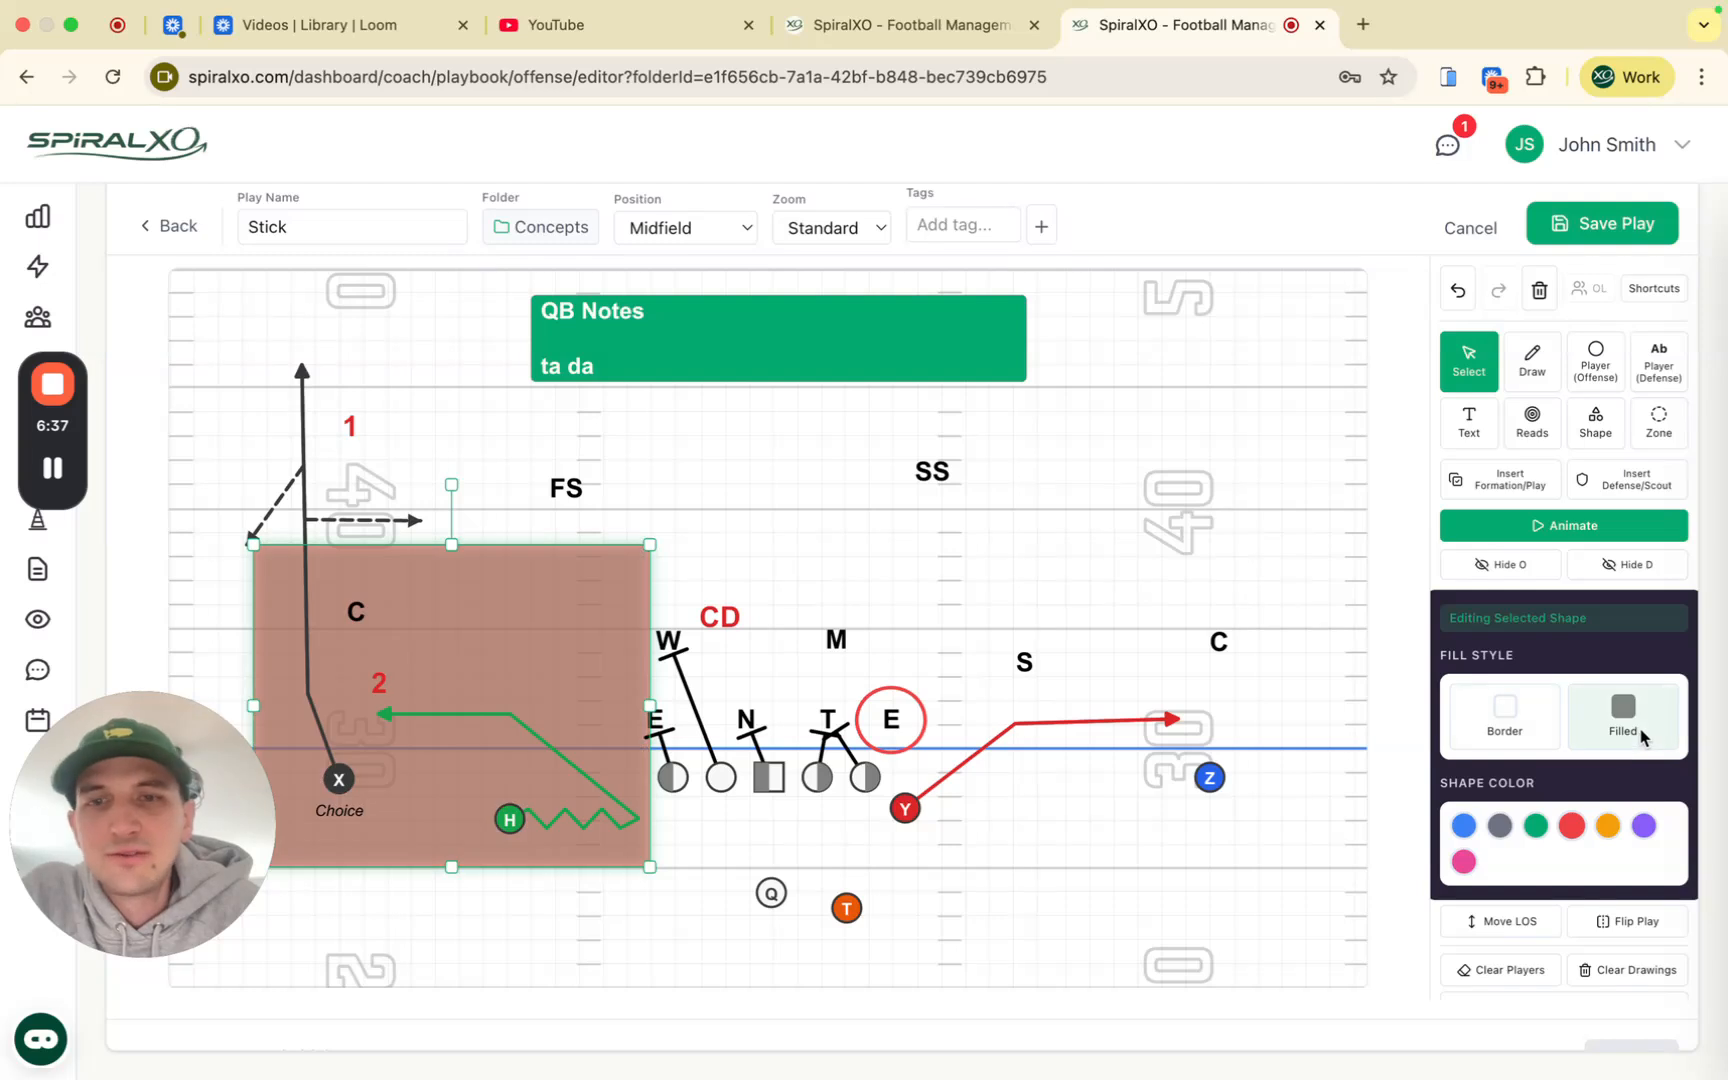
click(1500, 827)
click(1463, 828)
click(1497, 828)
click(803, 548)
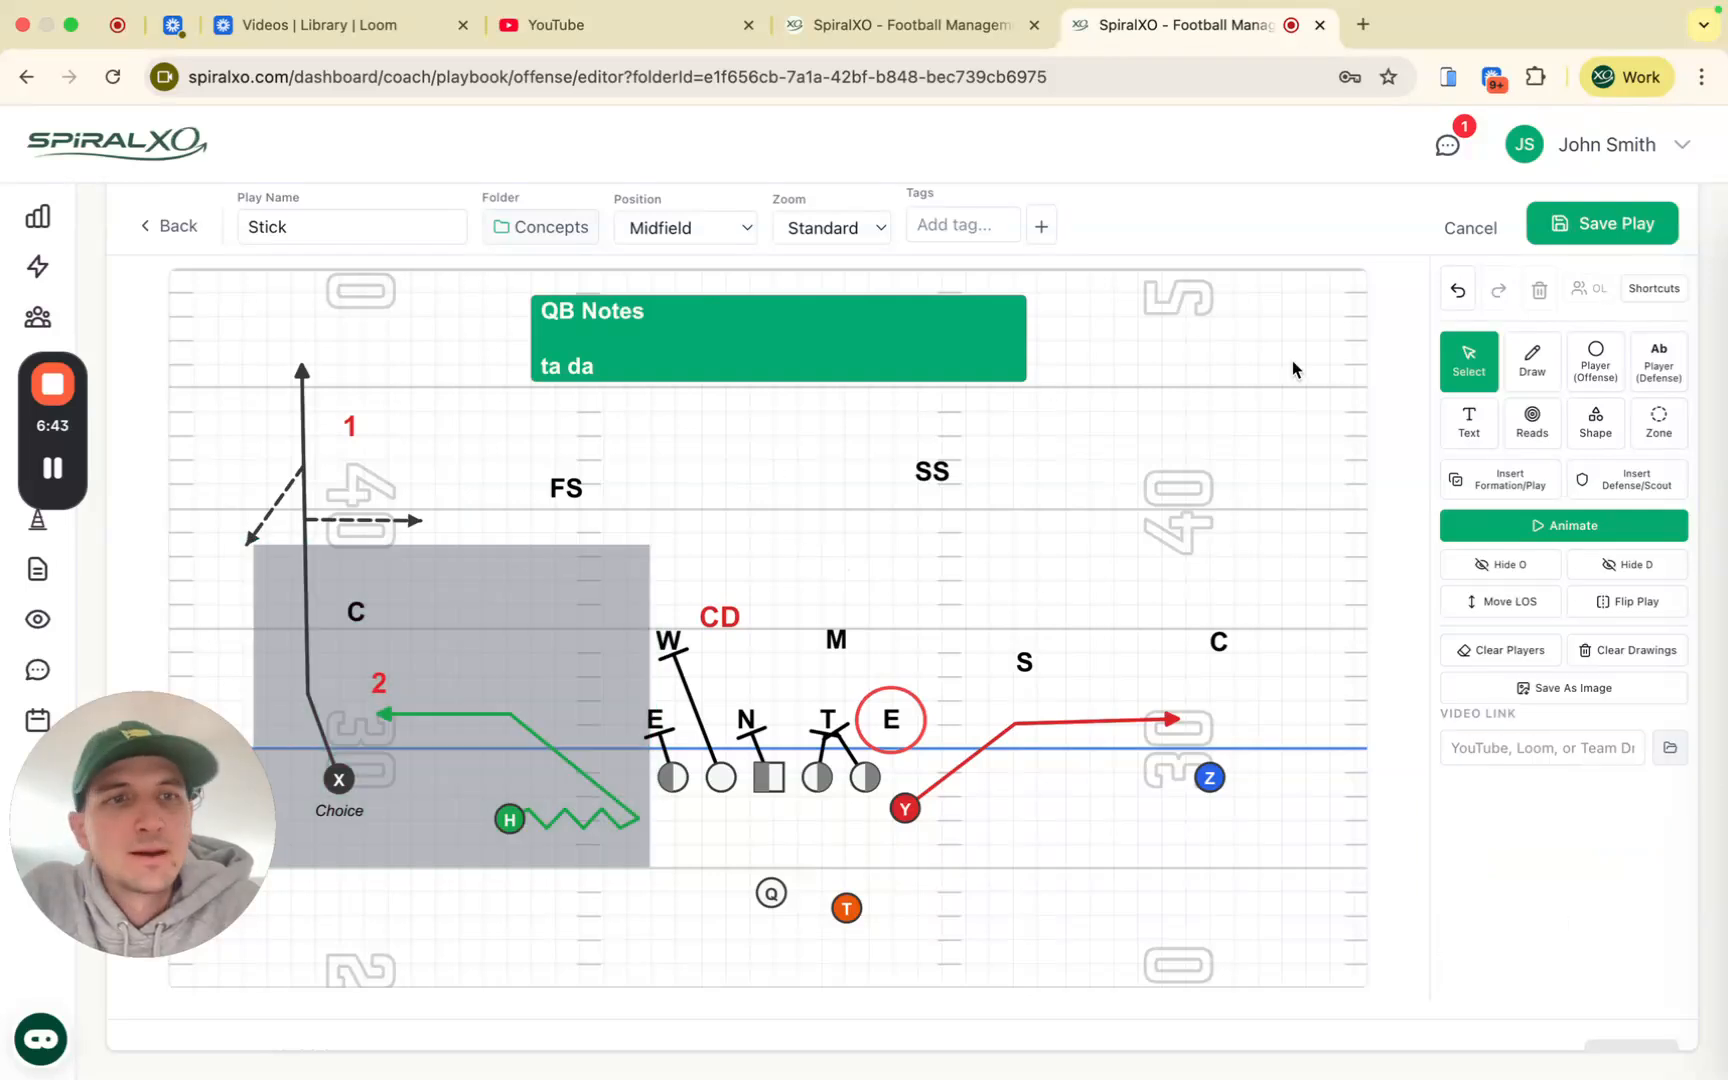
Step: Add and enlarge a coverage zone around SS, then undo both changes
click(1660, 423)
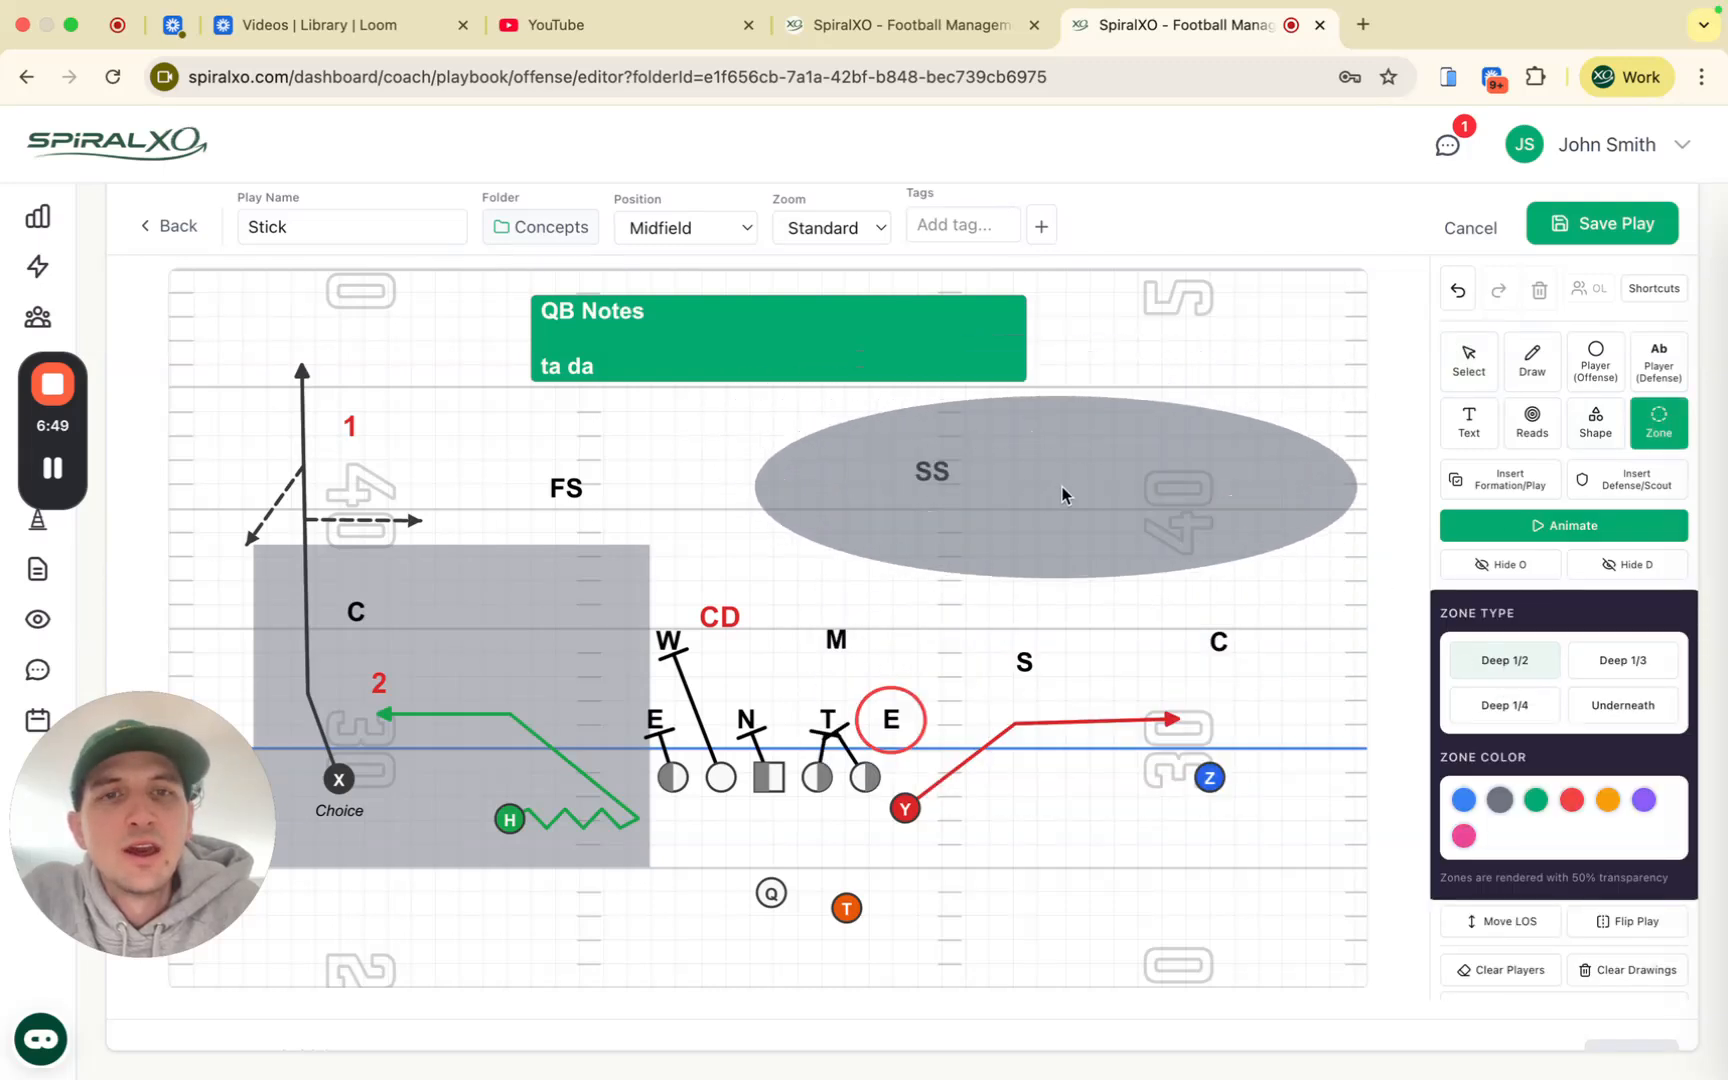
click(1065, 487)
click(1470, 360)
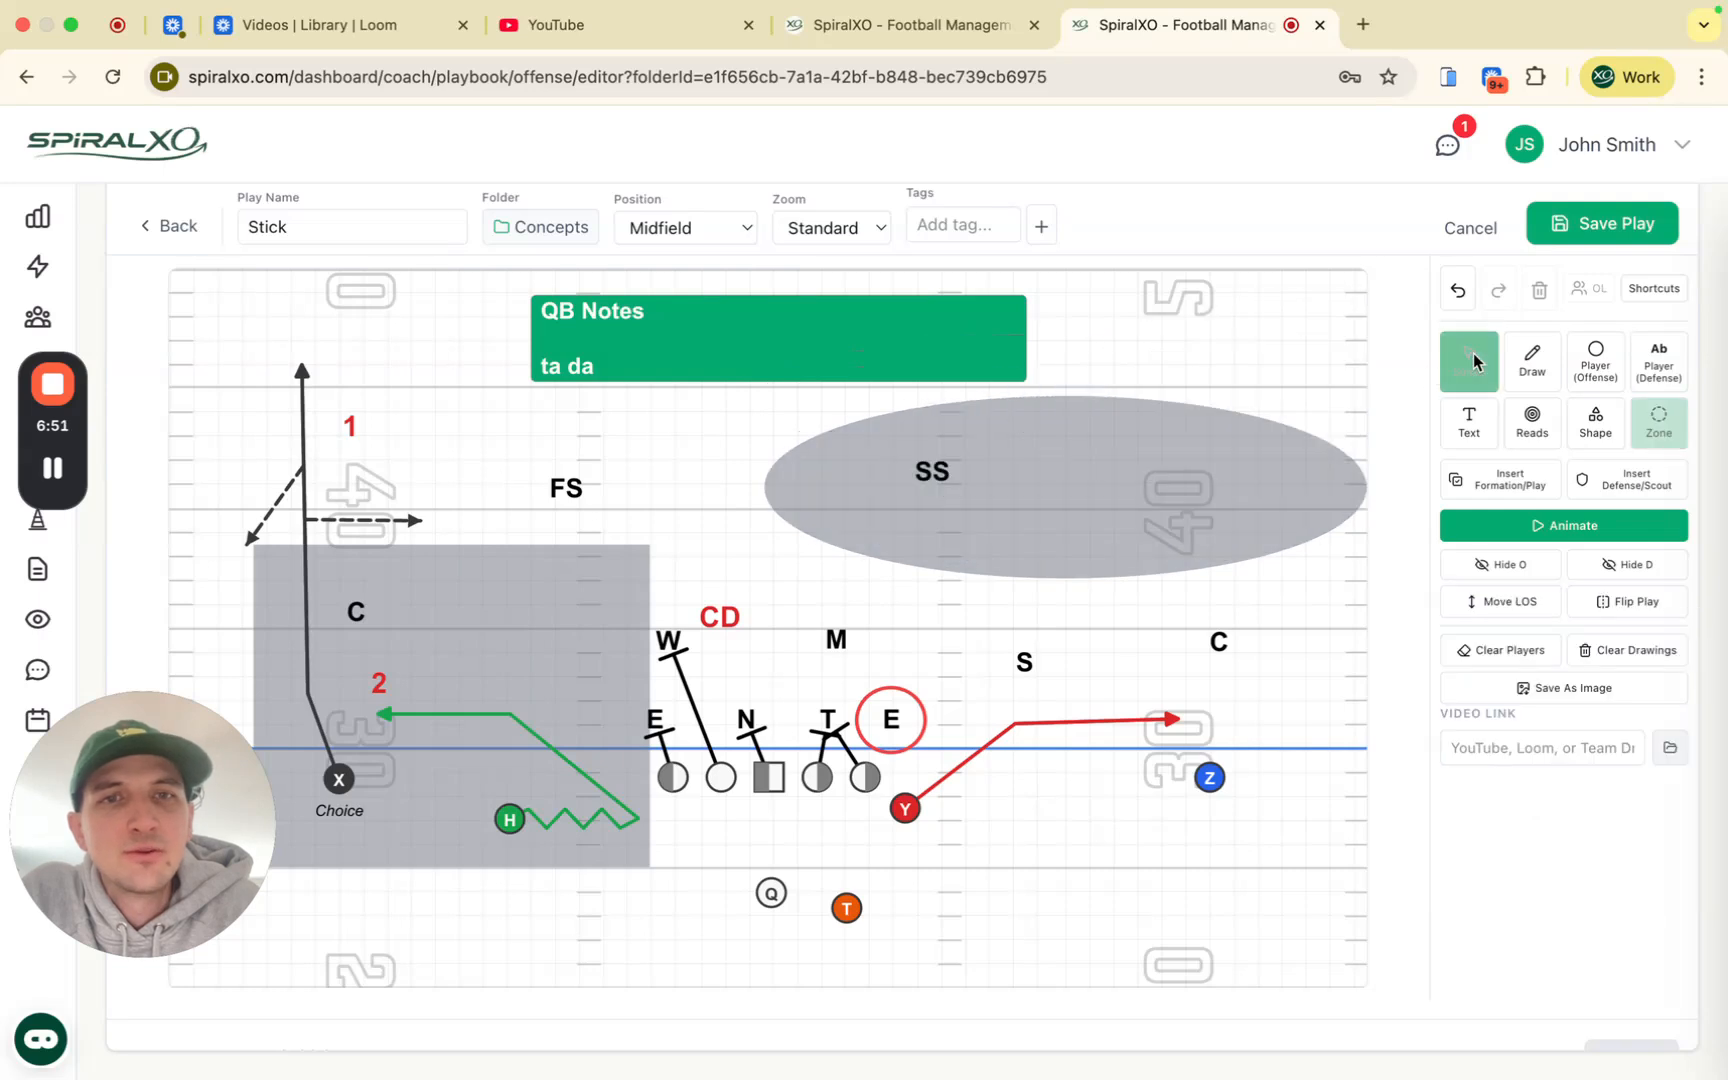
click(1188, 481)
drag(834, 420, 921, 322)
click(1449, 287)
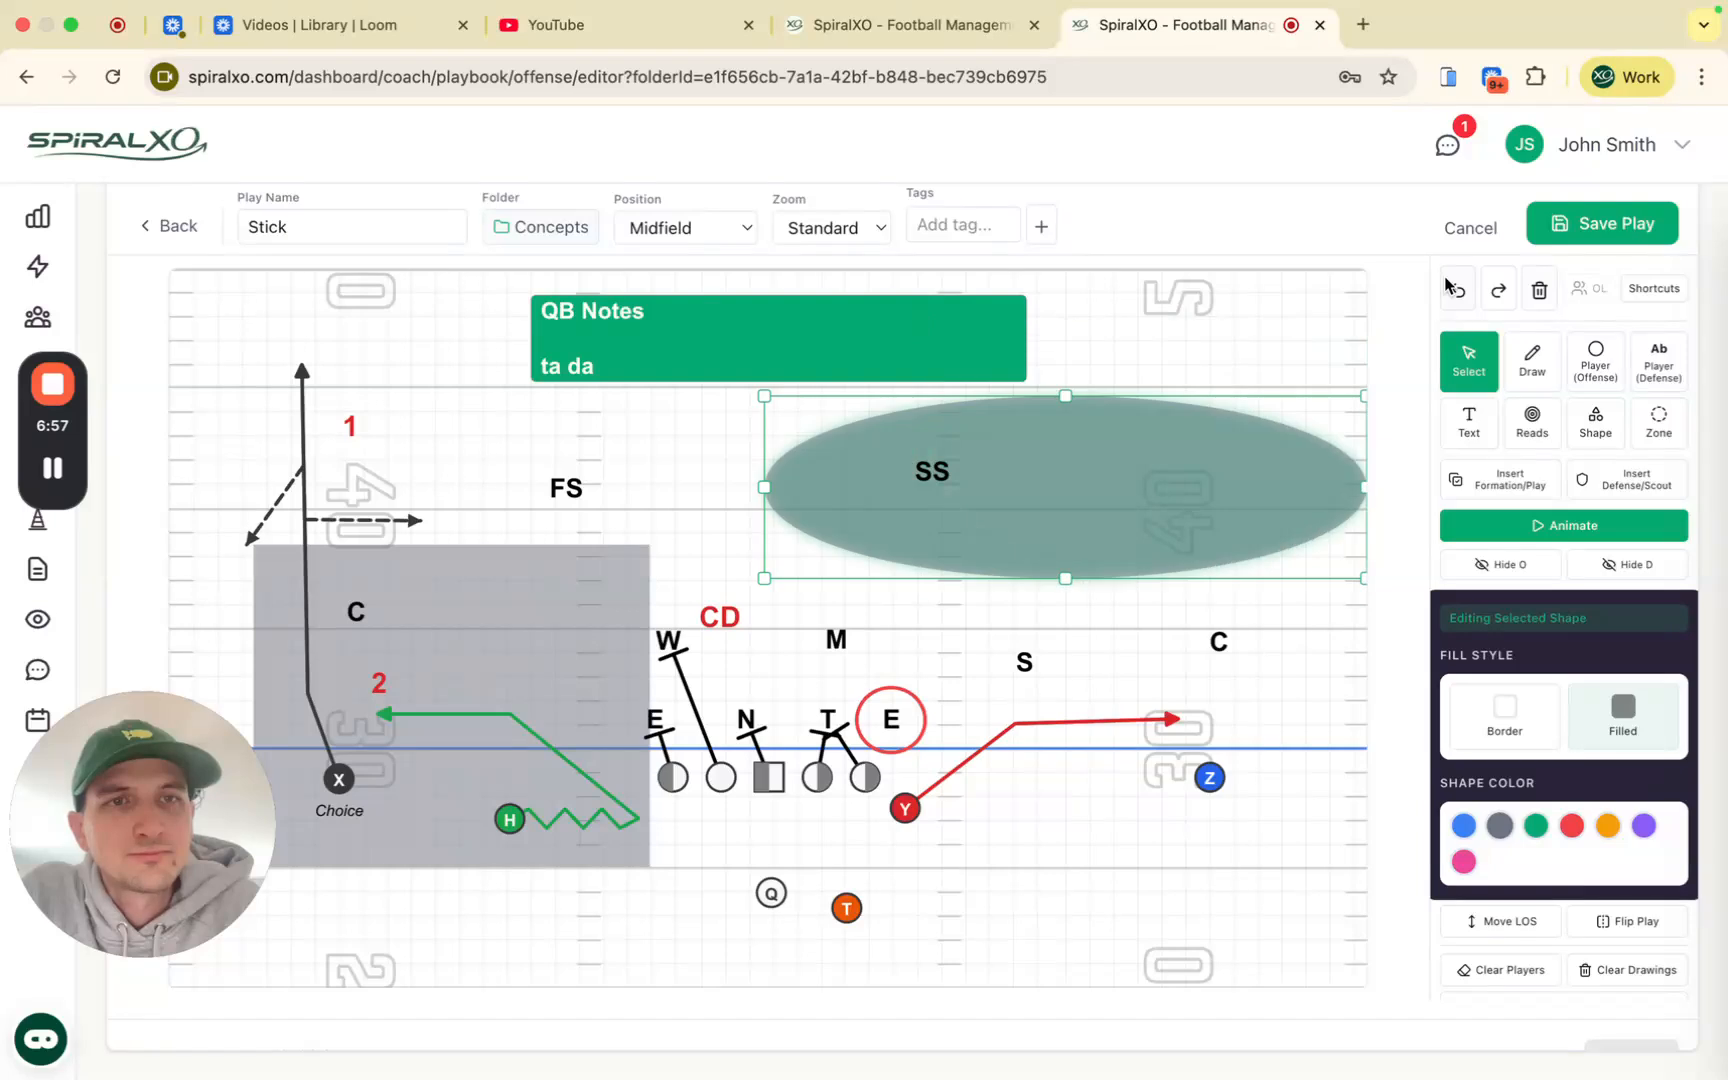
click(1449, 287)
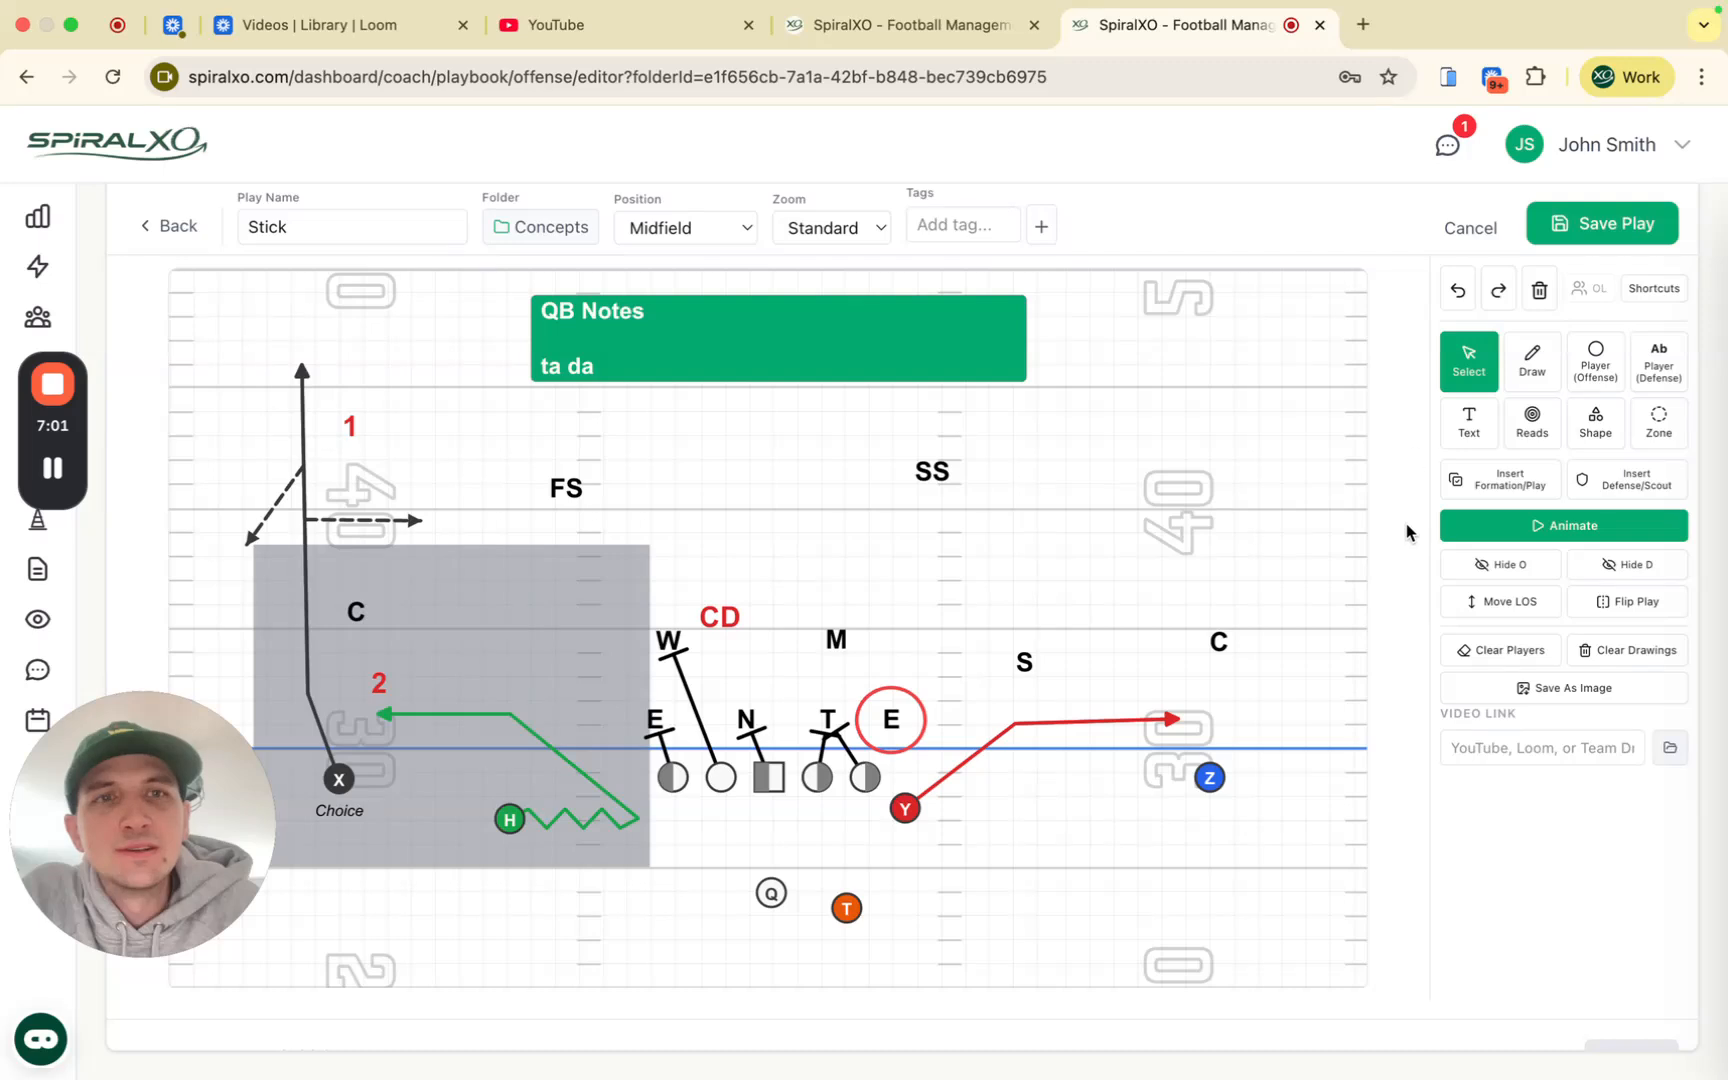
Step: Draw a solid deep drop line for the SS defender
click(1524, 376)
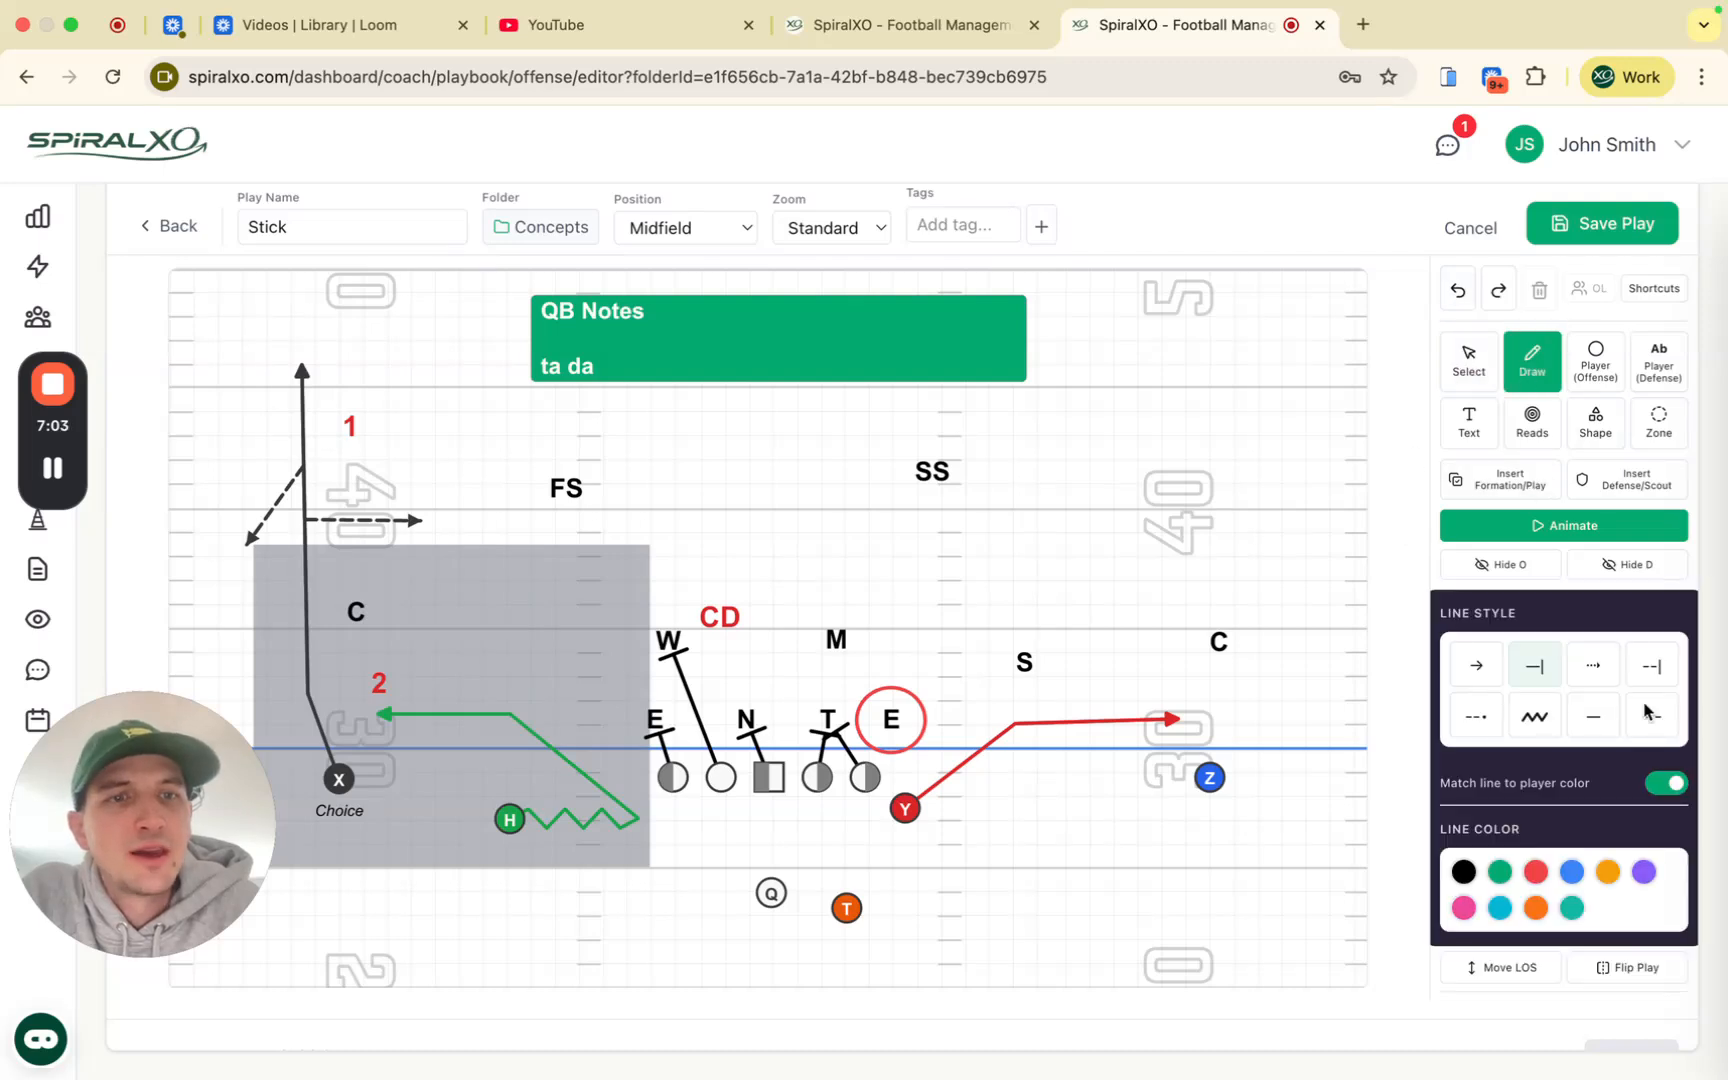
click(1595, 722)
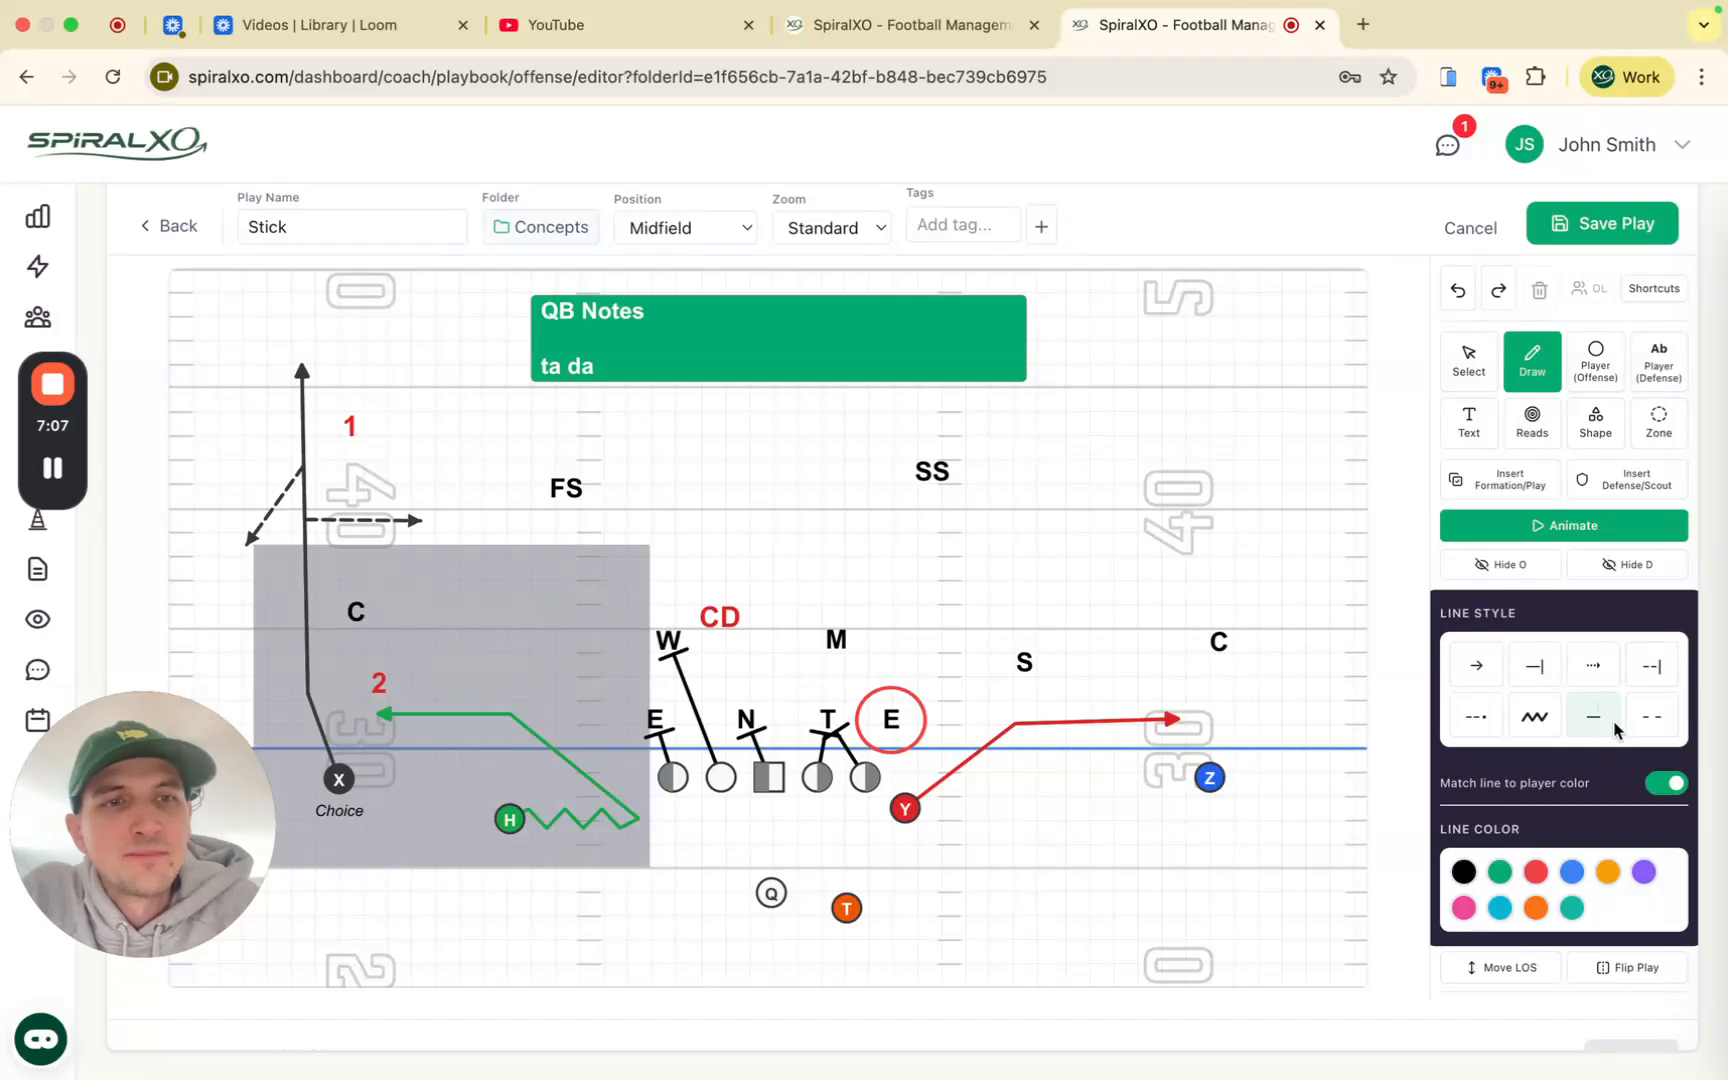
click(943, 478)
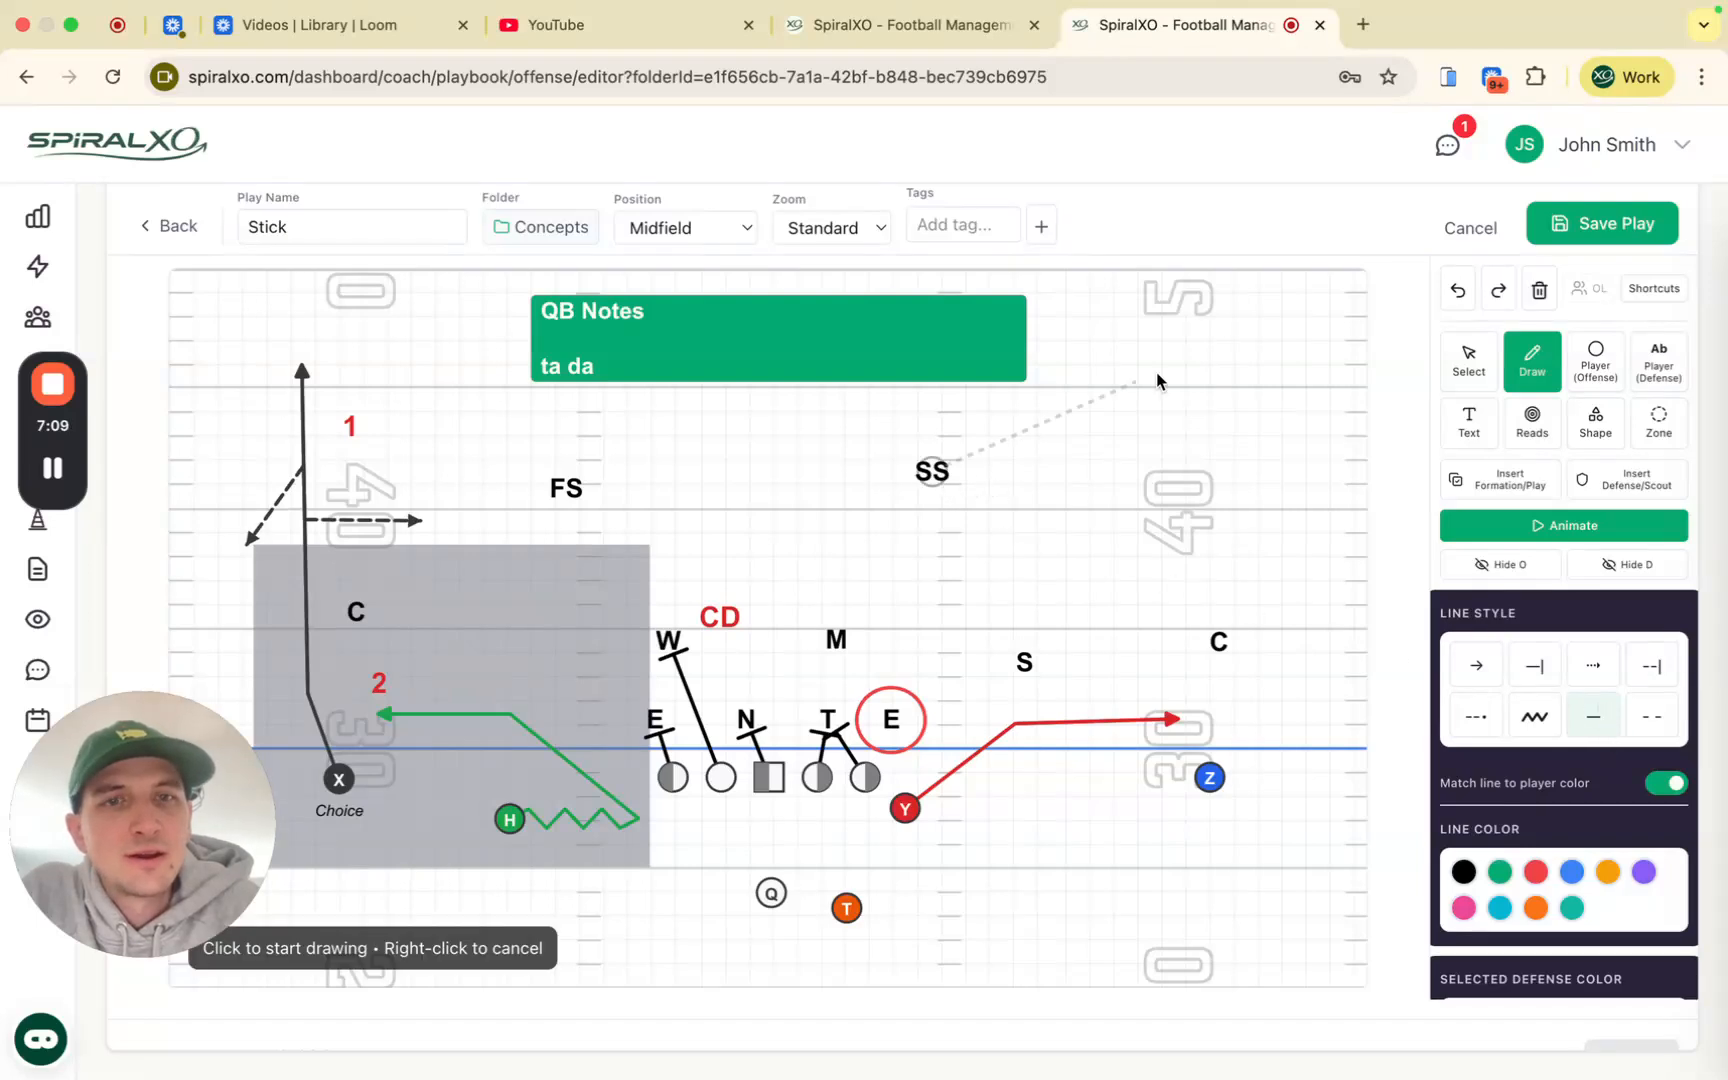
right_click(1100, 376)
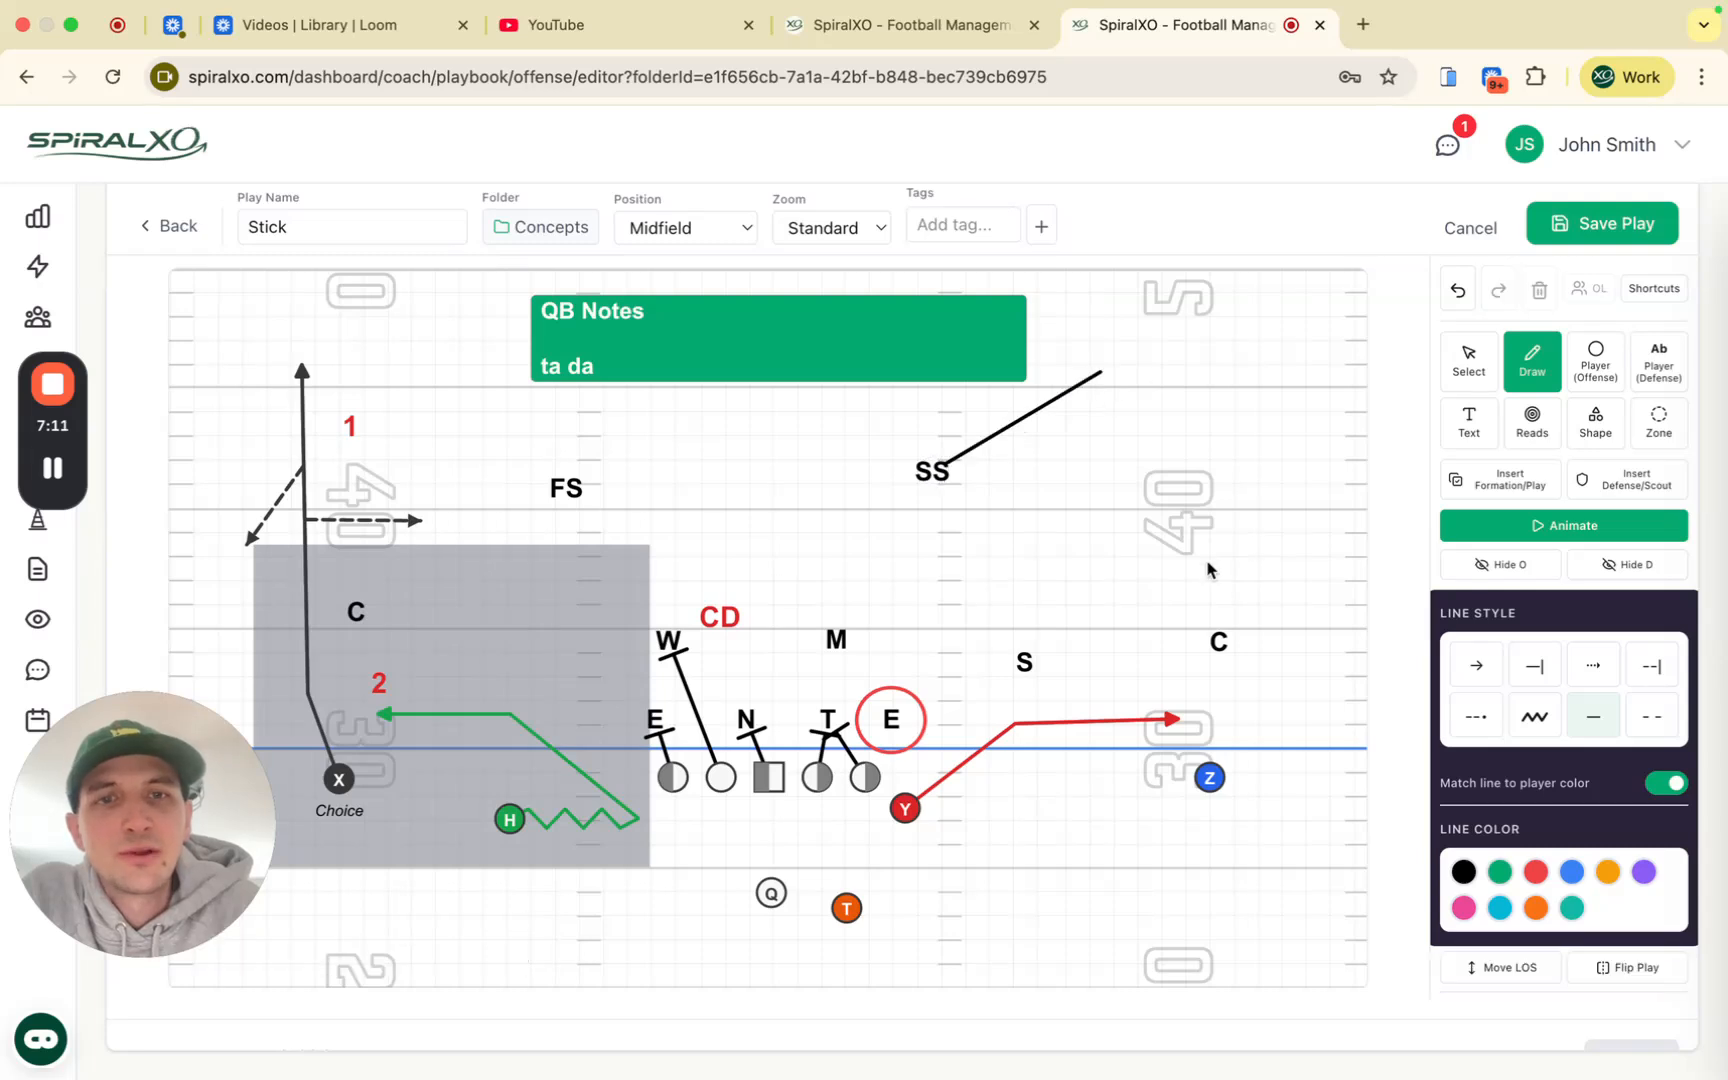
Step: Draw a black dashed coverage line from C to the Z receiver
click(1224, 647)
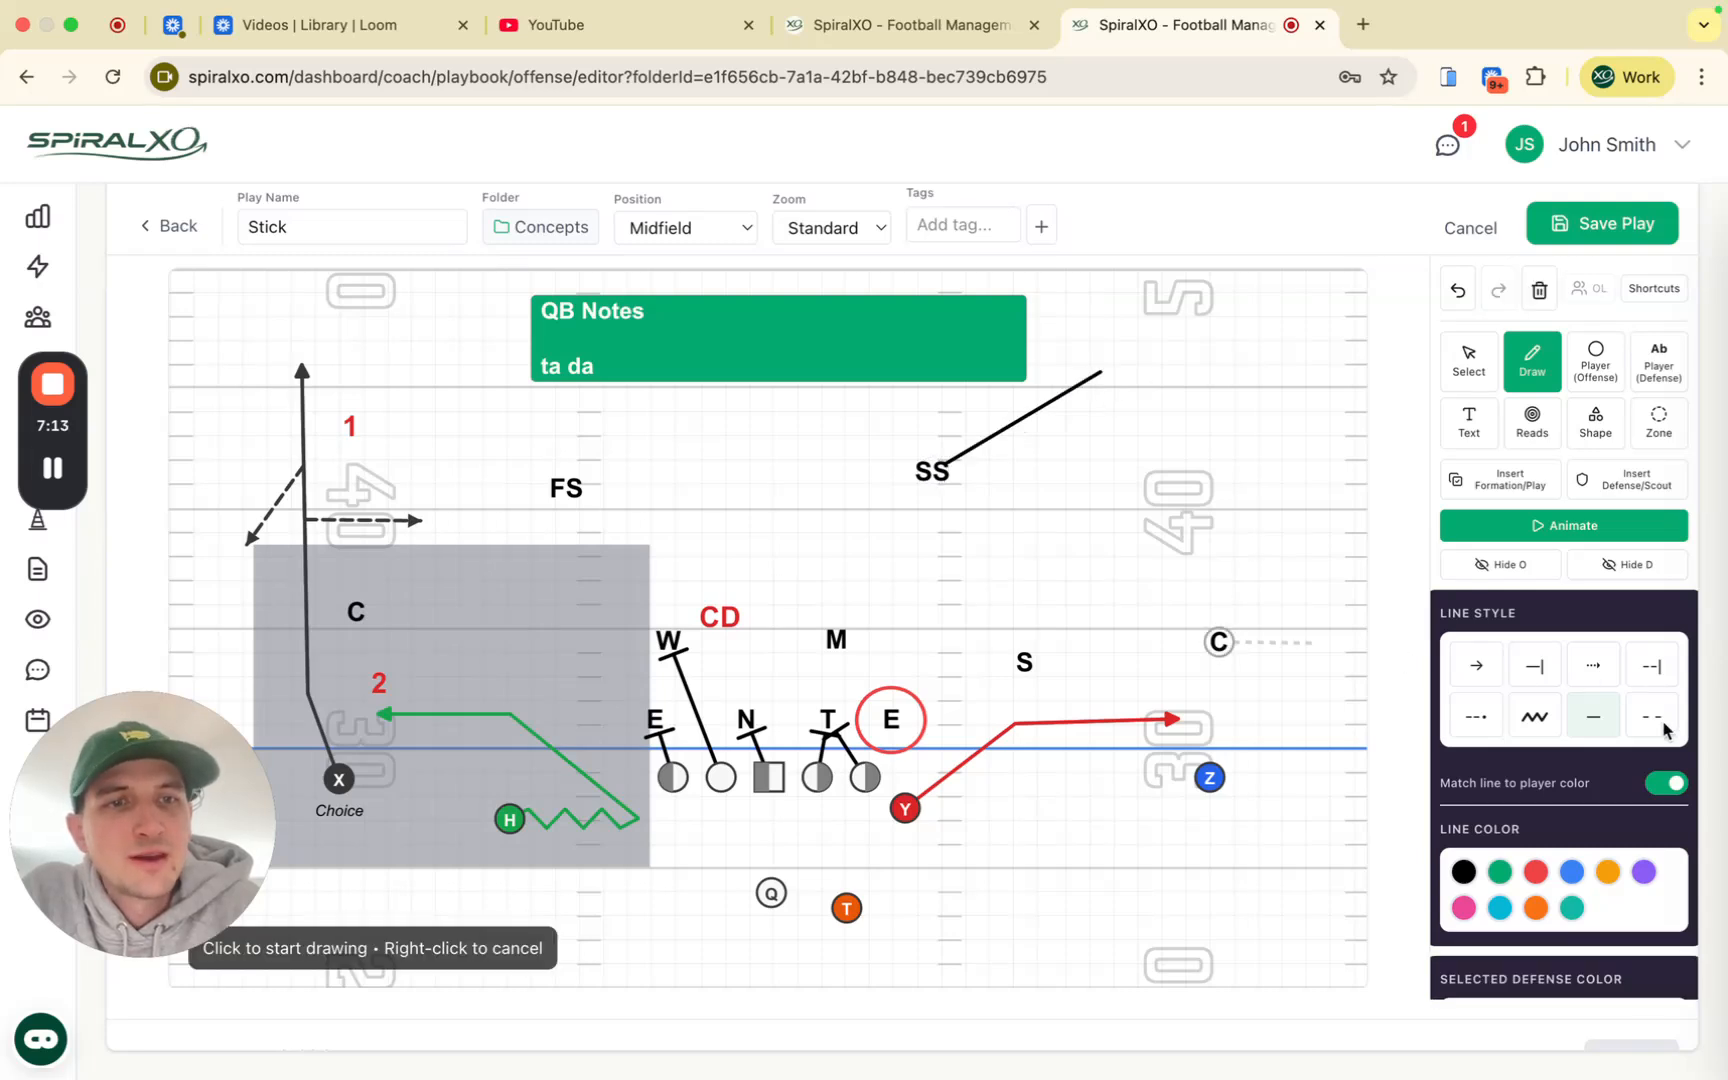
click(1210, 780)
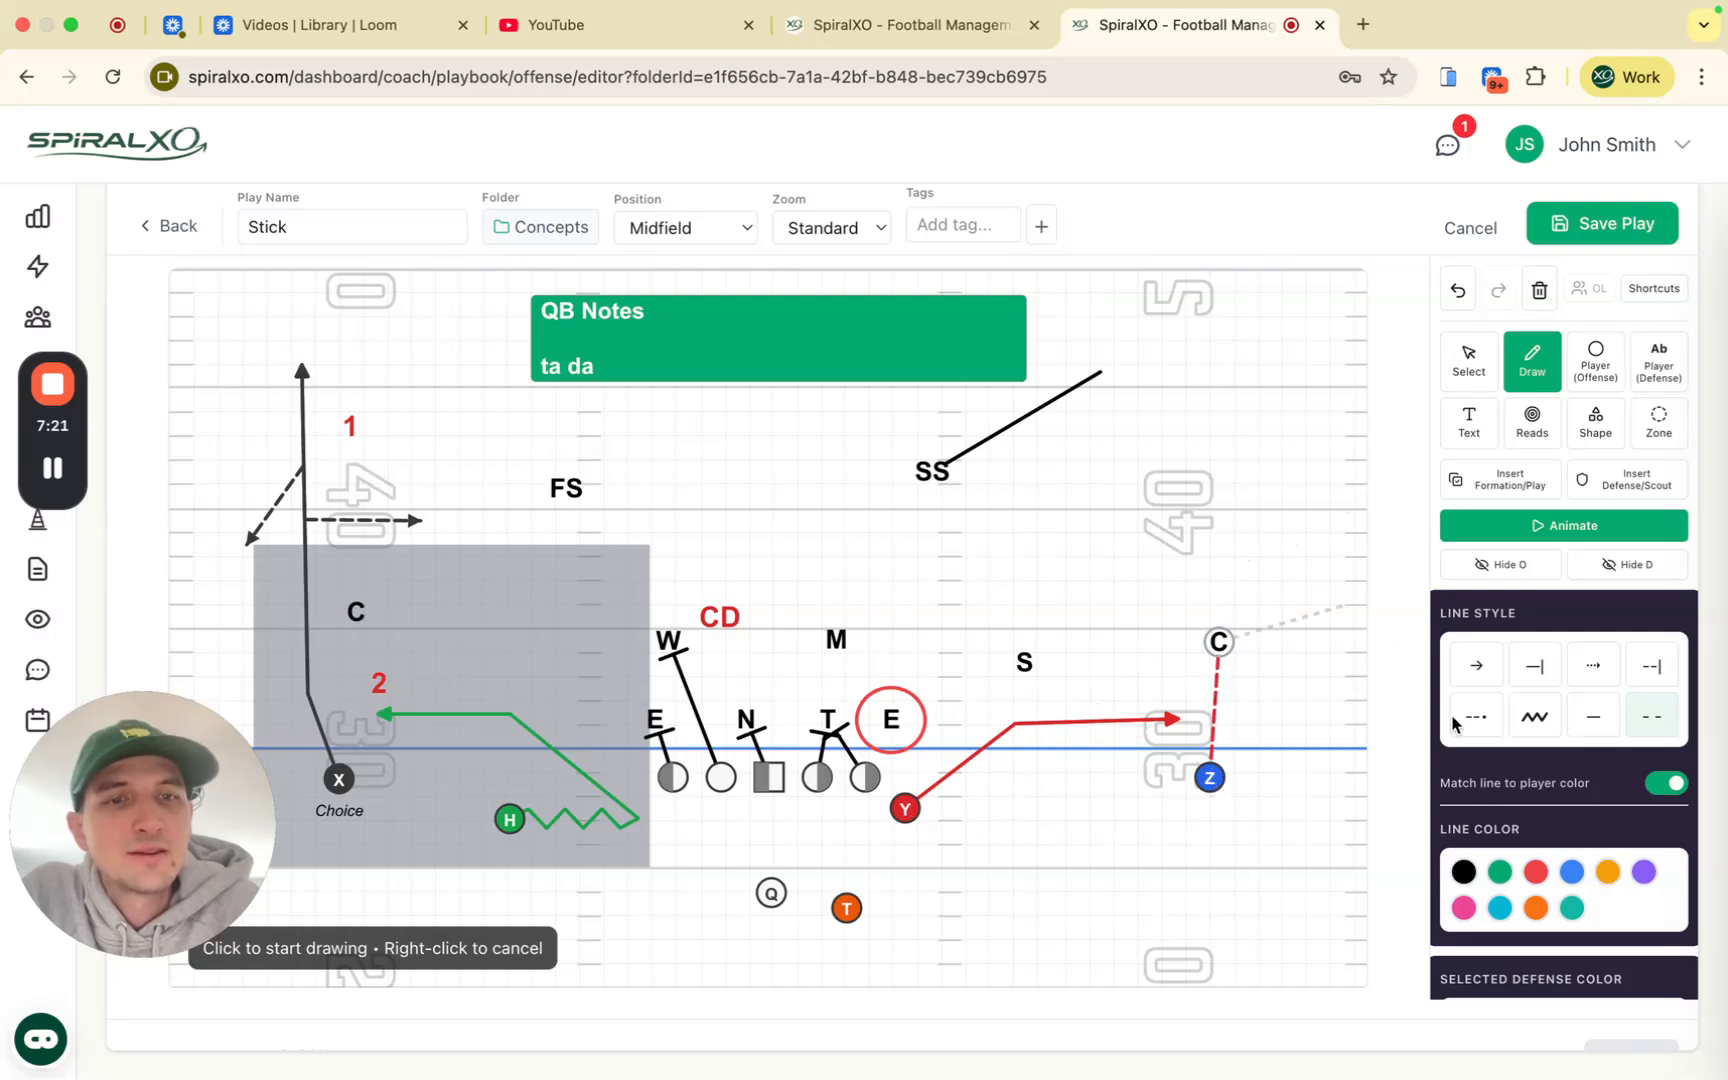
click(1461, 291)
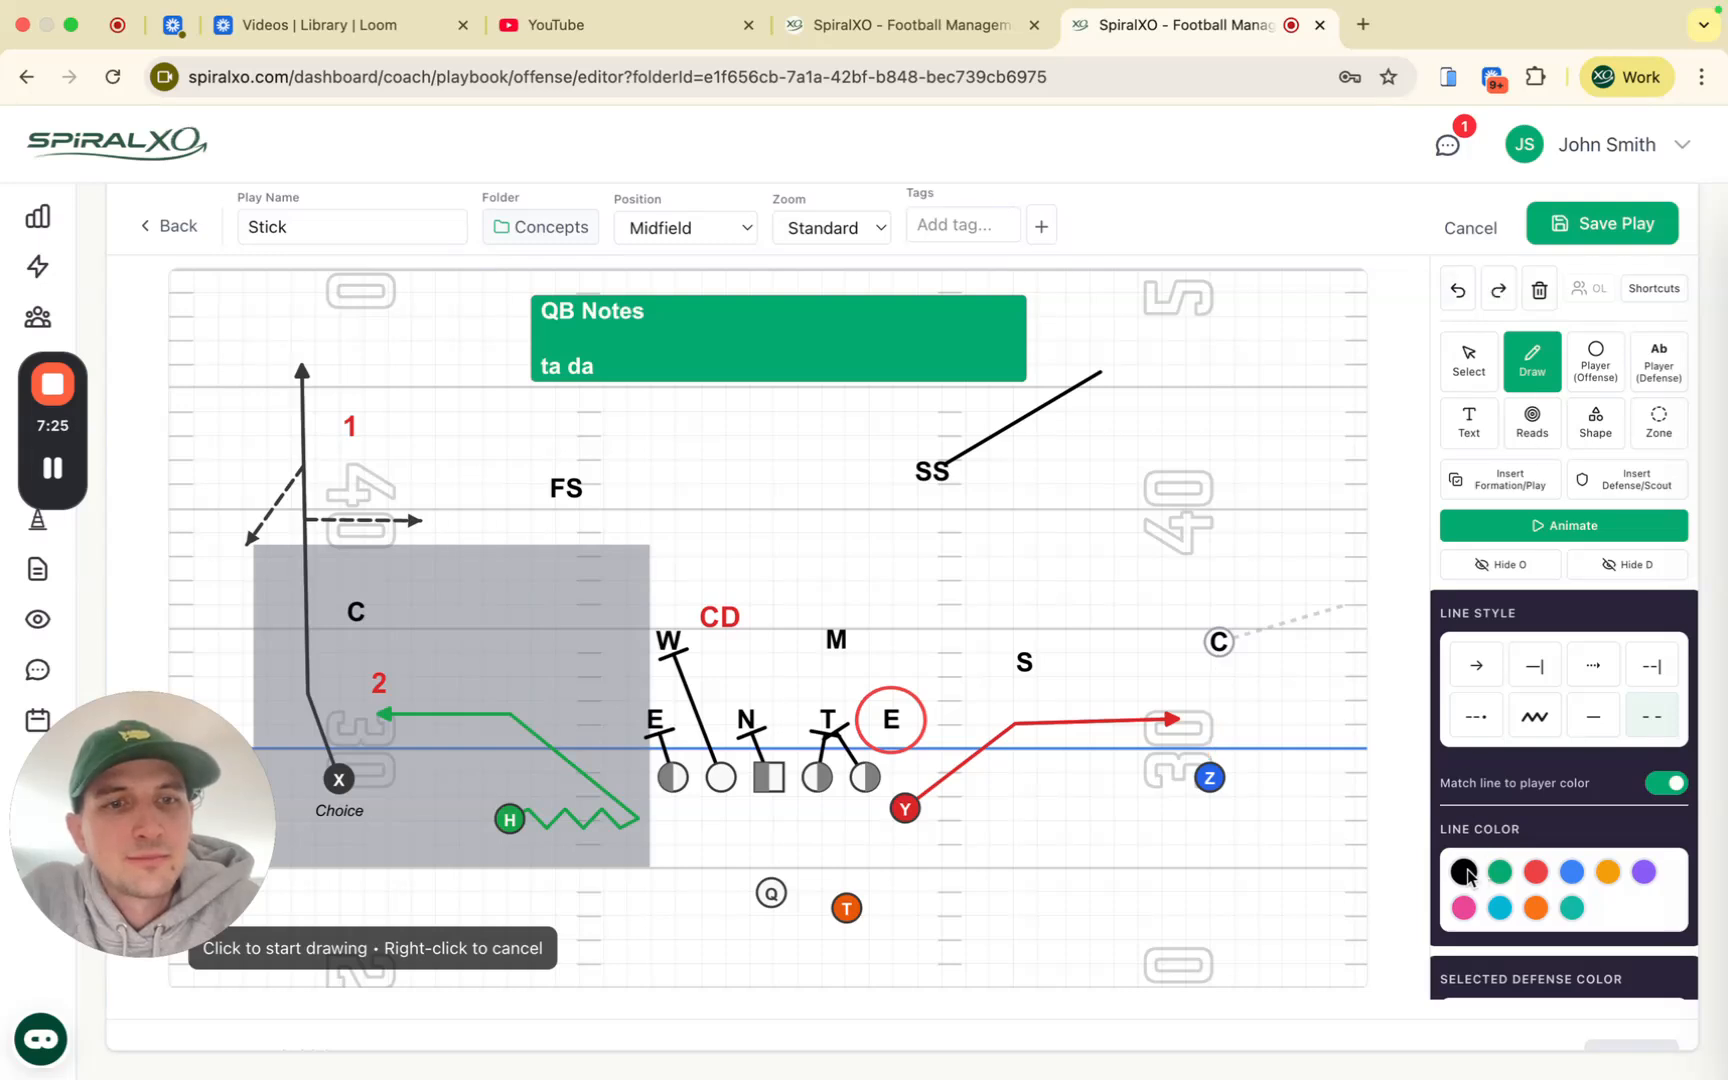
click(1210, 784)
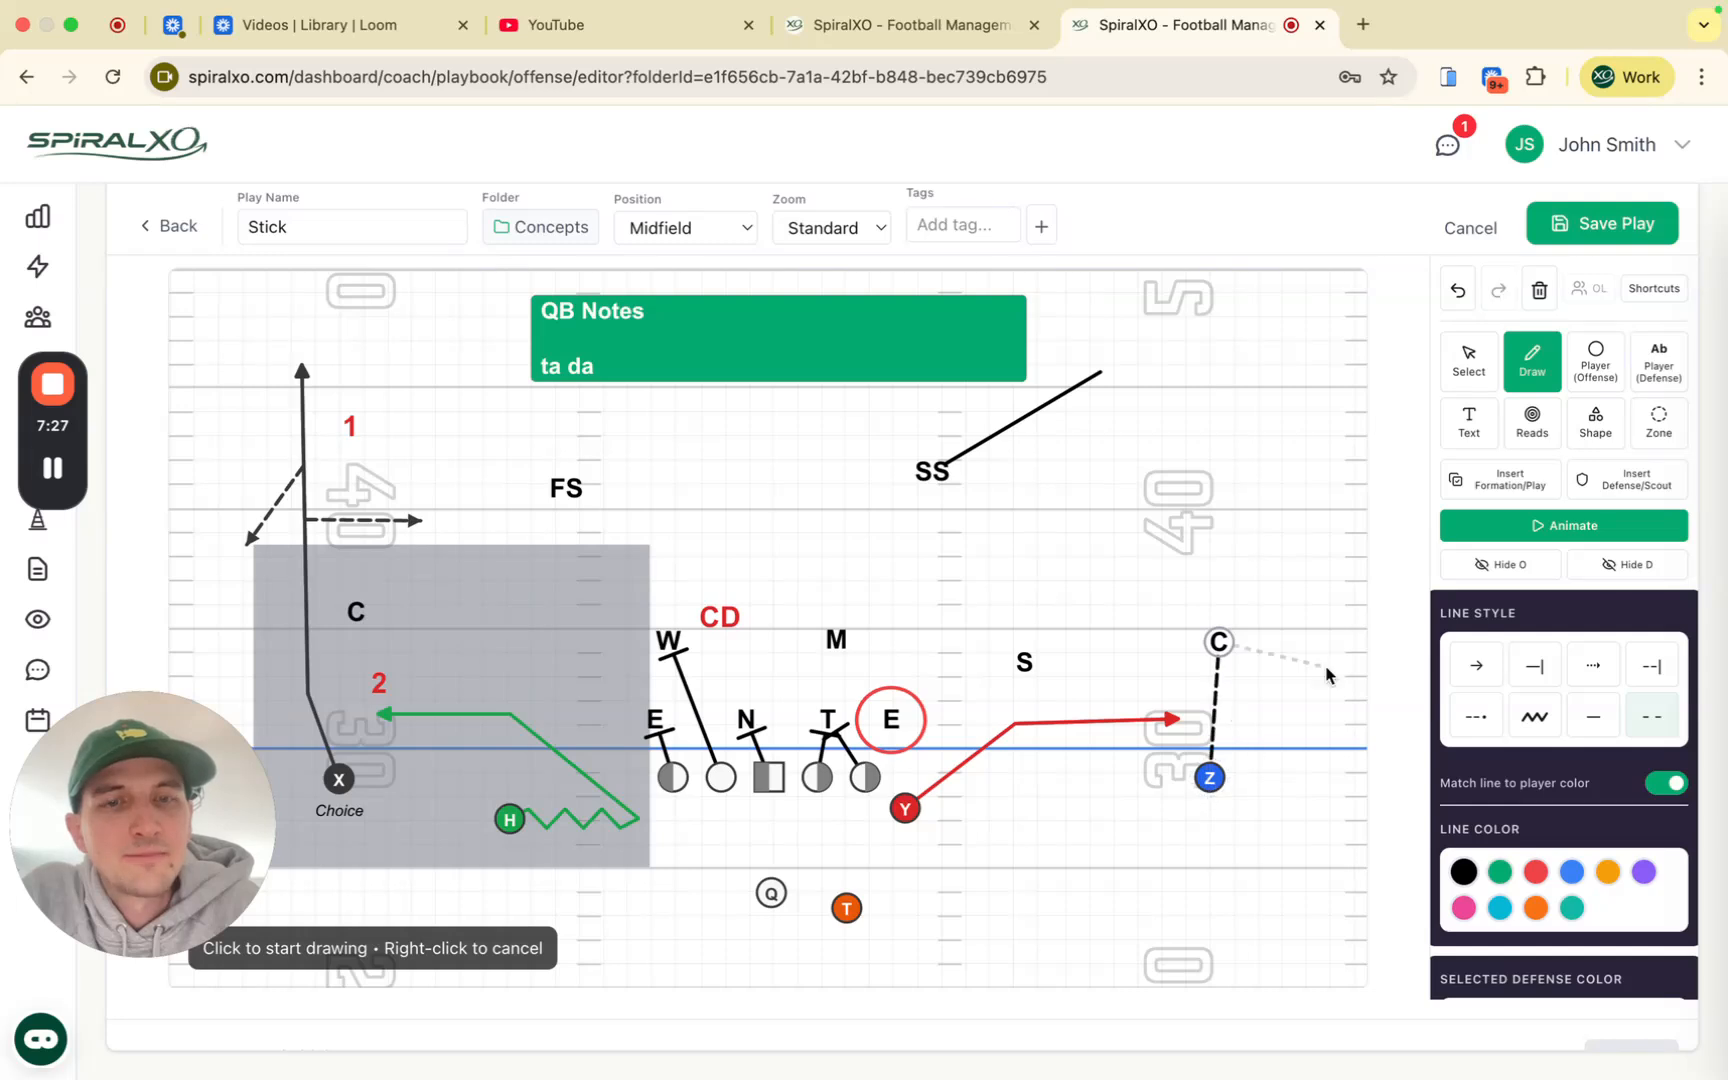
Step: Draw Z's arrow route, breaking outside past C and running straight upfield
click(1496, 678)
click(1227, 780)
click(1272, 678)
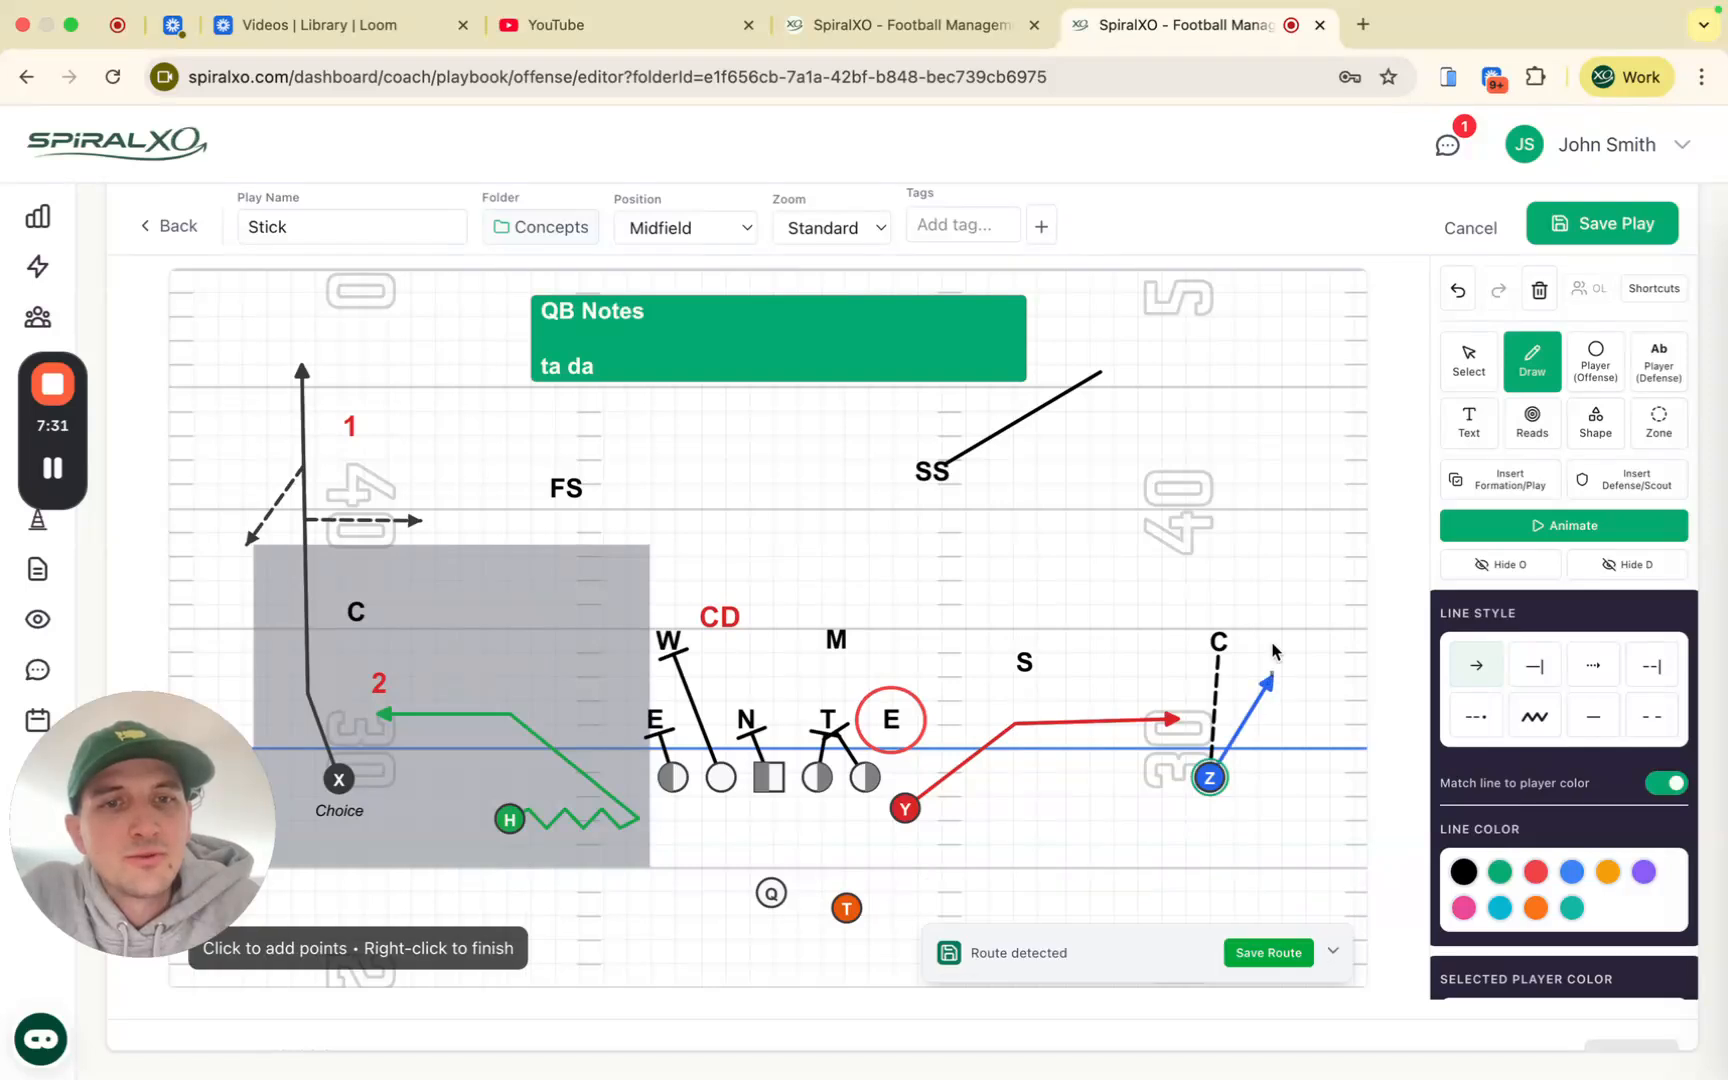
click(1281, 362)
right_click(1281, 362)
Step: Play the animation and toggle hiding the offense's routes and the defense
click(1548, 526)
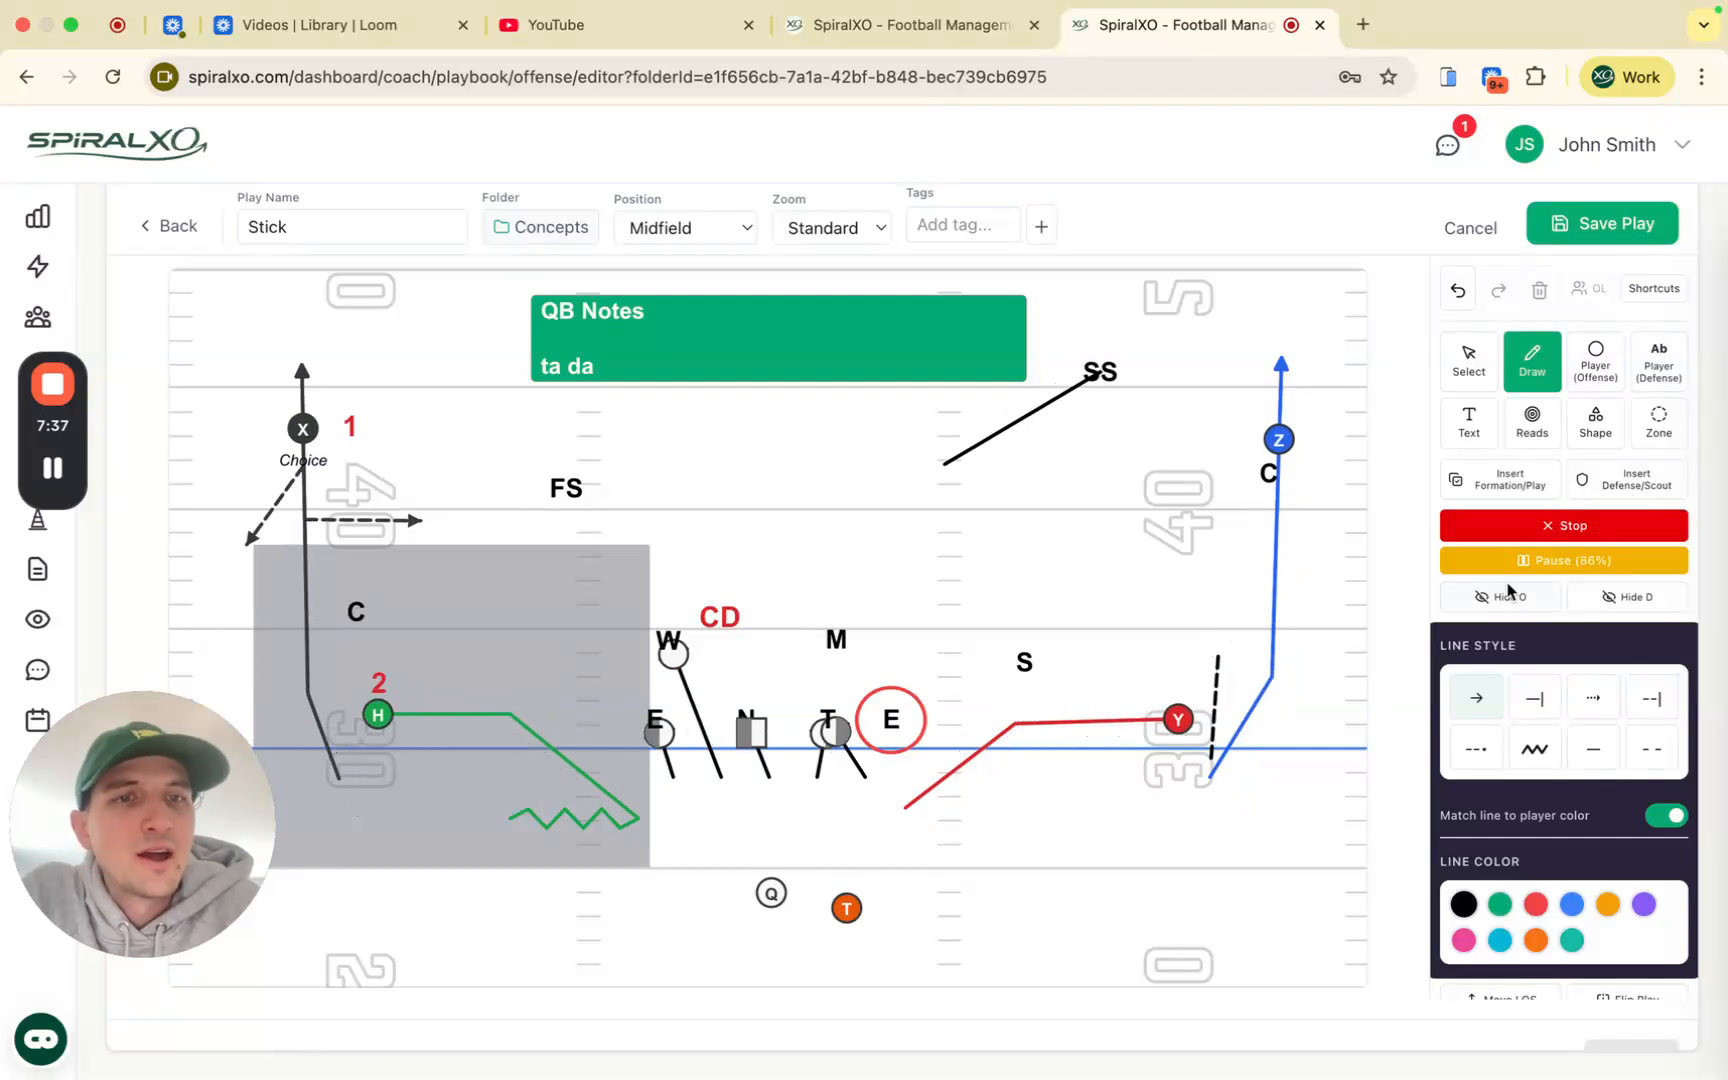
click(1619, 566)
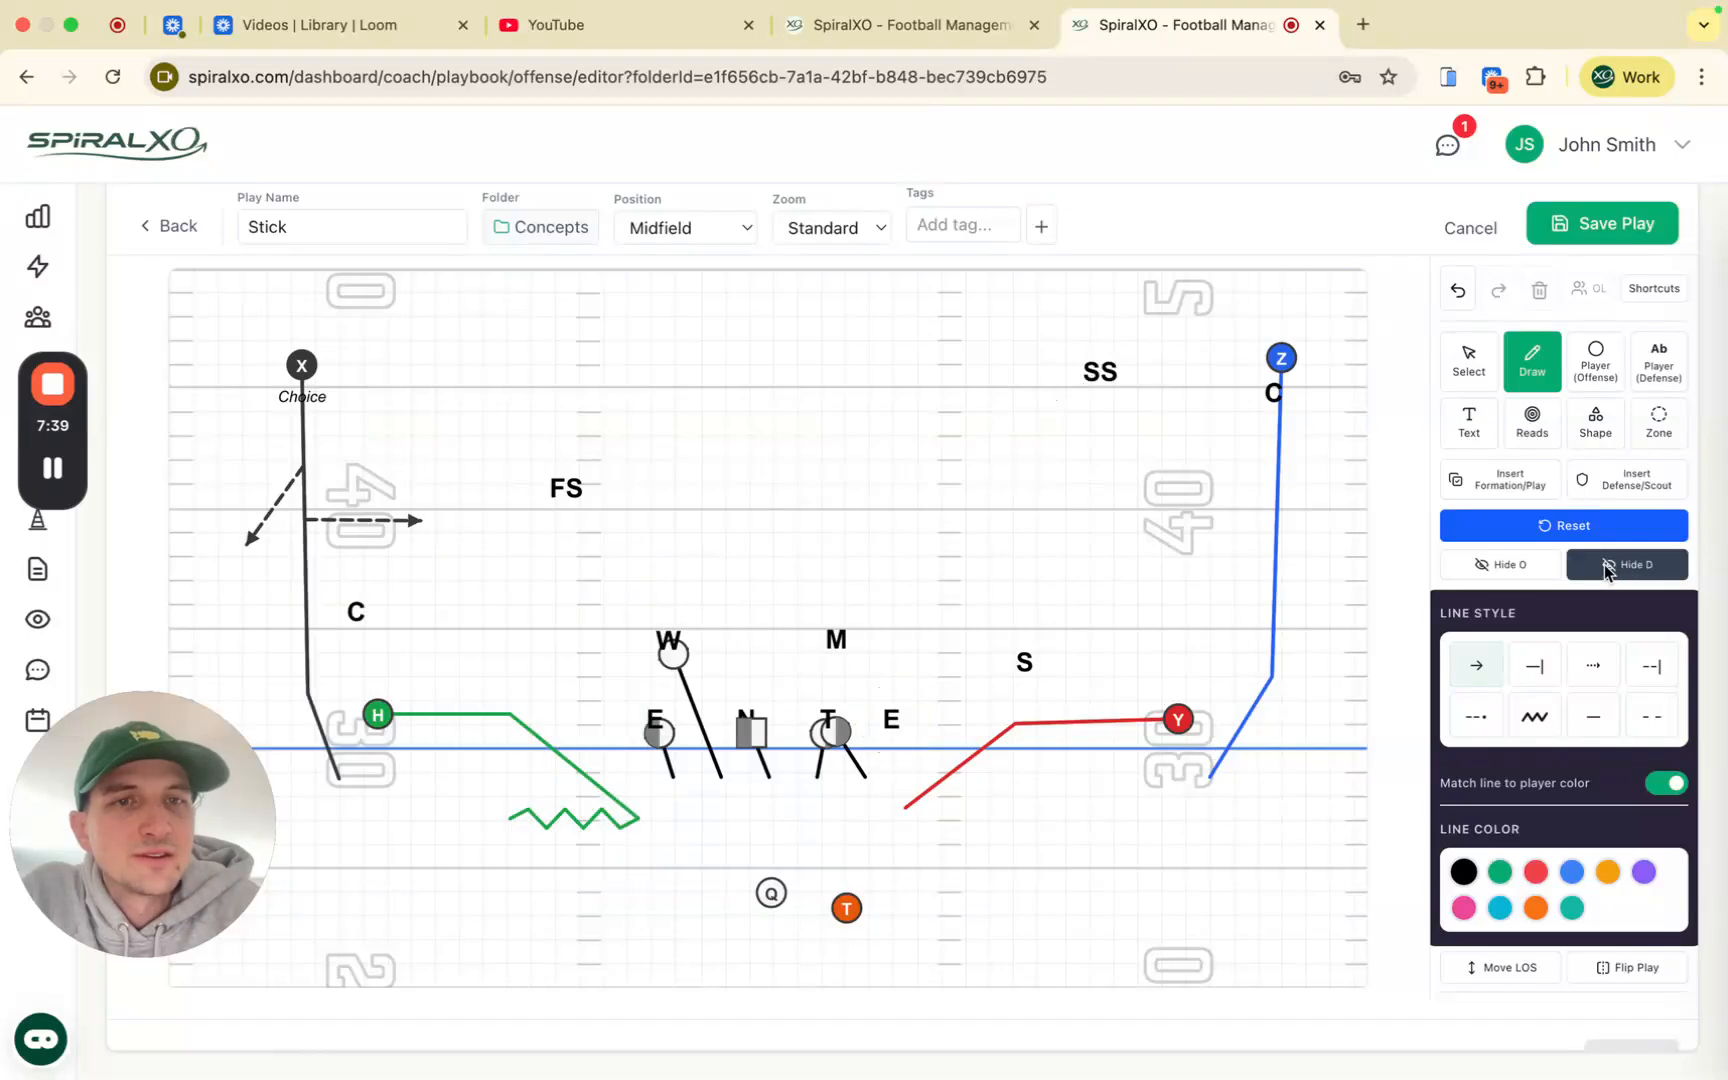
click(1548, 527)
click(1543, 570)
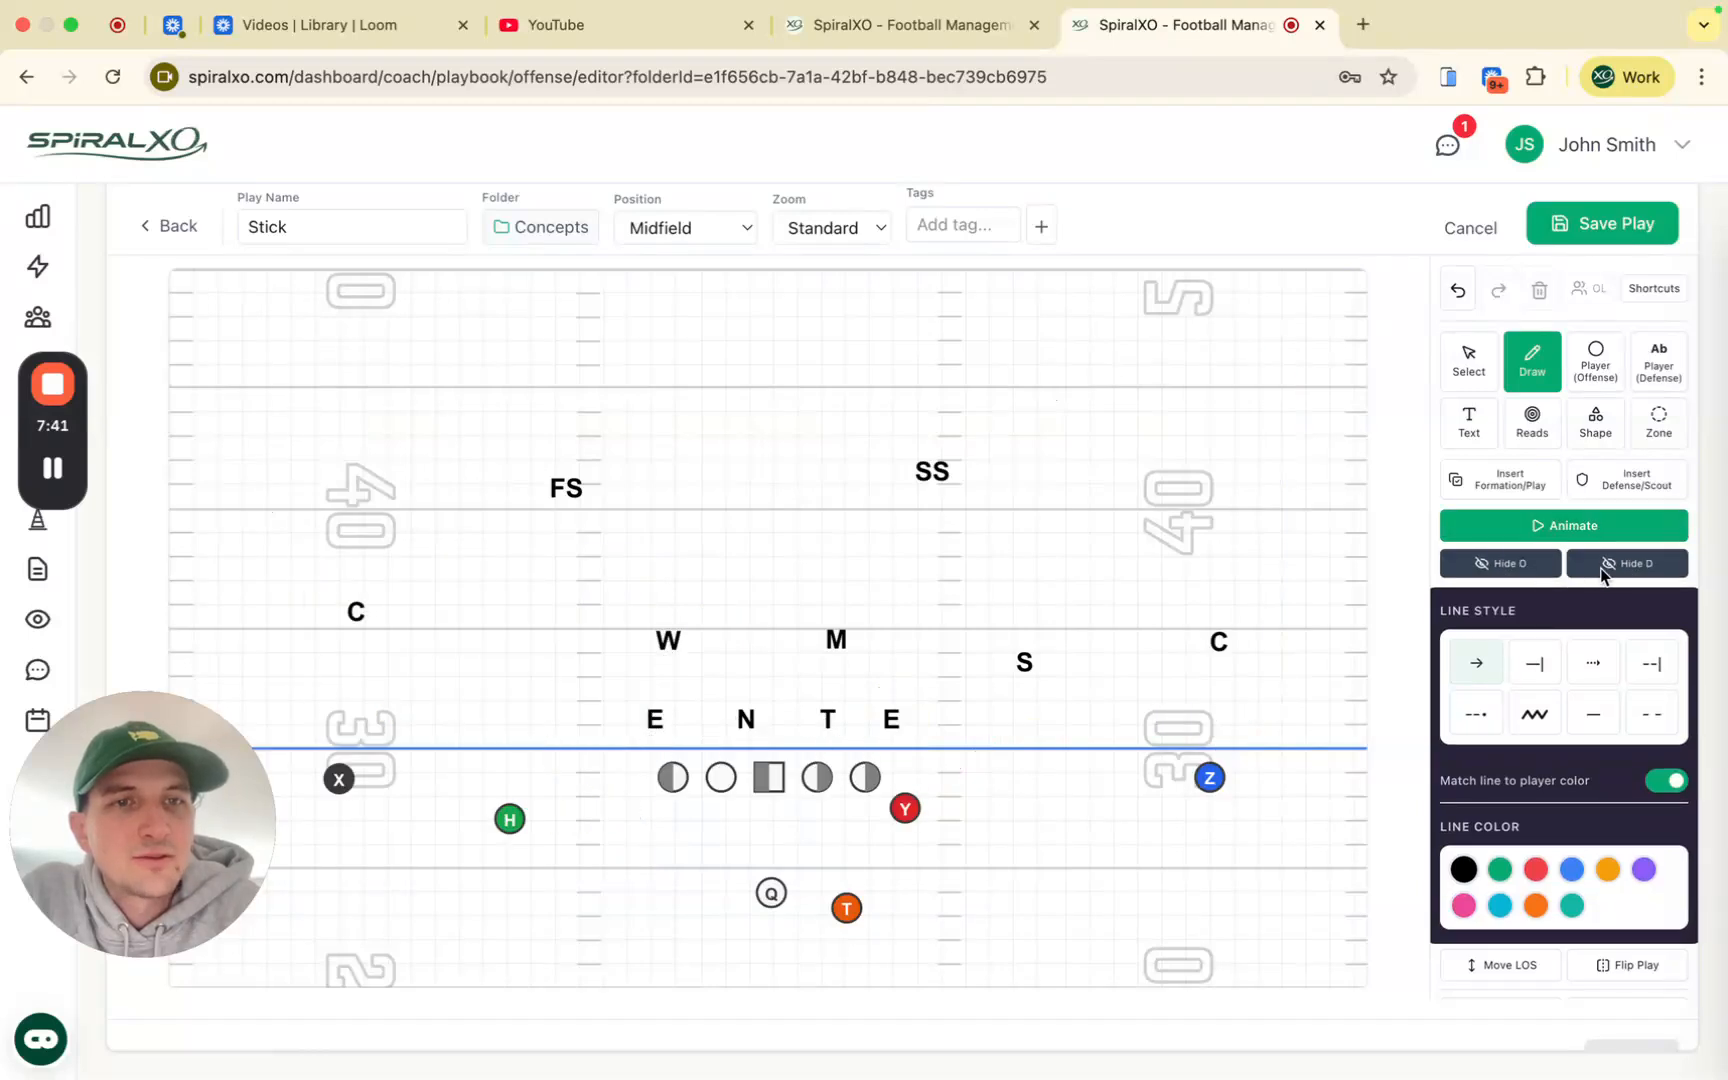
click(1592, 566)
click(1520, 566)
click(1586, 564)
click(1538, 568)
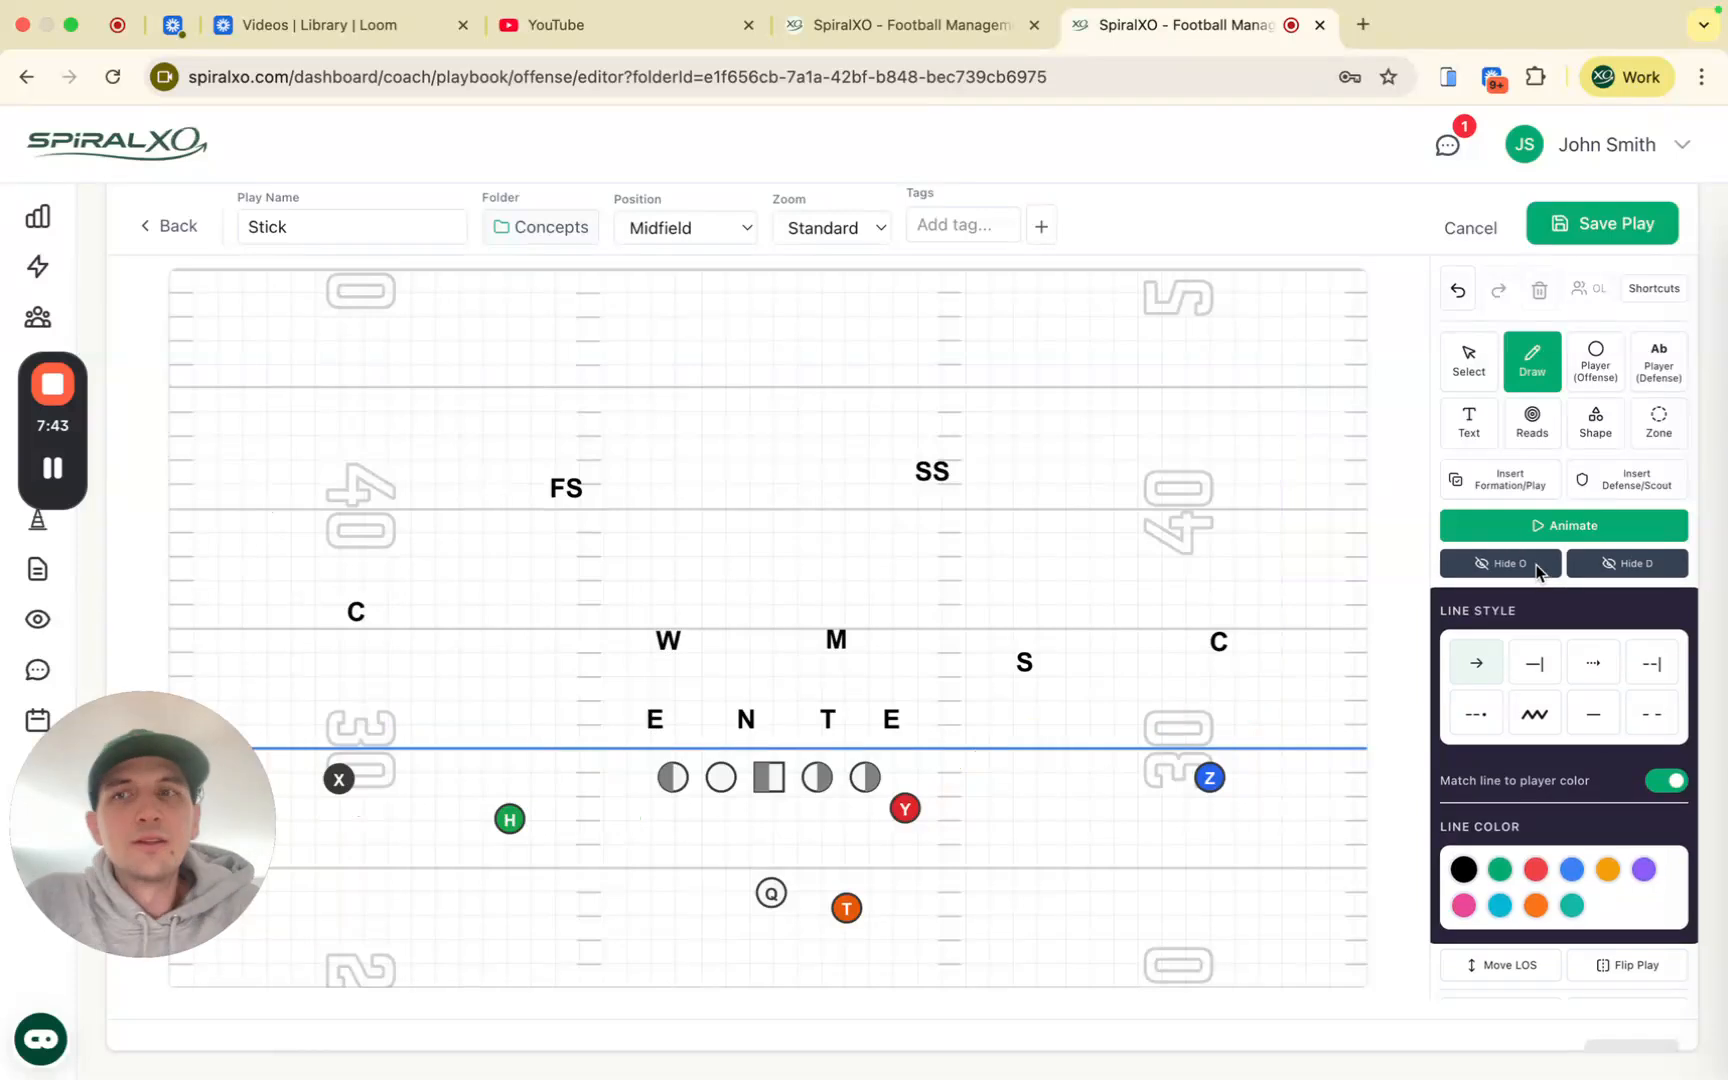
click(1521, 563)
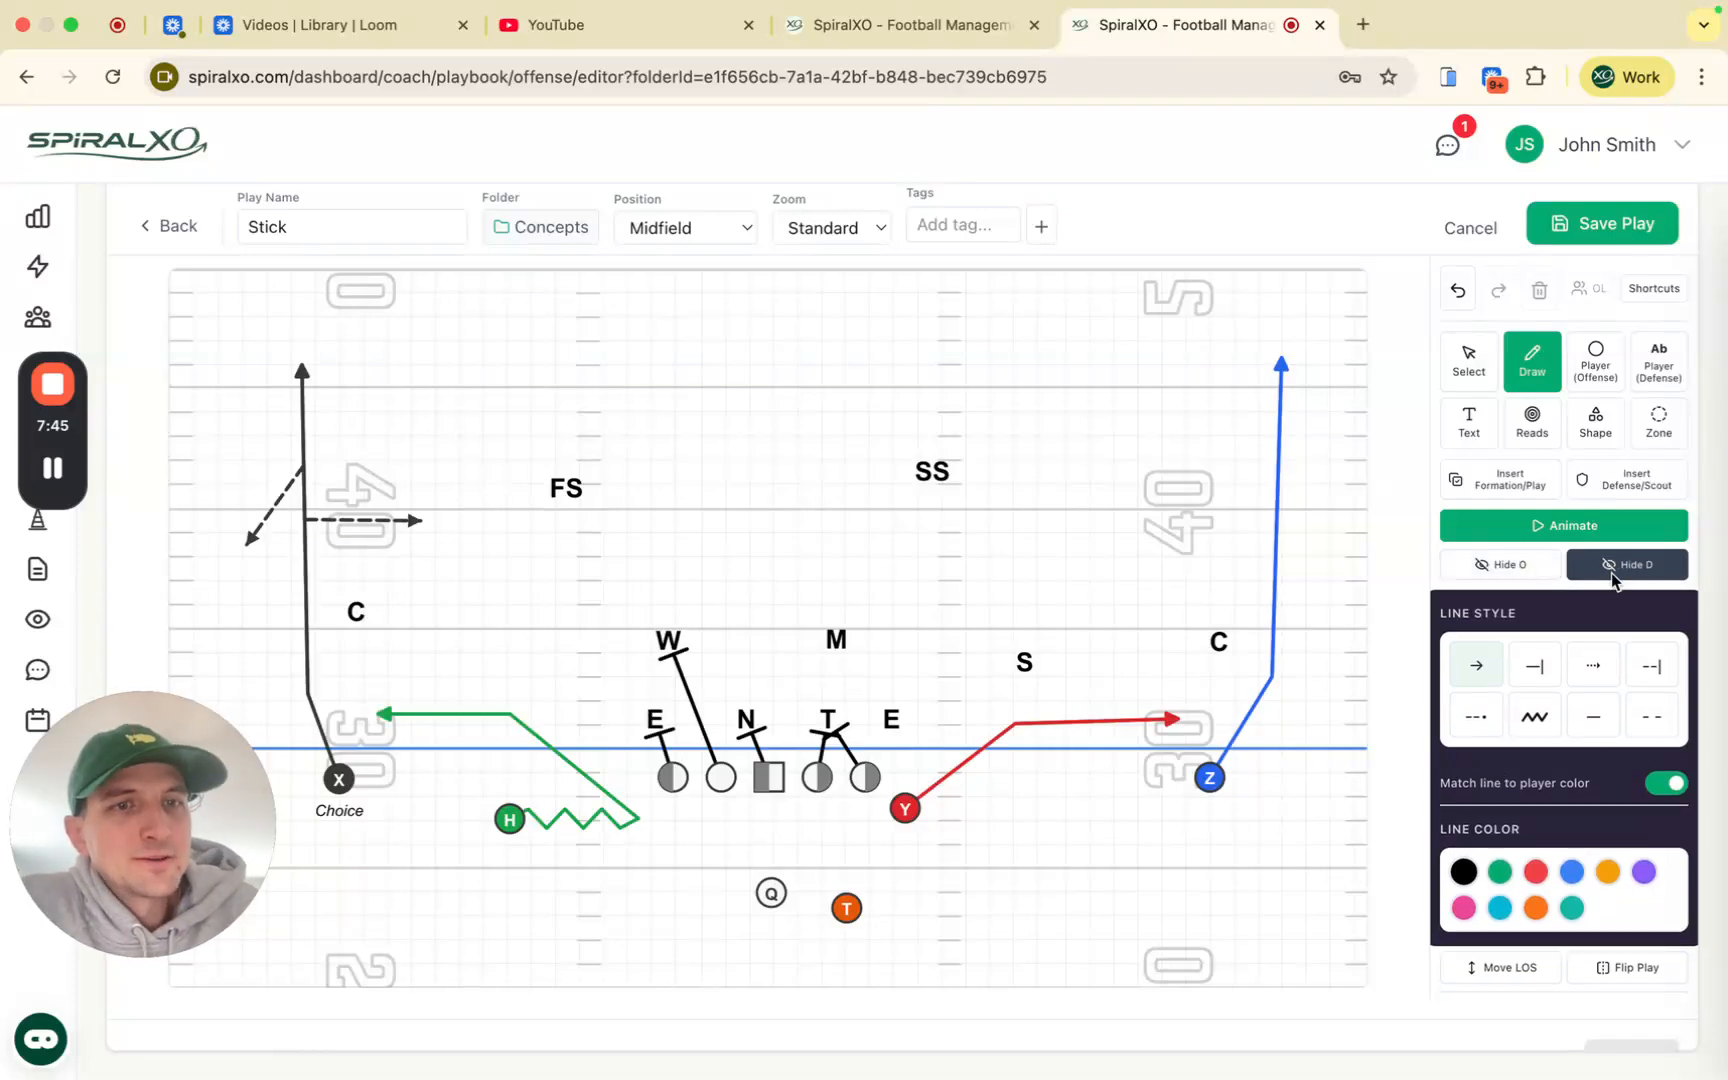
click(1611, 568)
Step: Shift the line of scrimmage upfield and flip the whole play horizontally
scroll(1612, 578, down, 3)
click(1528, 824)
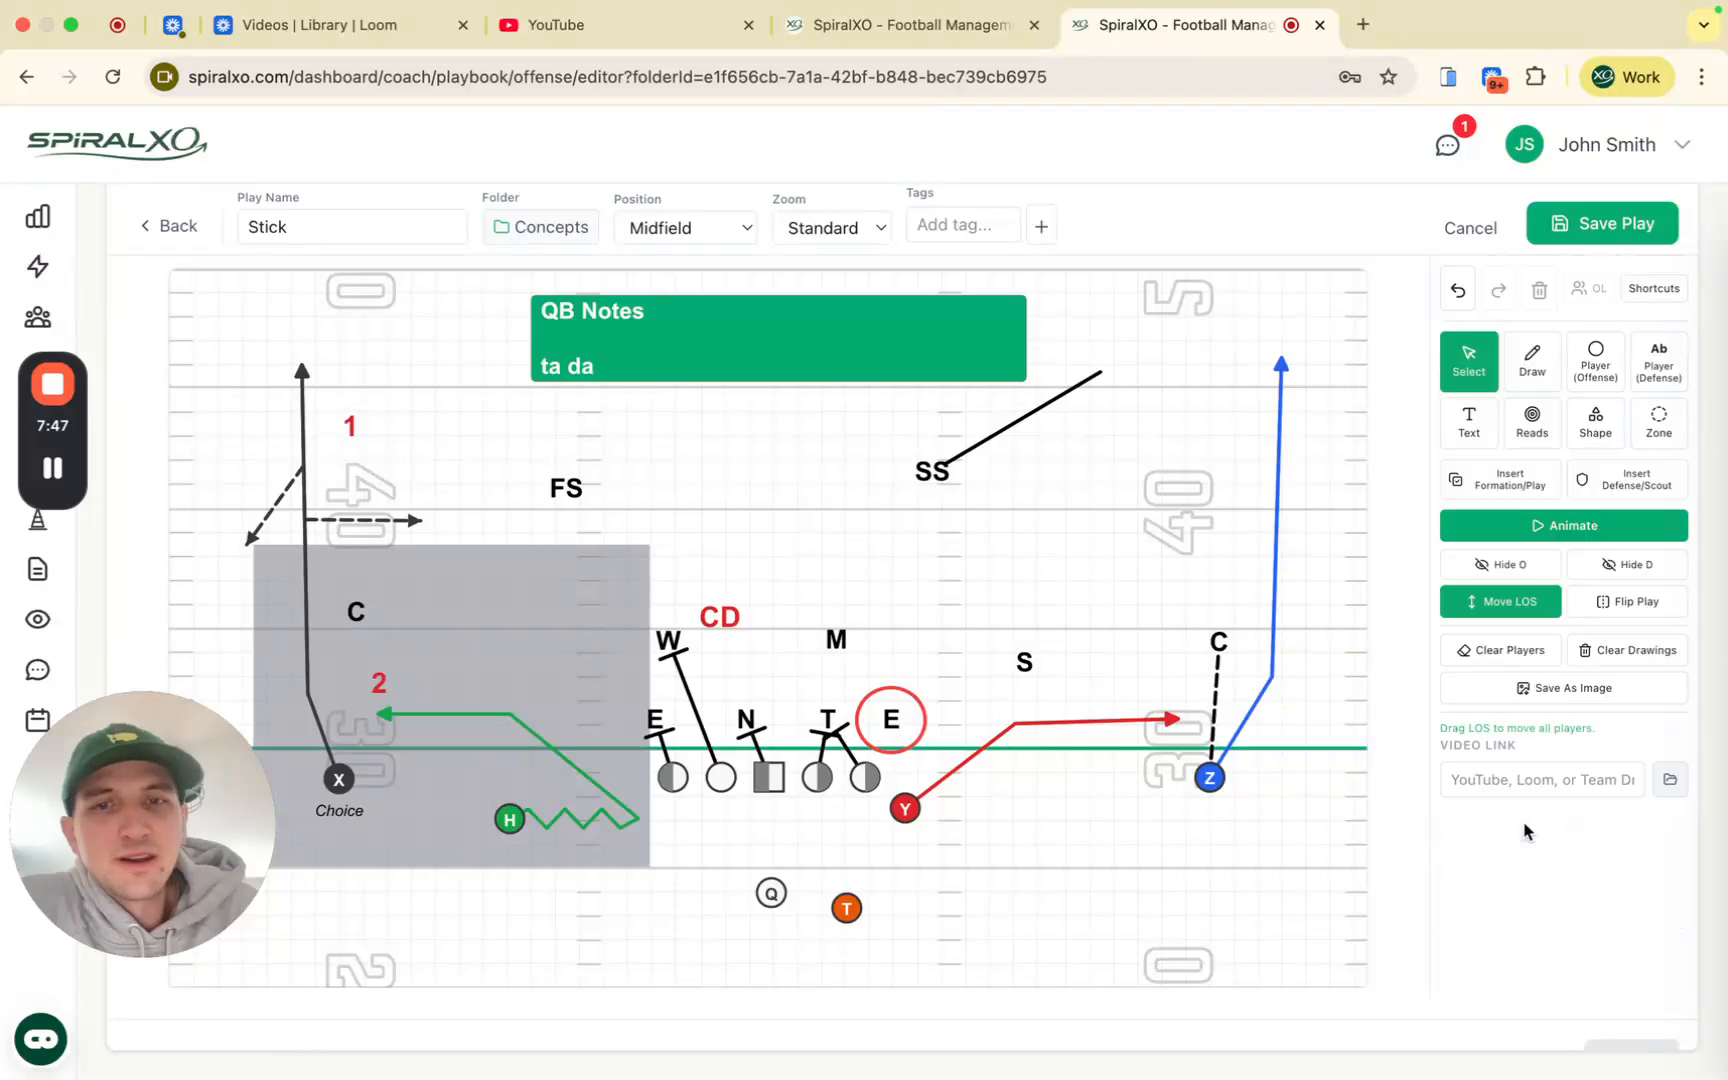
mouse_move(1054, 748)
mouse_down()
mouse_move(1053, 712)
mouse_move(1054, 884)
mouse_move(1058, 672)
mouse_move(1056, 749)
mouse_up()
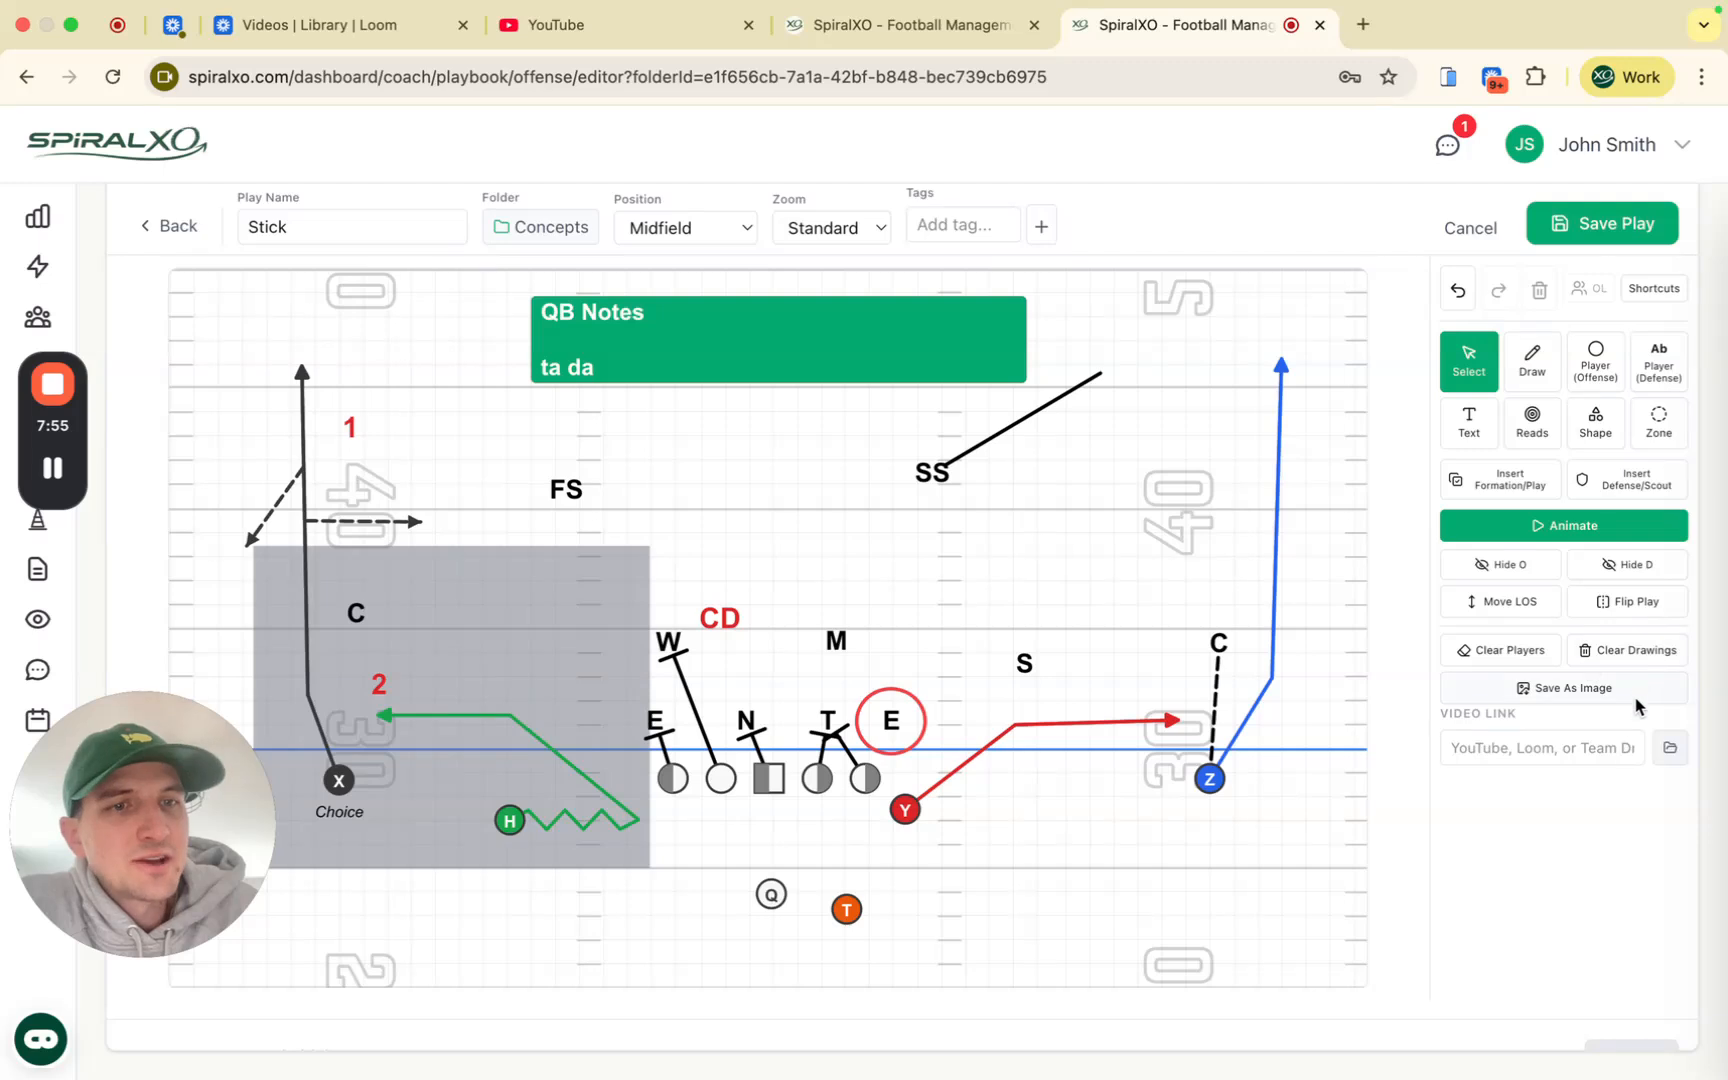
click(1622, 603)
click(753, 567)
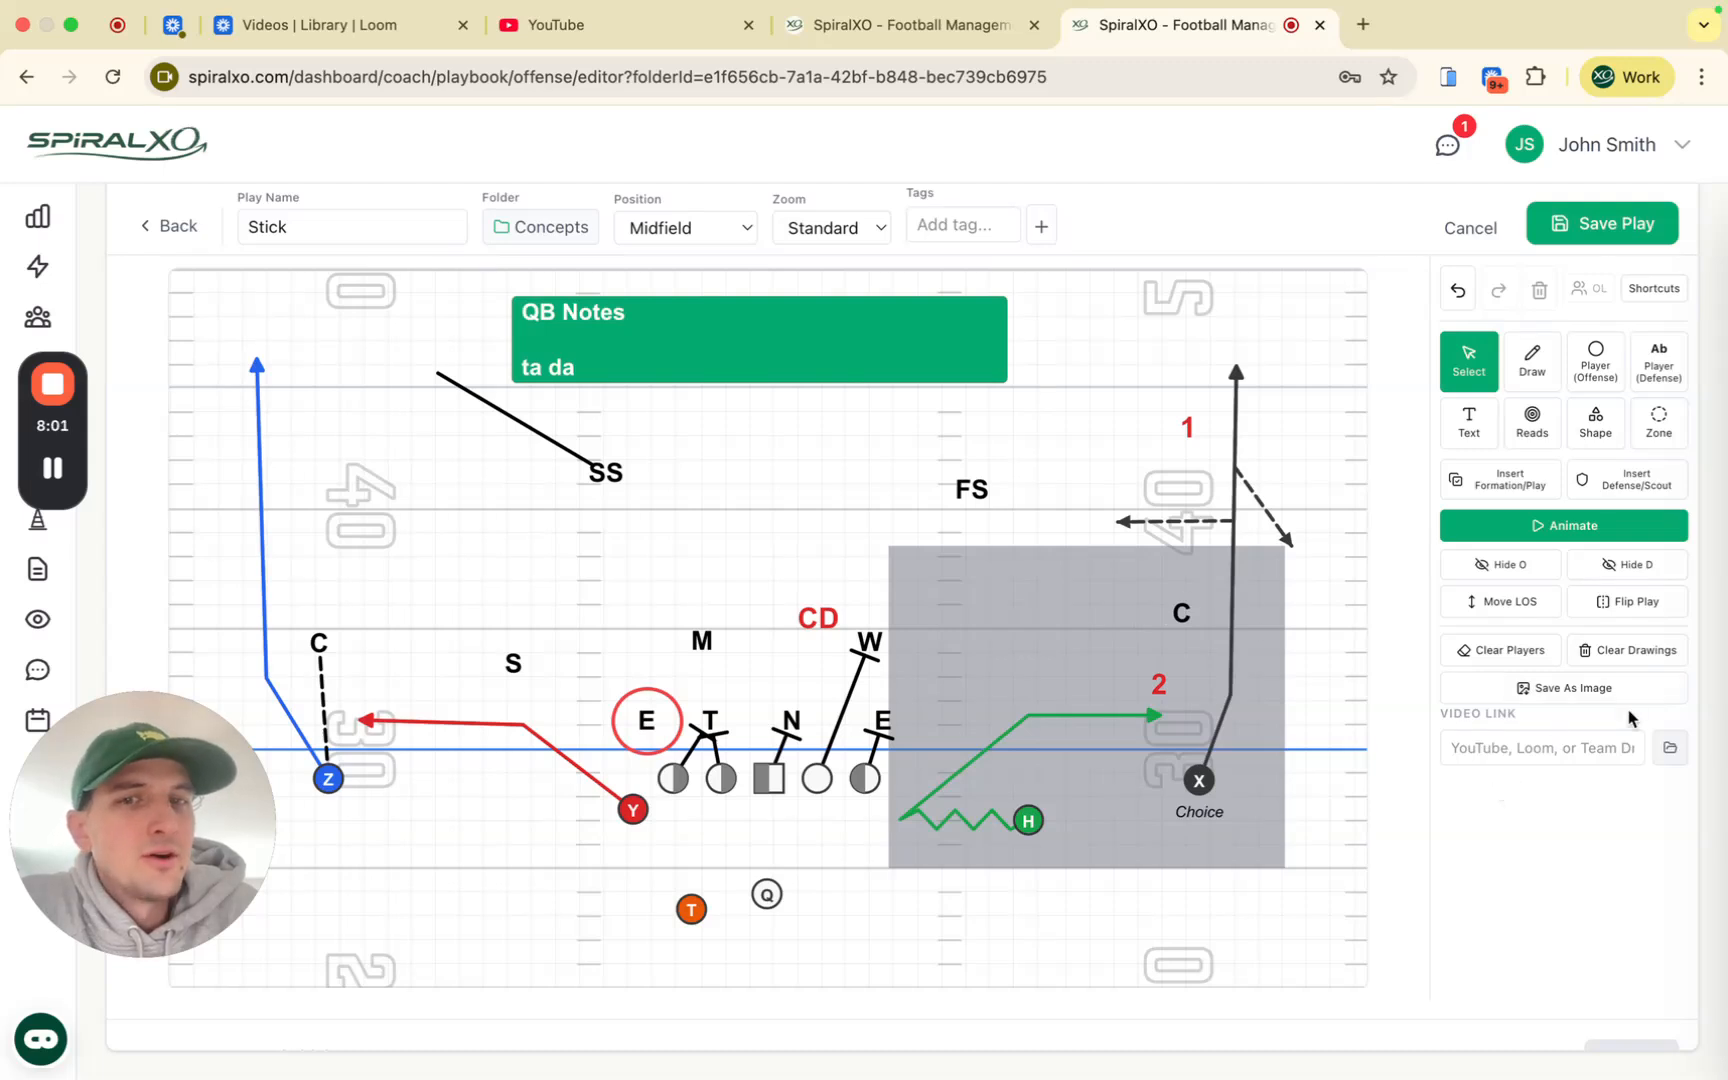
click(1598, 747)
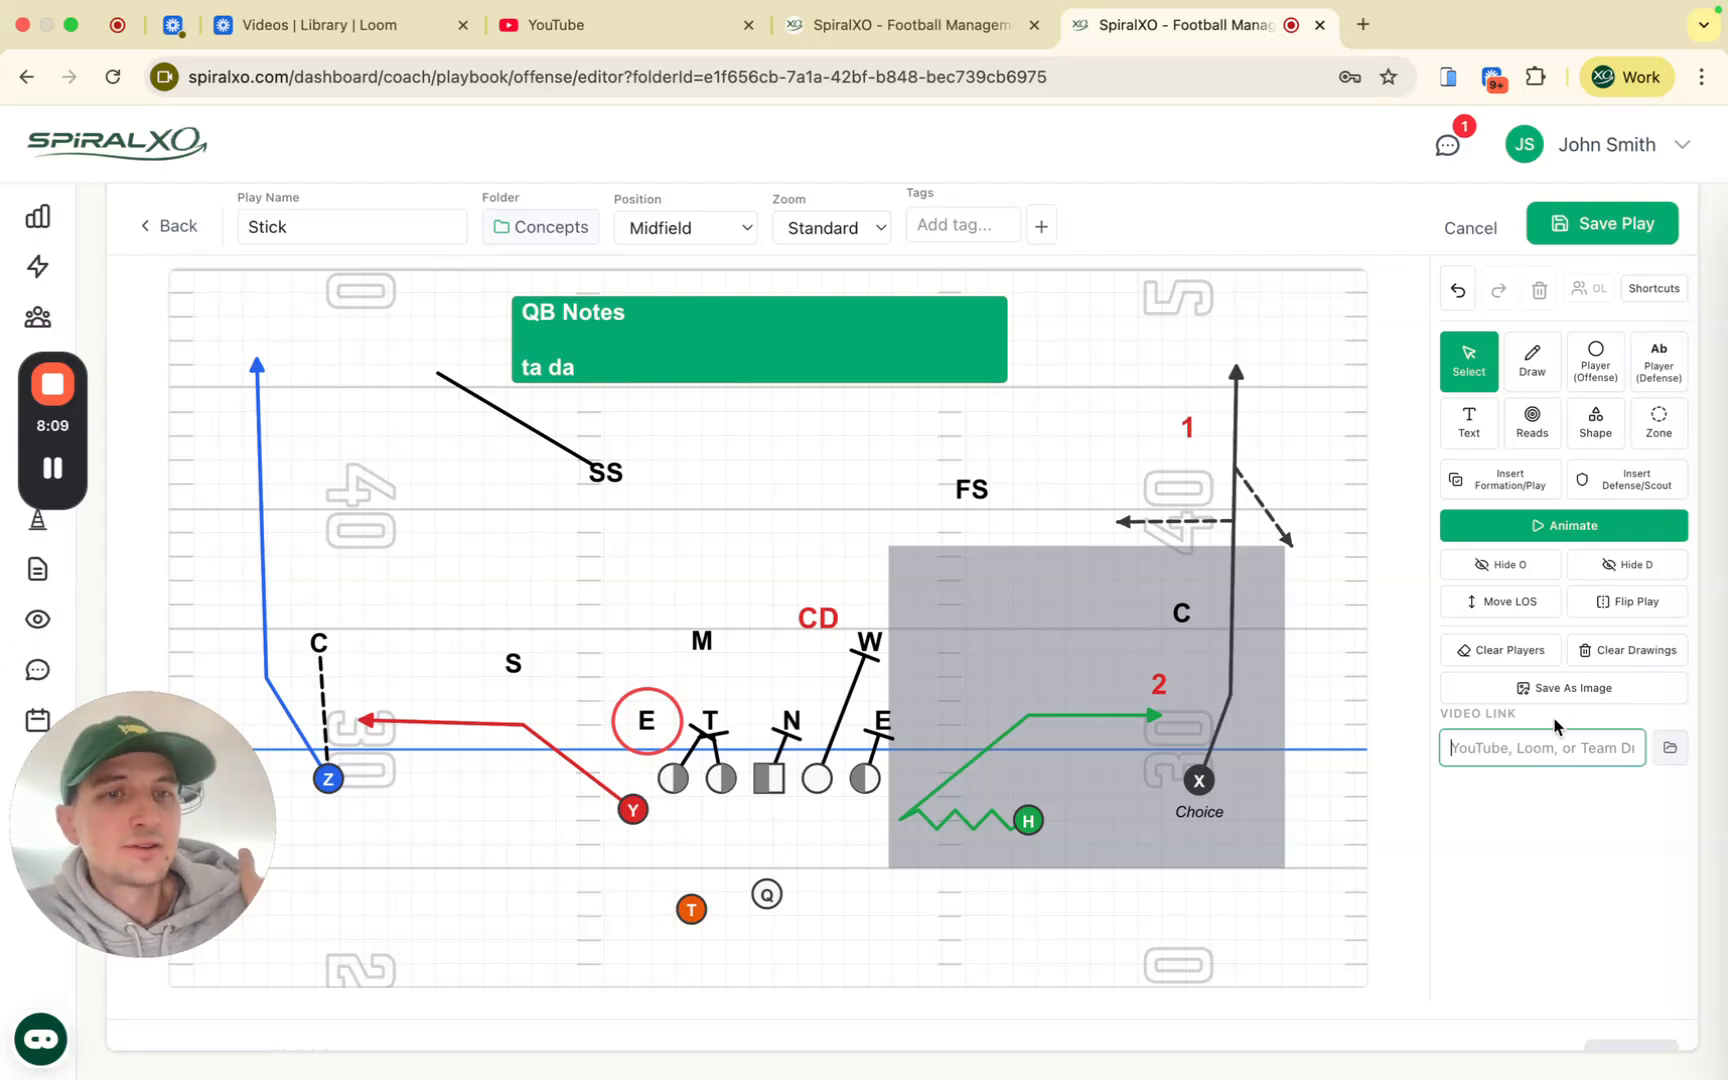
click(1670, 748)
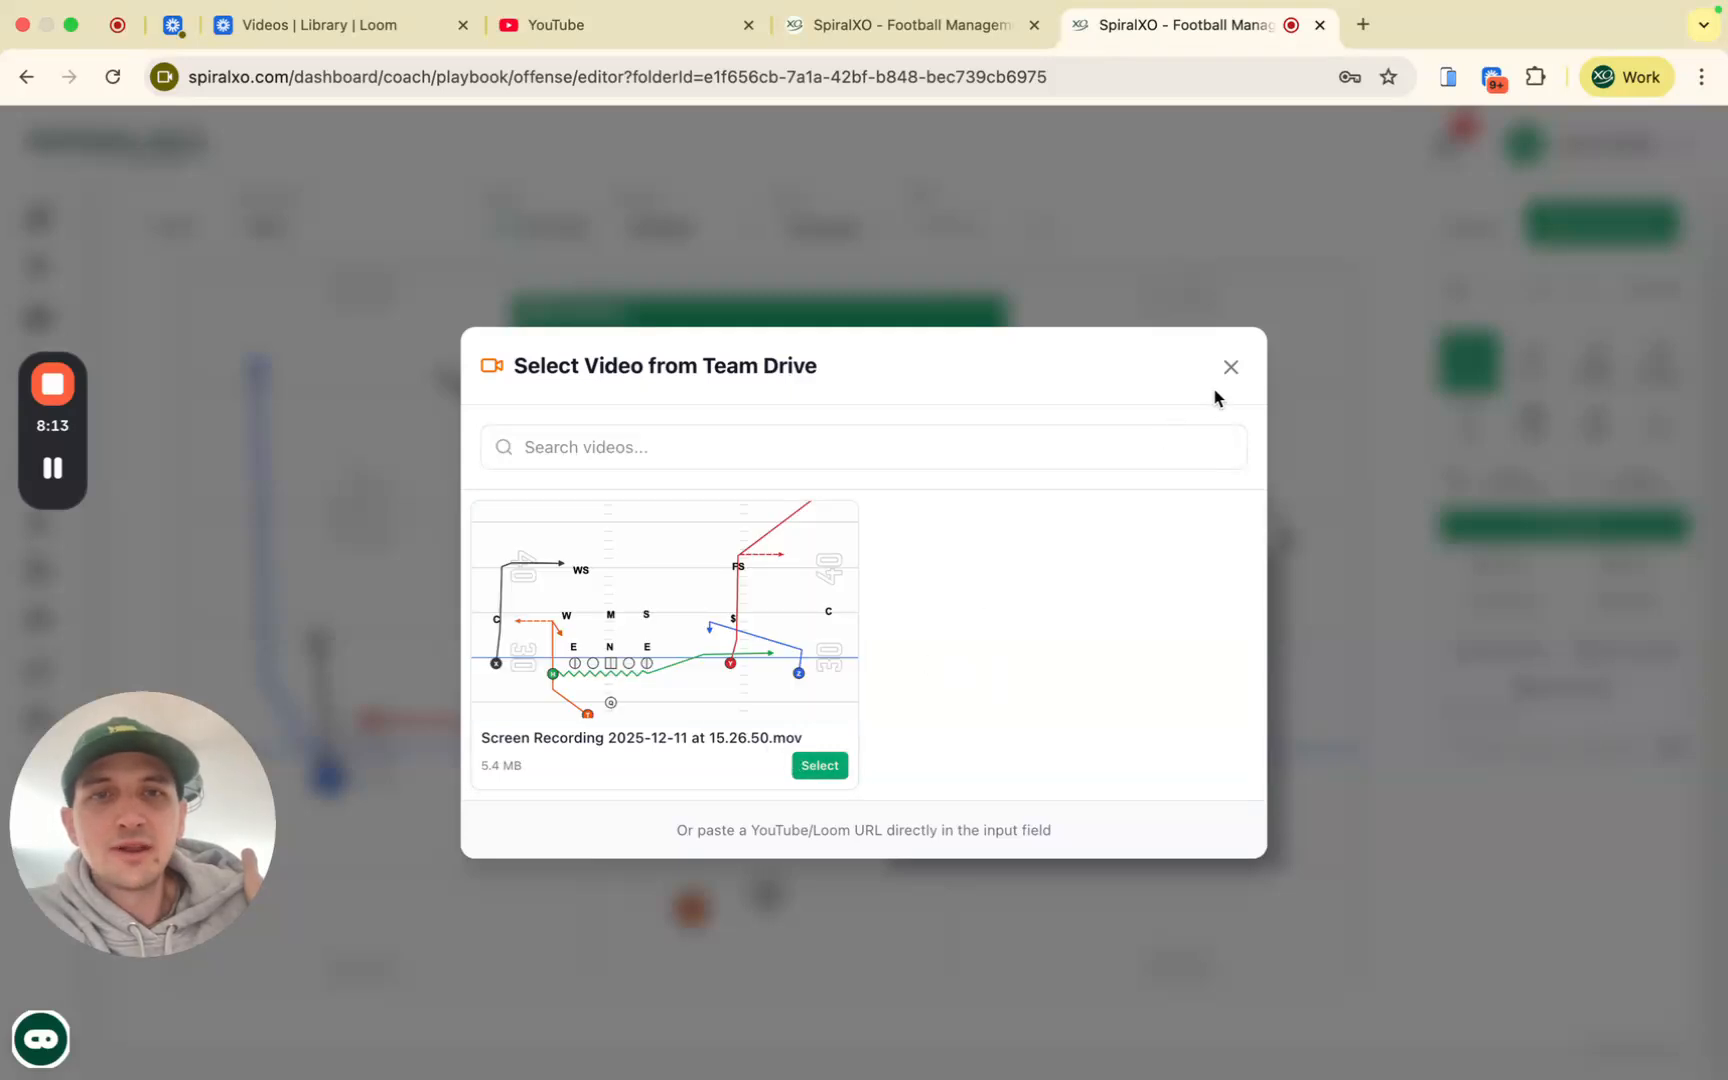
click(1231, 372)
Step: Bring the Player Responsibilities table into view and begin editing the OL row's notes
scroll(1473, 819, down, 5)
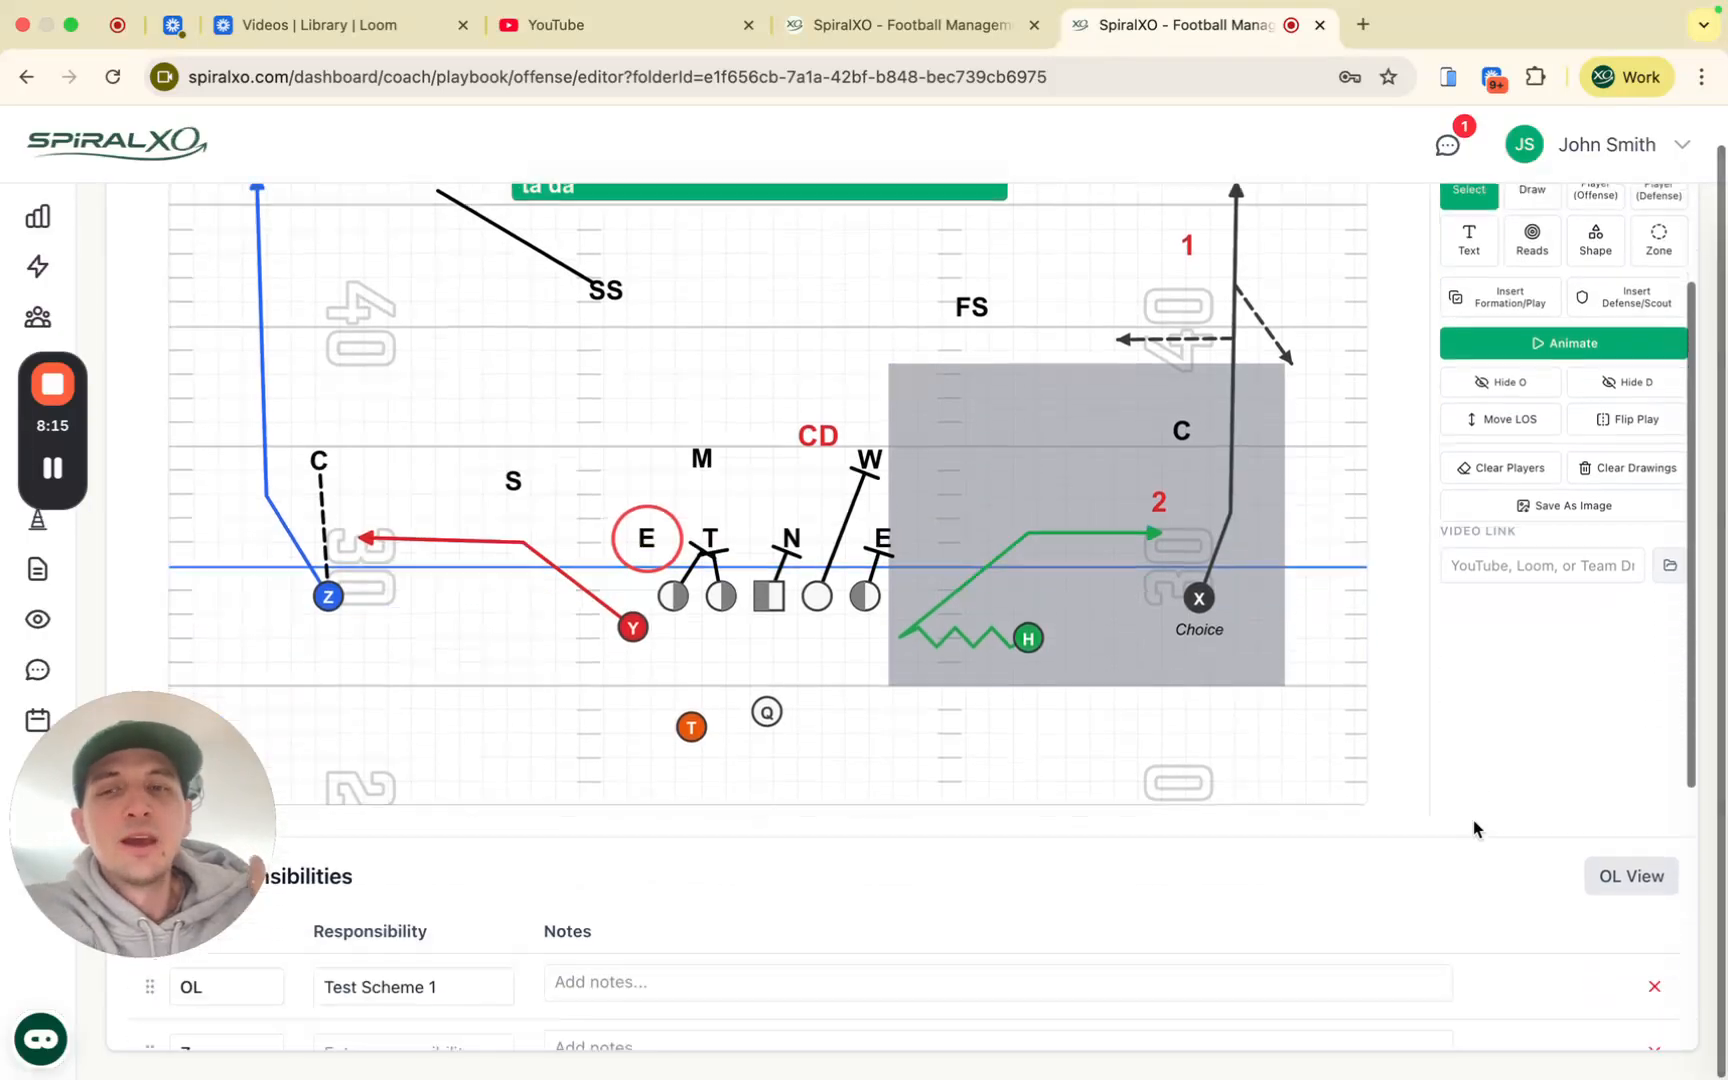
drag(170, 783, 1617, 935)
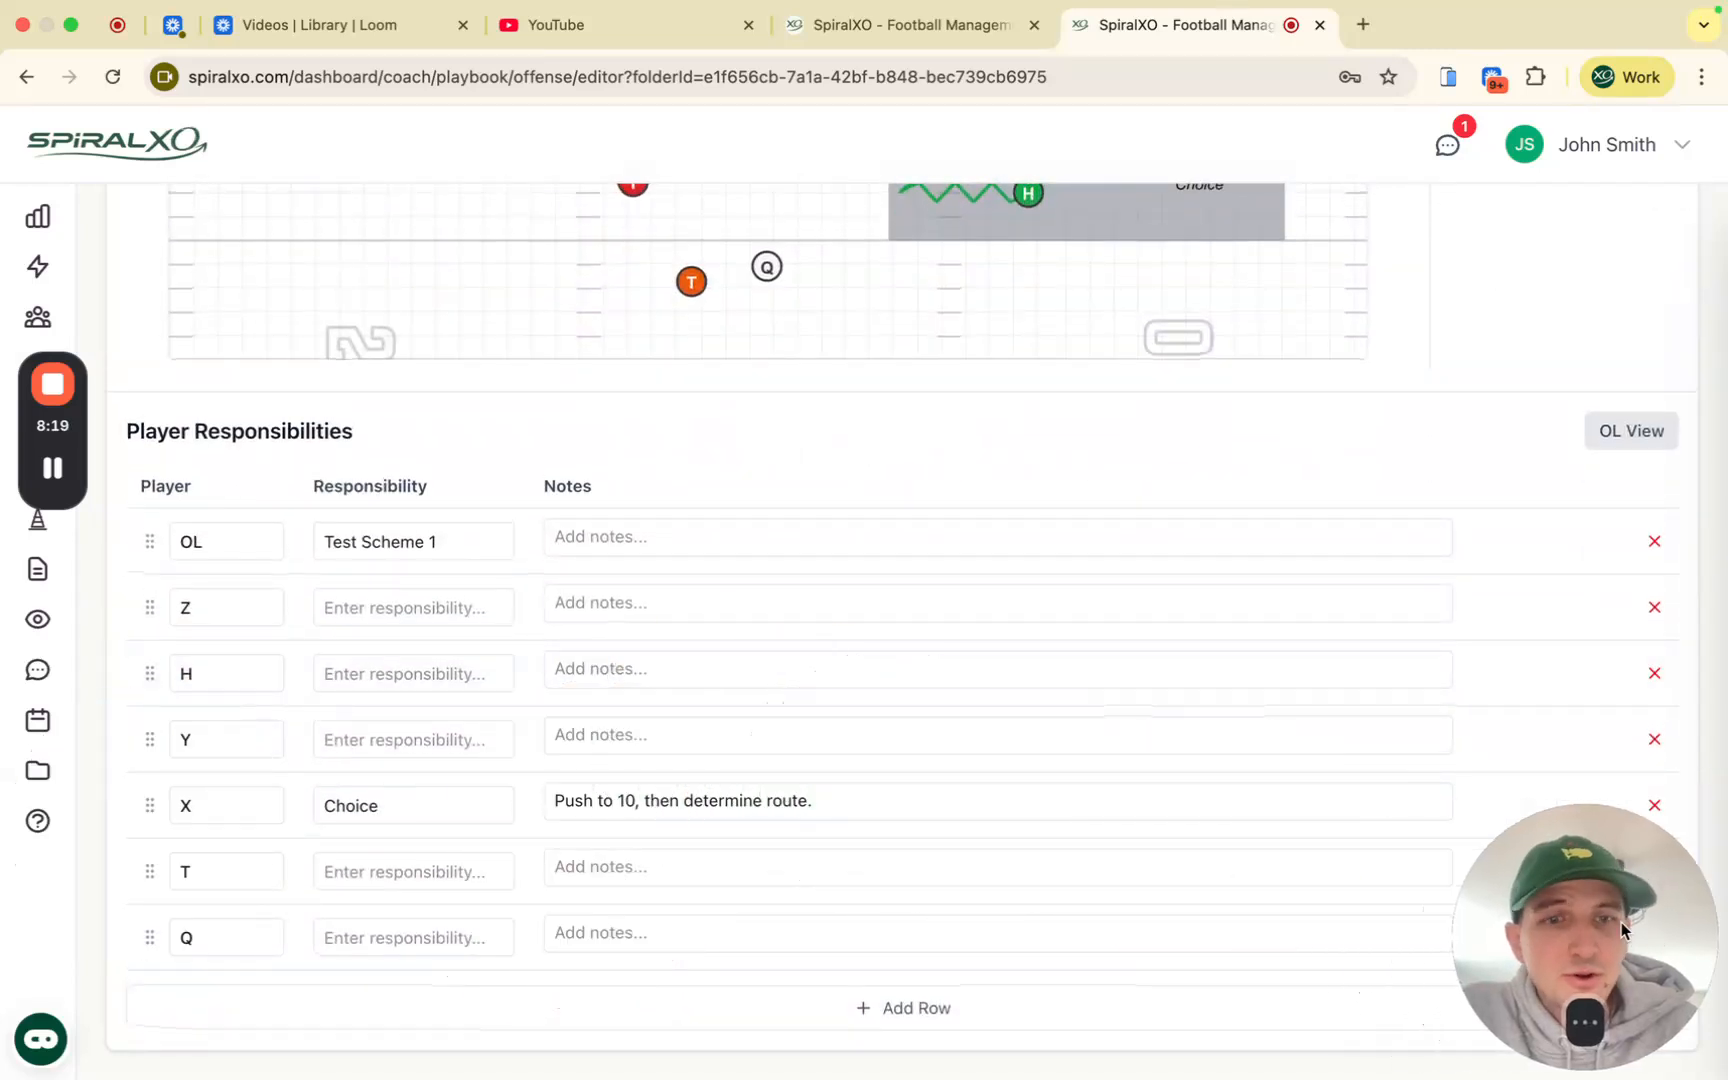
click(600, 542)
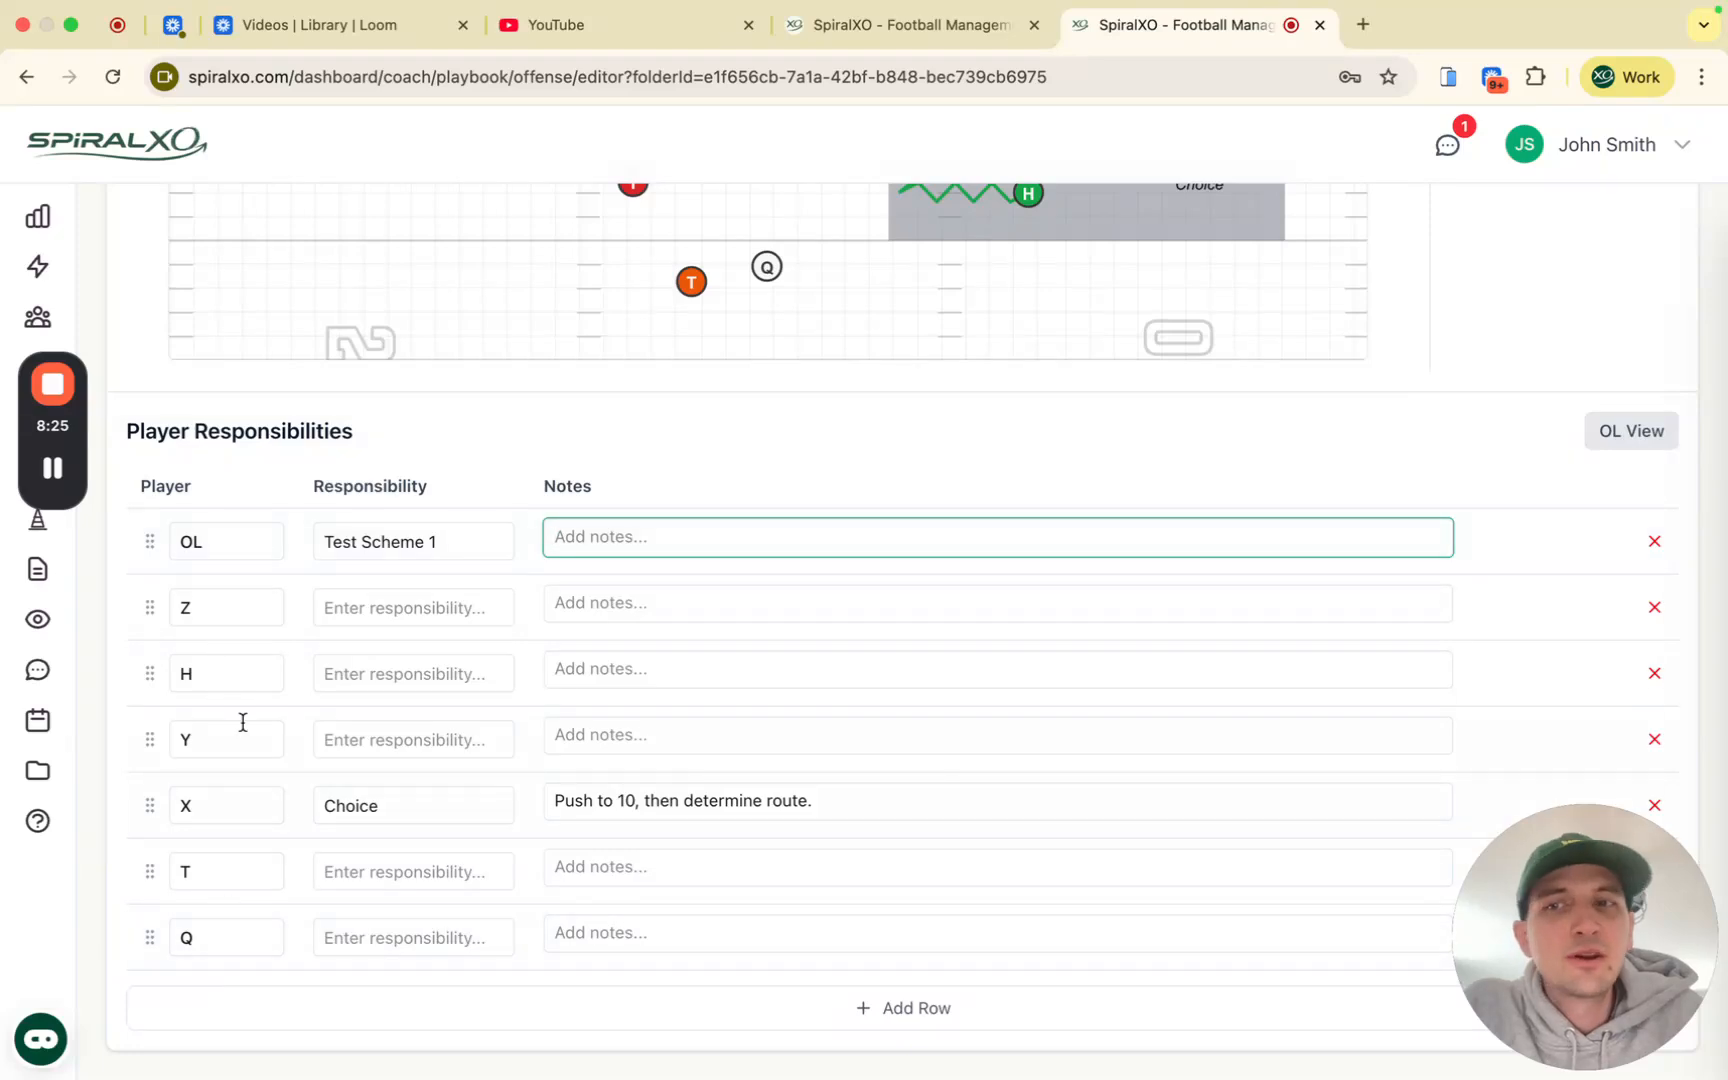
scroll(482, 498, up, 5)
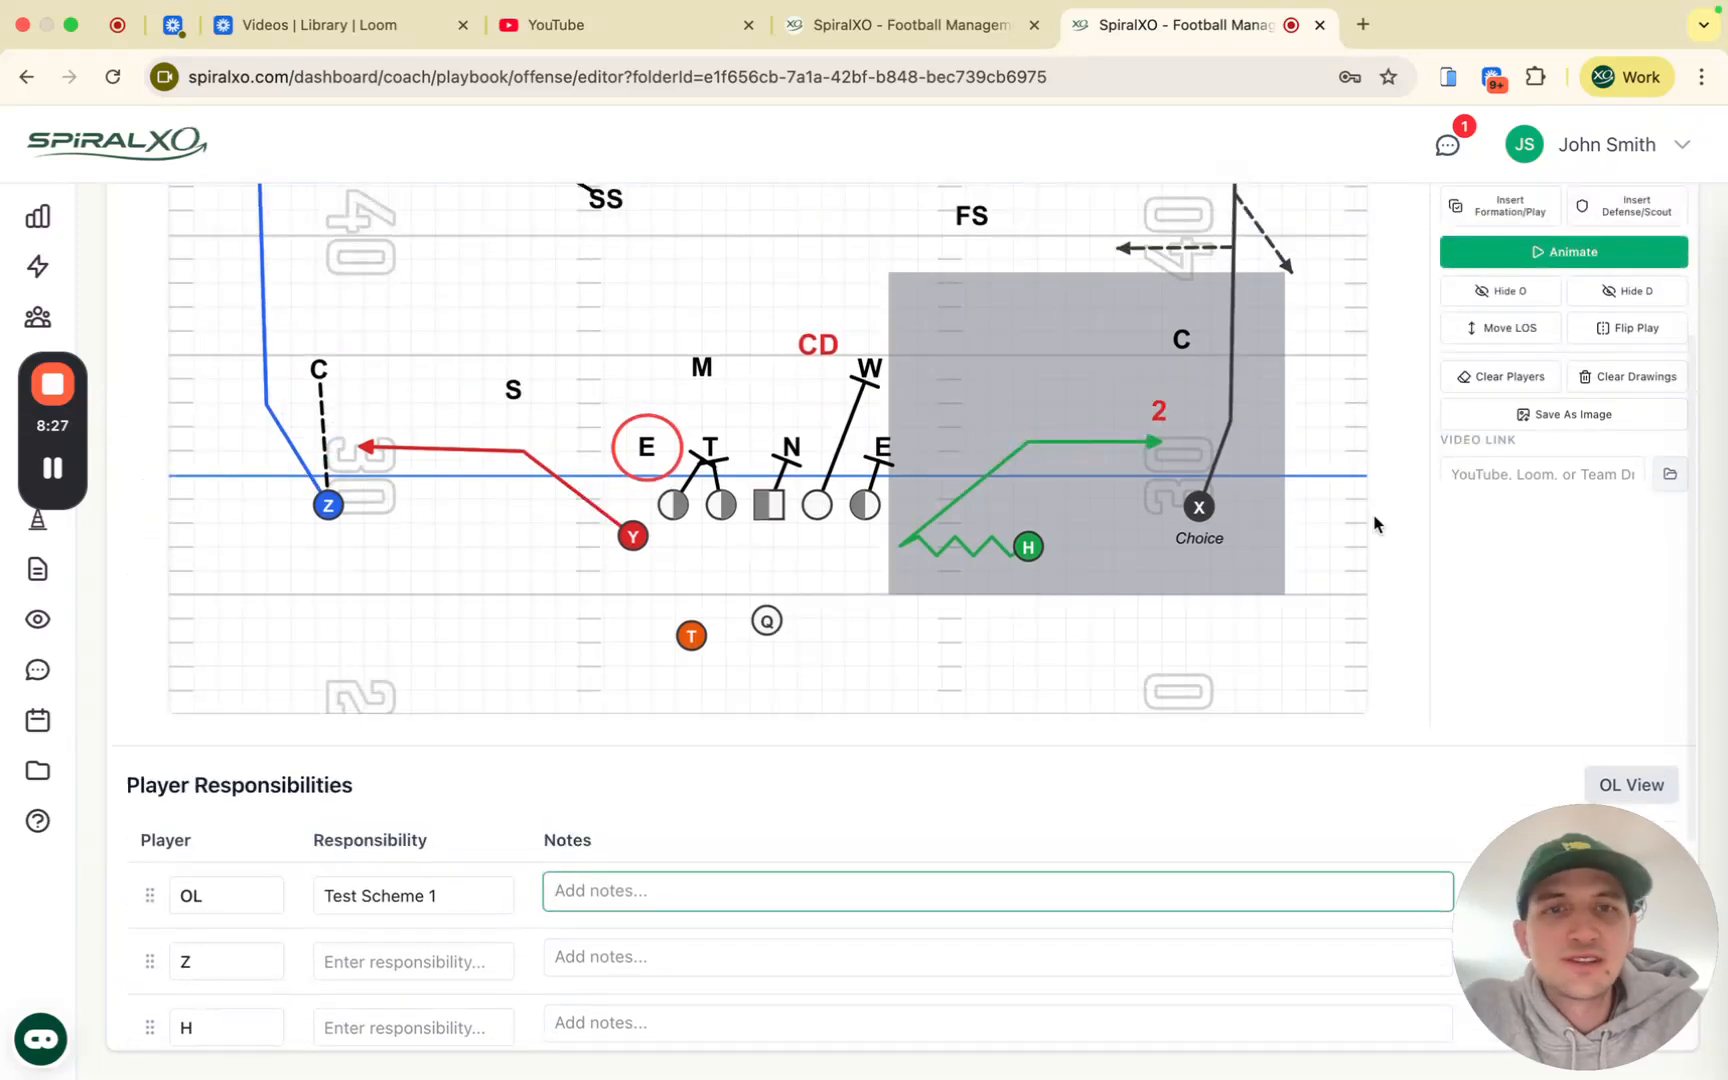
scroll(1261, 567, down, 5)
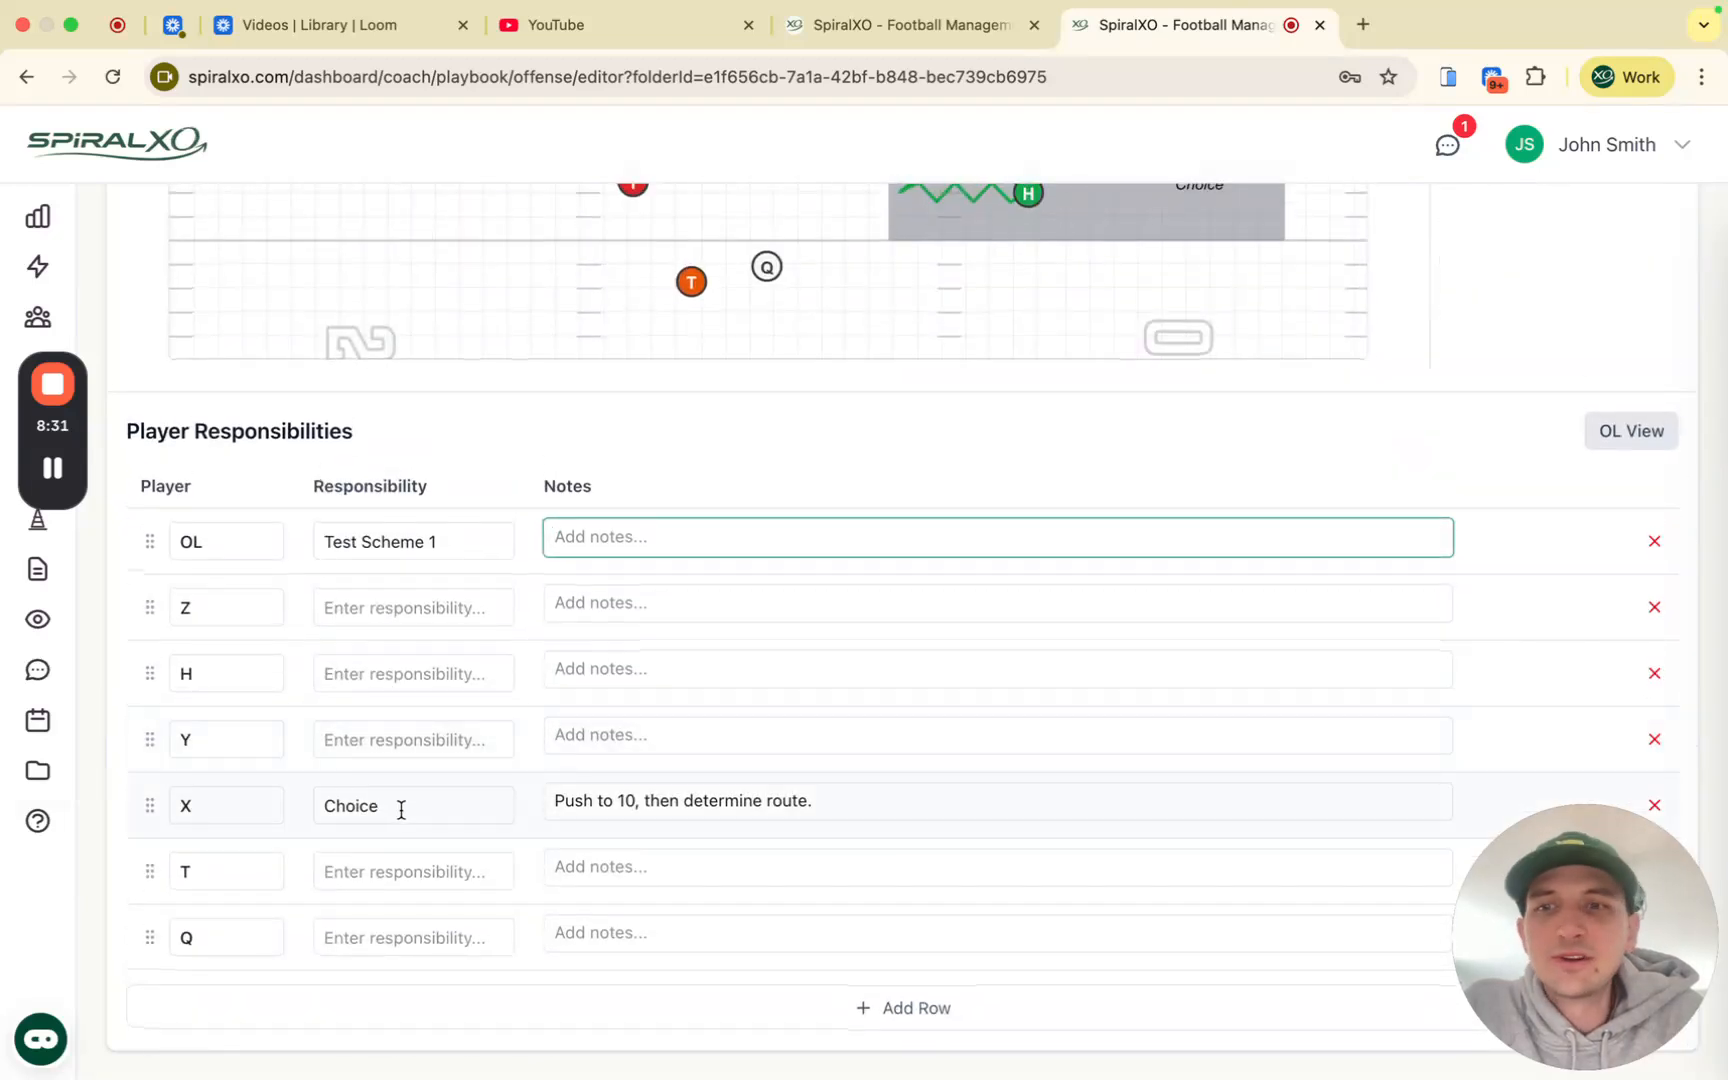
scroll(470, 685, up, 7)
scroll(472, 687, down, 4)
scroll(474, 689, down, 2)
Step: Give Y the Arrow responsibility with note 'Get flat..2/3 yards aim.', saved as default
click(428, 760)
text(Arrow)
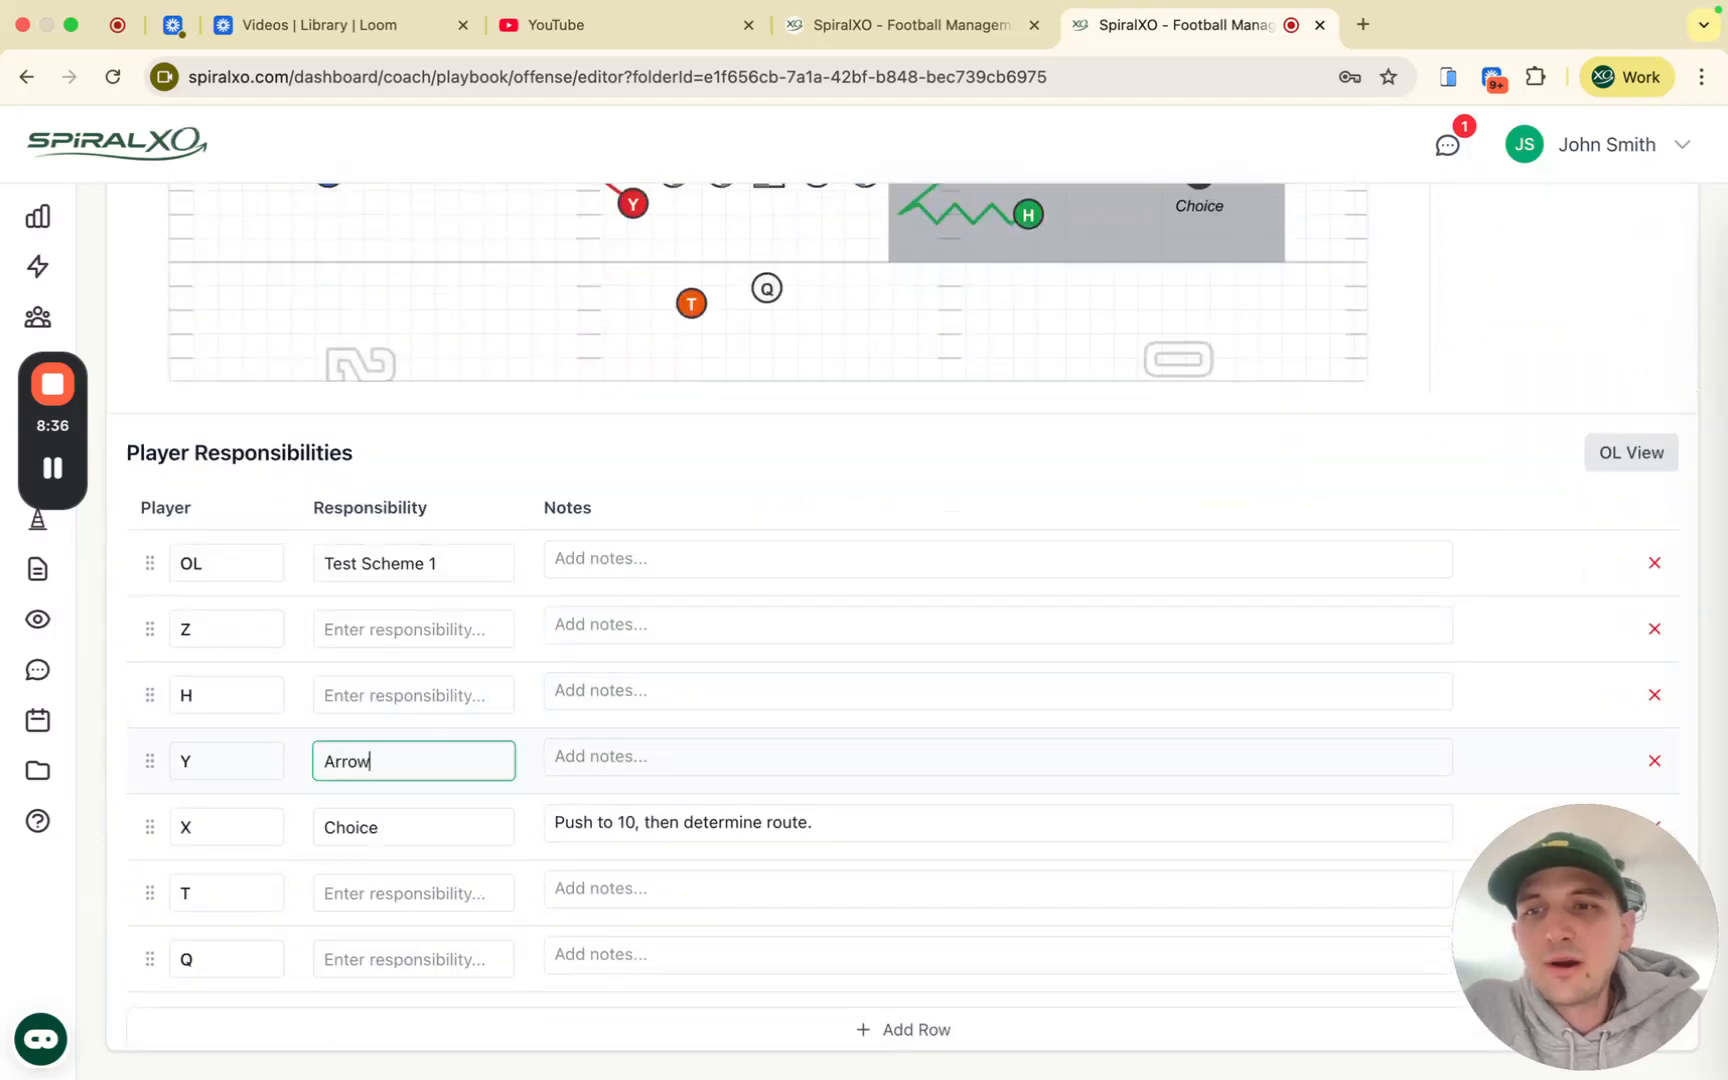
scroll(843, 295, up, 5)
scroll(843, 295, down, 5)
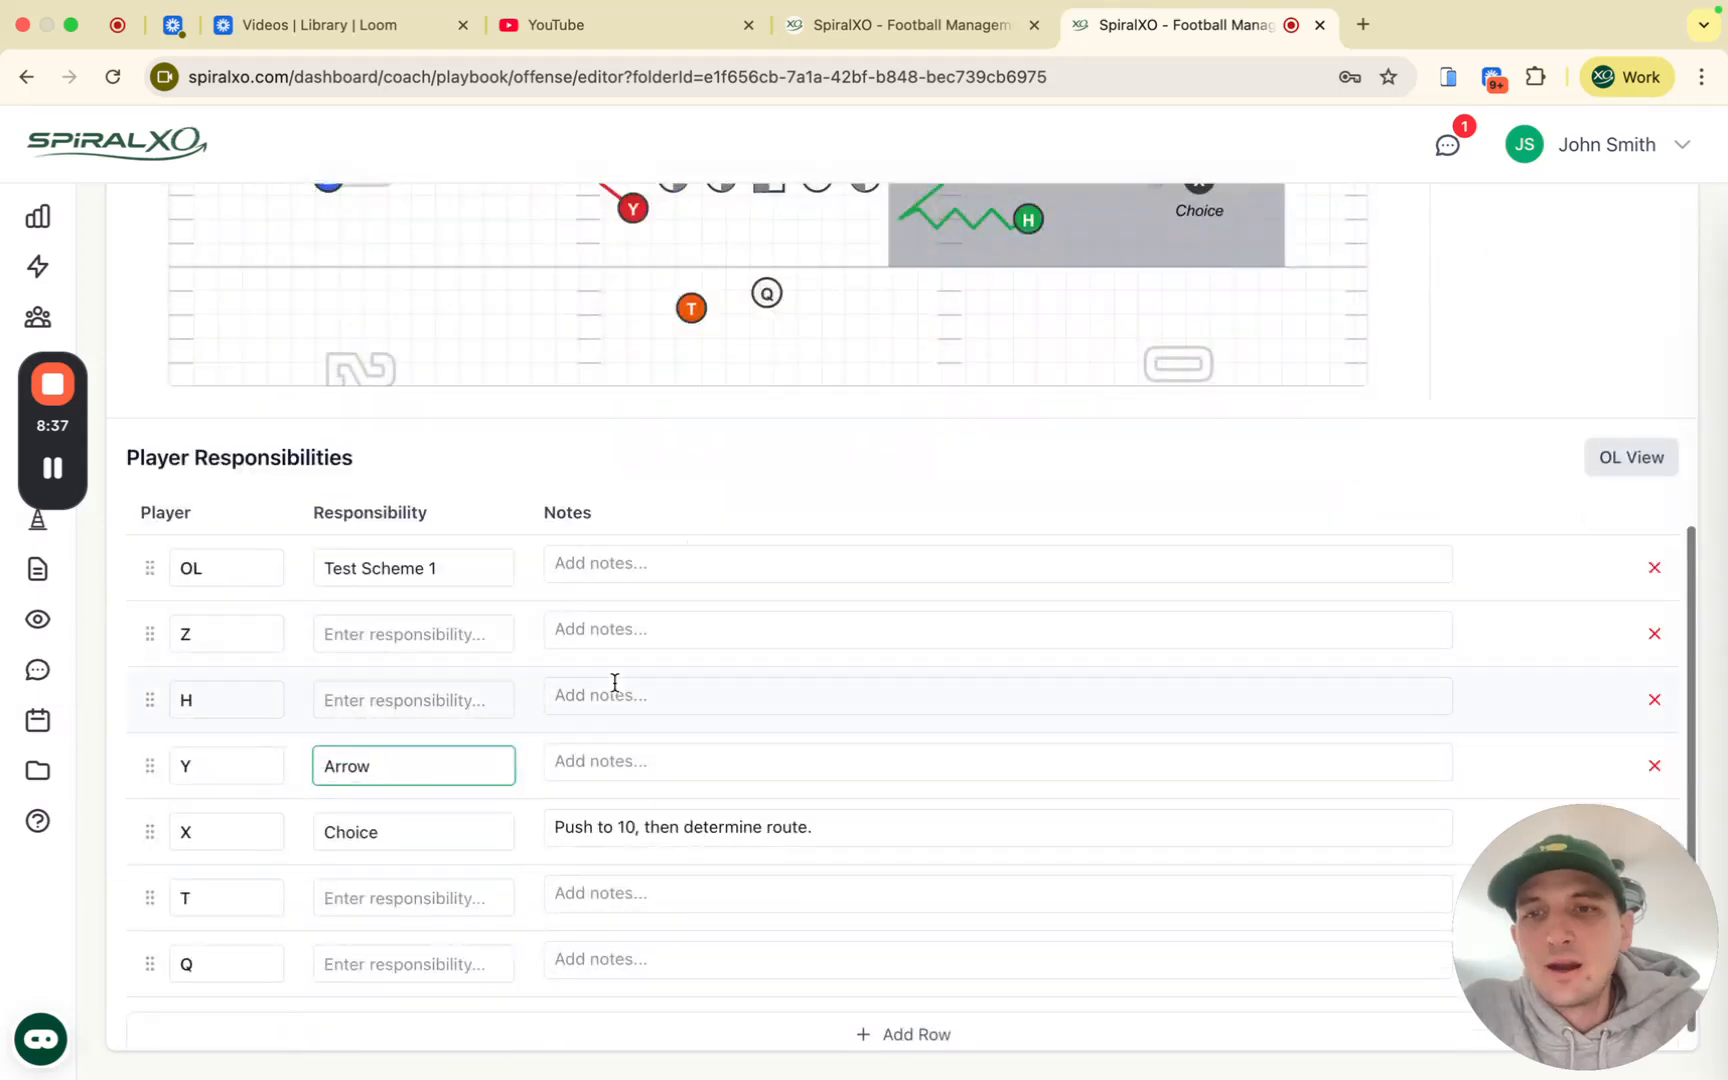
click(647, 754)
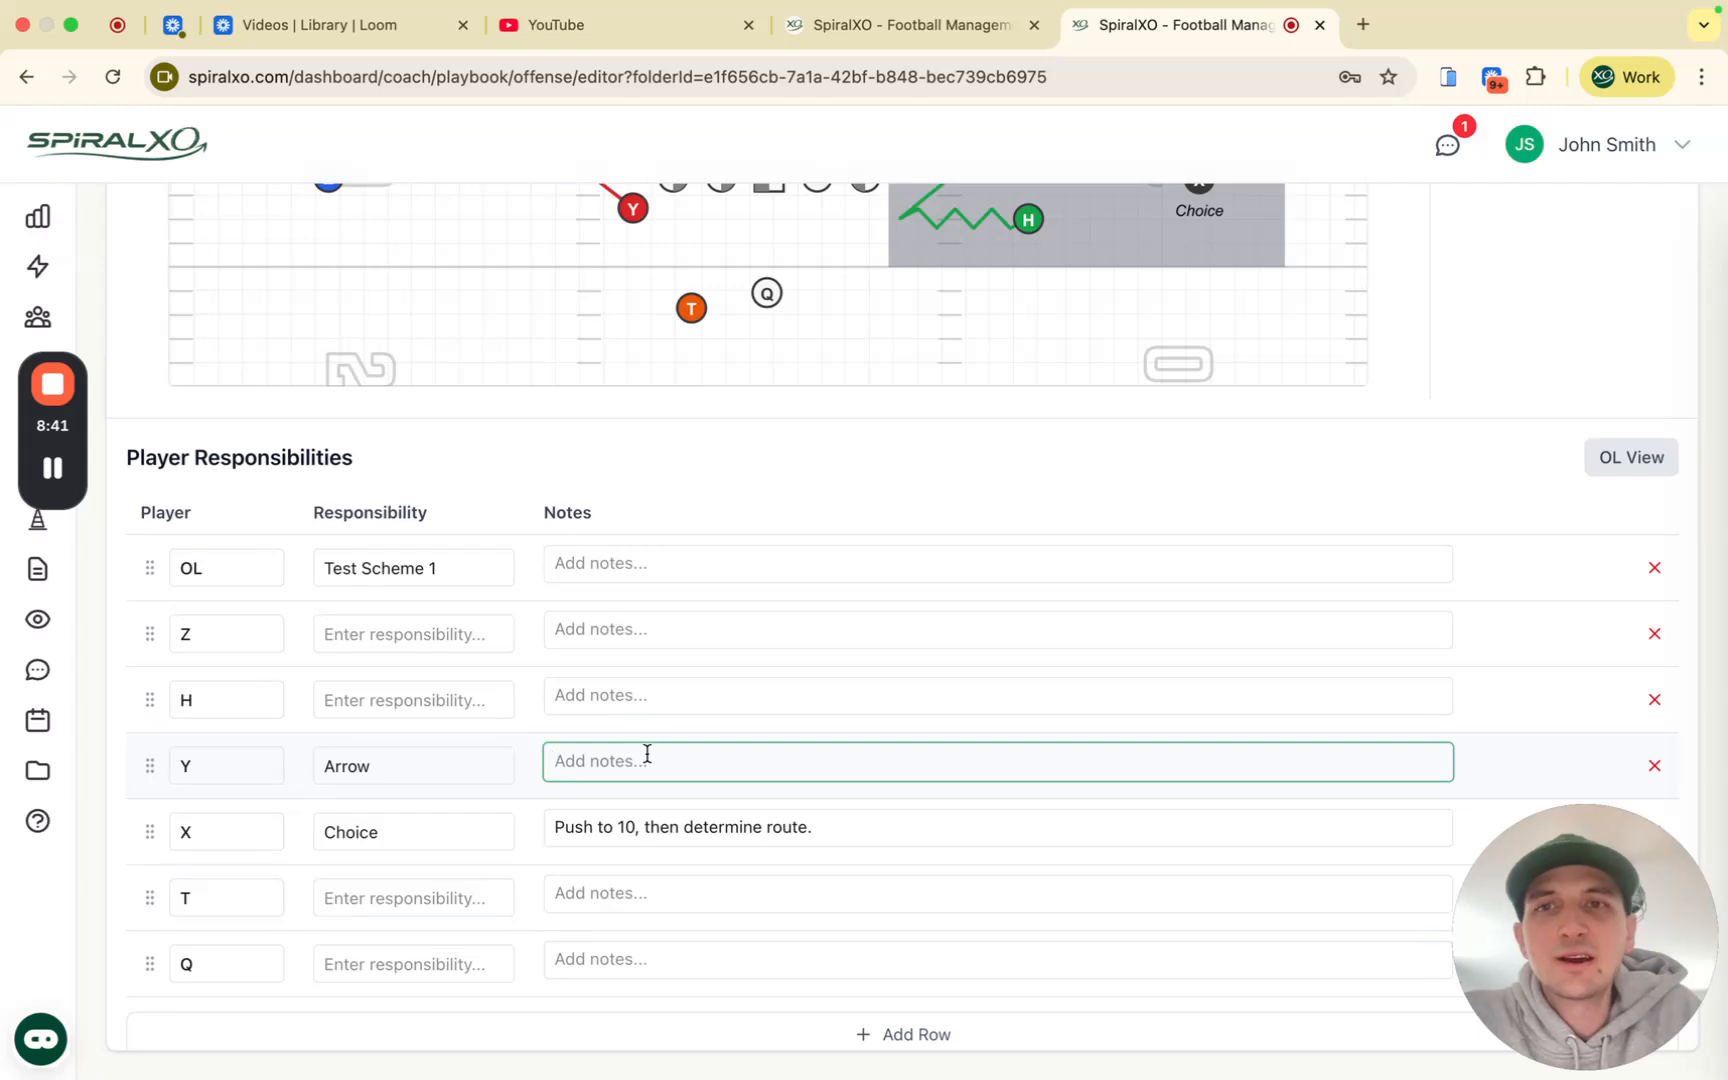
text(Get flat..2/3 yard)
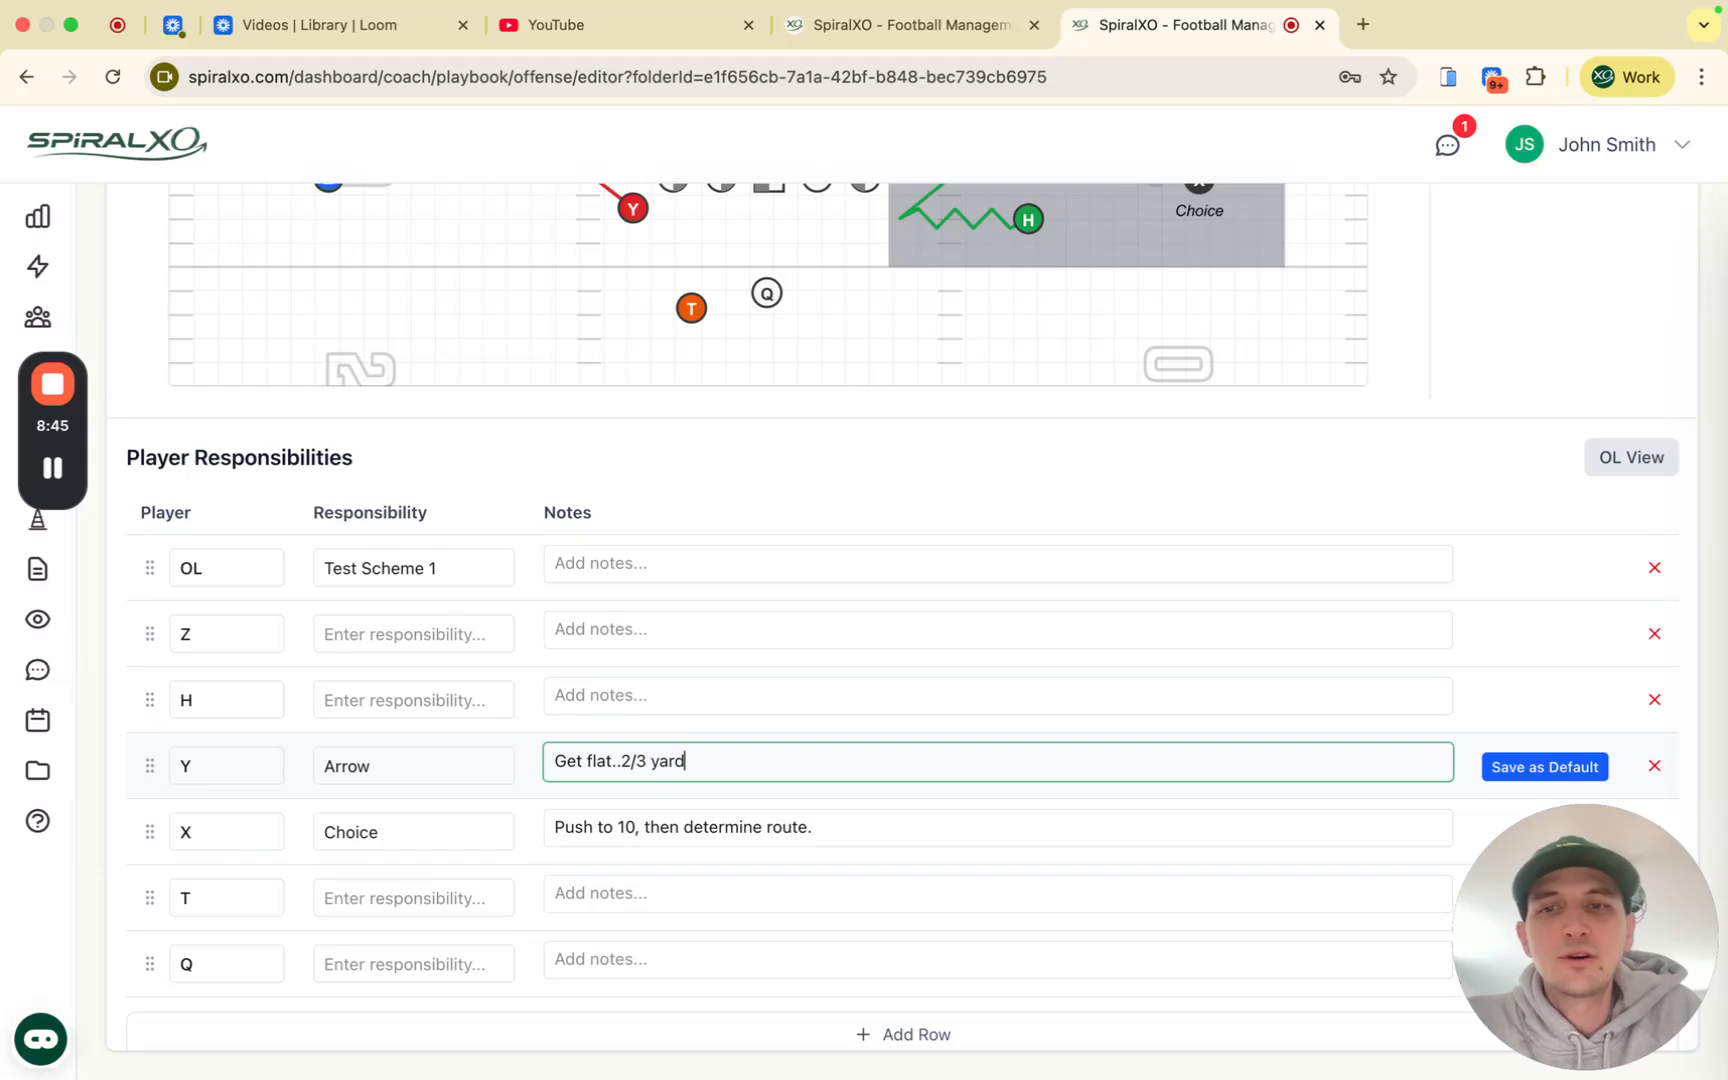
text(s aim.)
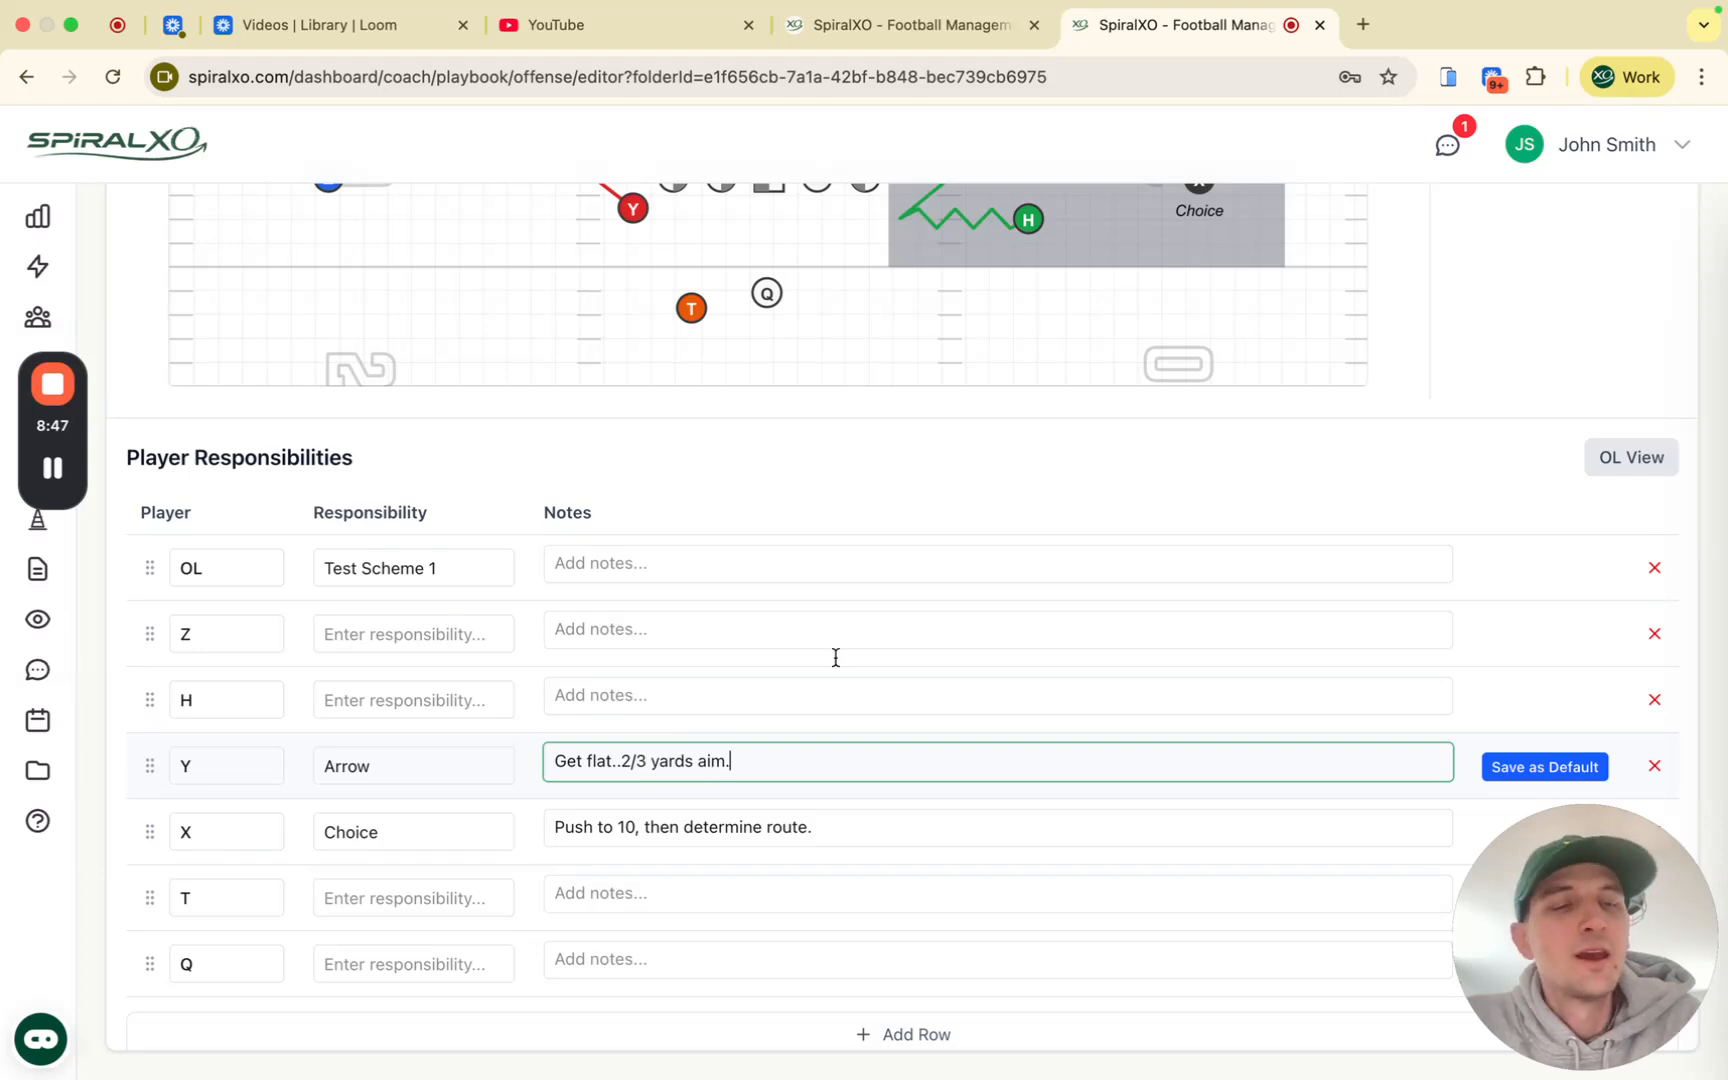
click(1528, 766)
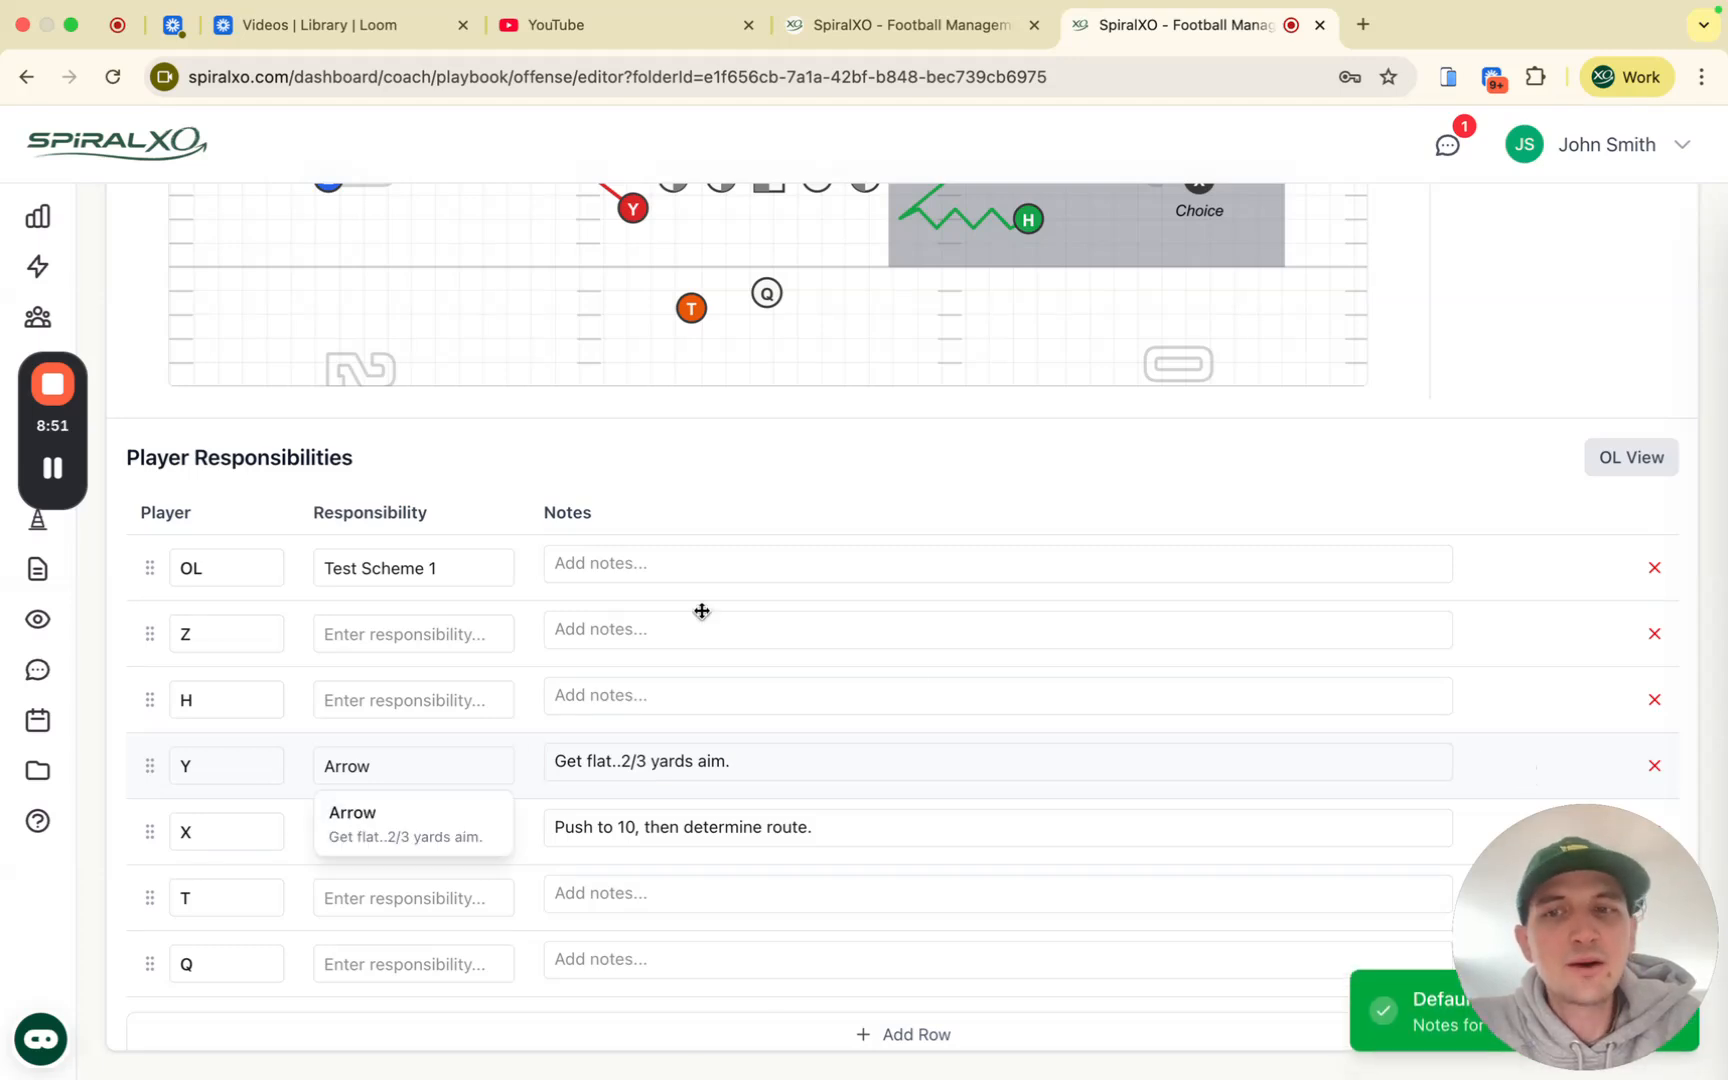
Step: Assign Z the Arrow responsibility with its default note
click(372, 636)
text(arro)
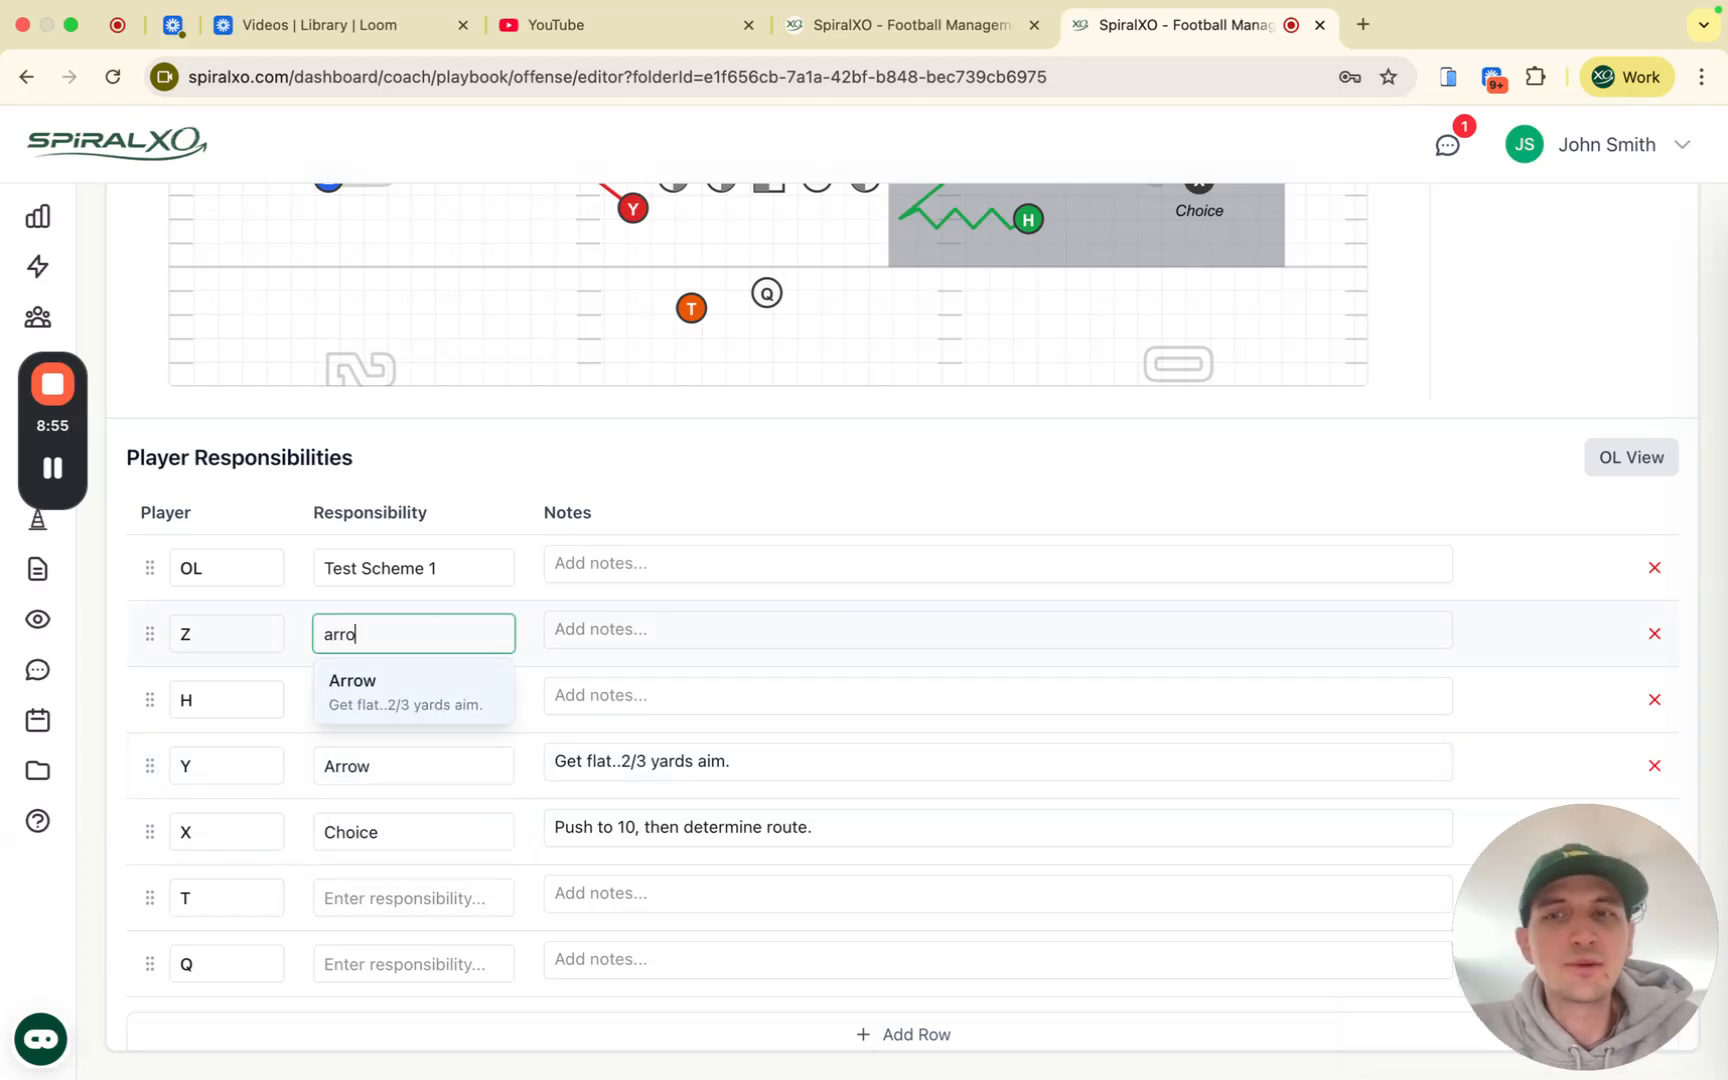
click(358, 722)
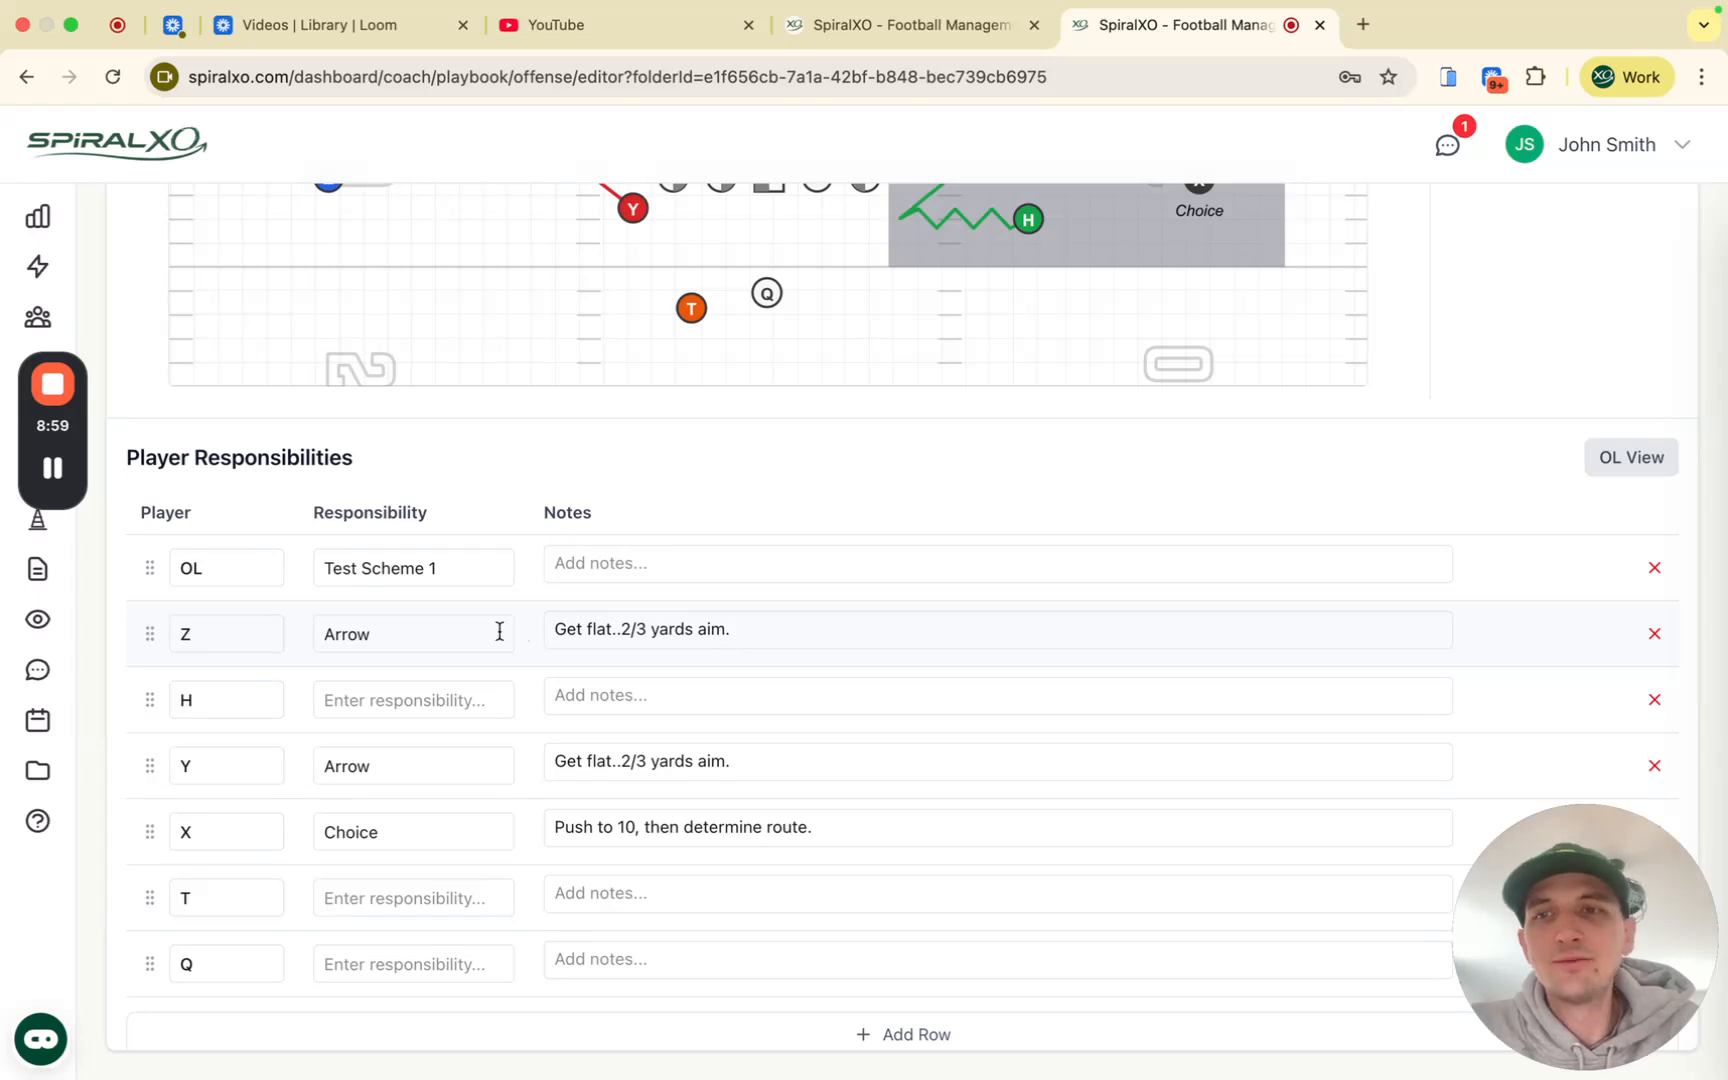
click(635, 564)
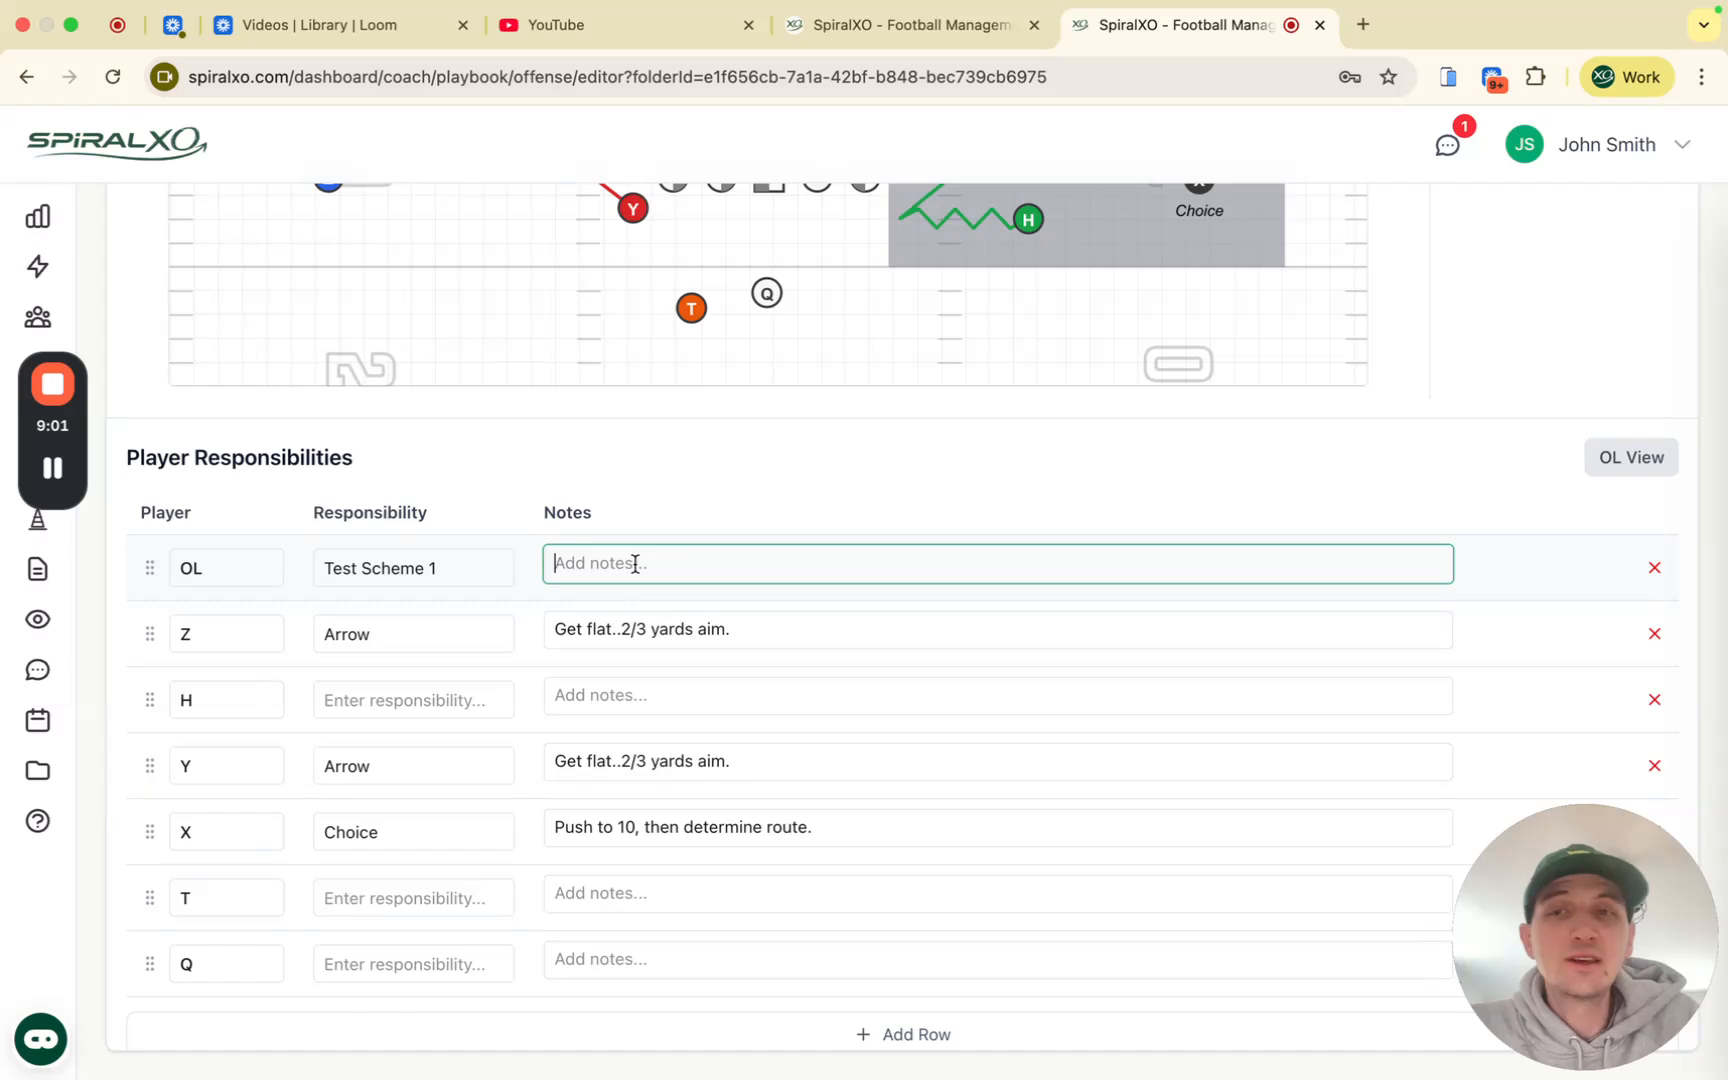
Step: Type 'Notes:' then PSG, PST, C and BSG on separate lines in the OL notes
text(N)
key(BackSpace)
text(Notes:)
key(Return)
text(PSG)
key(Return)
key(Return)
text(PST)
key(Return)
key(Return)
text(C)
key(Return)
key(Return)
text(BSG)
key(Return)
key(Return)
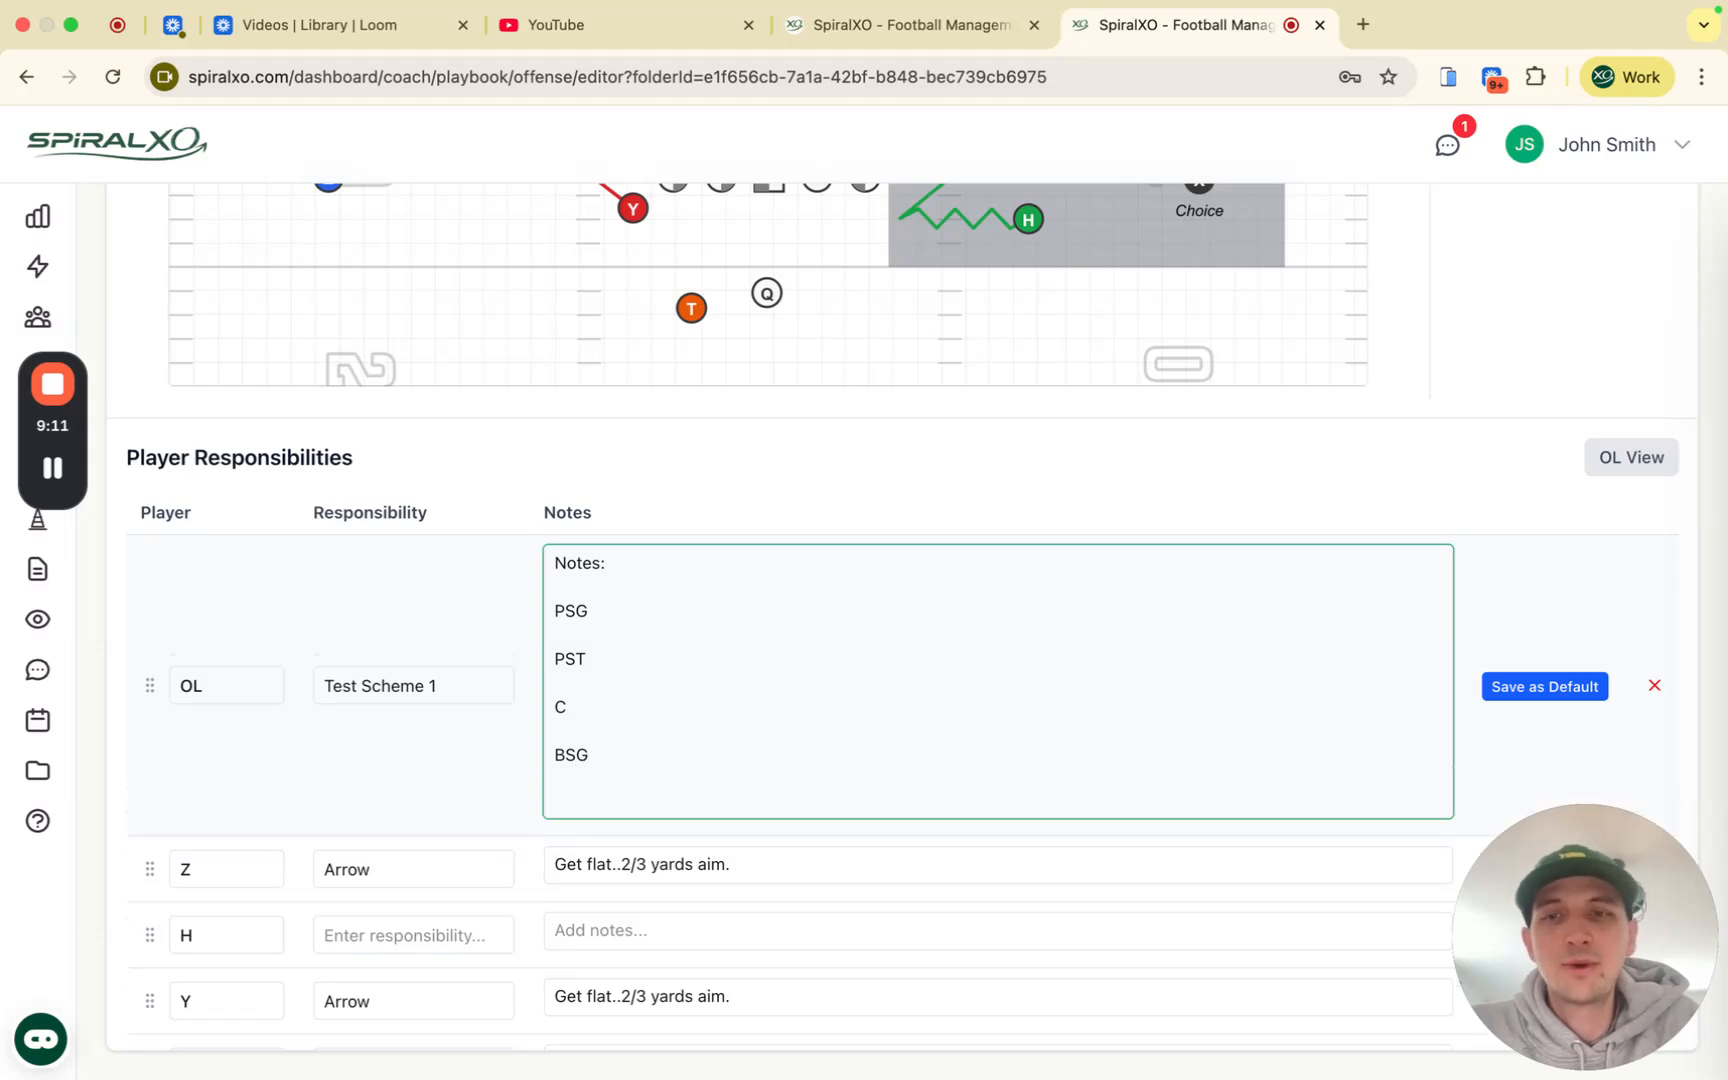
Step: Scroll back up to the Stick play diagram
scroll(865, 468, down, 5)
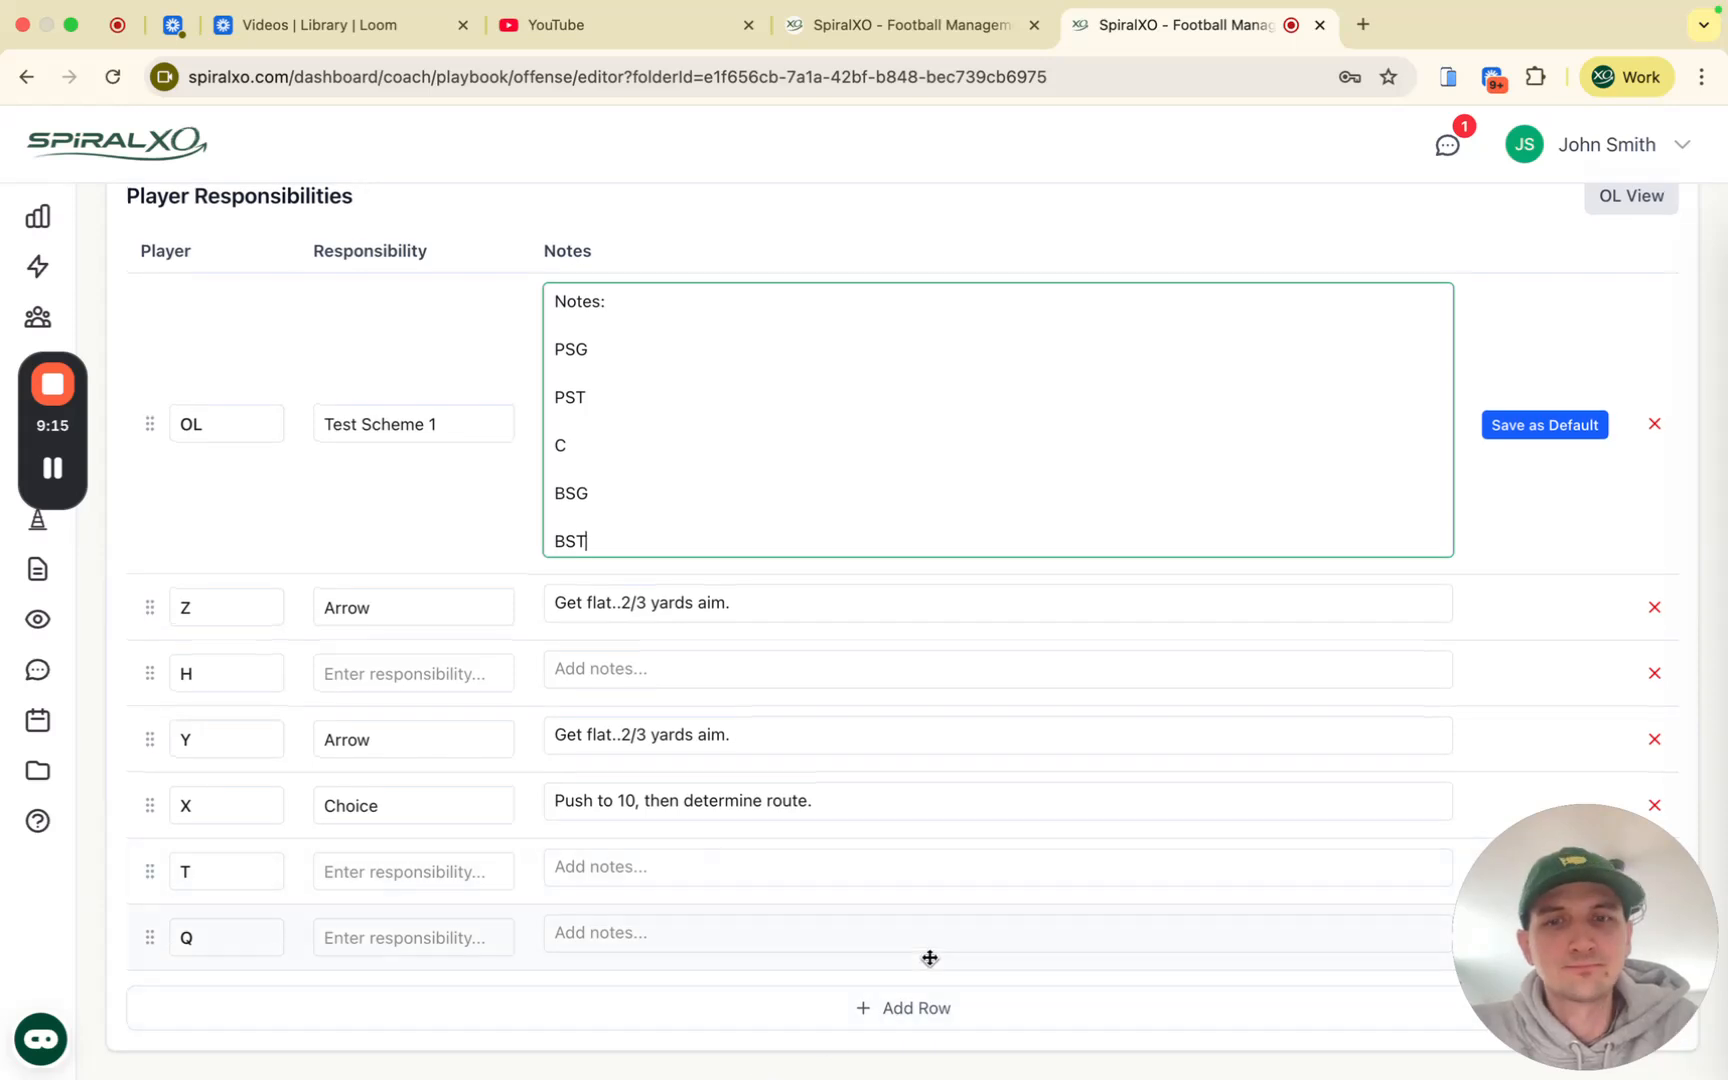
scroll(1238, 490, up, 8)
scroll(567, 656, down, 8)
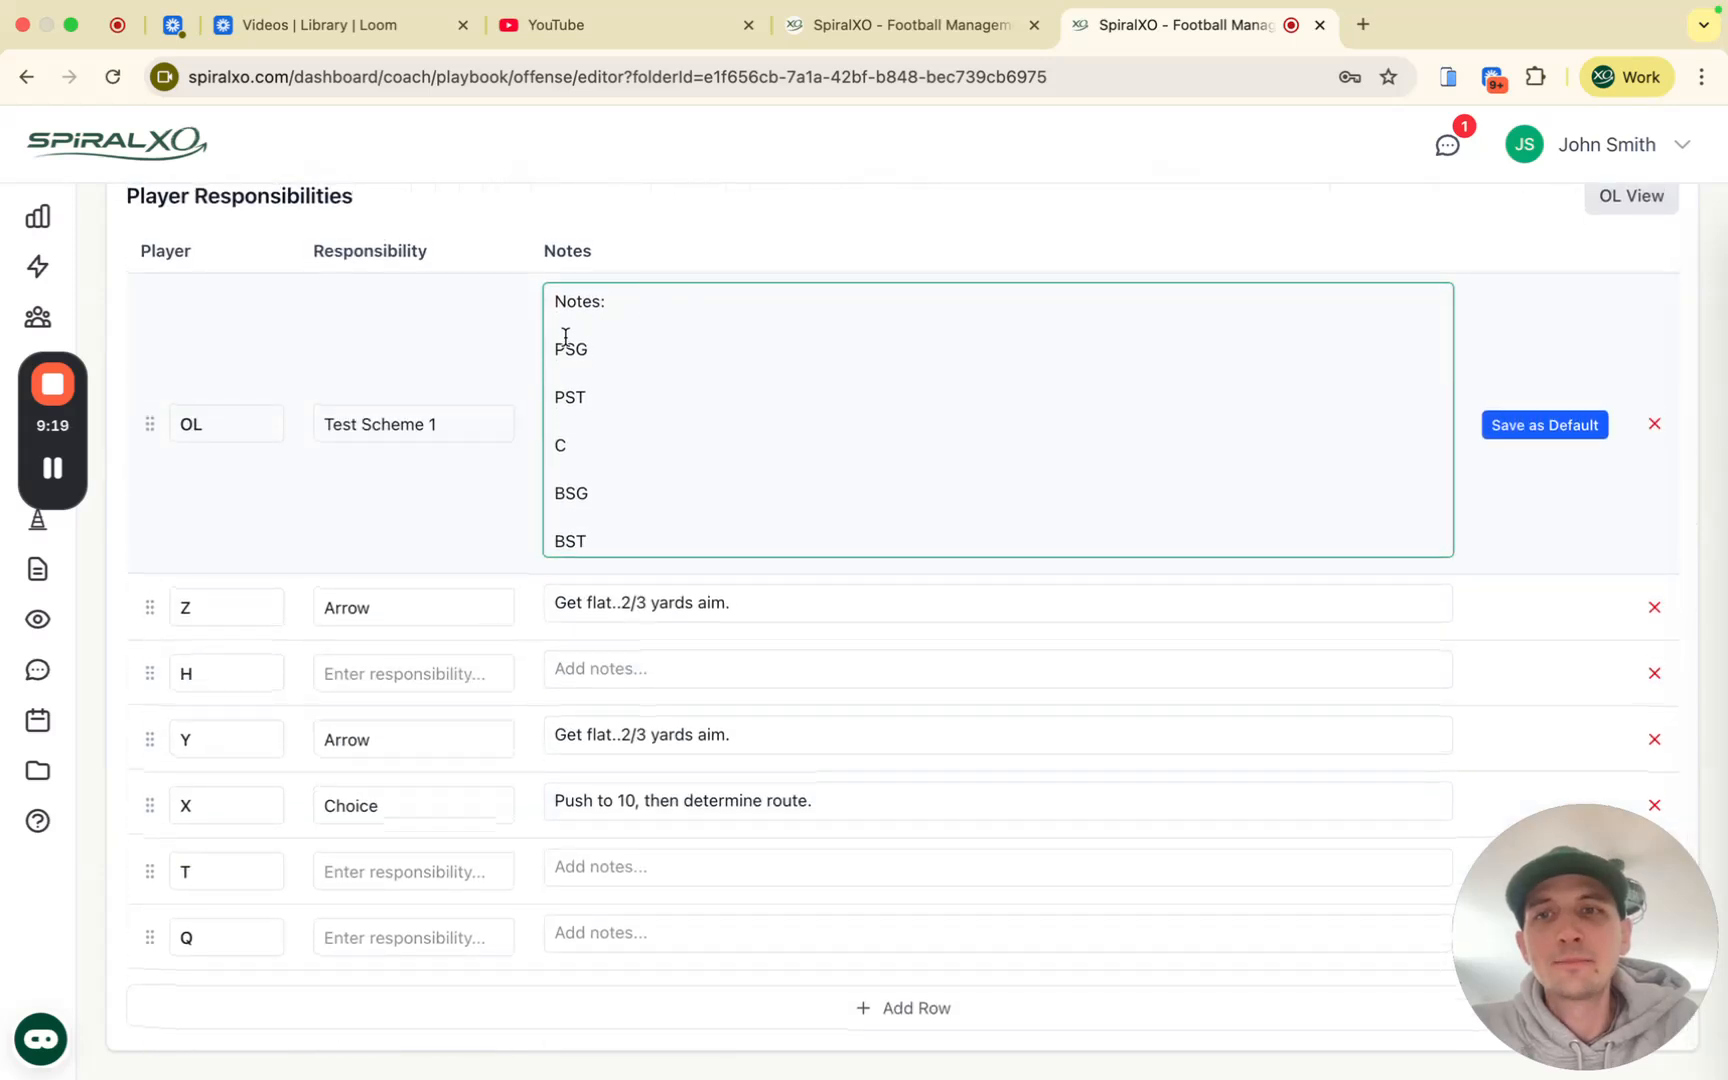
scroll(710, 542, down, 1)
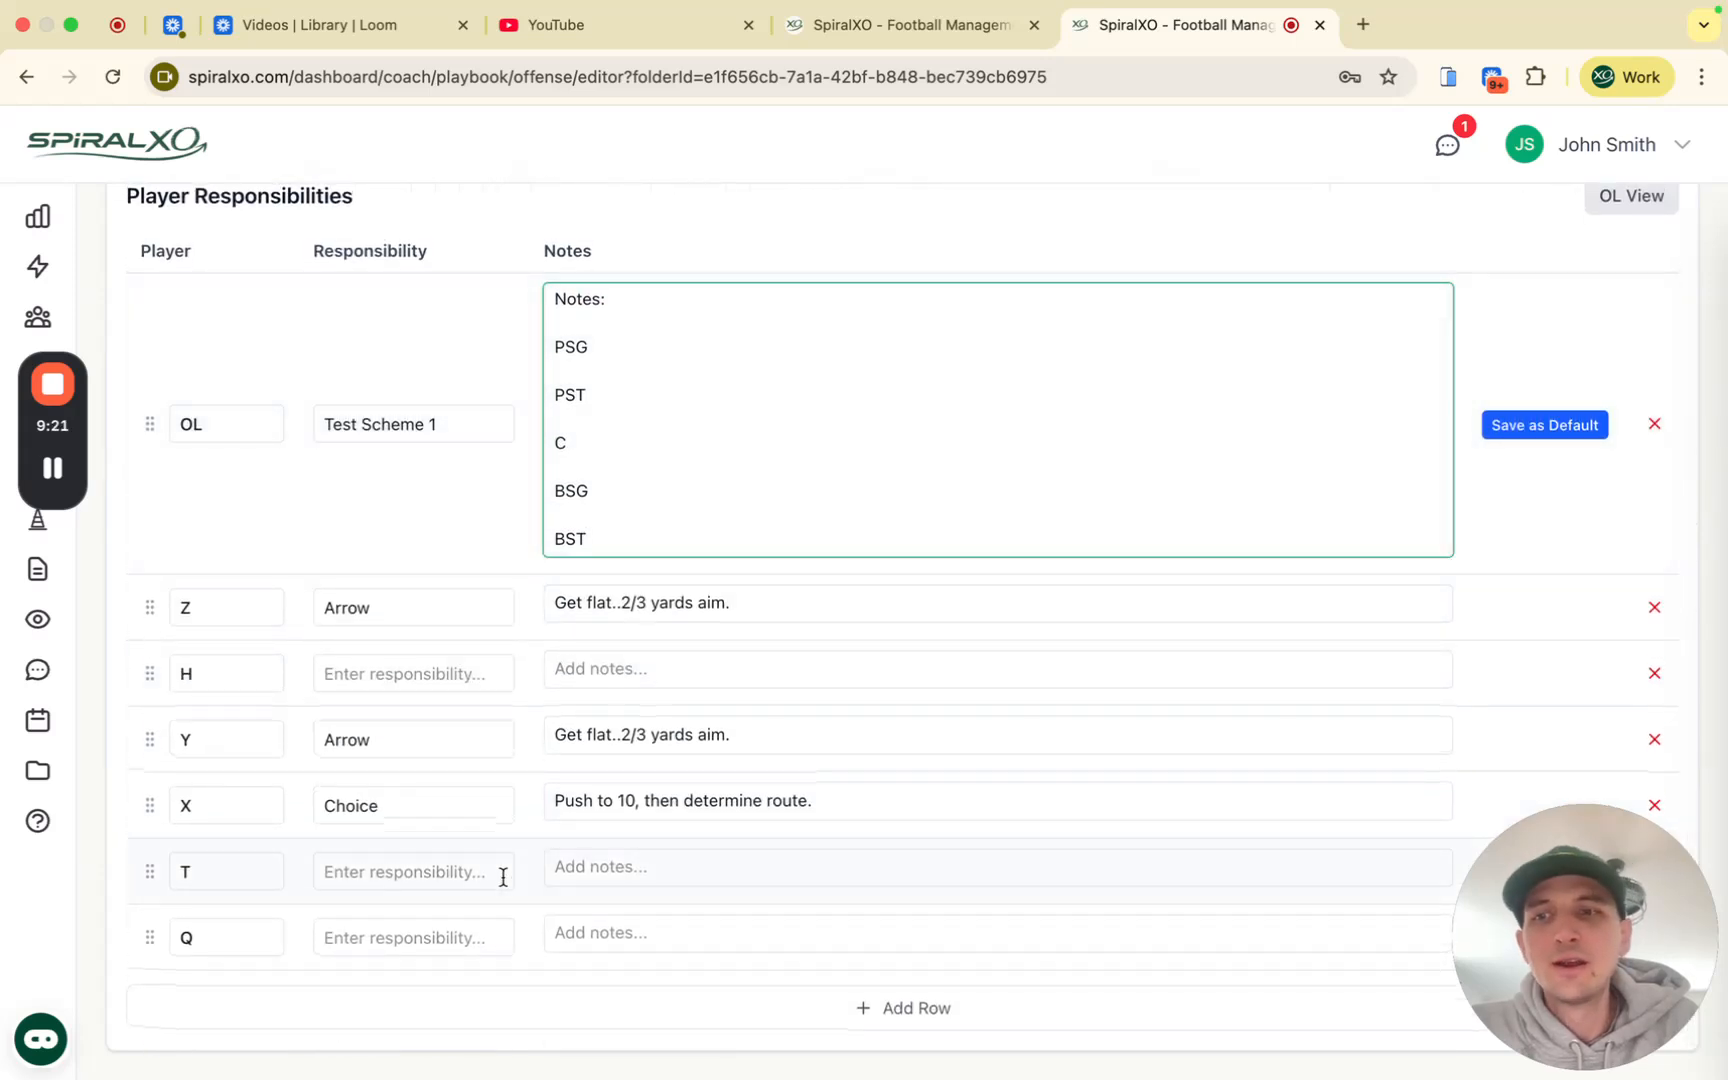
scroll(474, 862, up, 10)
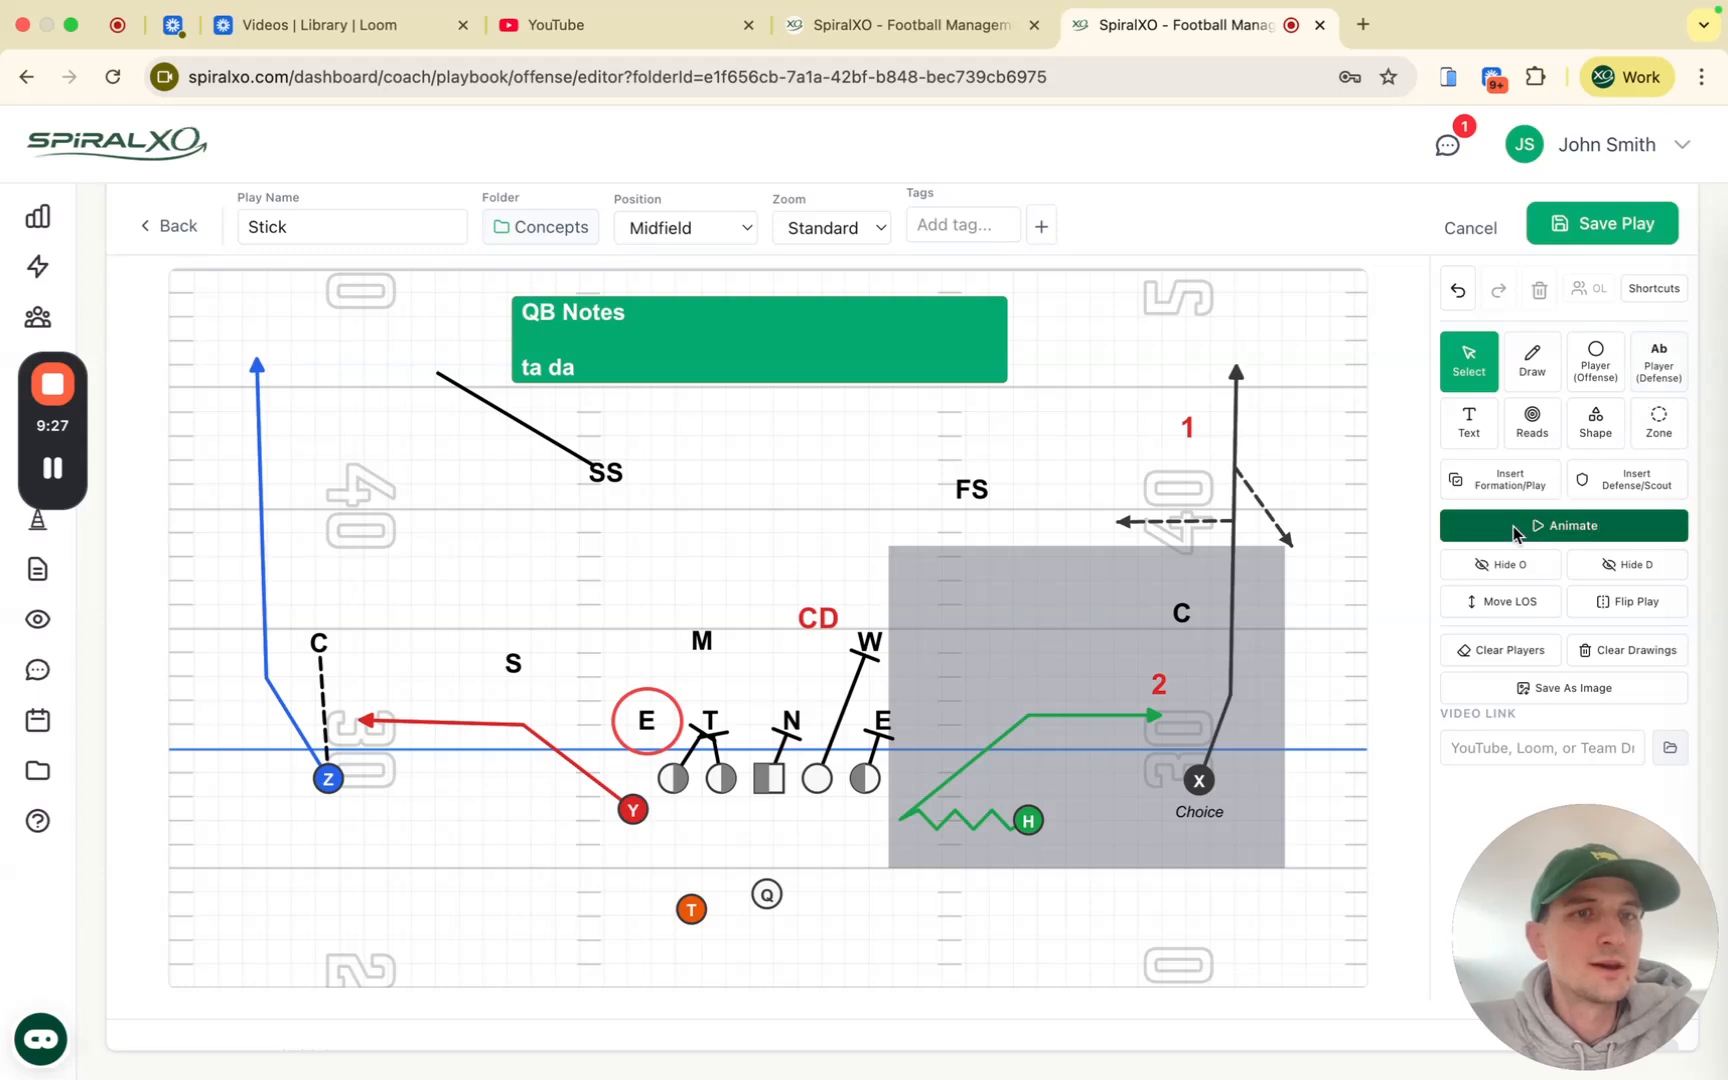
Step: Insert the 'Trips Rt vs 4-2 over 2 man - Duluth High School' scout card as the defense
click(1627, 484)
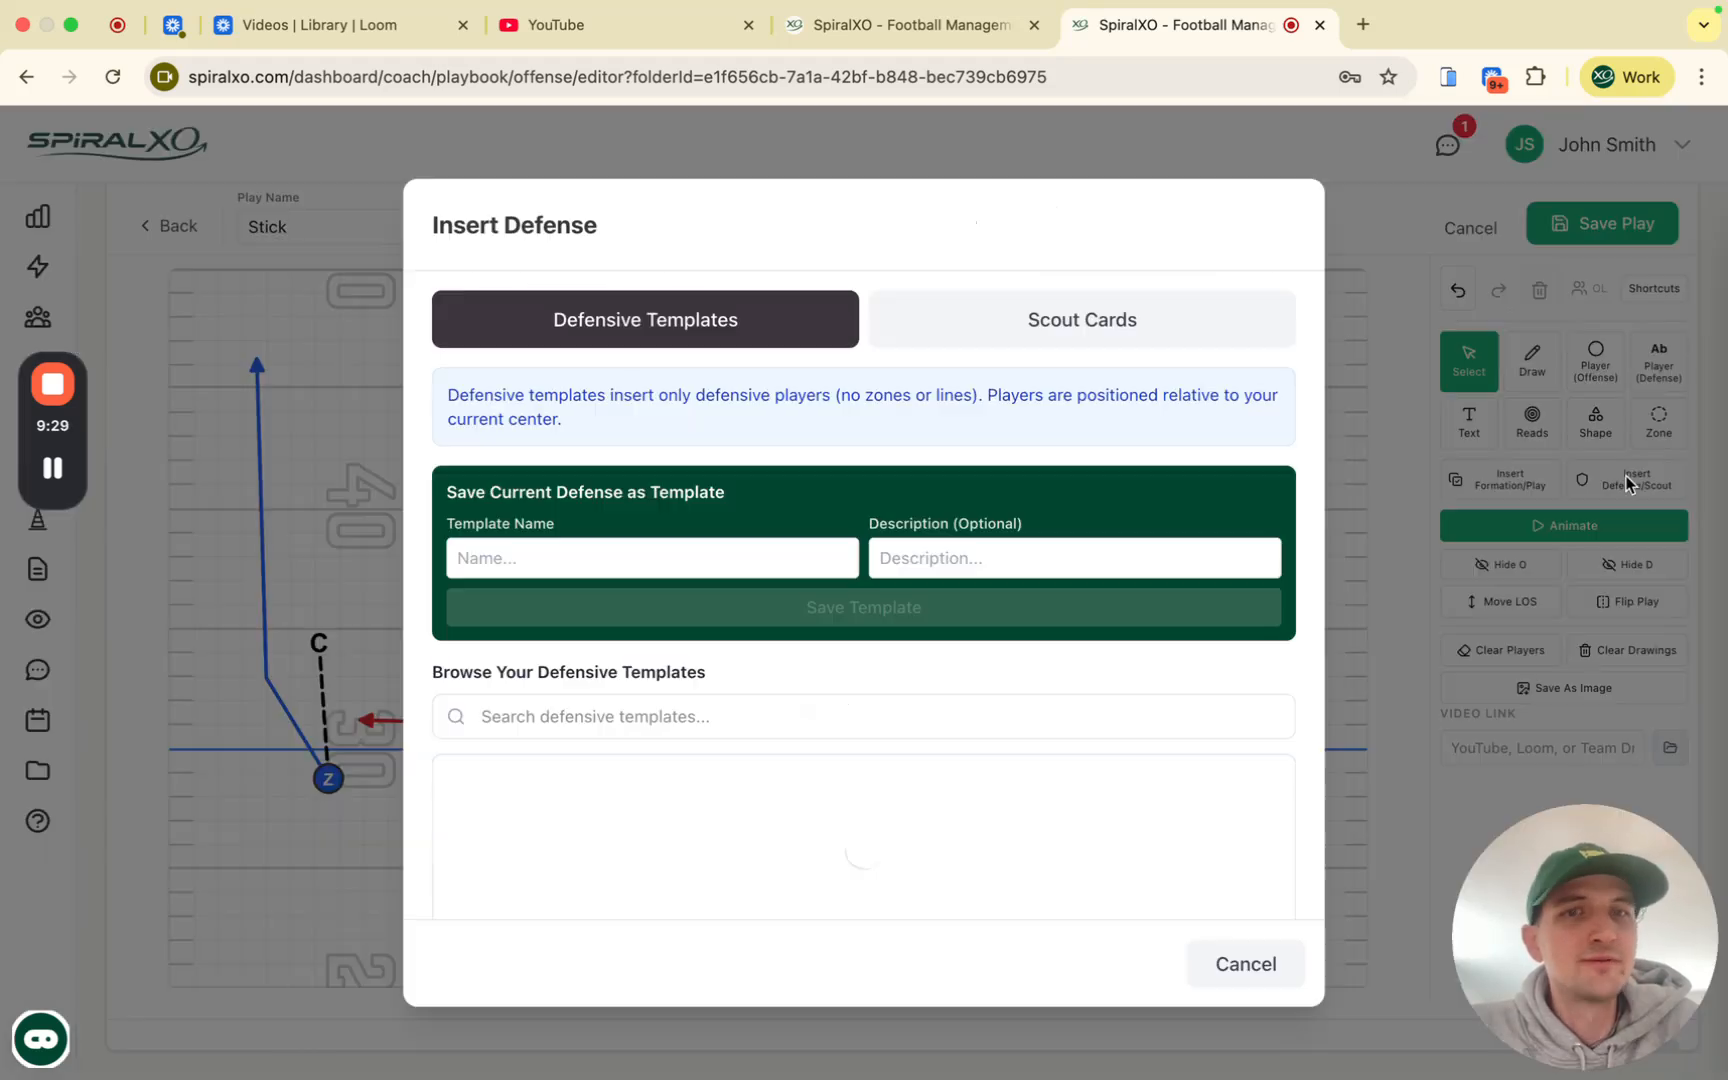
click(1015, 312)
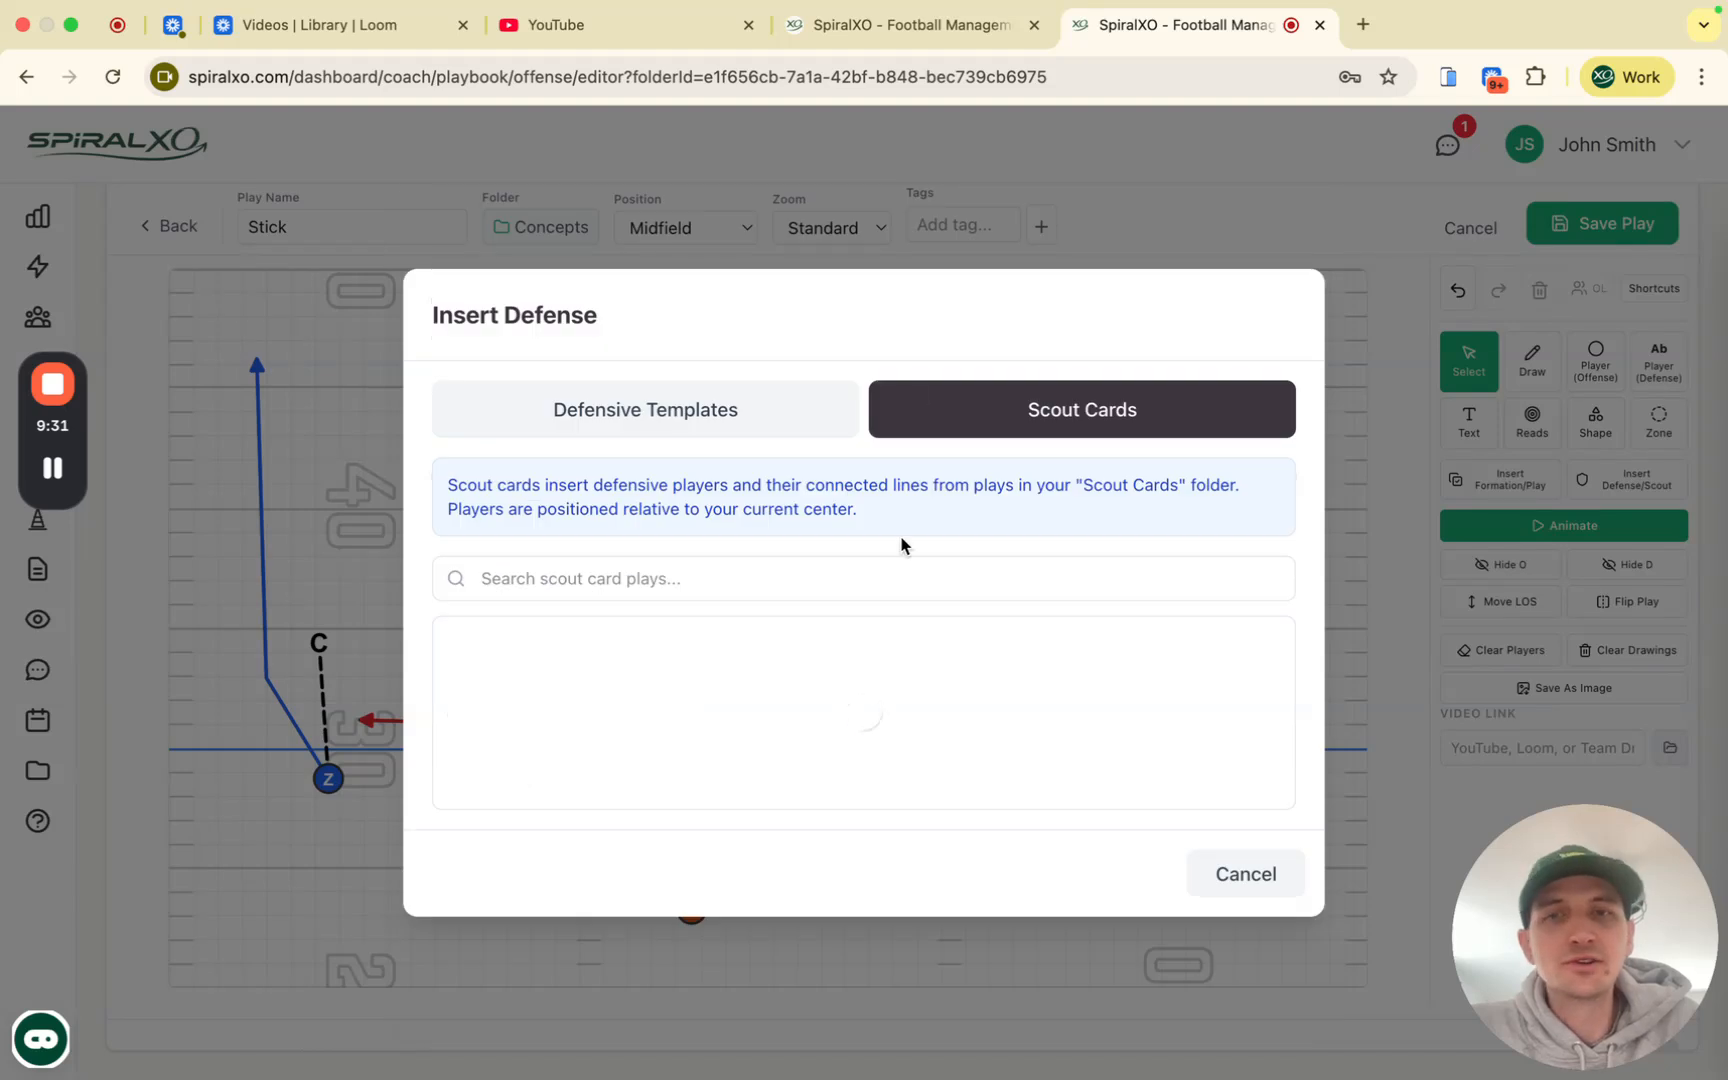
scroll(841, 602, down, 3)
scroll(843, 602, up, 3)
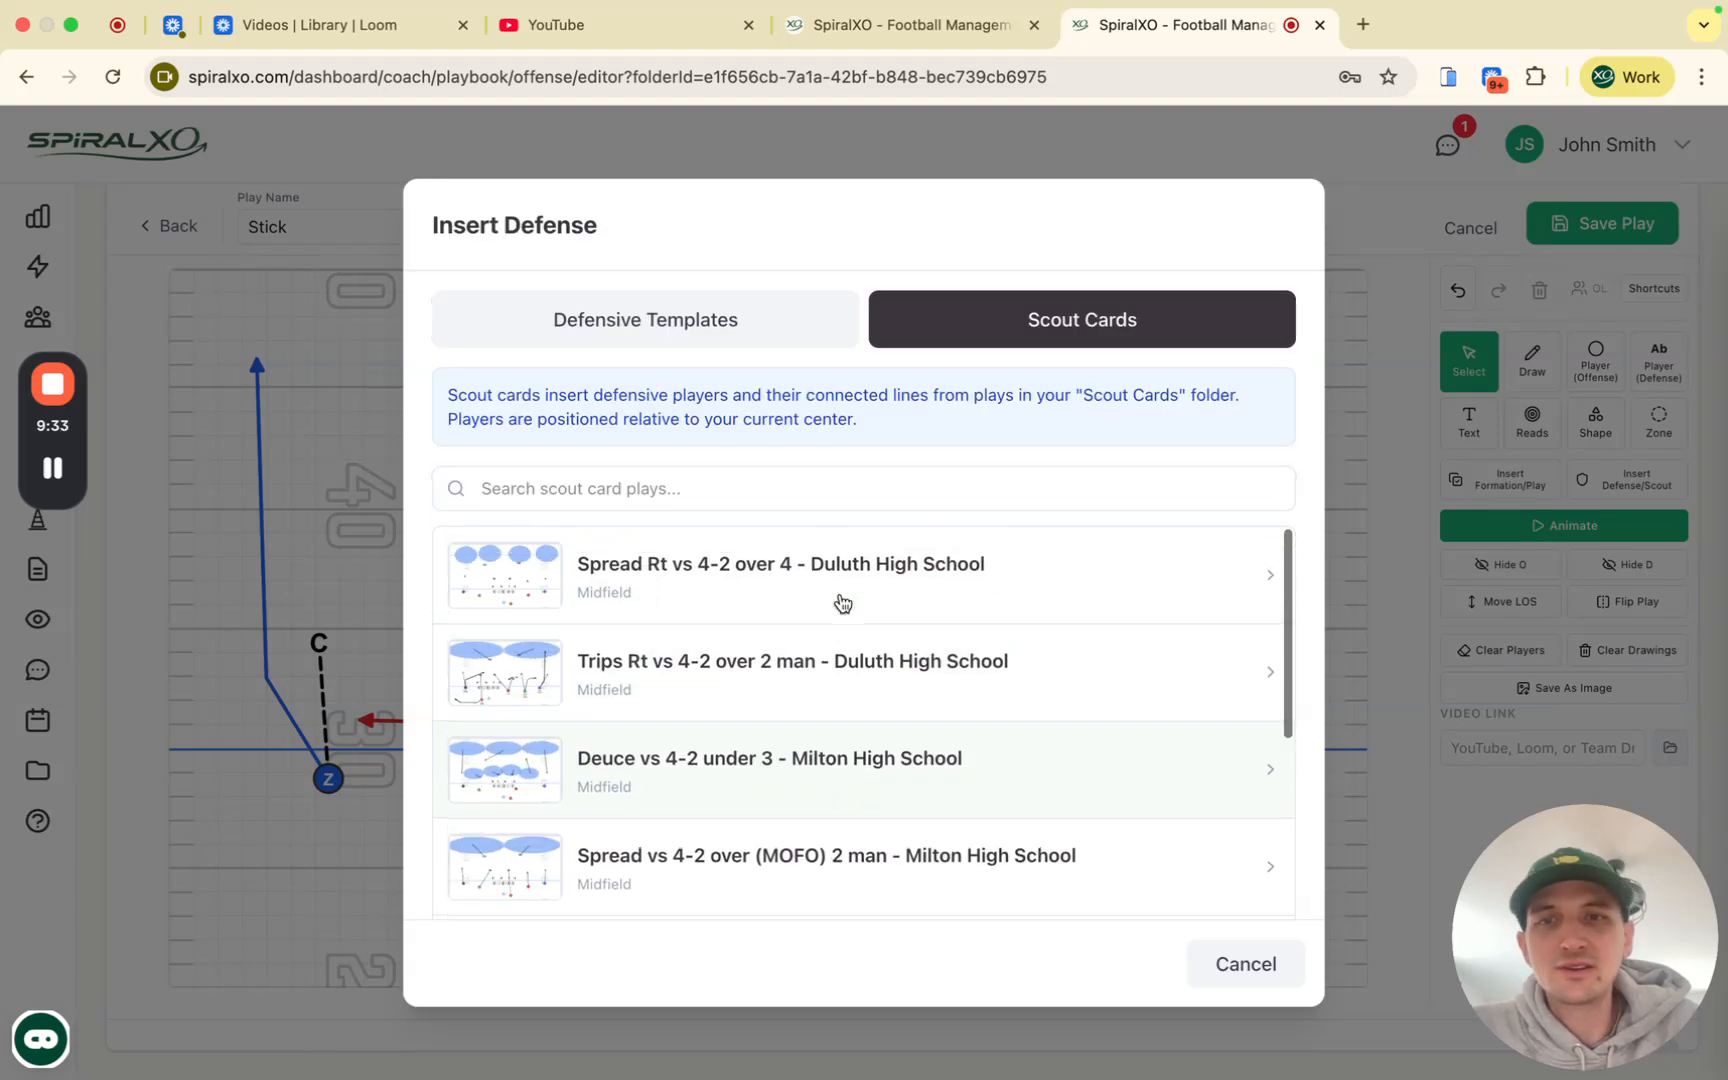
click(835, 684)
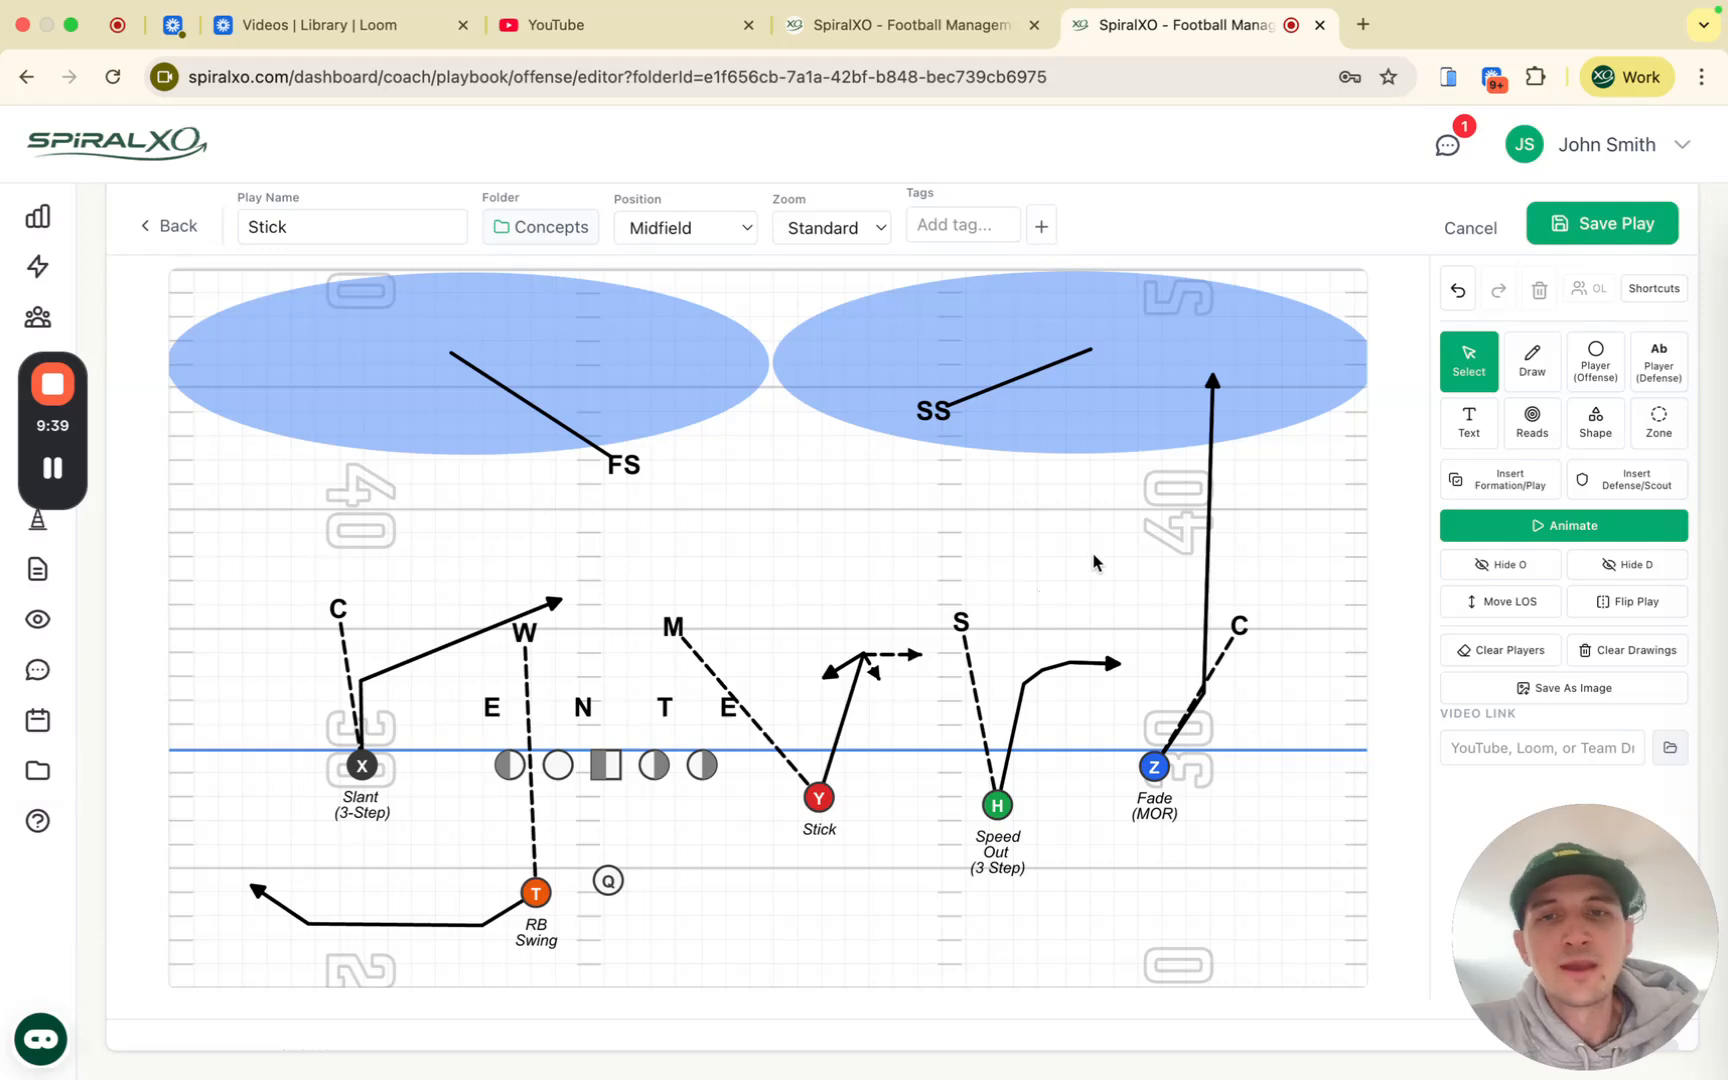
Step: Delete Y's short arrow, dashed arrow, and Stick route with its label
key(Delete)
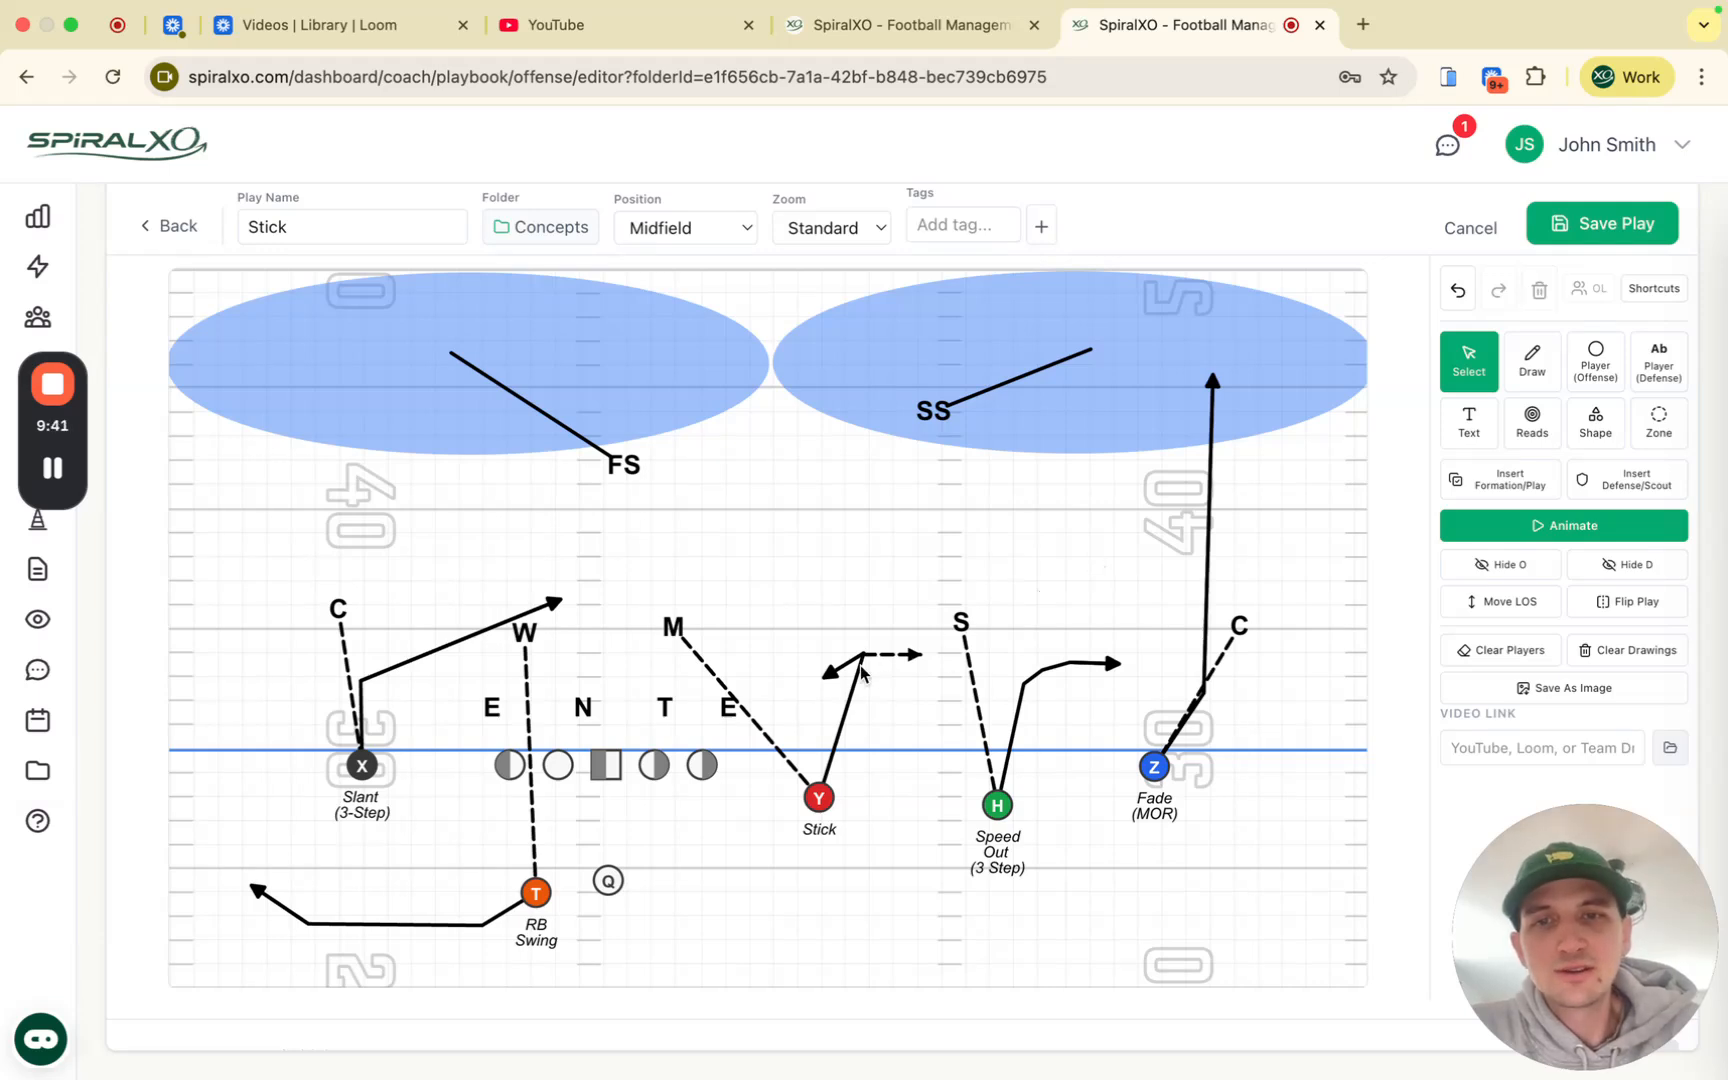
click(866, 657)
key(Delete)
click(864, 662)
key(Delete)
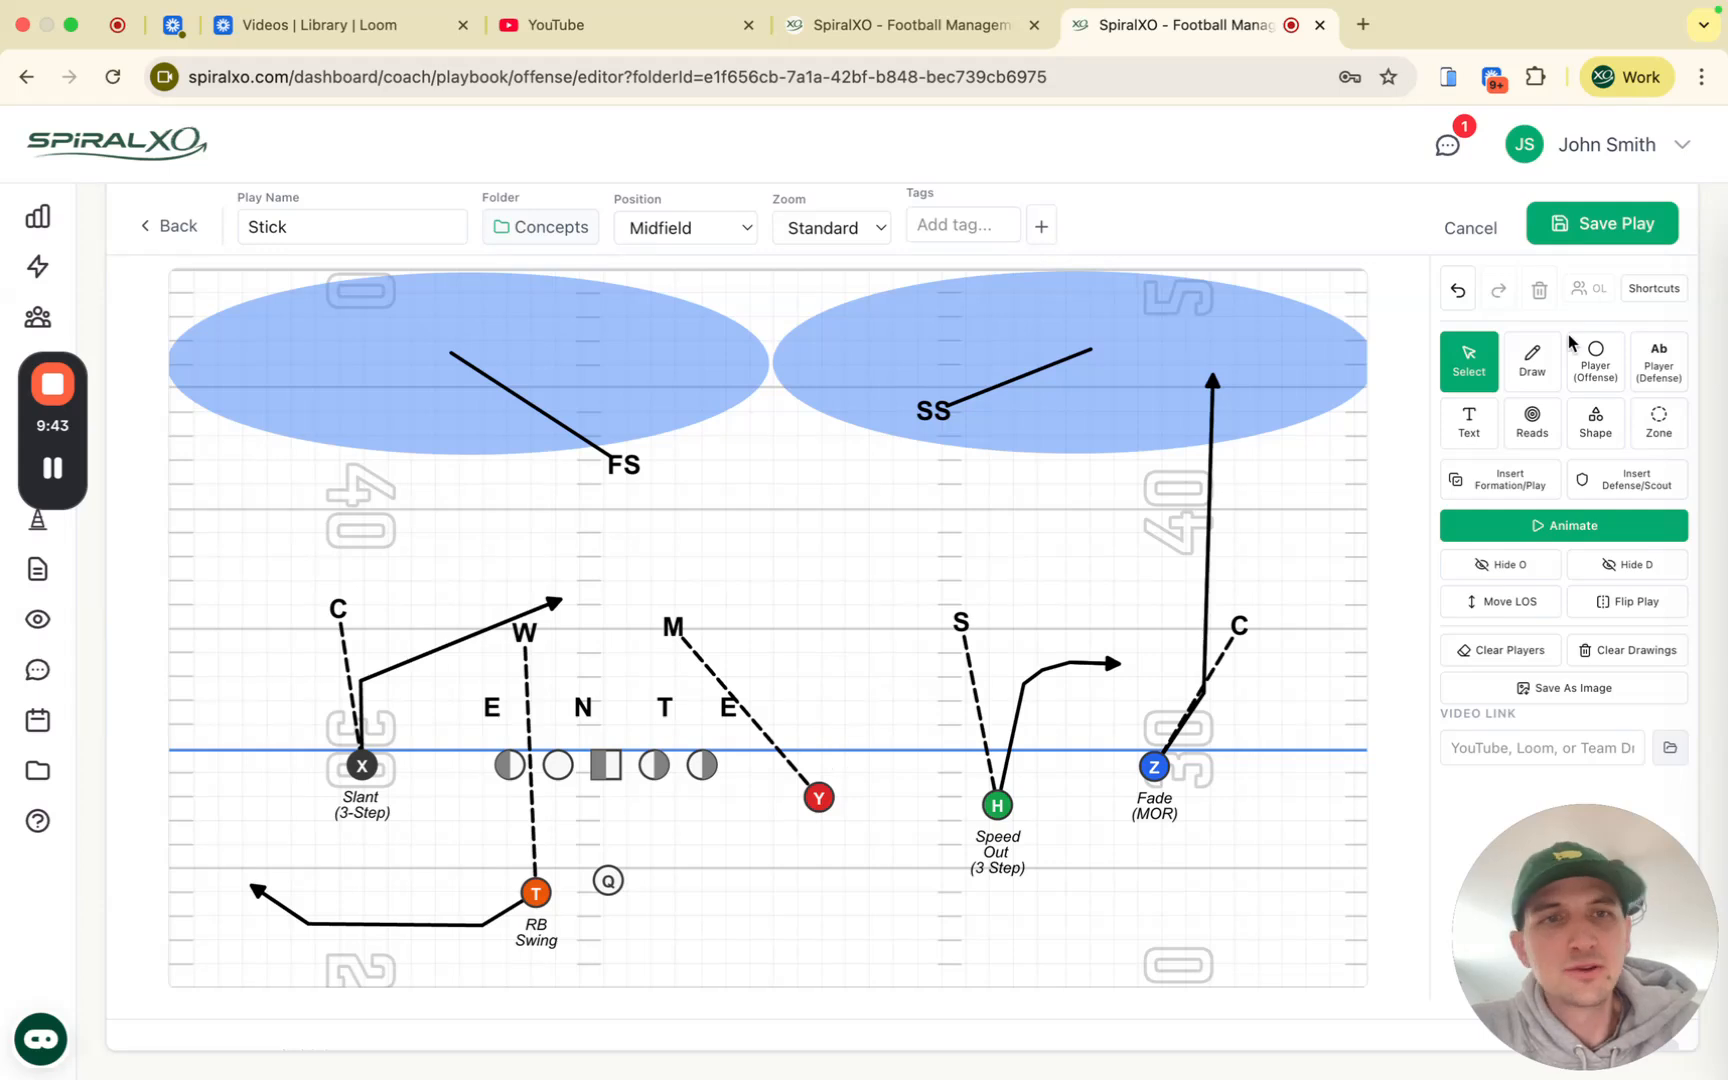
Step: Draw a temporary red test route from Y
click(1533, 362)
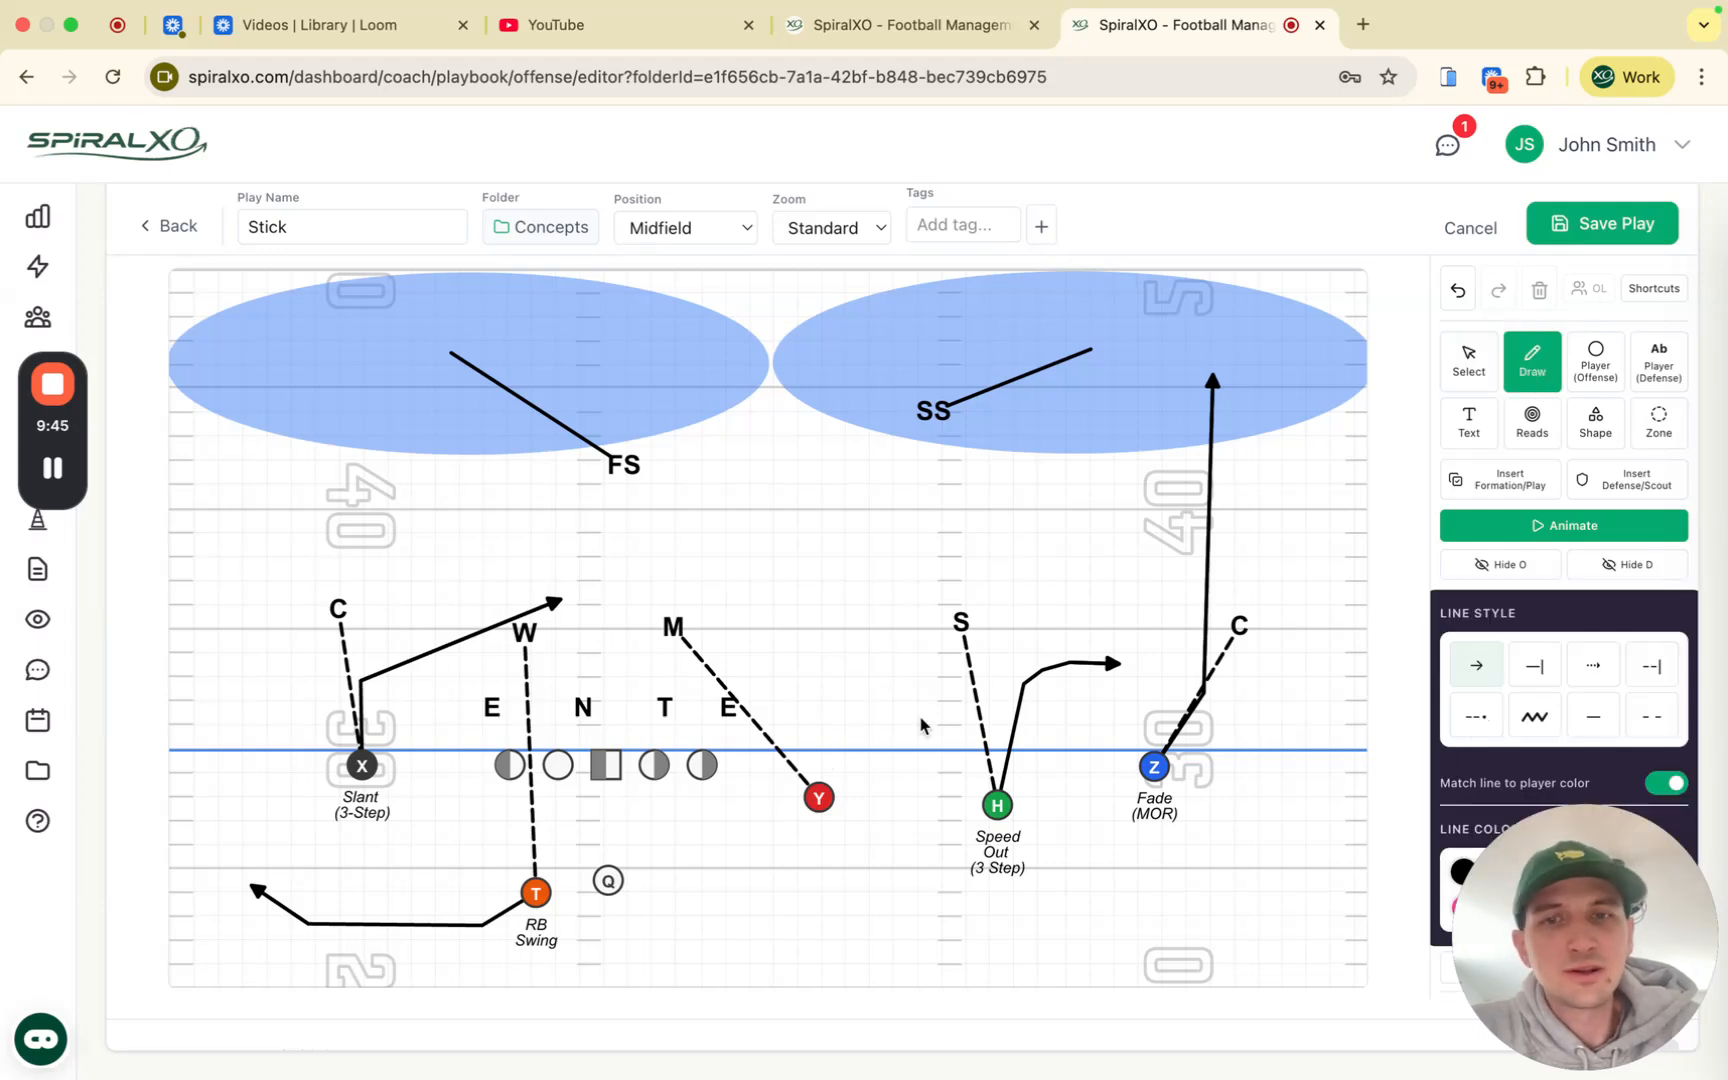
click(818, 797)
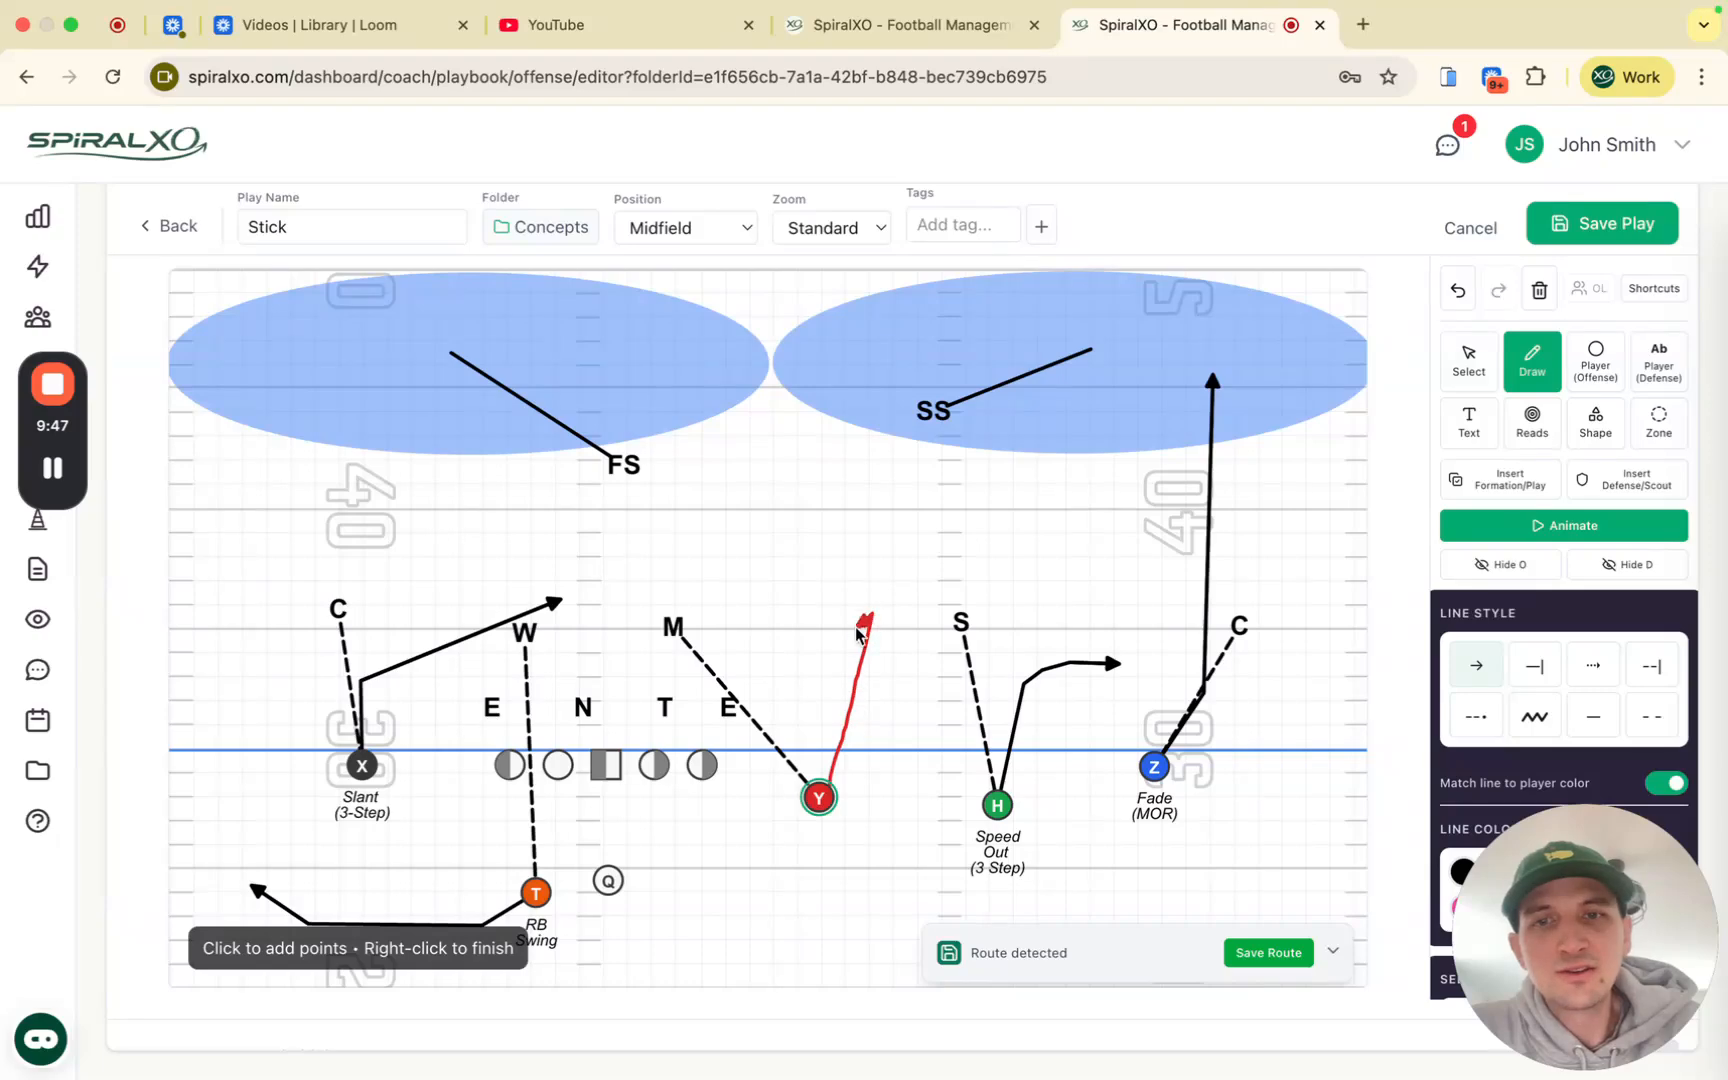
right_click(860, 632)
scroll(1560, 557, down, 2)
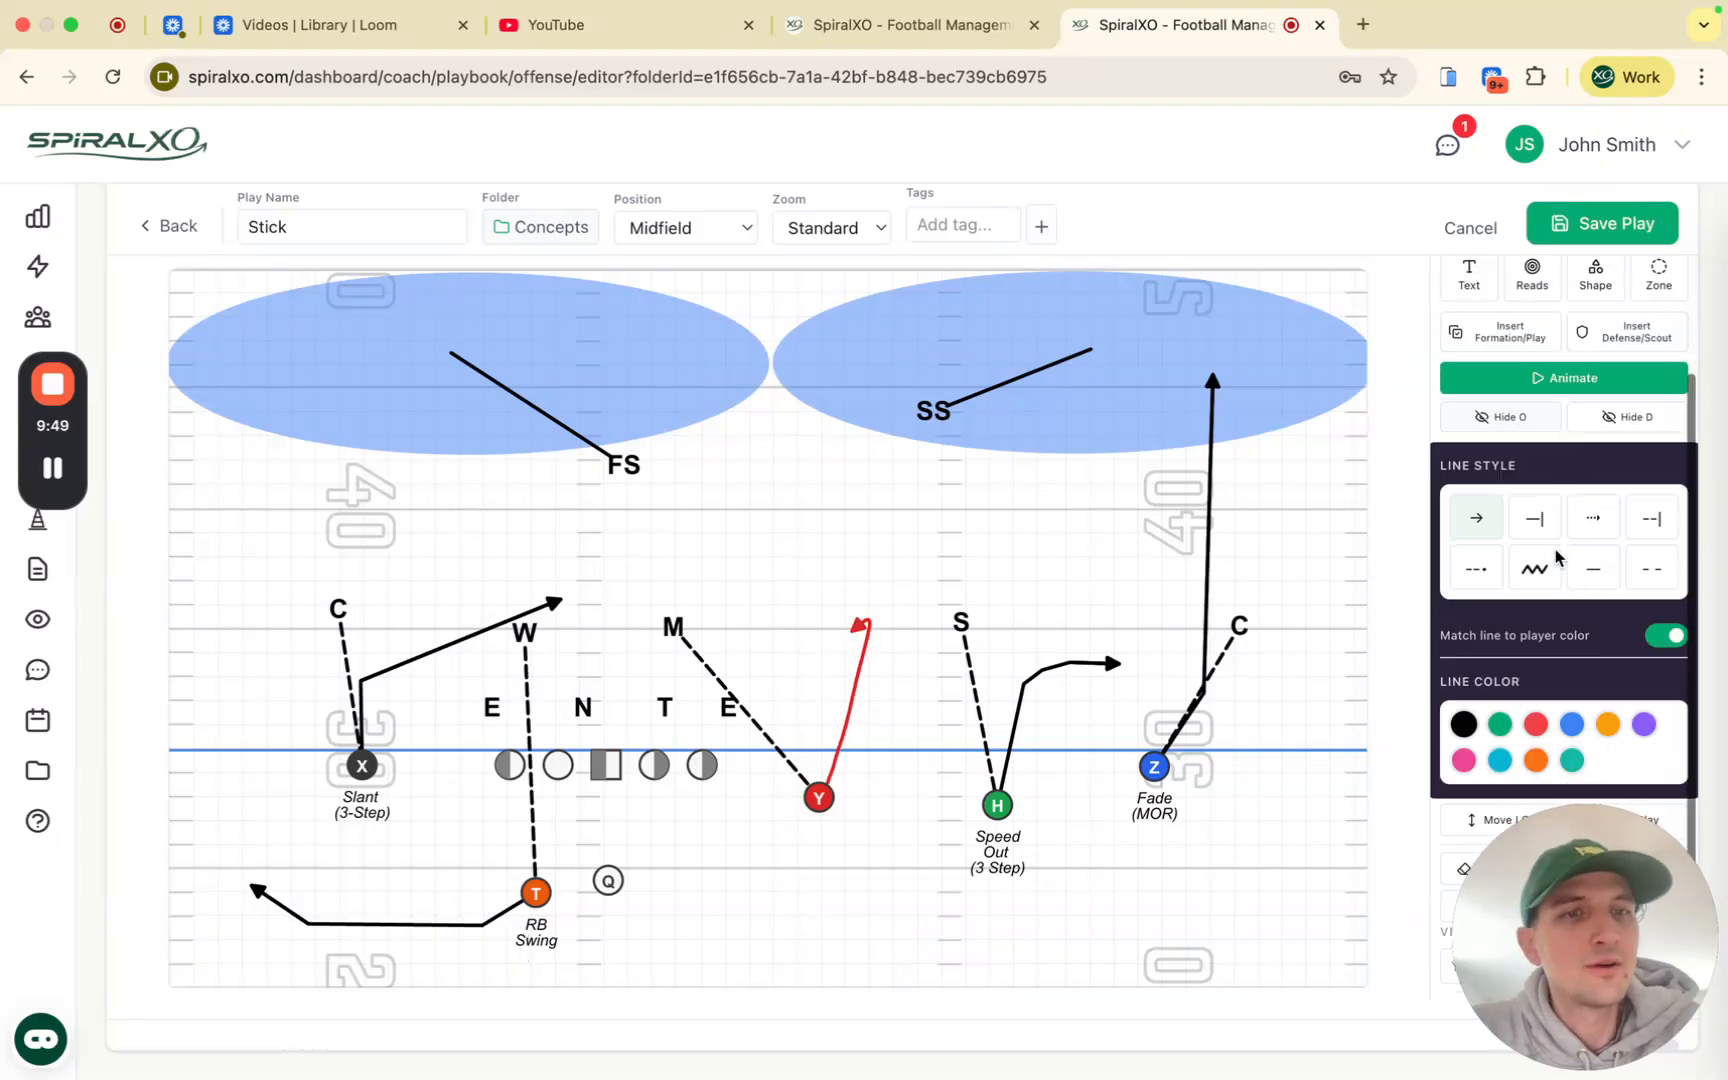
scroll(1601, 673, up, 5)
scroll(1601, 674, down, 4)
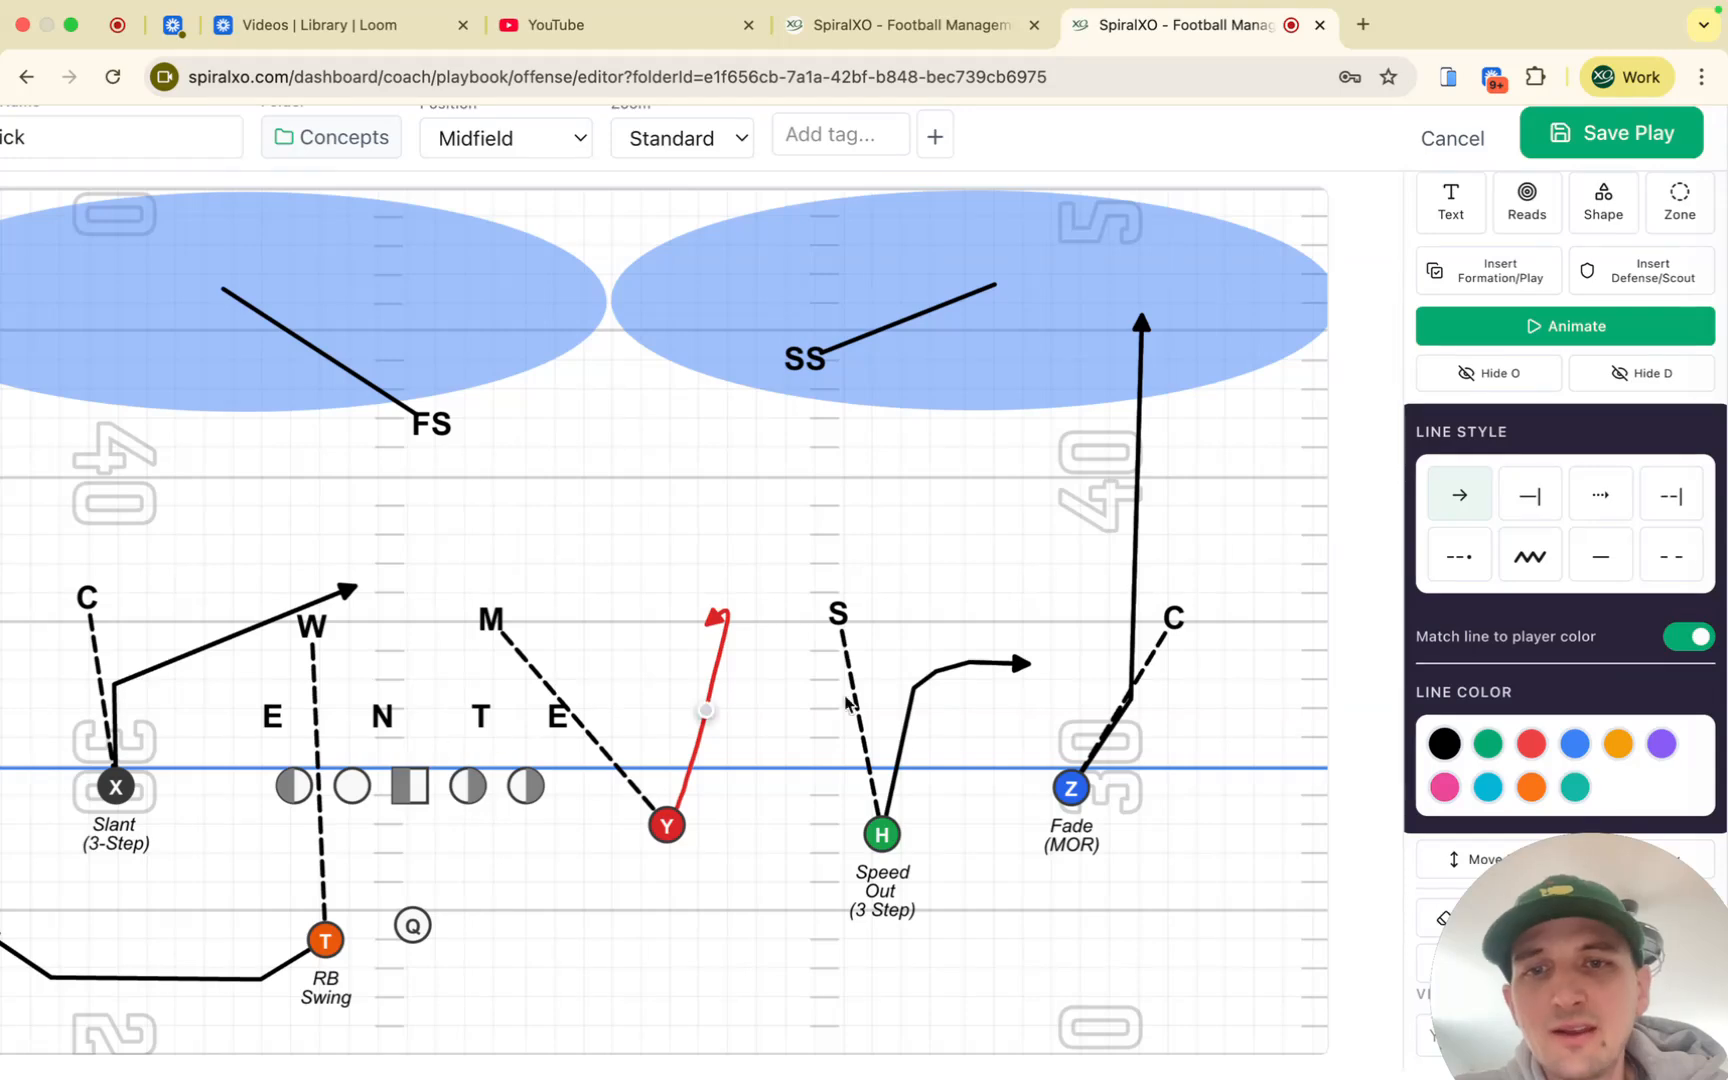
scroll(1568, 568, up, 5)
scroll(1568, 568, right, 1)
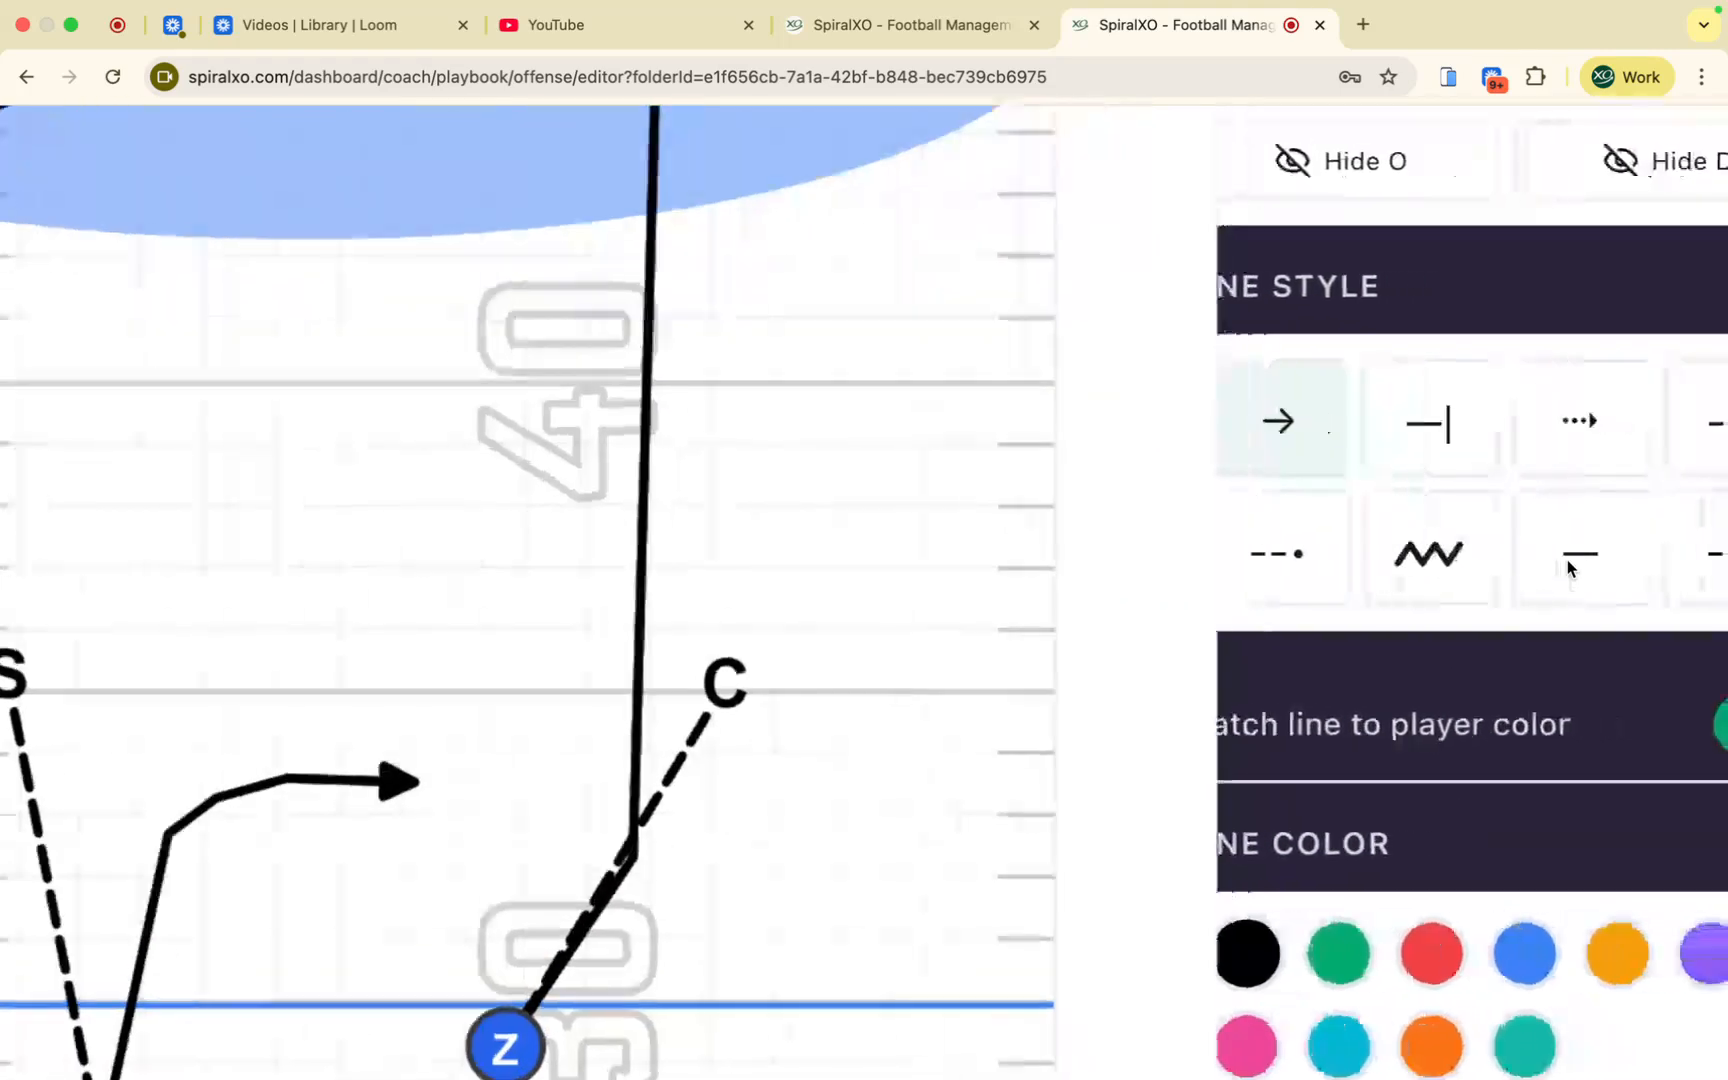
scroll(1568, 568, down, 5)
scroll(1502, 390, down, 1)
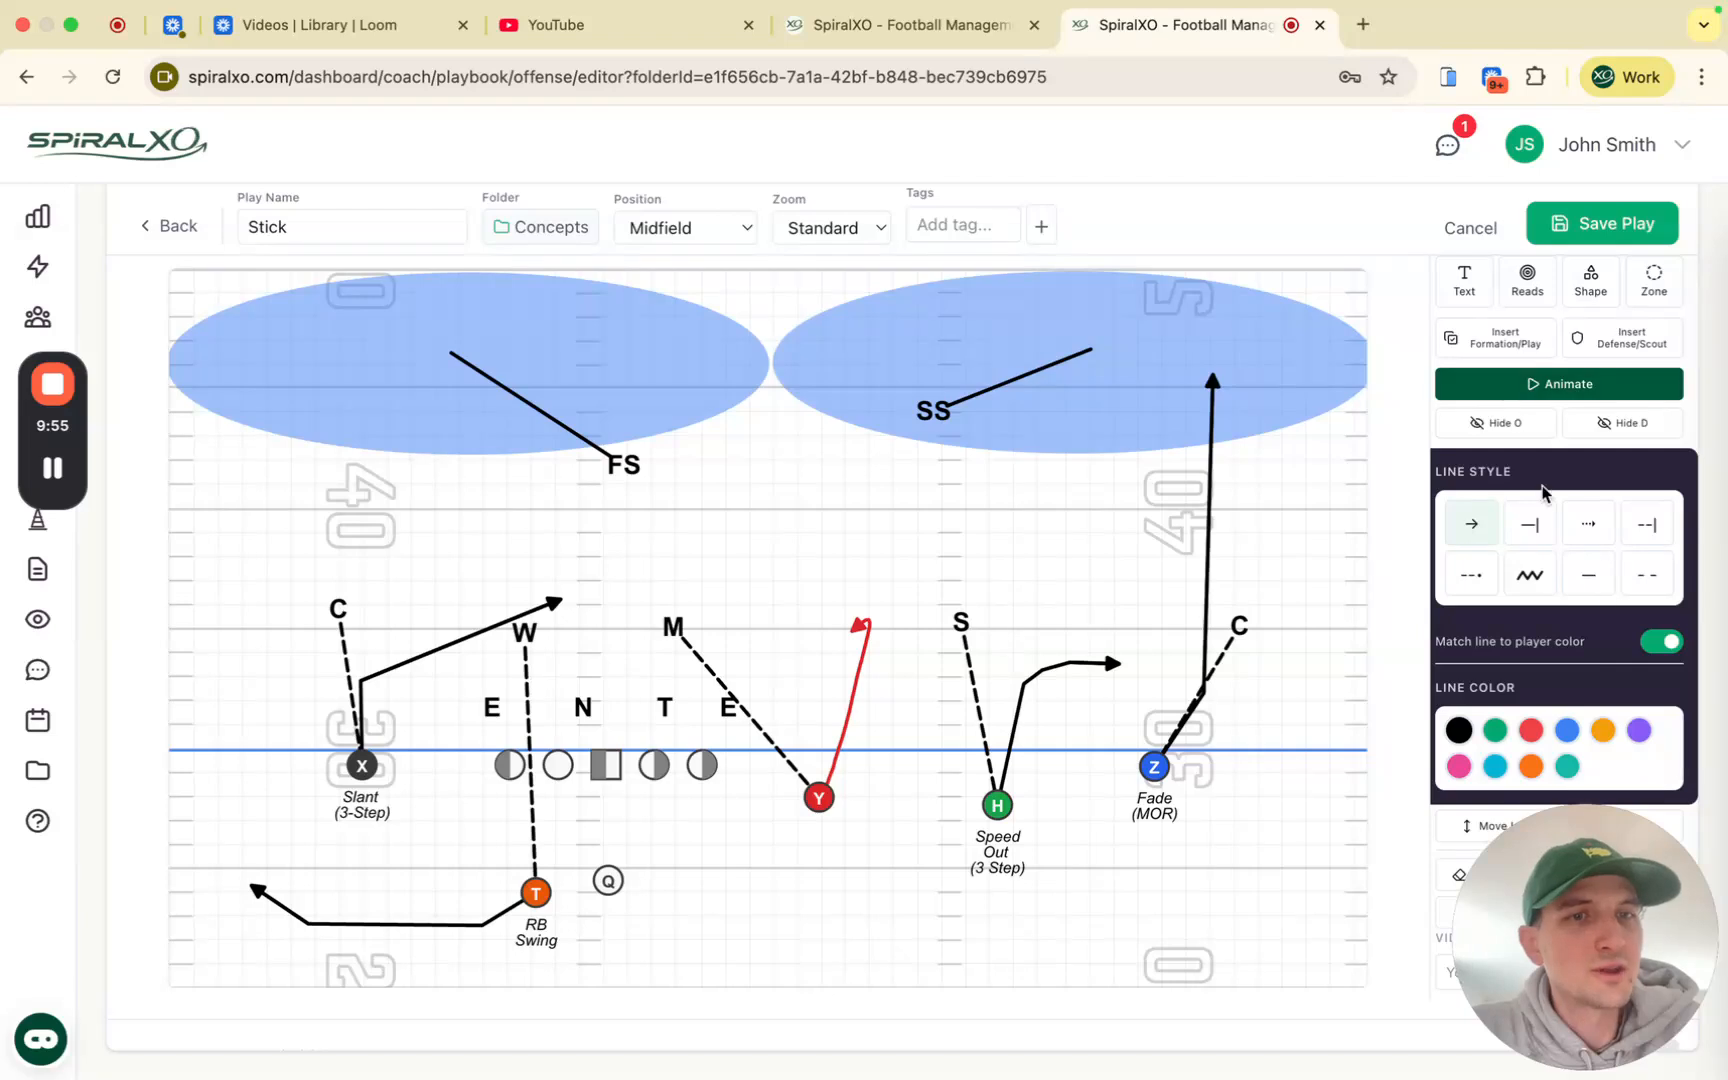
scroll(1672, 640, up, 2)
Step: Turn Match line to player color off and back on, then delete Y's test route
click(1665, 640)
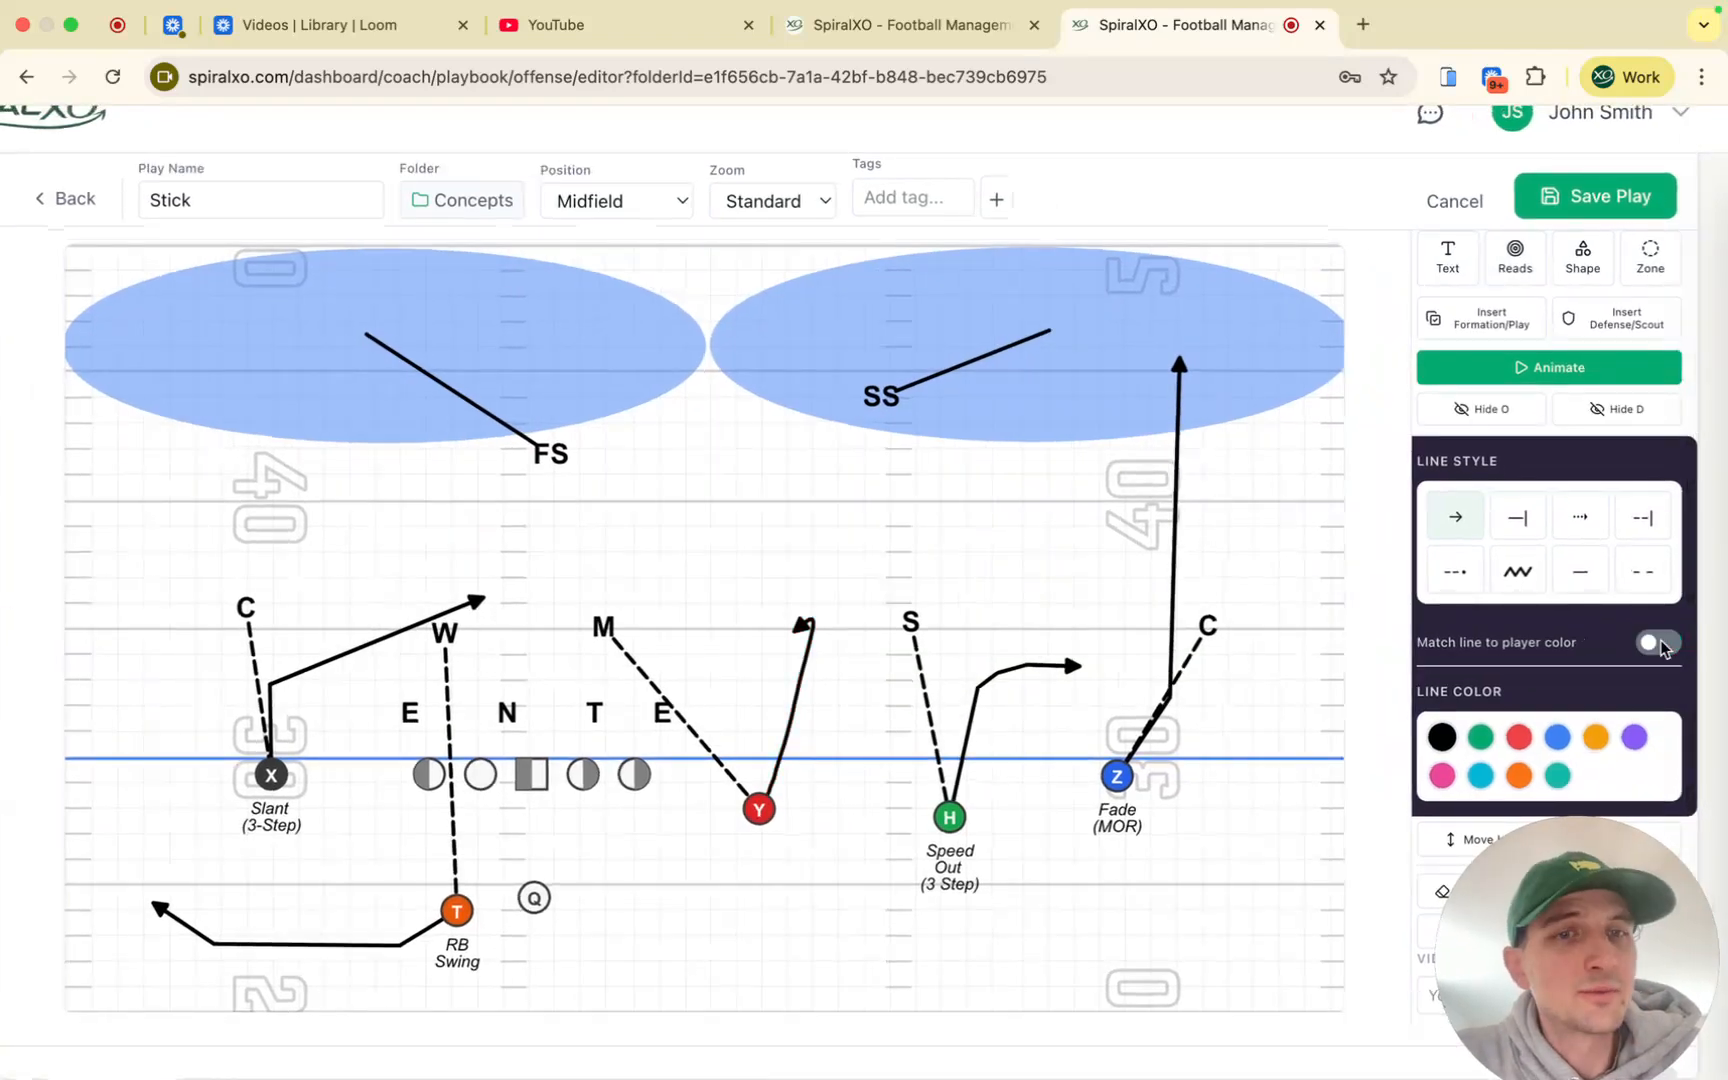
click(1660, 643)
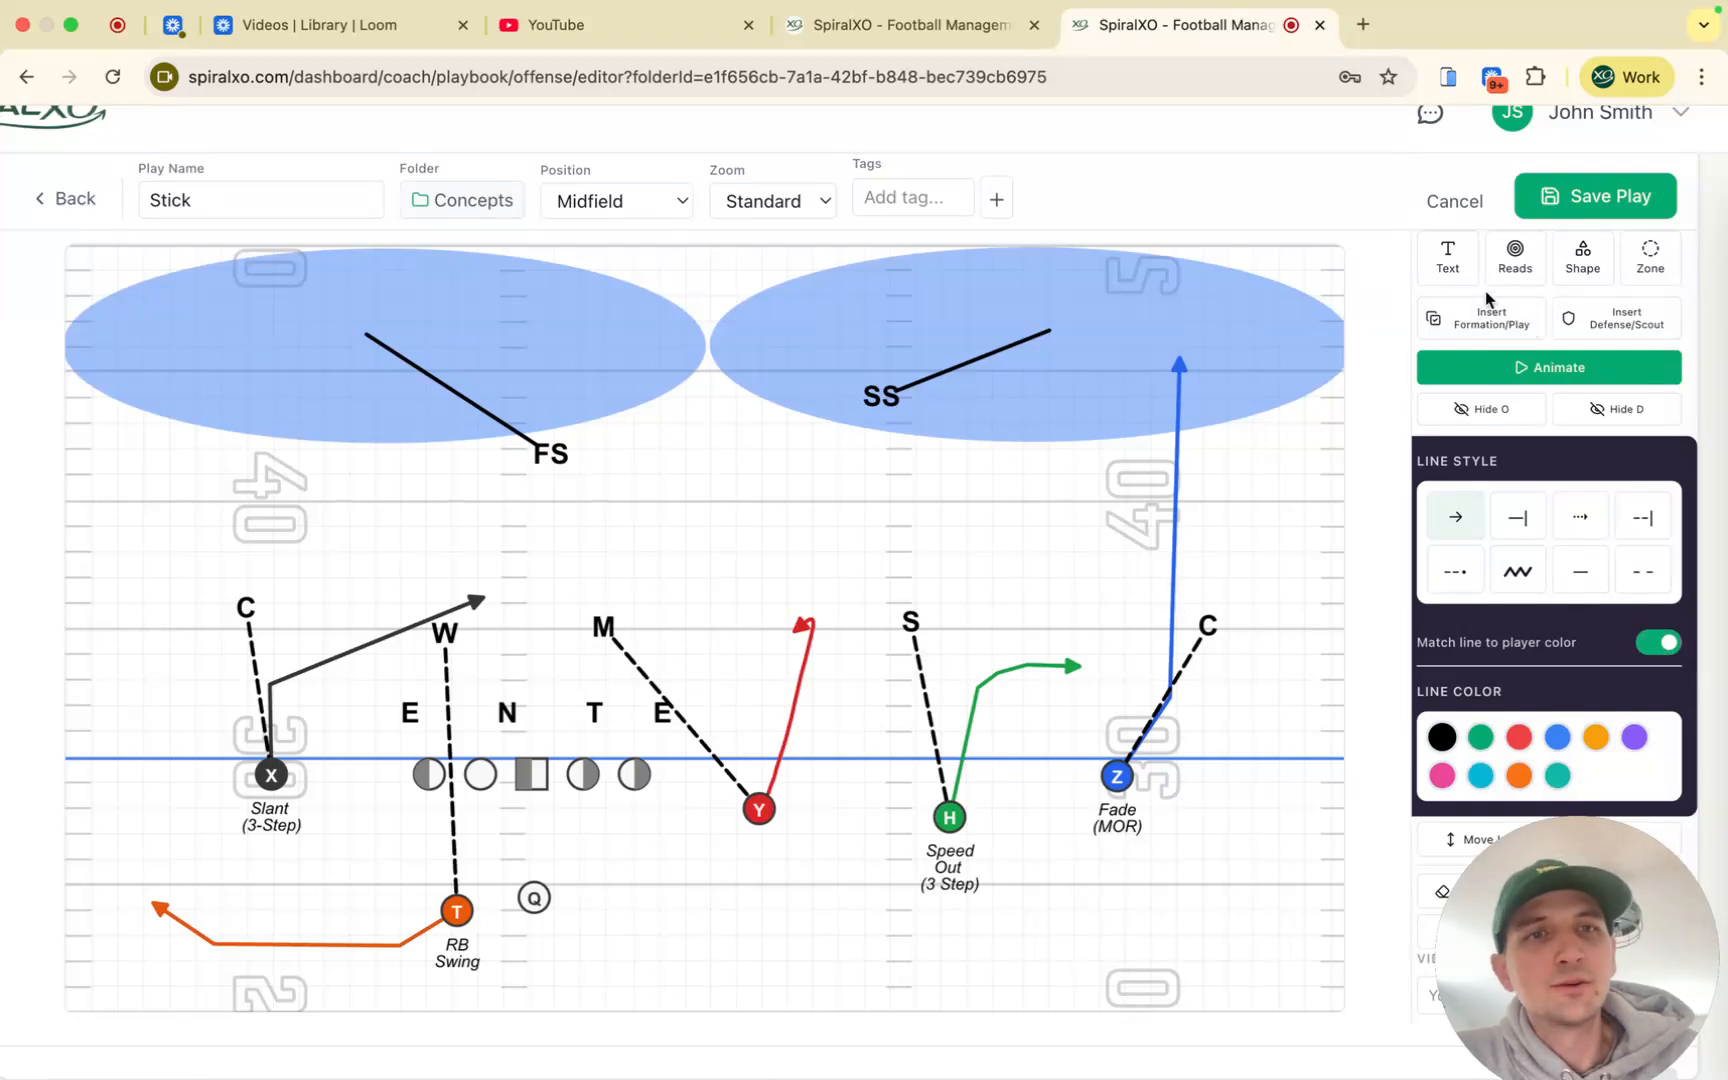
scroll(1487, 300, up, 3)
click(1377, 366)
click(780, 772)
key(Delete)
Step: Draw trial routes from Y and the right guard, undoing both
click(1530, 343)
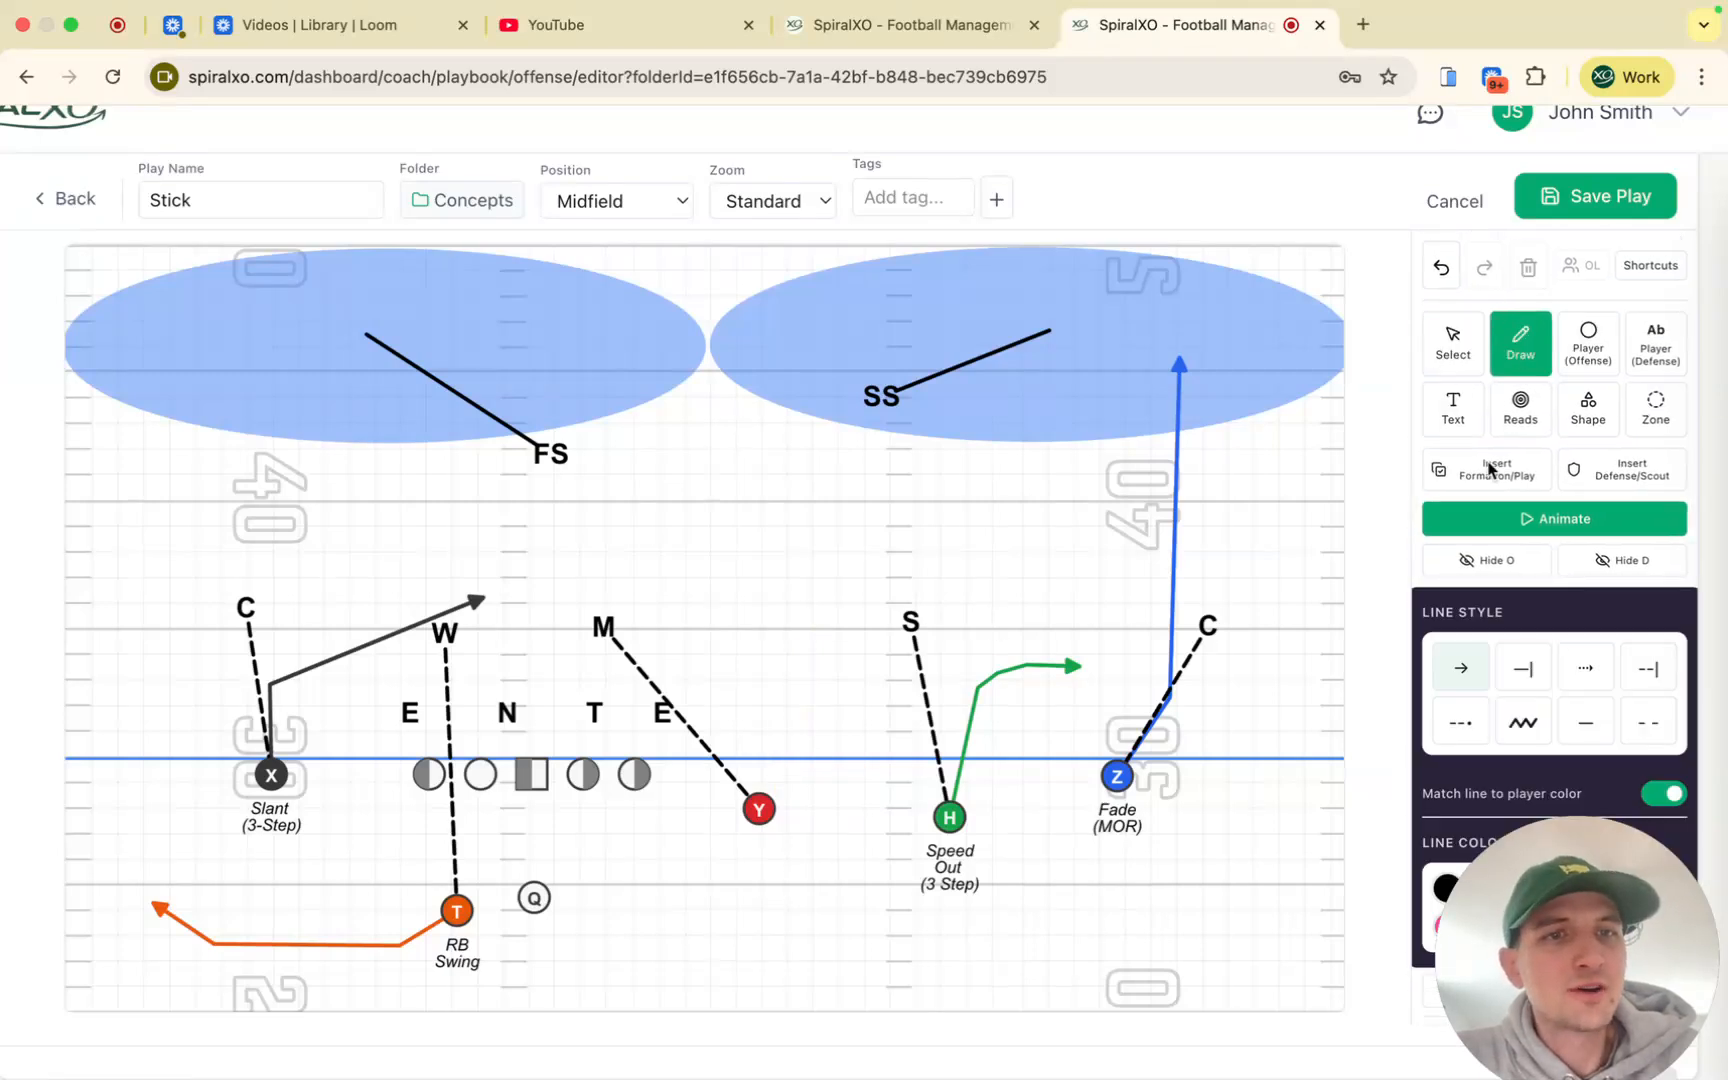
click(756, 805)
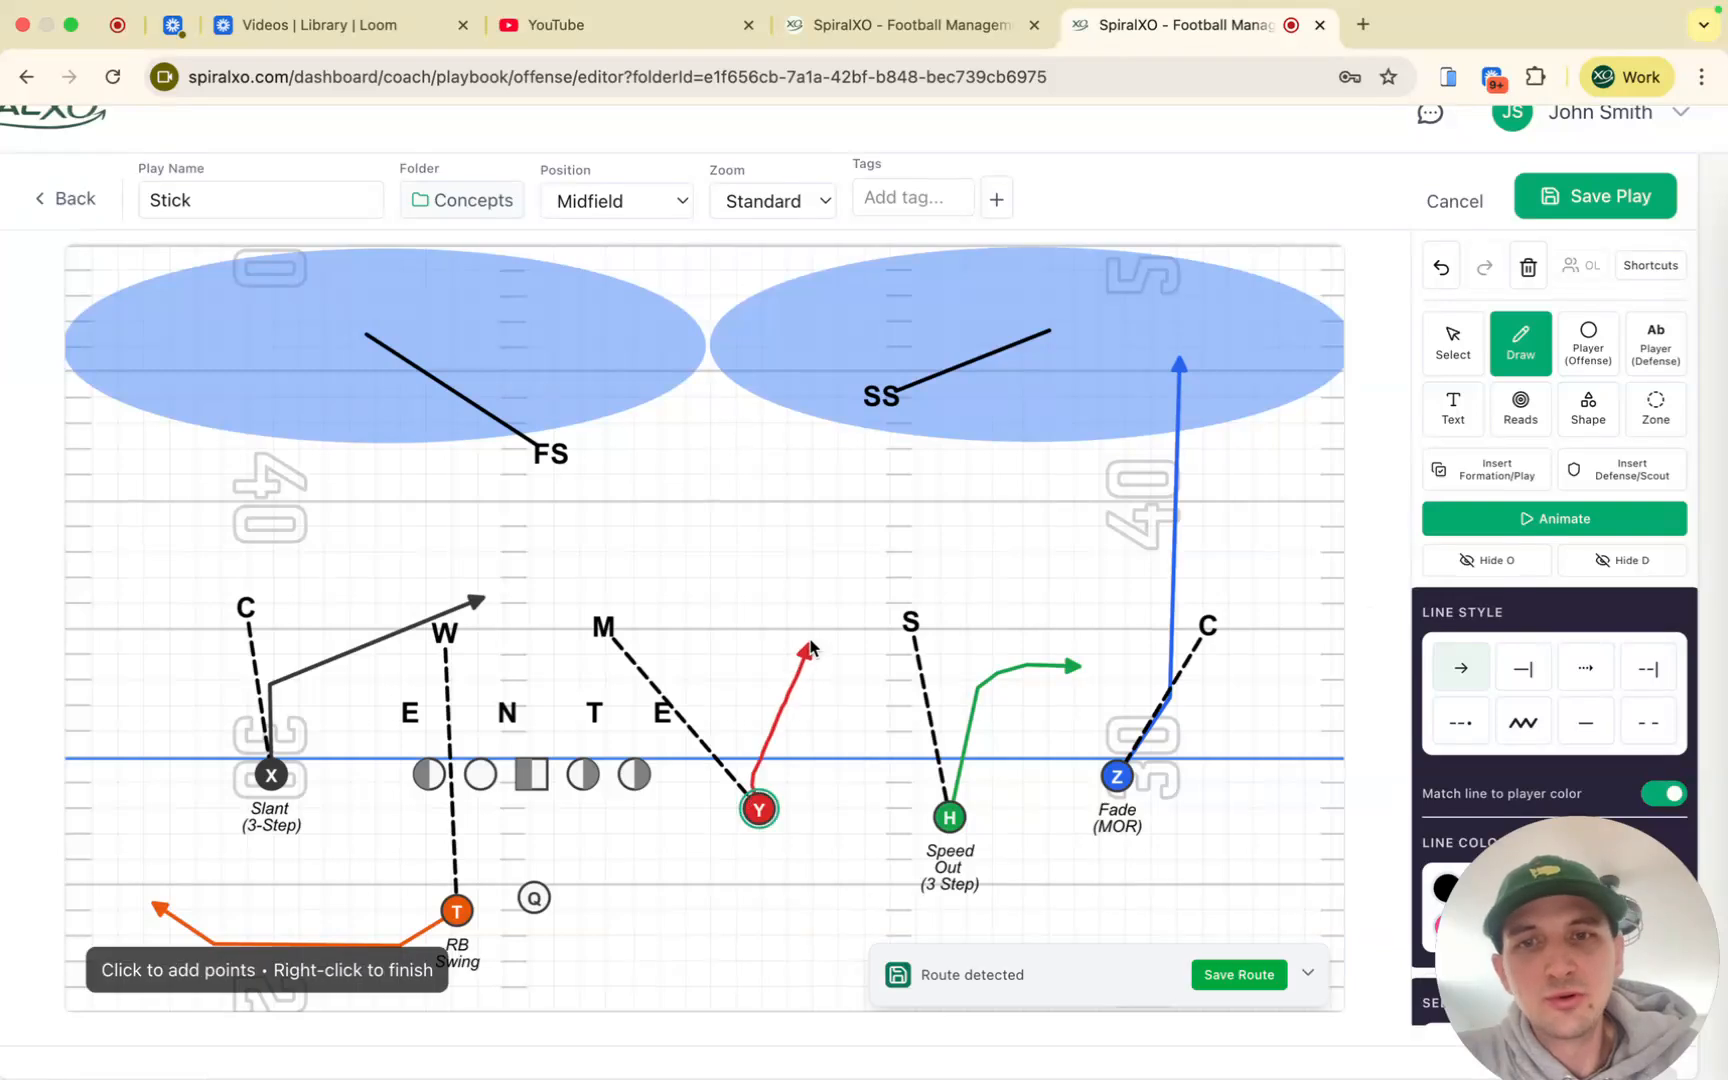
right_click(778, 660)
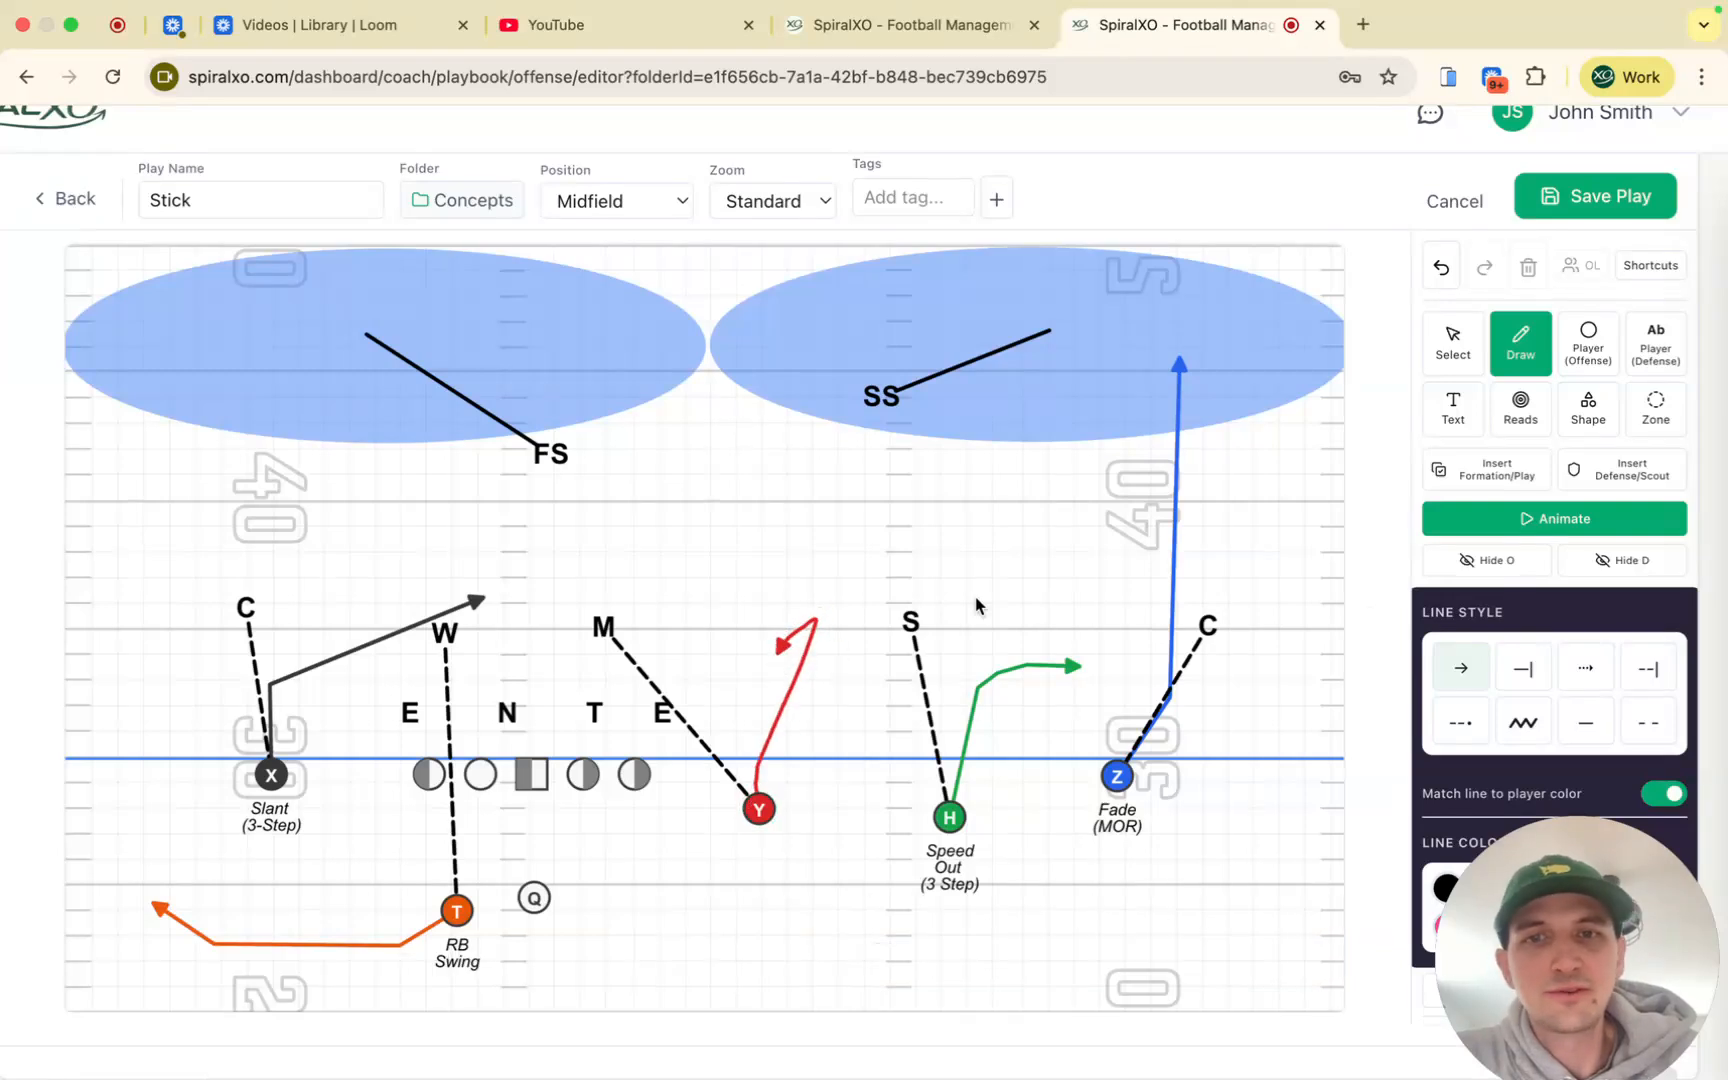
click(1446, 278)
mouse_move(585, 783)
mouse_down()
mouse_move(466, 797)
mouse_move(453, 667)
mouse_up()
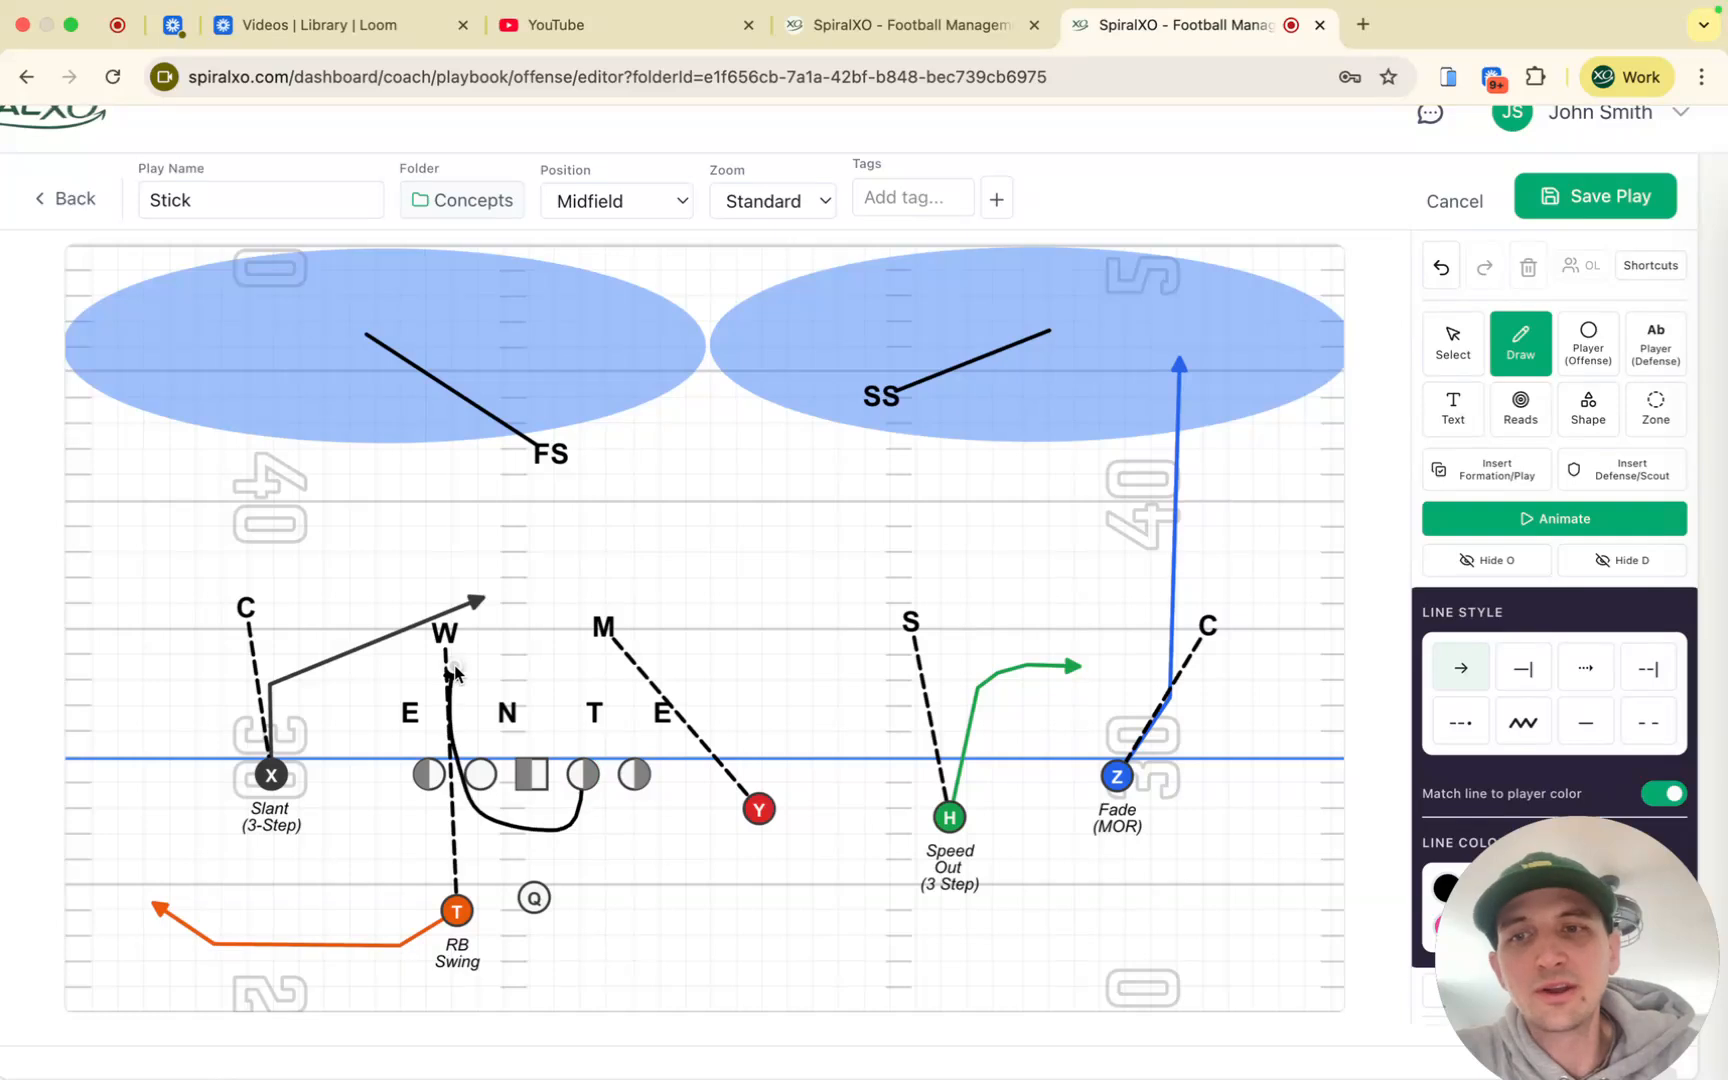
click(1440, 270)
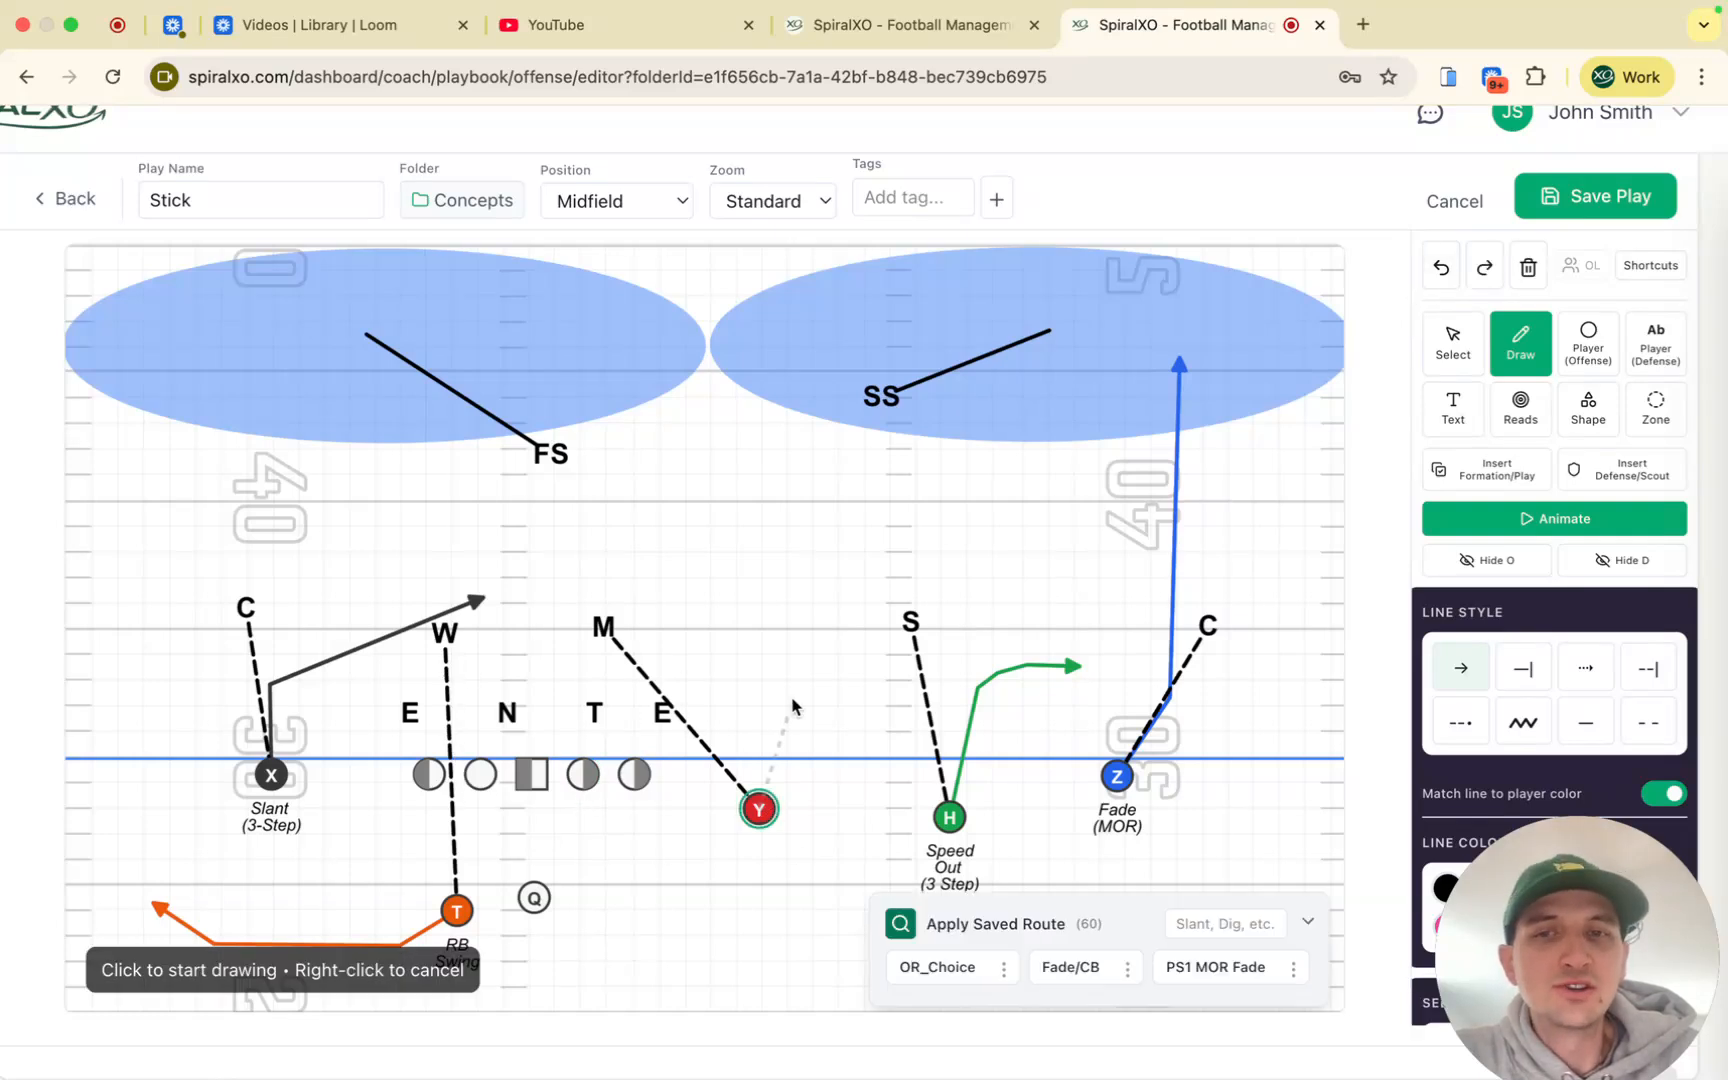
Step: Draw Y's route with an upfield stem and an inside break
click(800, 630)
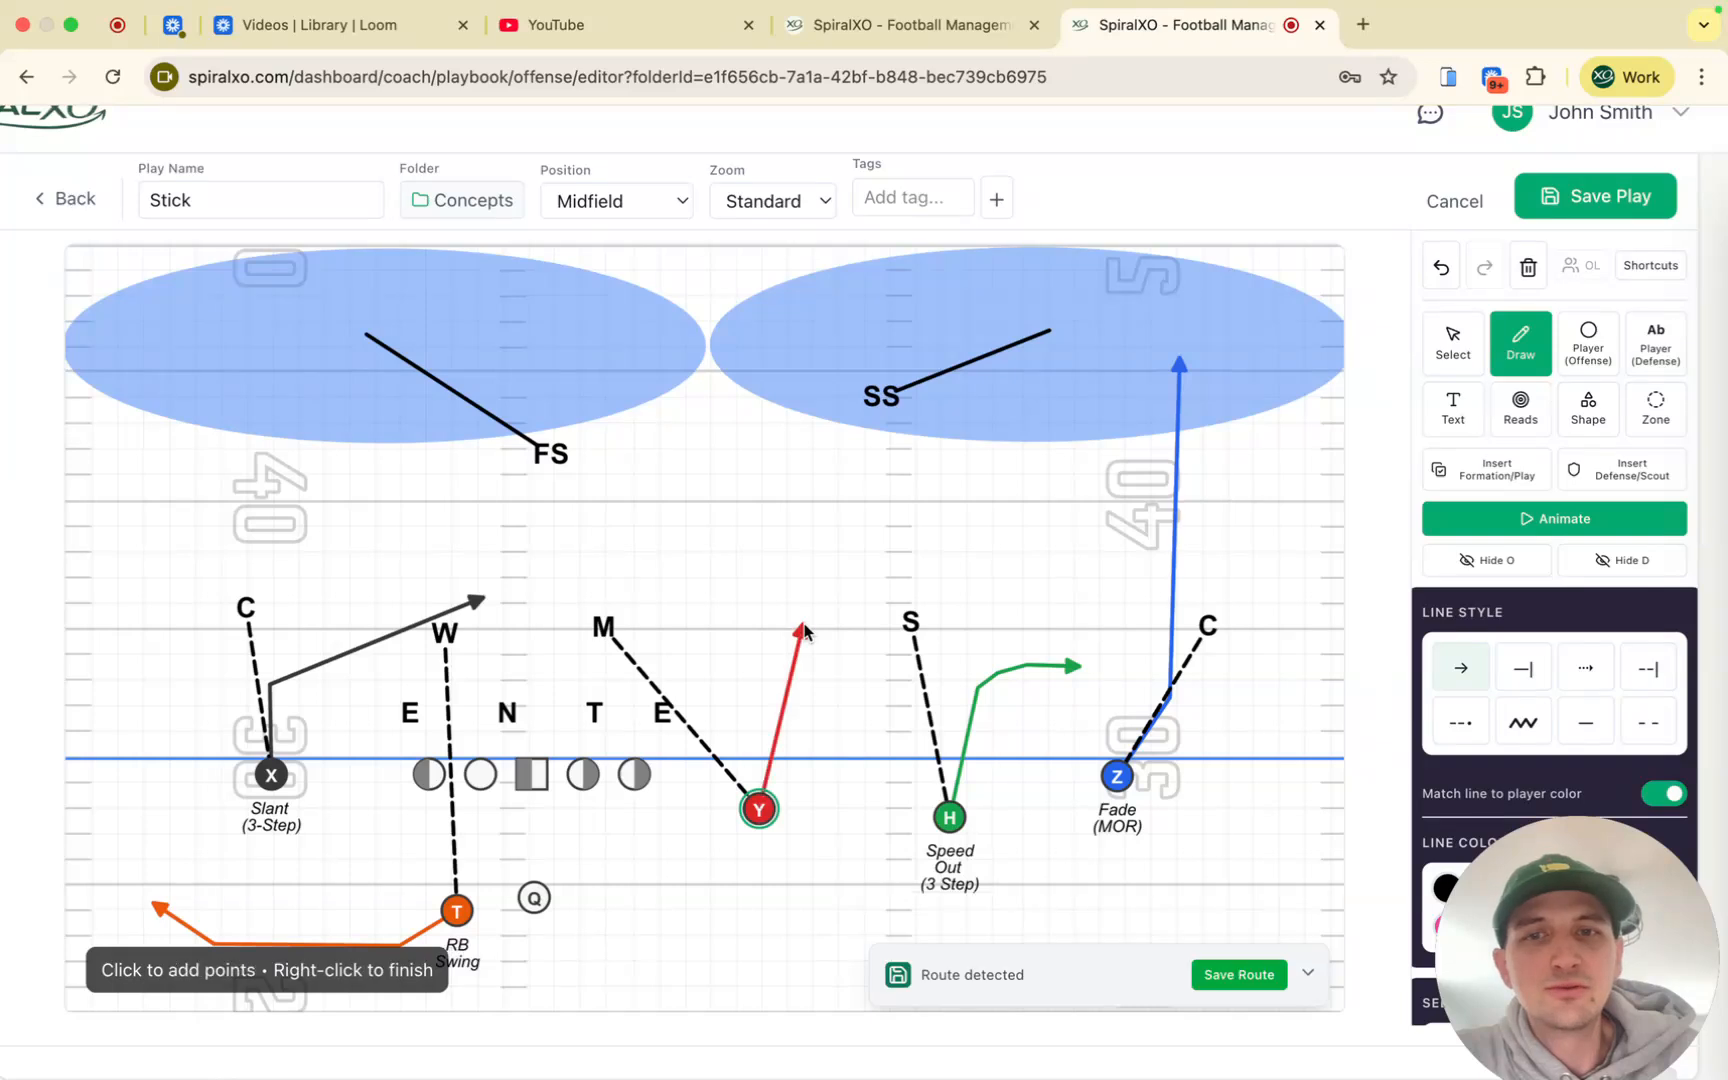
click(770, 660)
right_click(770, 662)
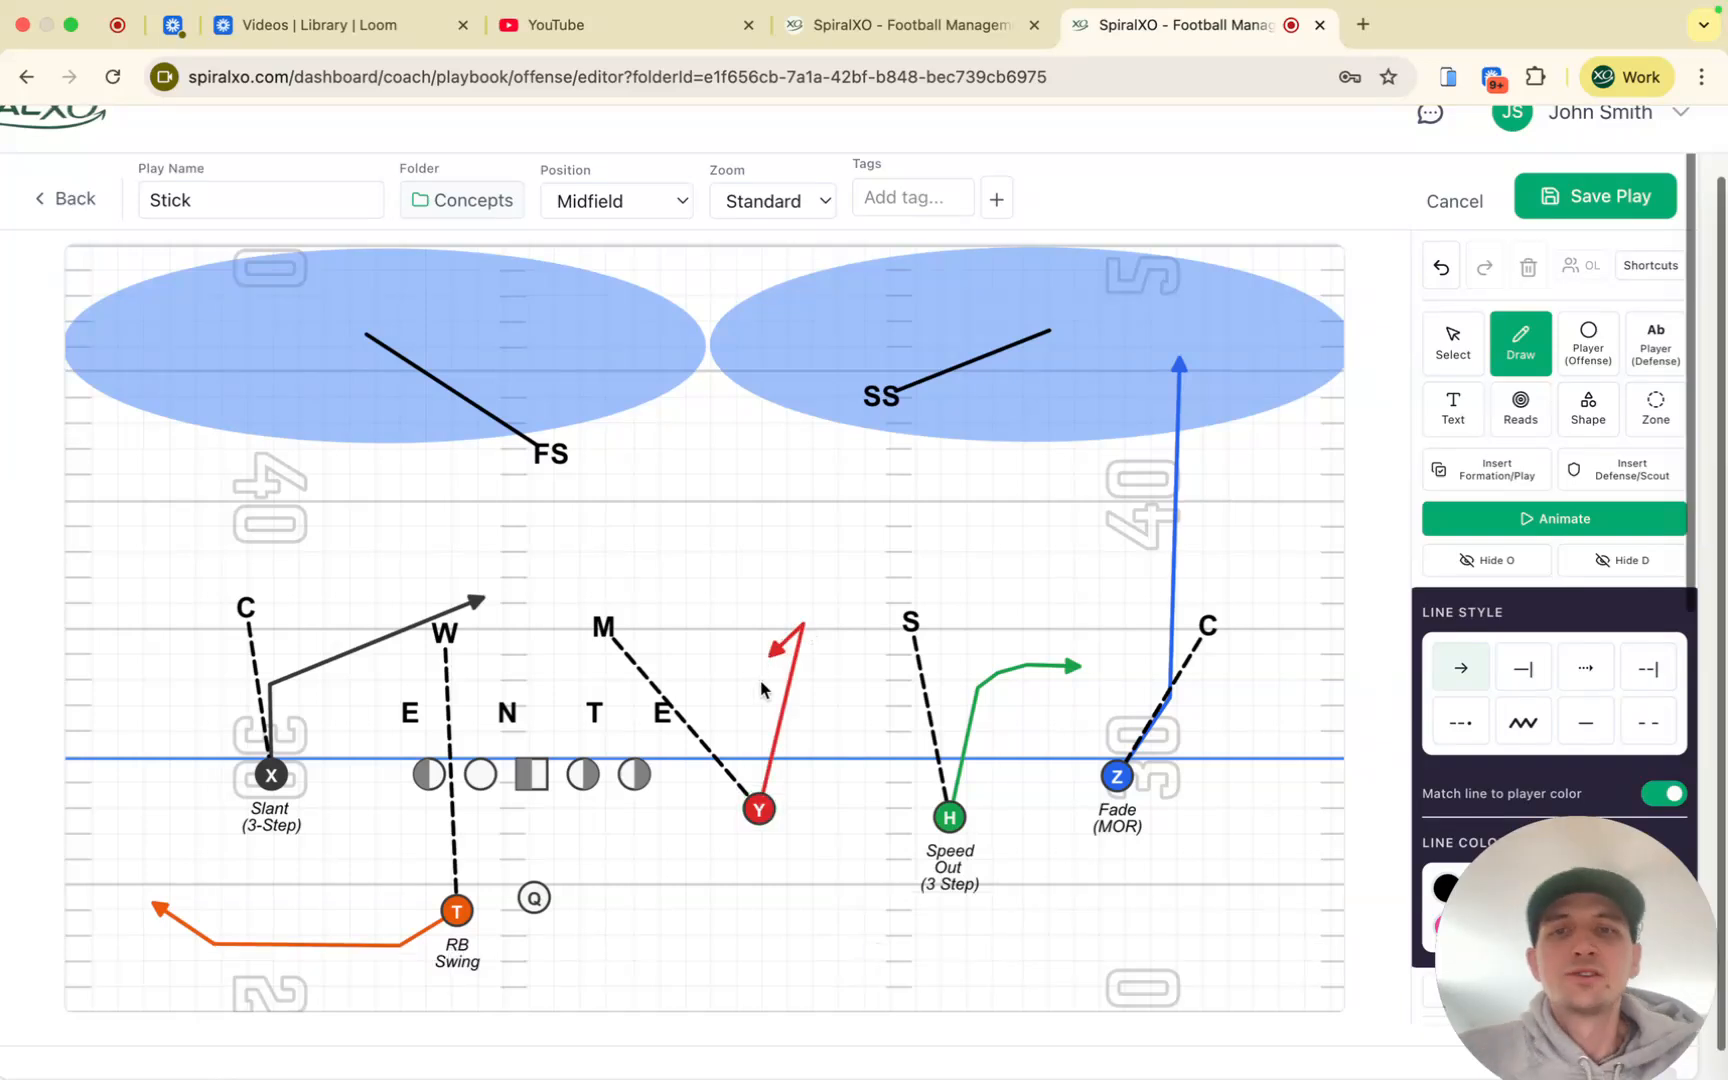
scroll(801, 629, up, 5)
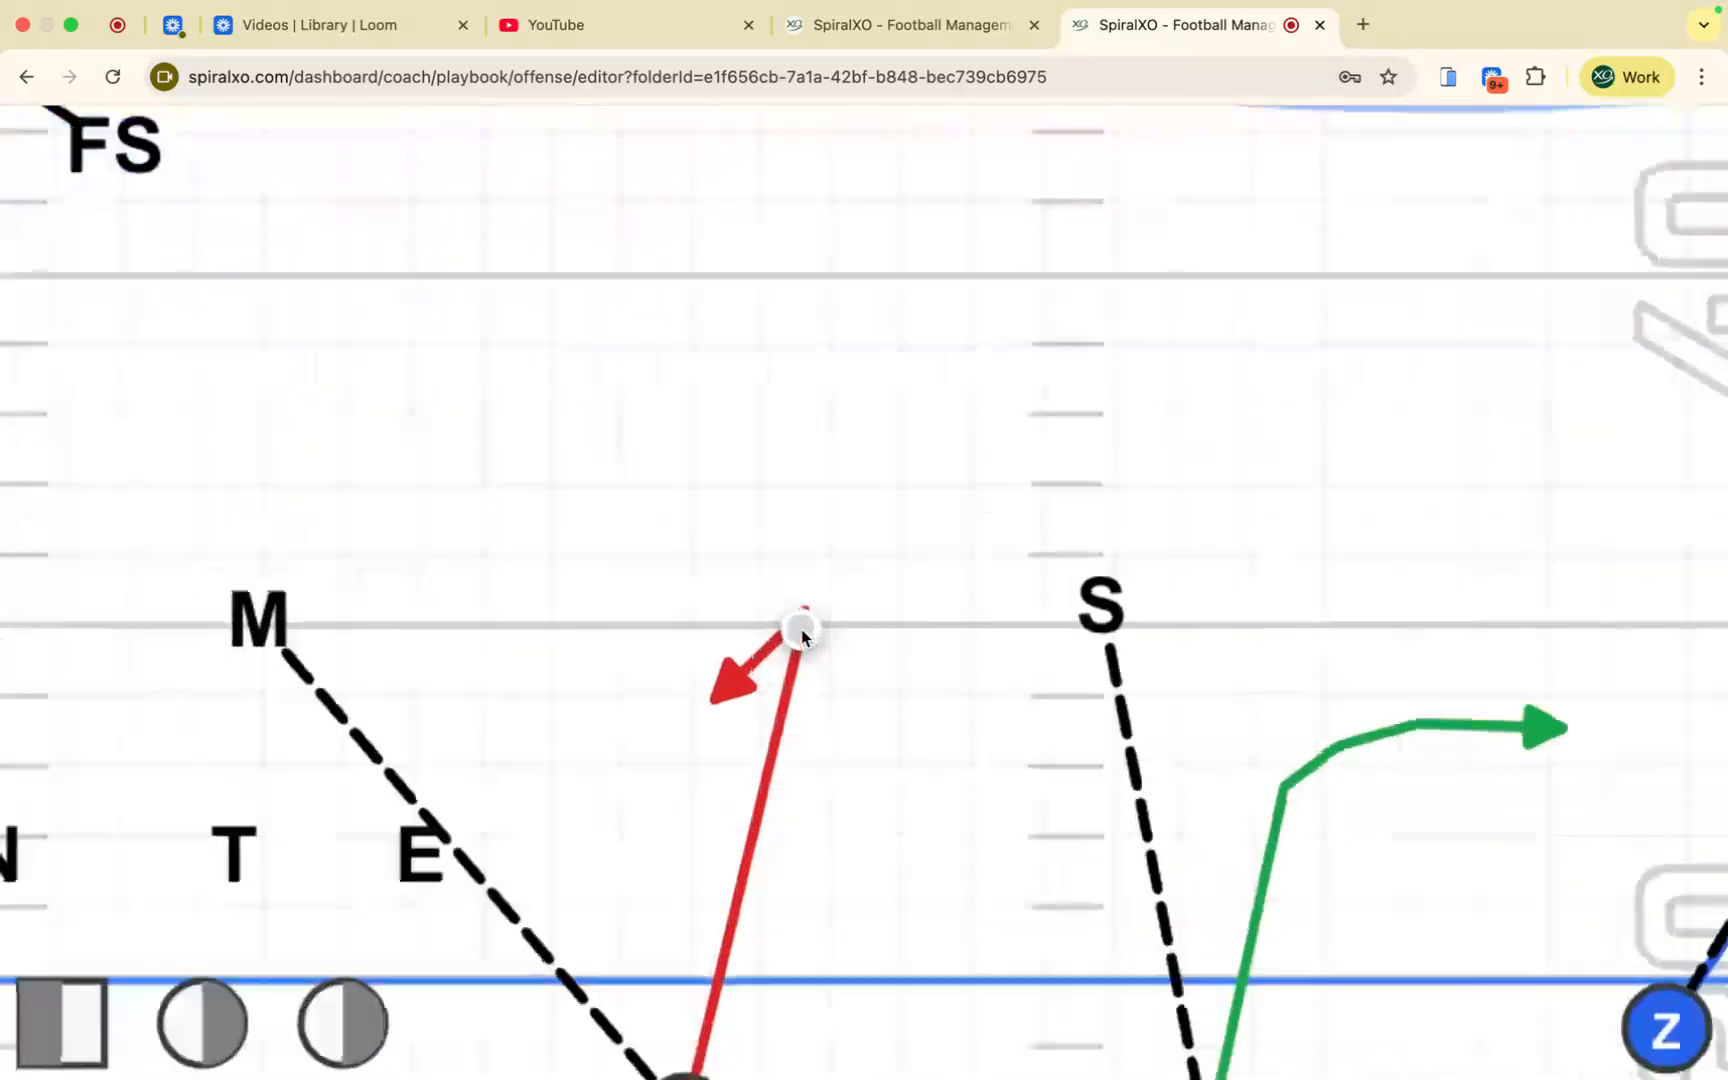
Step: Add a dashed branch breaking outside and a short arrow branch from the route's corner
click(806, 620)
scroll(997, 634, down, 5)
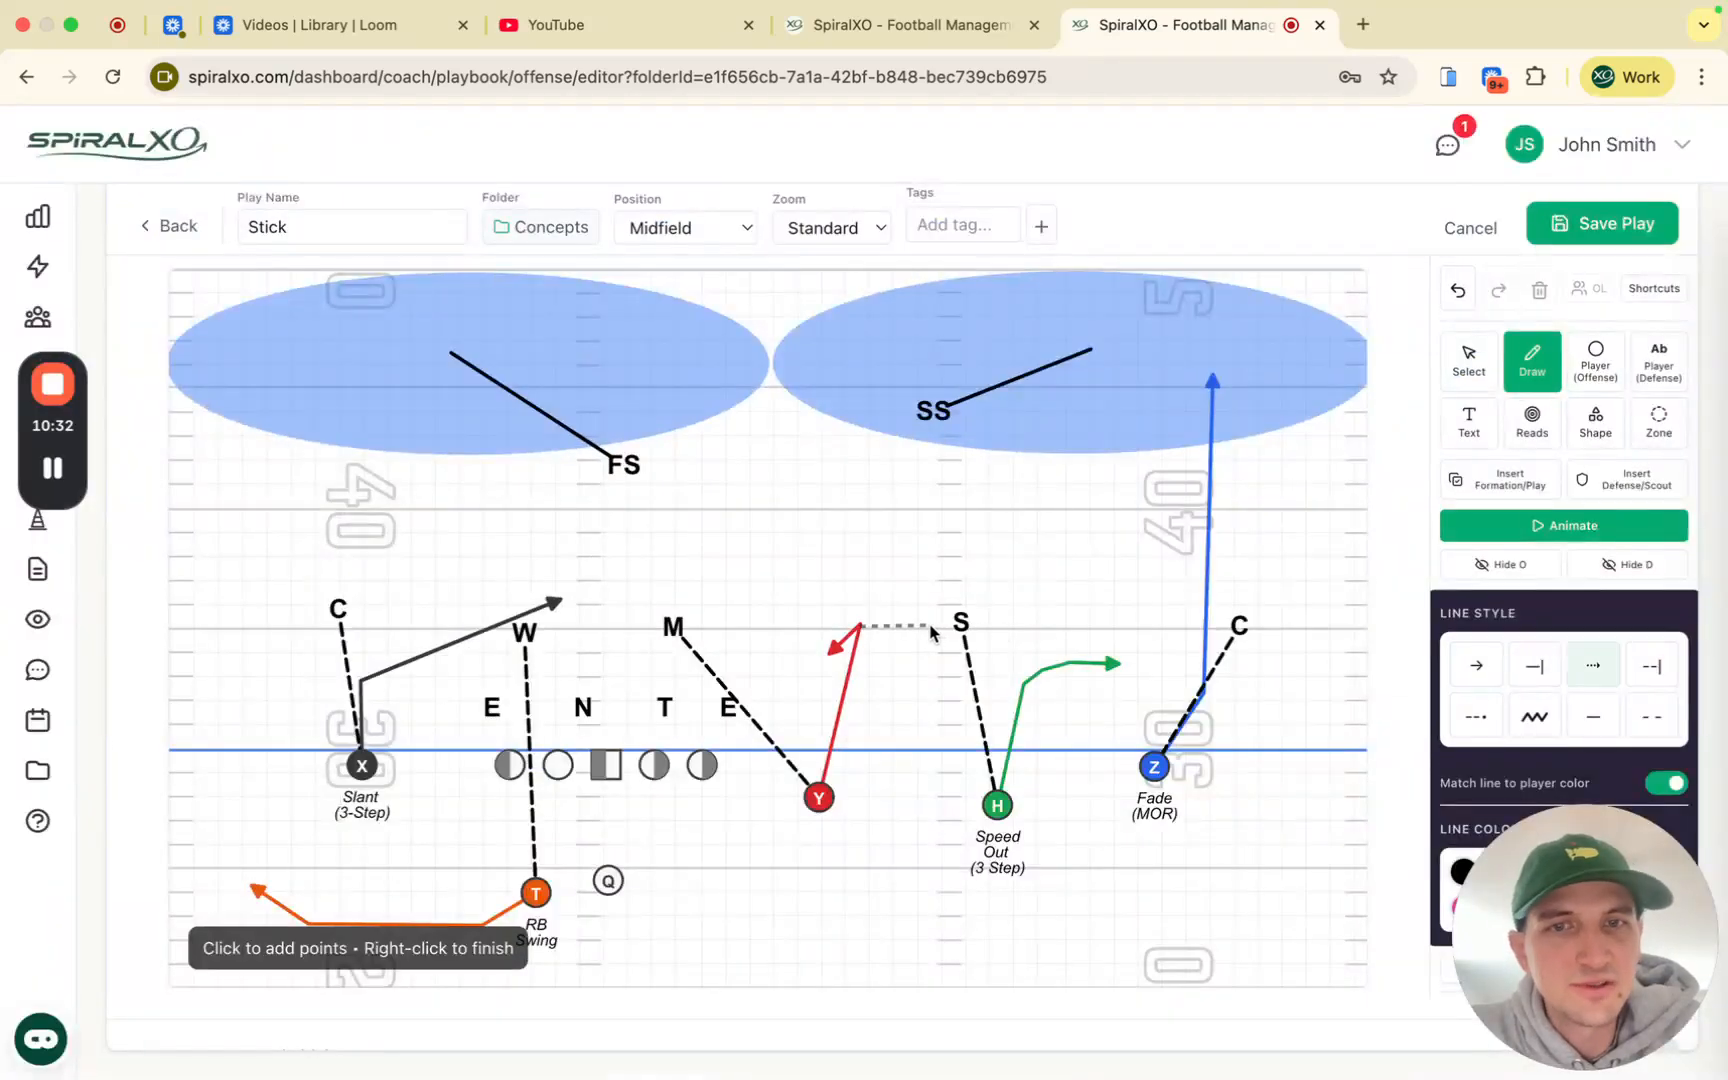
right_click(930, 630)
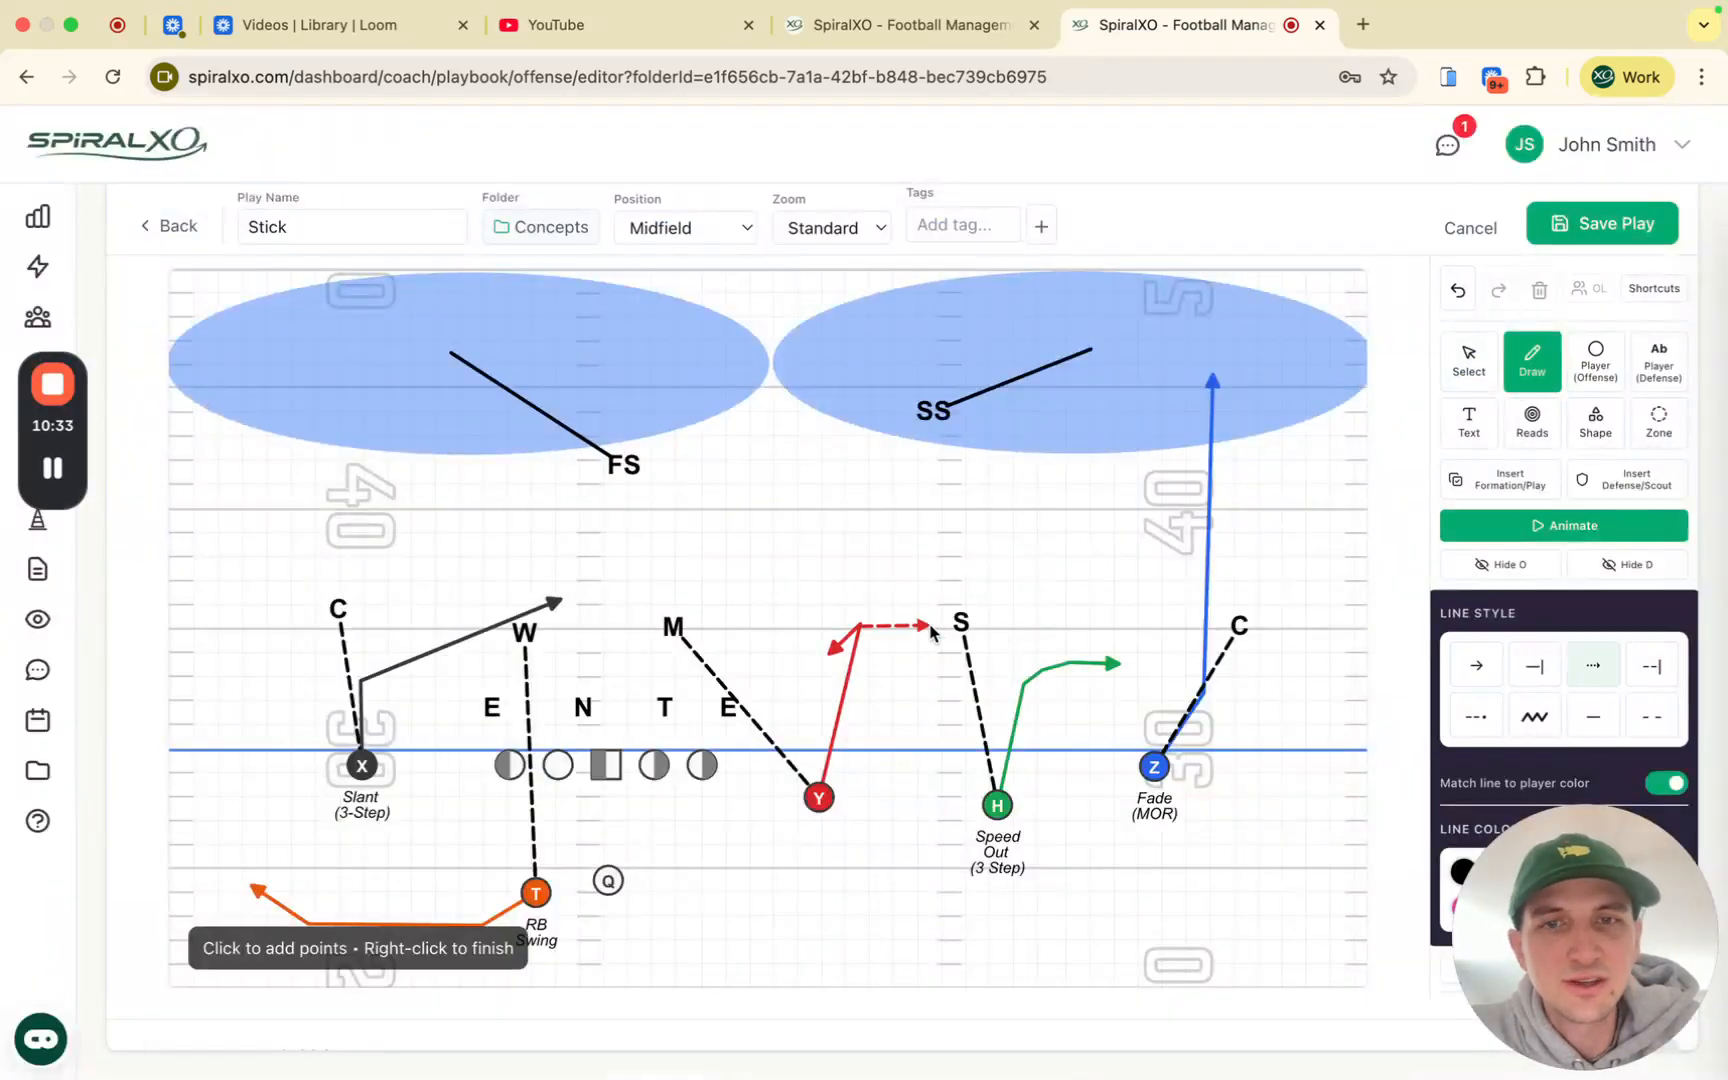
click(859, 630)
click(881, 662)
right_click(903, 670)
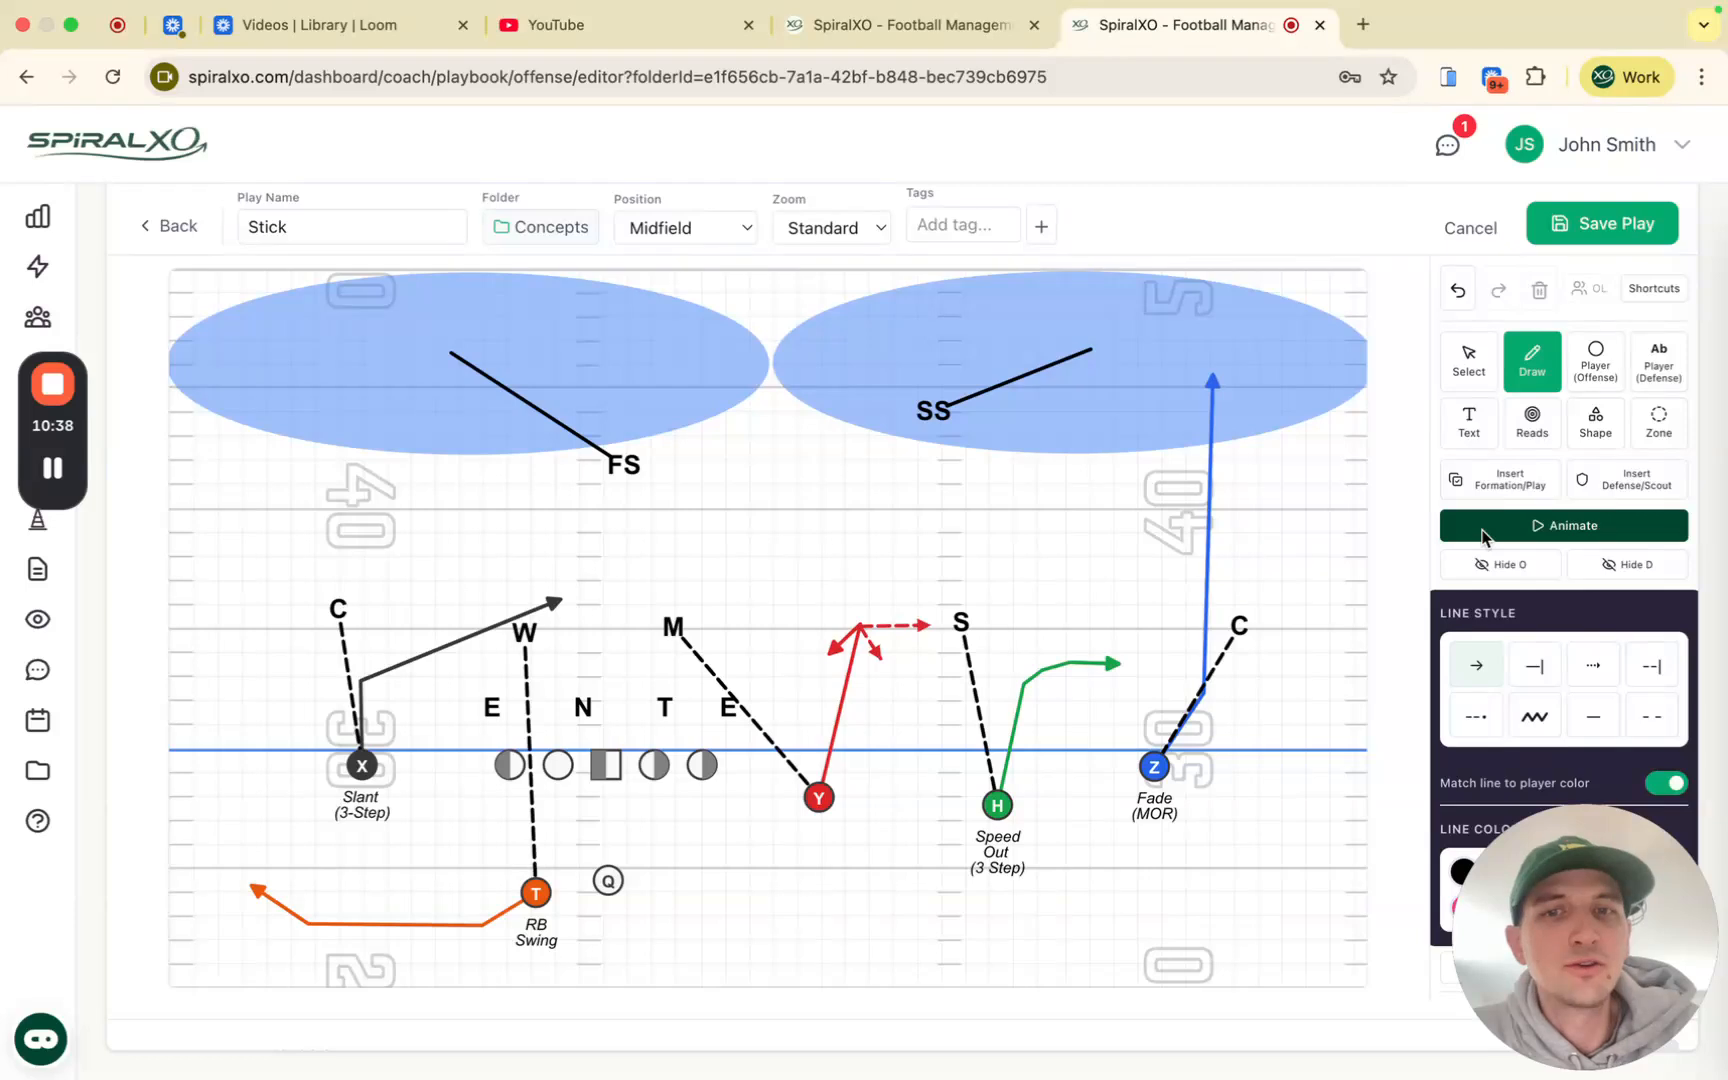